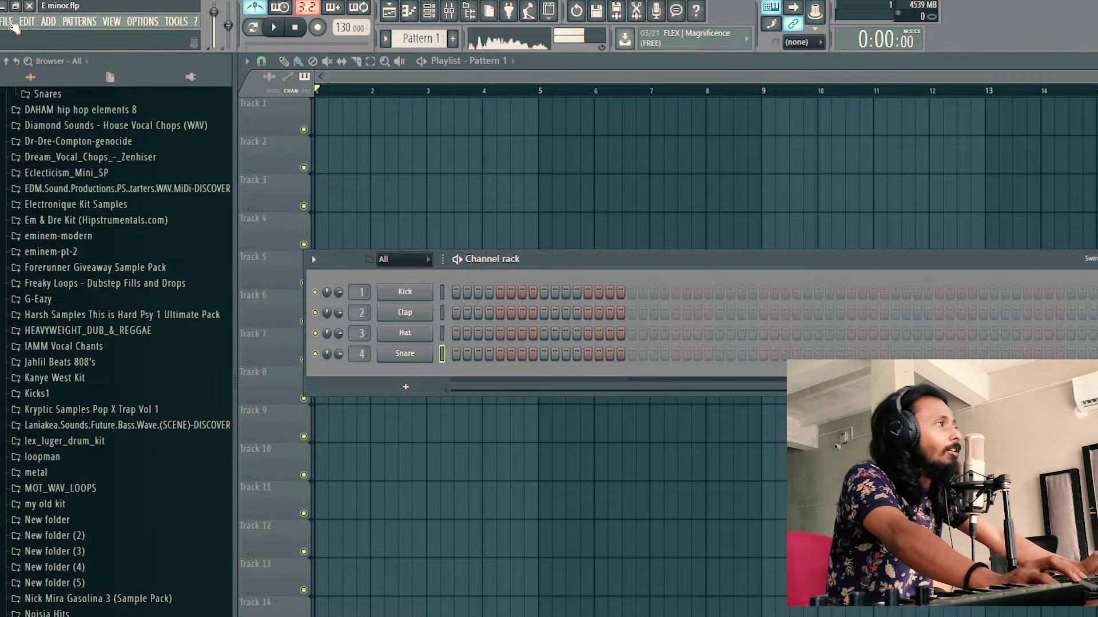
pyautogui.click(7, 22)
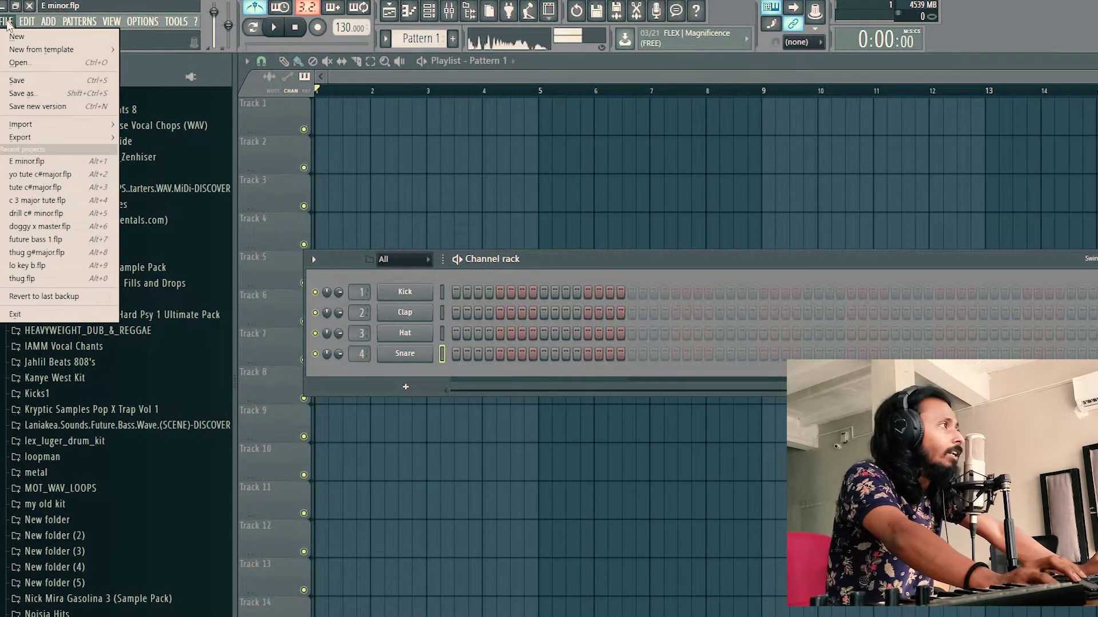
pyautogui.click(7, 22)
pyautogui.click(7, 22)
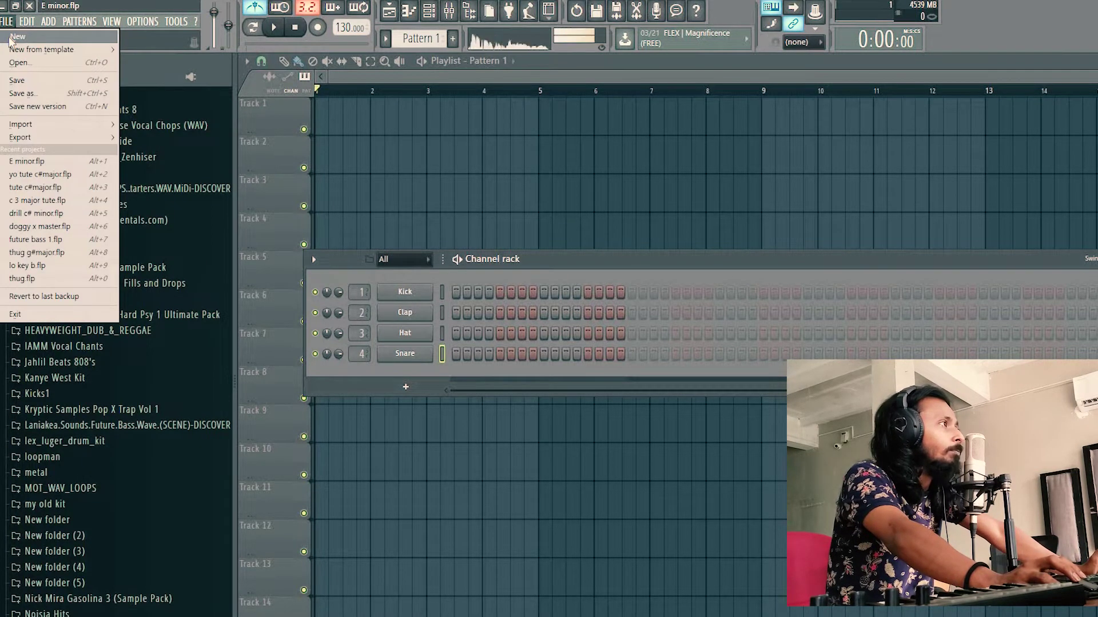
pyautogui.moveTo(14, 52)
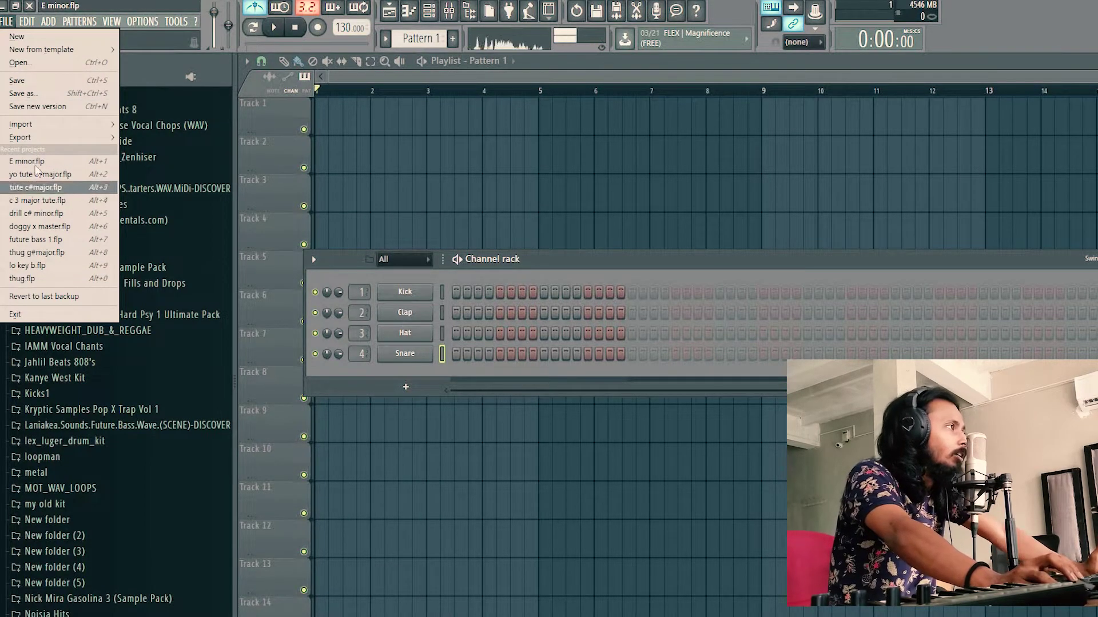
pyautogui.moveTo(32, 24)
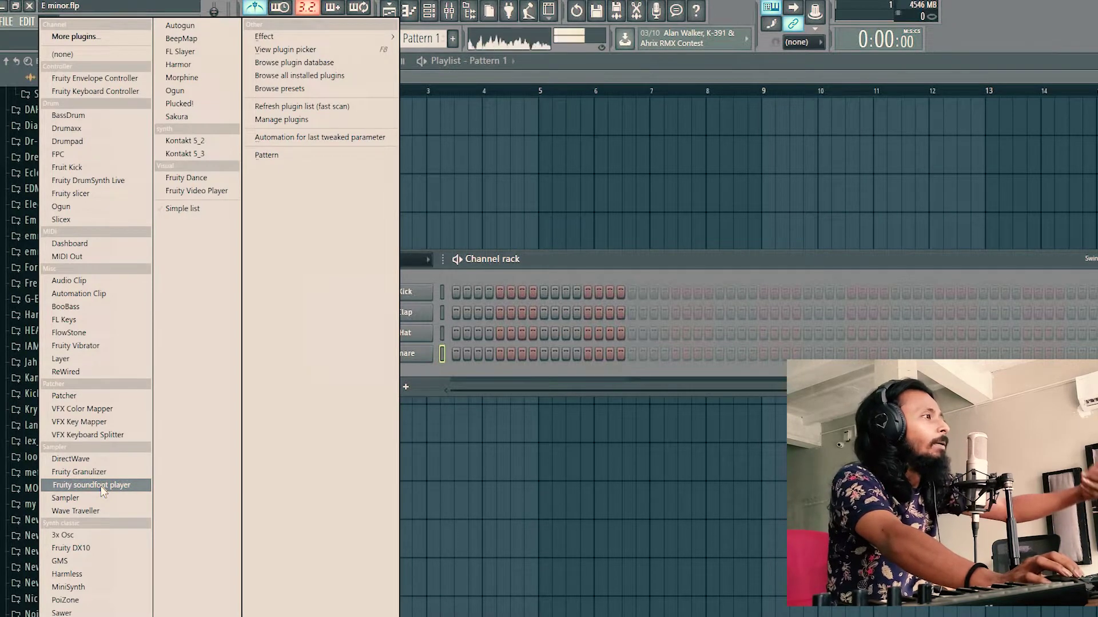
# Step: Reposition the Channel rack window slightly and toggle its display off and on
pyautogui.click(606, 270)
pyautogui.moveTo(626, 259); pyautogui.dragTo(595, 244)
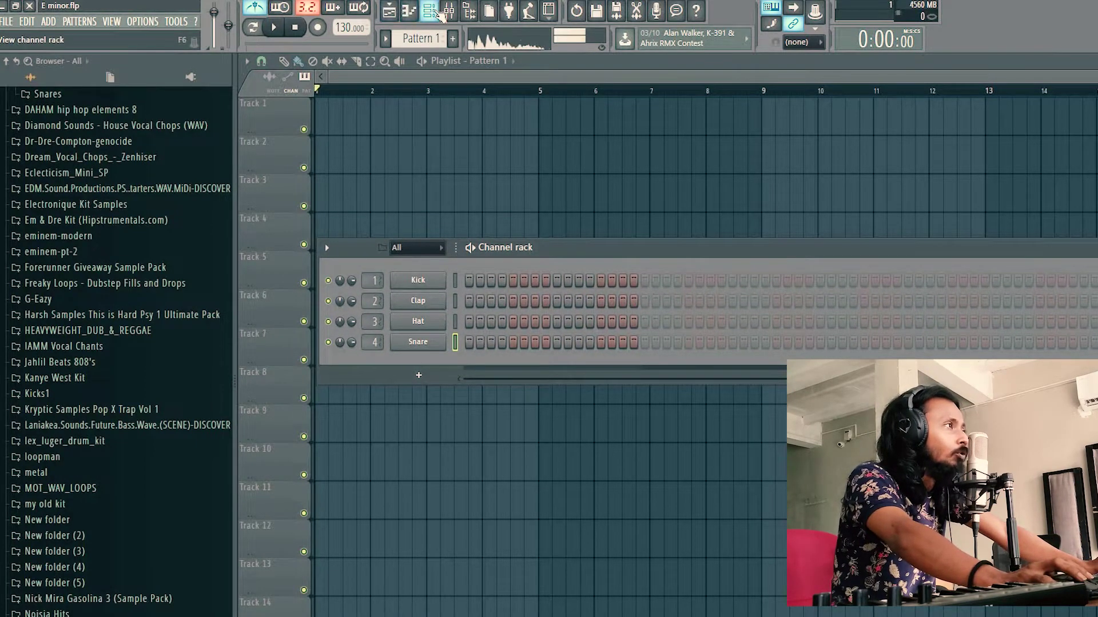
pyautogui.click(432, 12)
pyautogui.click(432, 12)
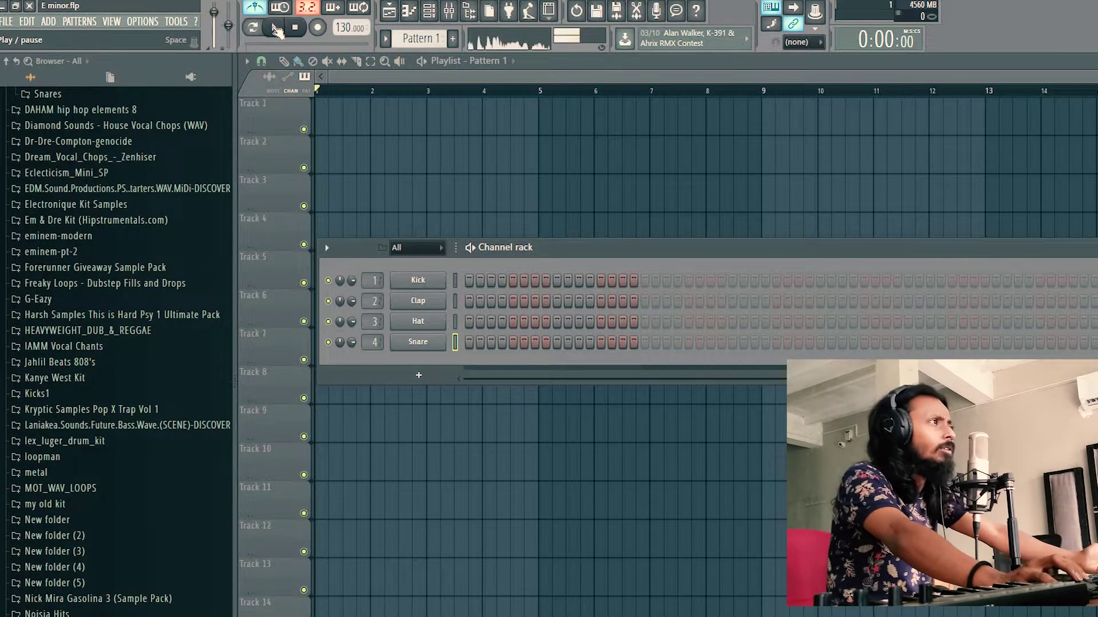
# Step: Test playback of the empty project briefly, and toggle the Playlist's display, leaving it shown
pyautogui.click(276, 28)
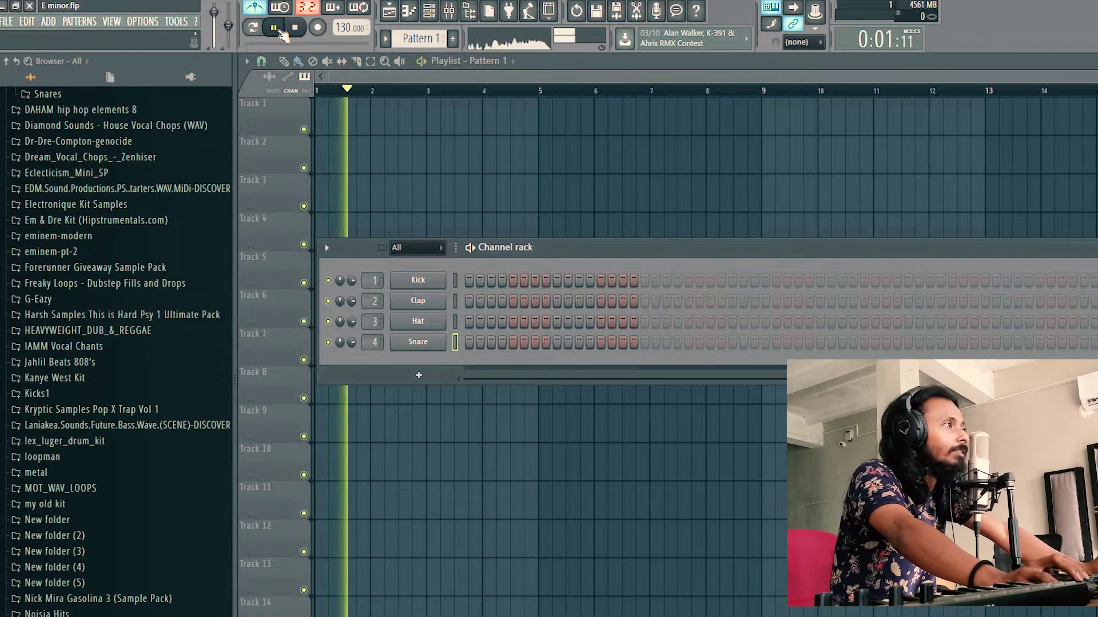
pyautogui.click(276, 28)
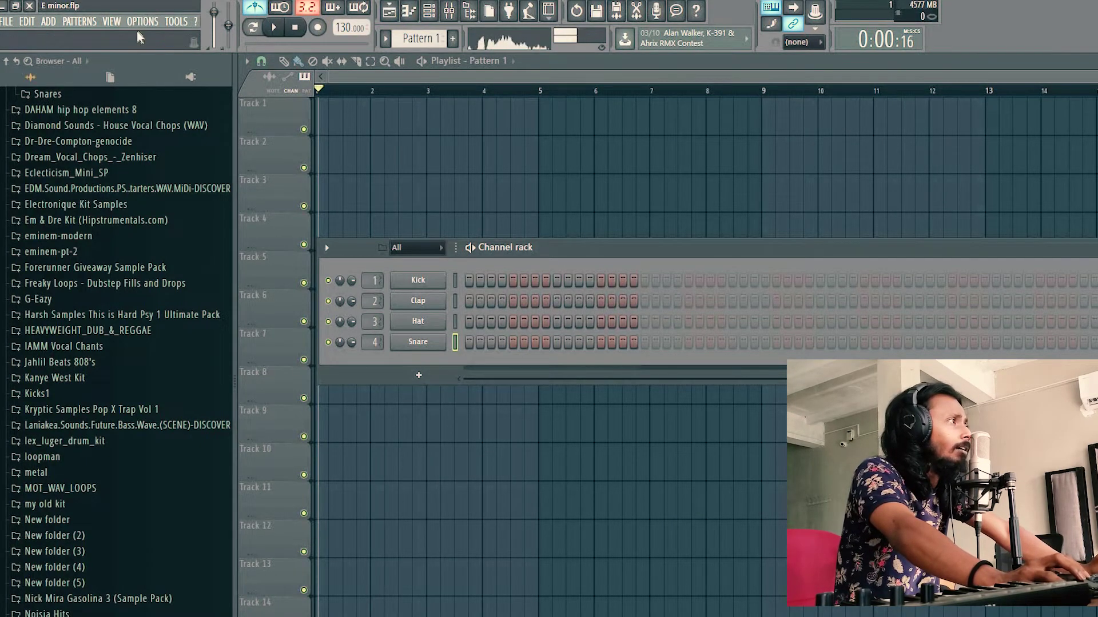
pyautogui.click(394, 14)
pyautogui.click(393, 14)
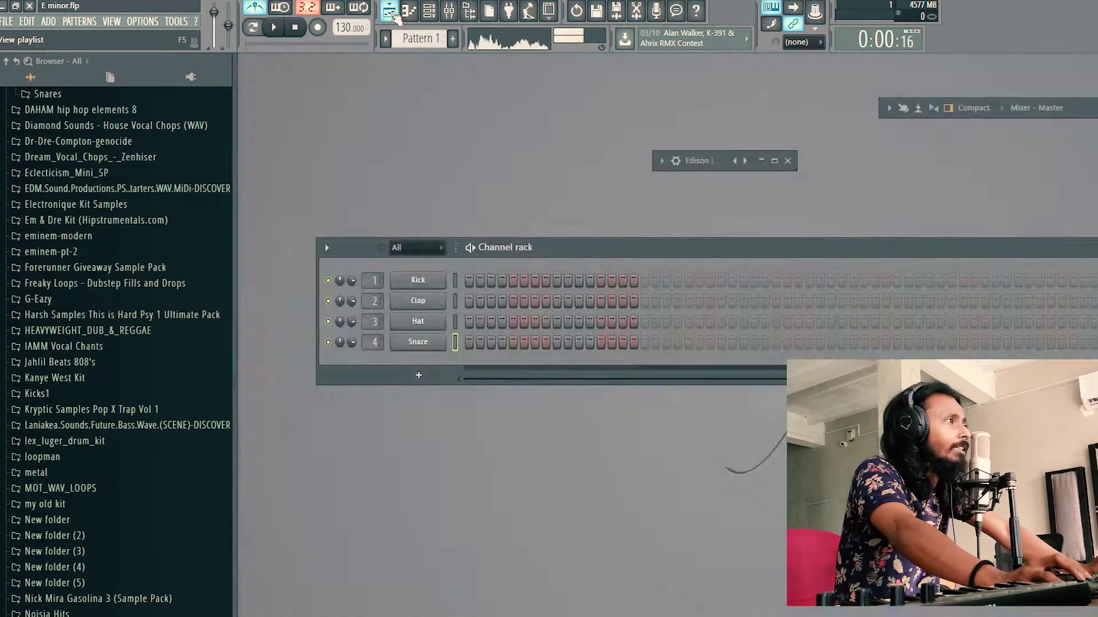
pyautogui.click(395, 15)
pyautogui.click(395, 15)
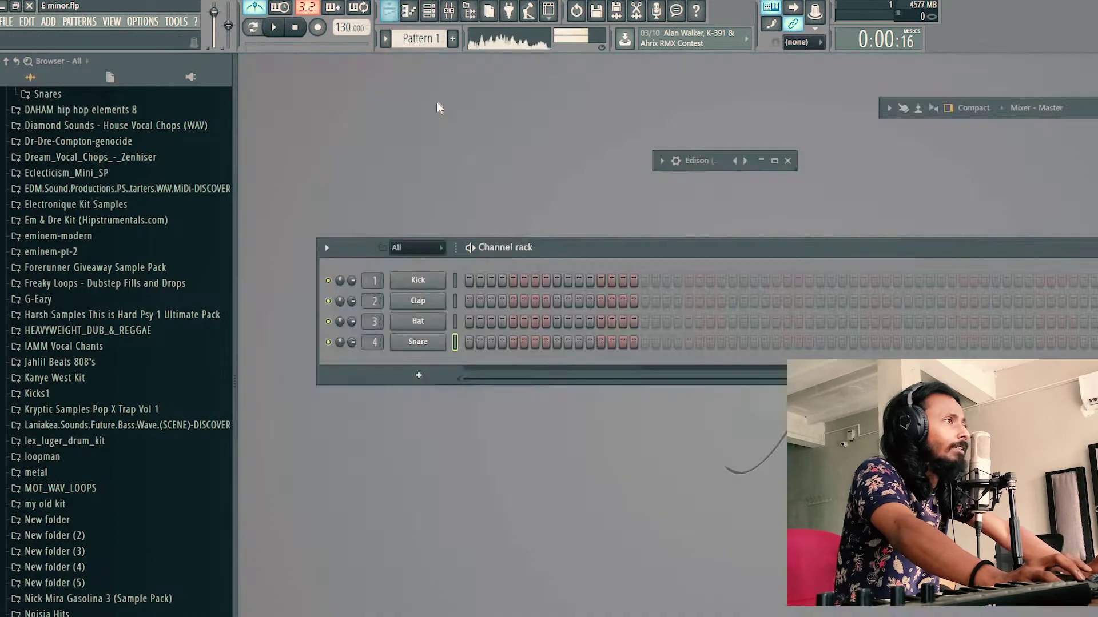
pyautogui.click(395, 12)
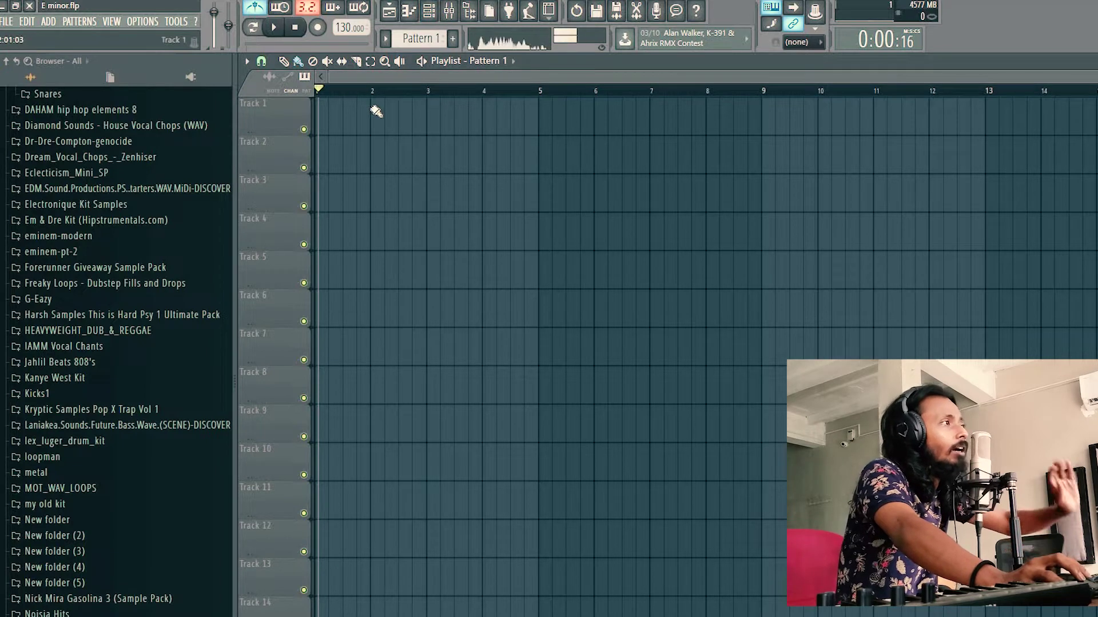
# Step: Place a Pattern 1 clip at bar 1 of Track 1 and enable the first Kick step
pyautogui.click(336, 112)
pyautogui.press('F6')
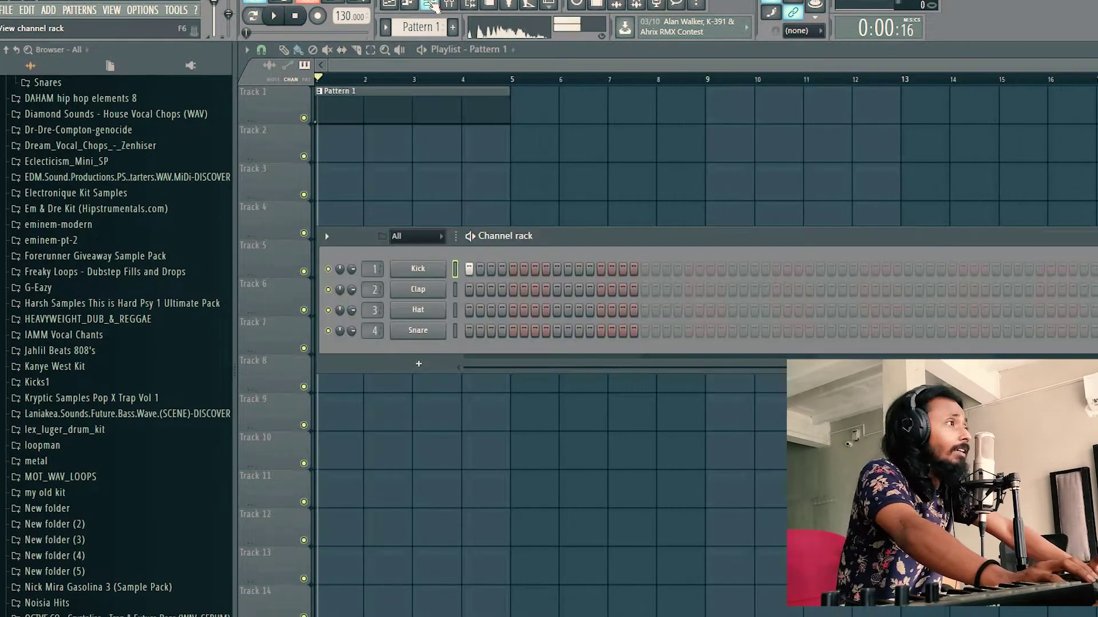
pyautogui.press('F6')
# Step: Repeat the Pattern 1 clip on Track 1 at bars 5, 9 and 13, and start song playback
pyautogui.moveTo(521, 106); pyautogui.dragTo(938, 97)
pyautogui.press('space')
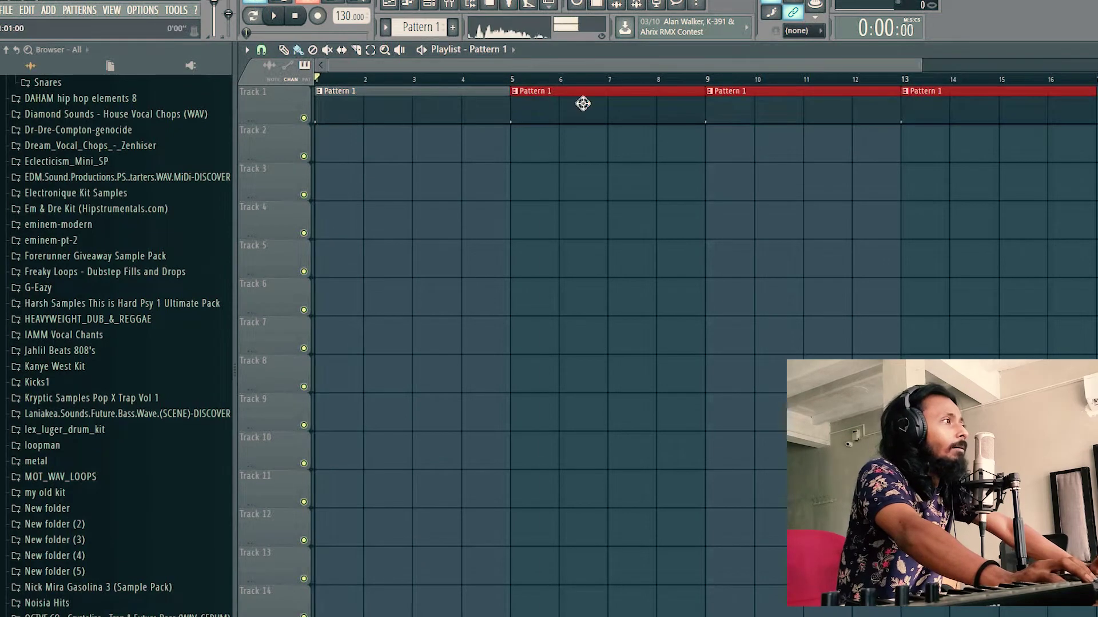
pyautogui.click(272, 18)
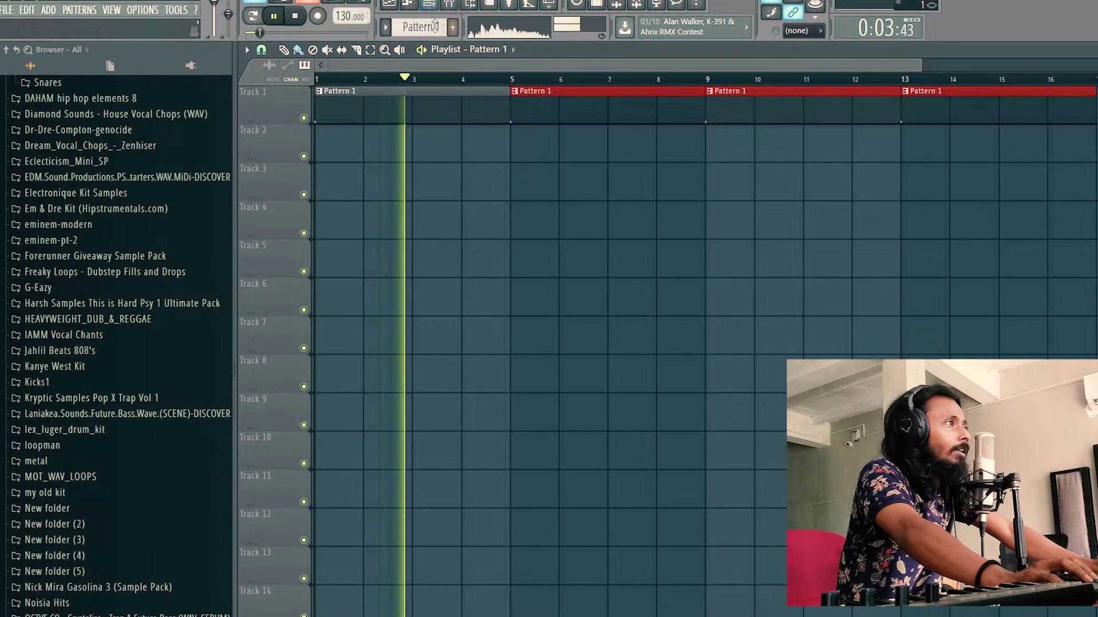
# Step: Create a second pattern and name it with the Snare preset
pyautogui.click(389, 26)
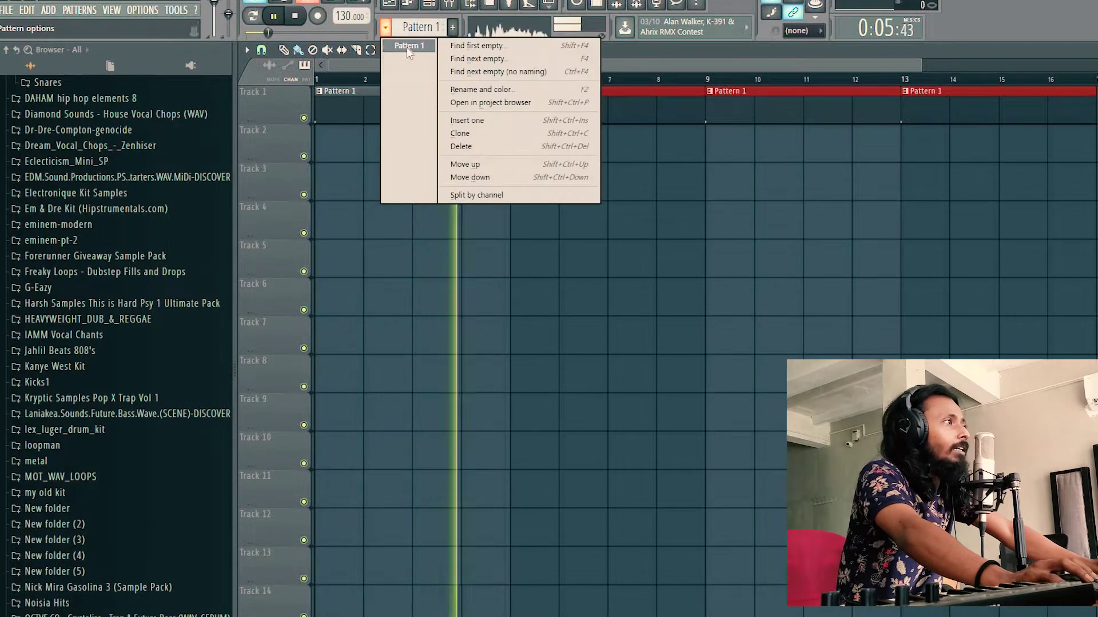
pyautogui.click(414, 47)
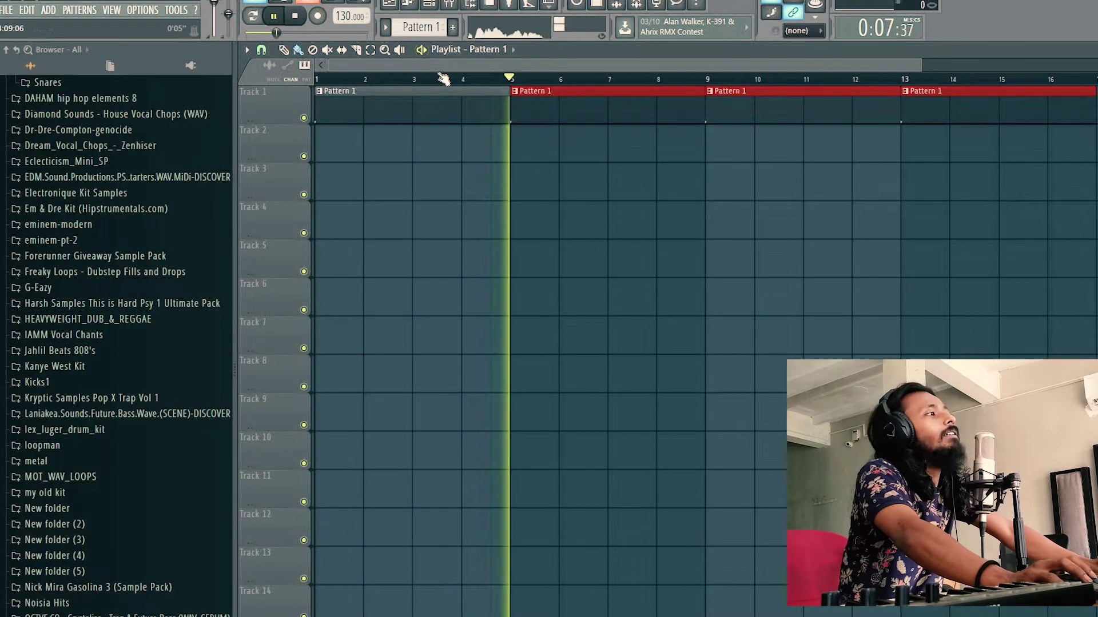
pyautogui.click(453, 29)
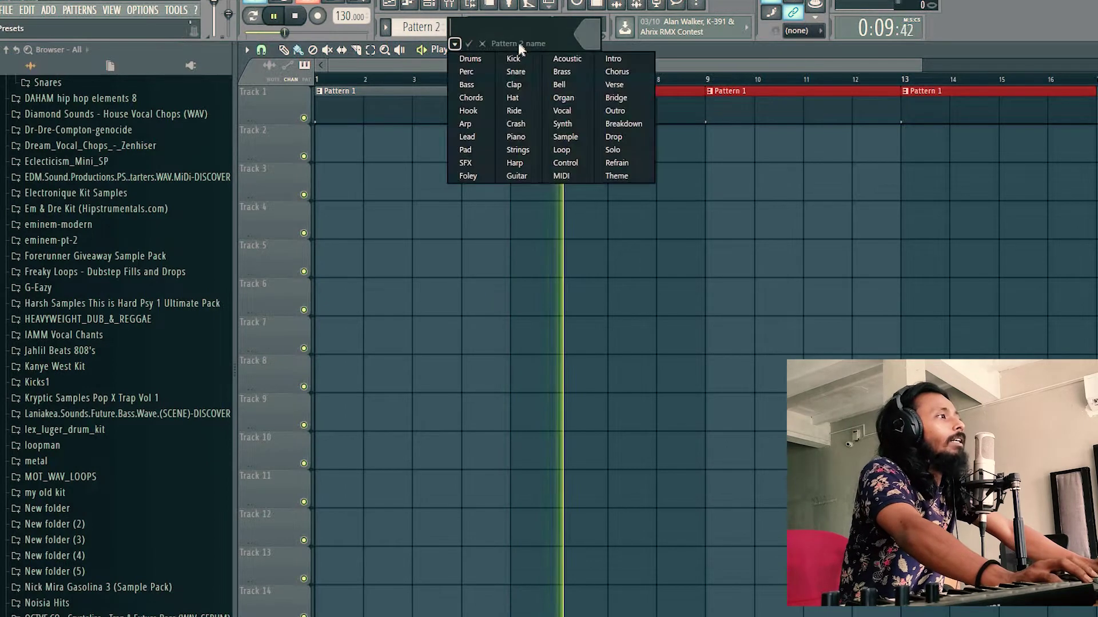
pyautogui.click(455, 44)
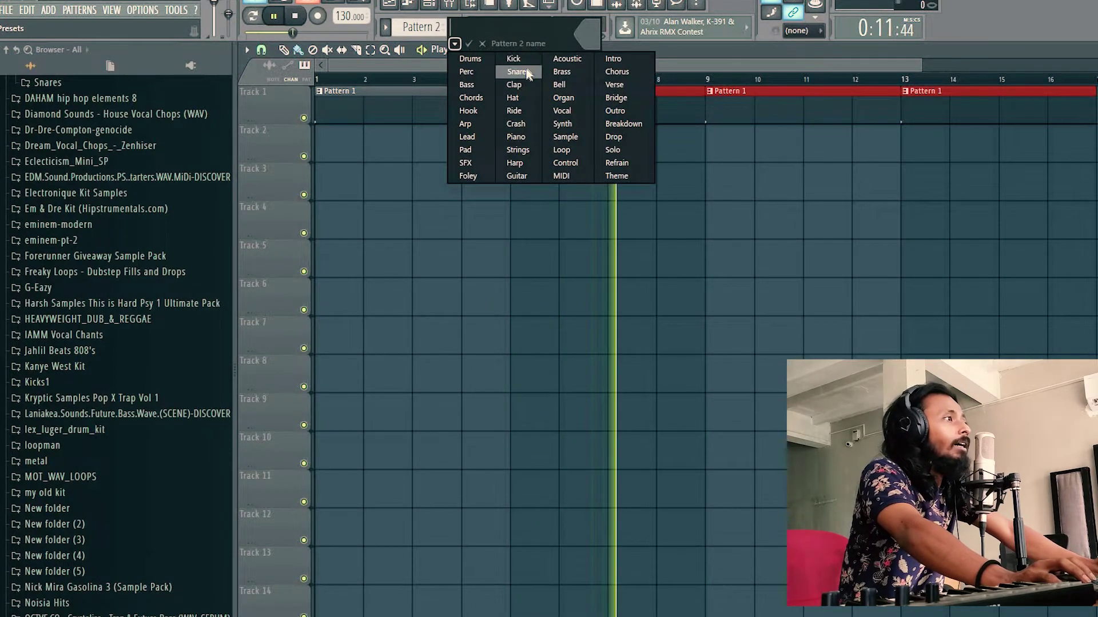
pyautogui.click(518, 72)
# Step: Place a four-bar Snare clip at bar 1 of Track 2 and repeat it at bars 5, 9 and 13
pyautogui.click(332, 146)
pyautogui.moveTo(357, 135); pyautogui.dragTo(509, 135)
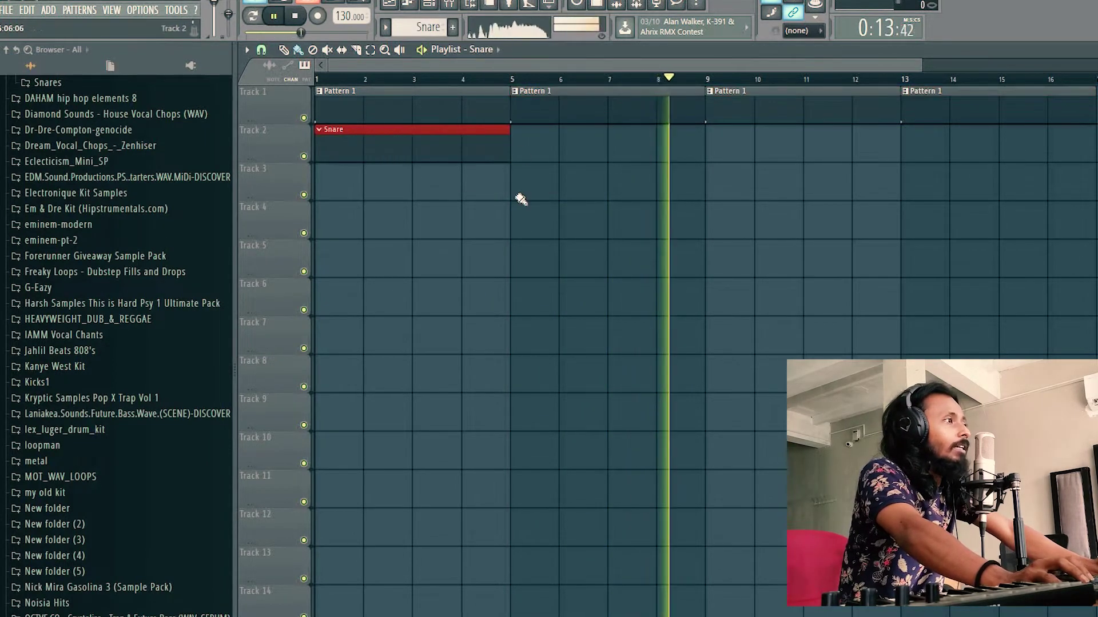
pyautogui.press('space')
pyautogui.press('space')
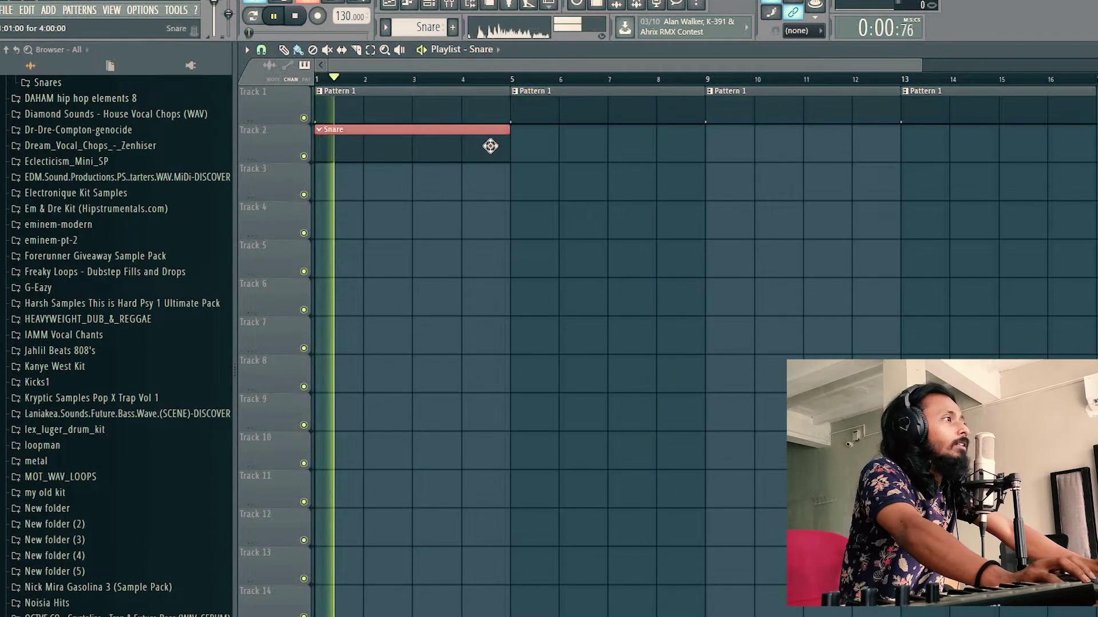
pyautogui.moveTo(523, 142); pyautogui.dragTo(992, 140)
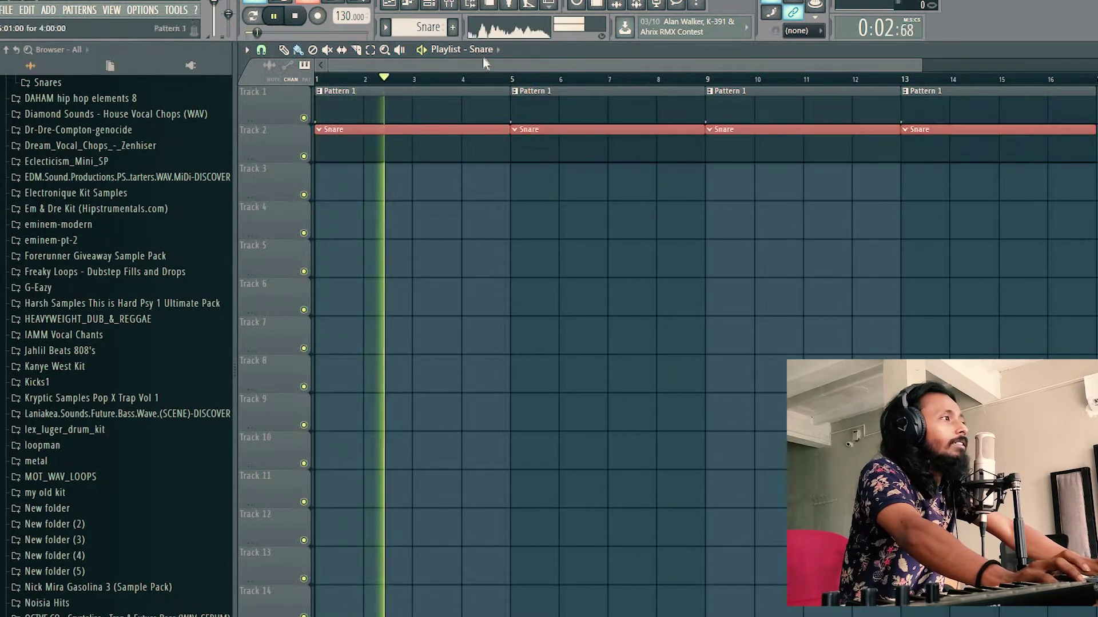
# Step: Delete all the Snare clips from Track 2
pyautogui.scroll(-2, 497, 85)
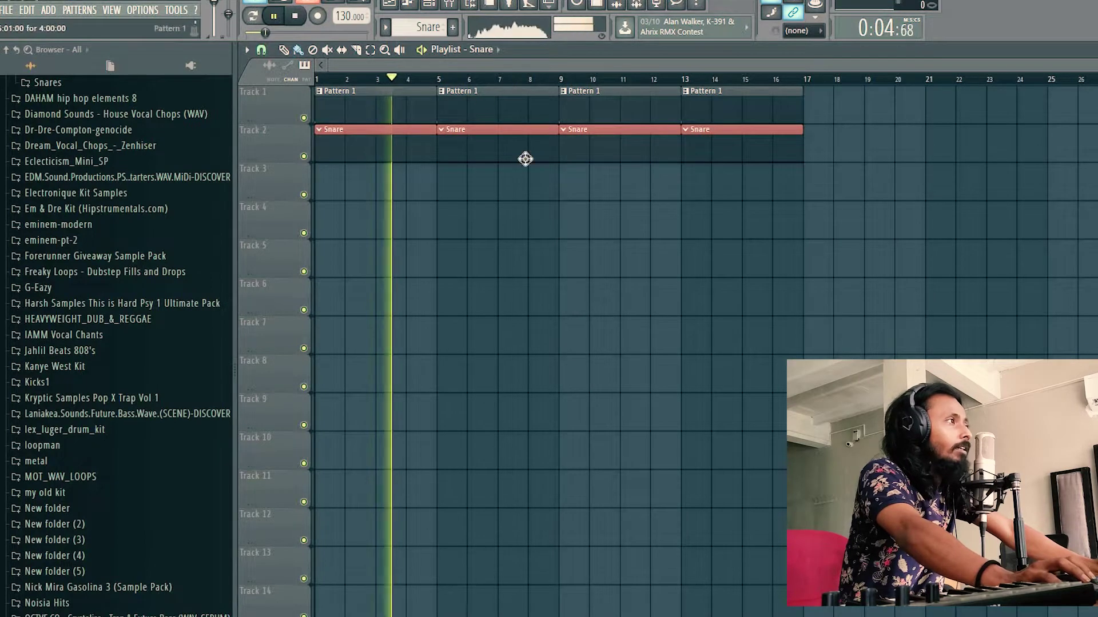
pyautogui.click(398, 6)
pyautogui.click(399, 6)
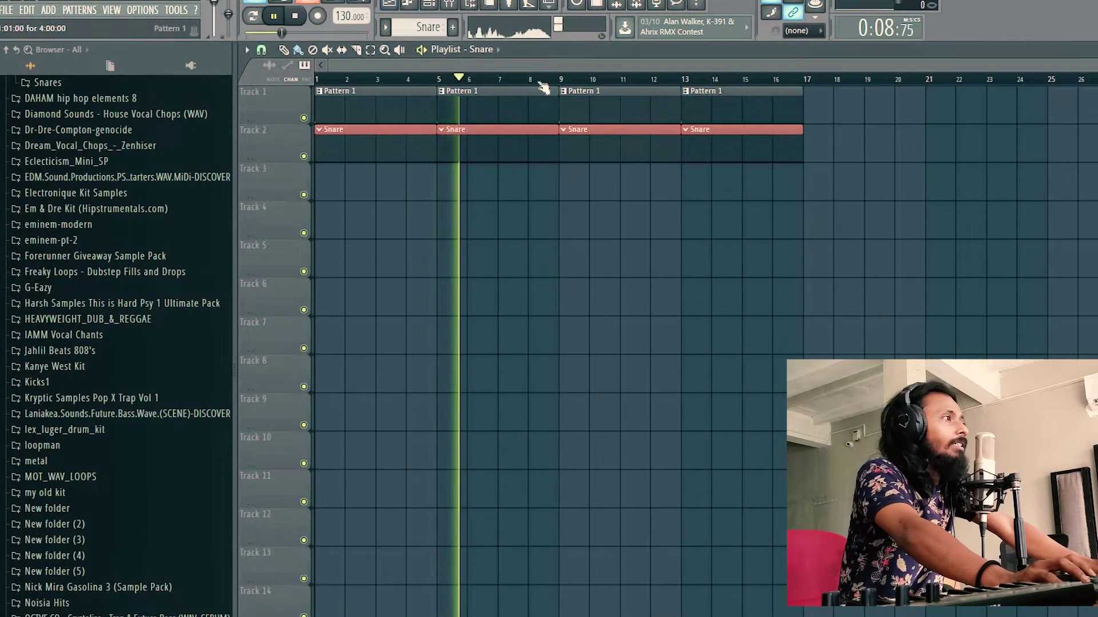
pyautogui.rightClick(417, 135)
pyautogui.rightClick(691, 135)
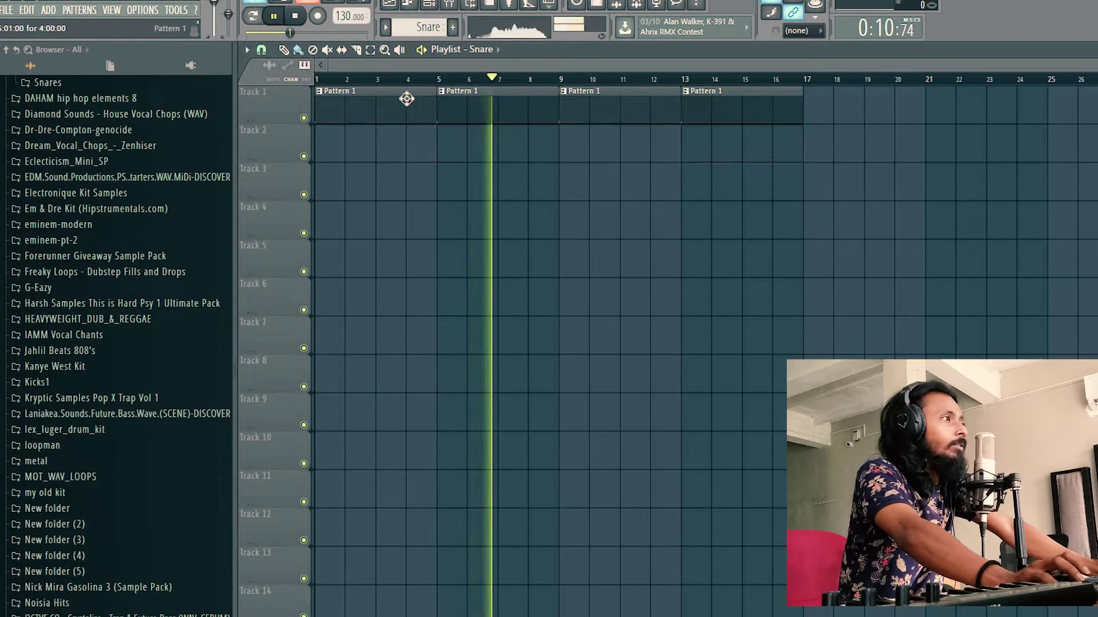
# Step: Fill the Kick channel of Pattern 1 with a hit on every 4 steps
pyautogui.click(429, 5)
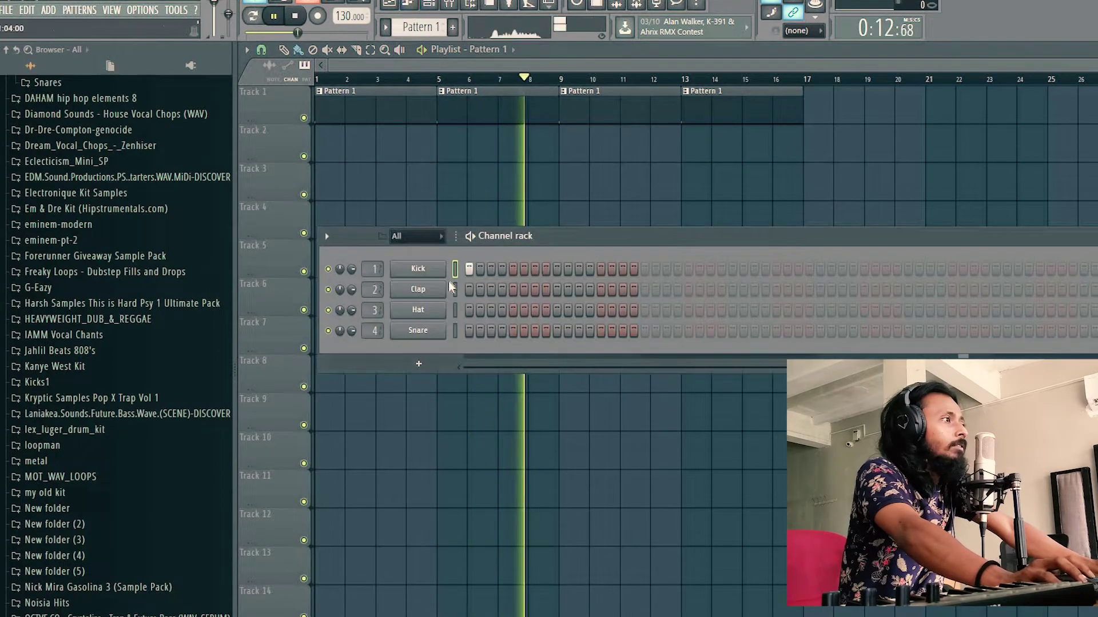
pyautogui.rightClick(438, 268)
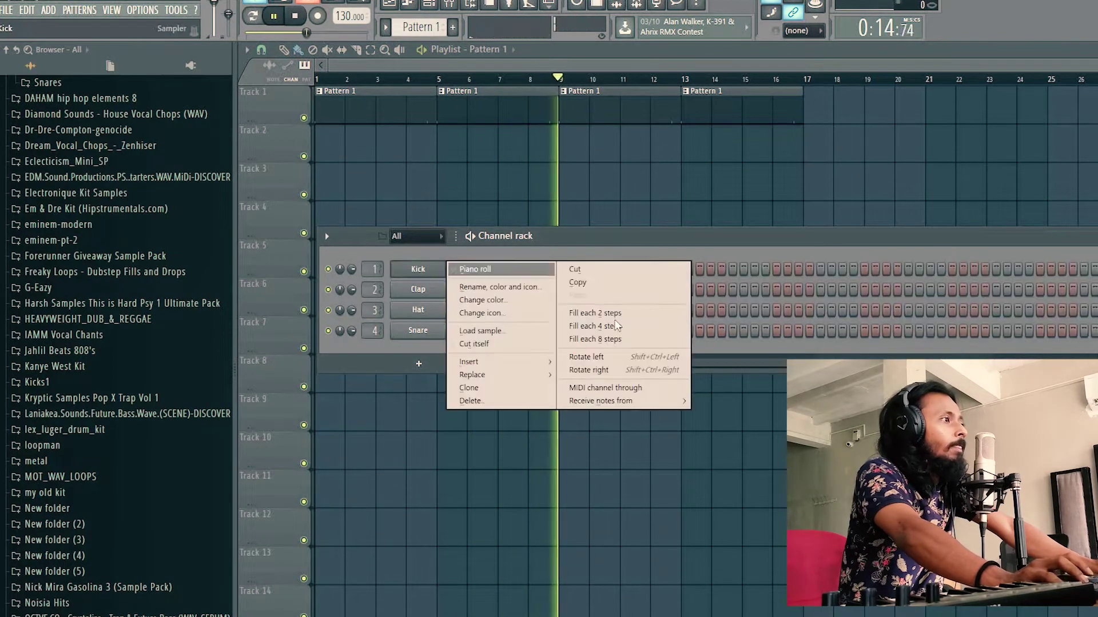
pyautogui.click(616, 326)
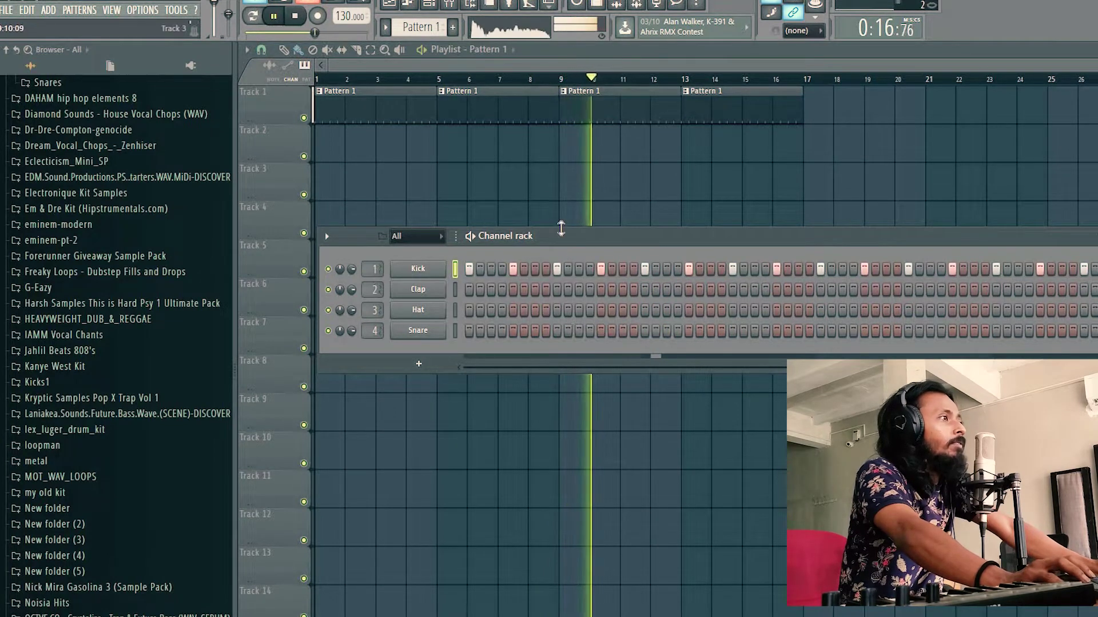
pyautogui.press('F6')
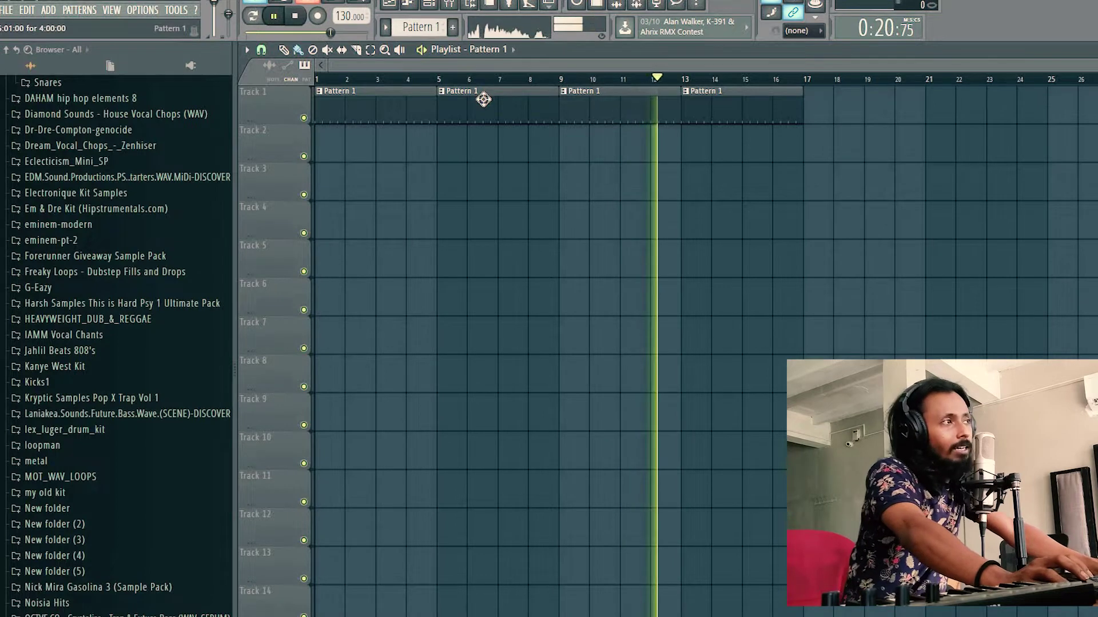
# Step: Switch to the Snare pattern, restart playback, and place a four-bar Snare clip at bar 5 of Track 2
pyautogui.click(386, 27)
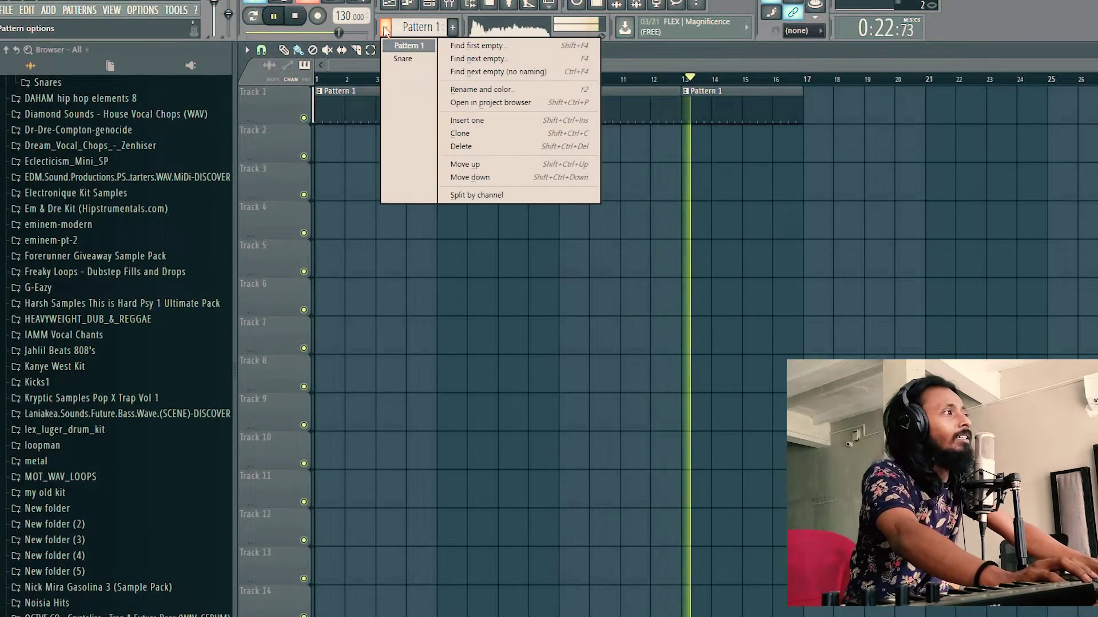
pyautogui.click(401, 59)
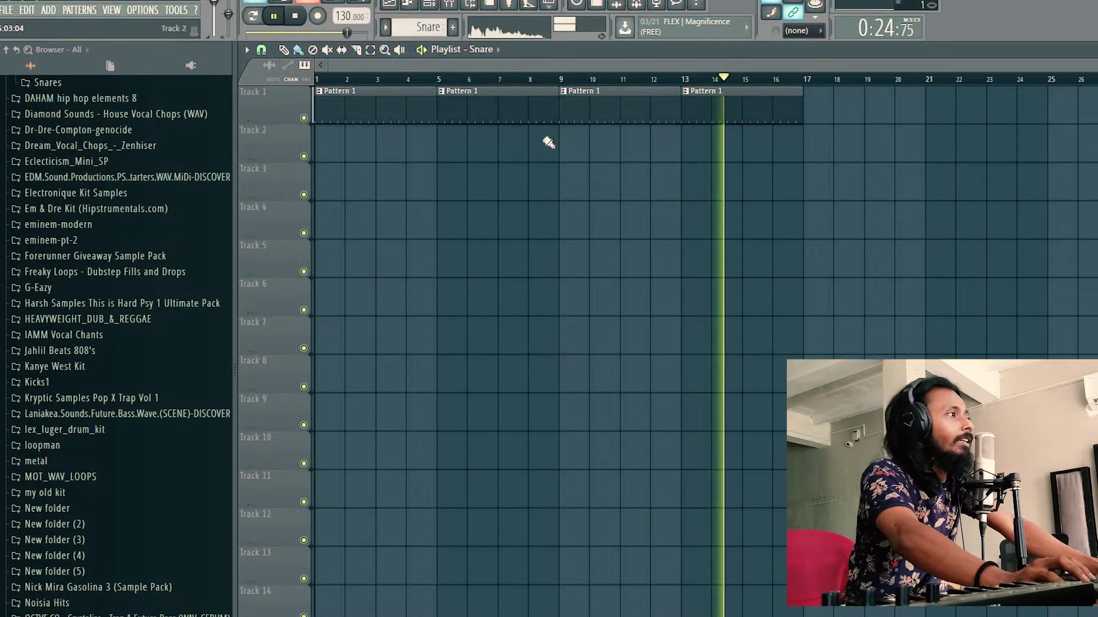
pyautogui.press('space')
pyautogui.press('space')
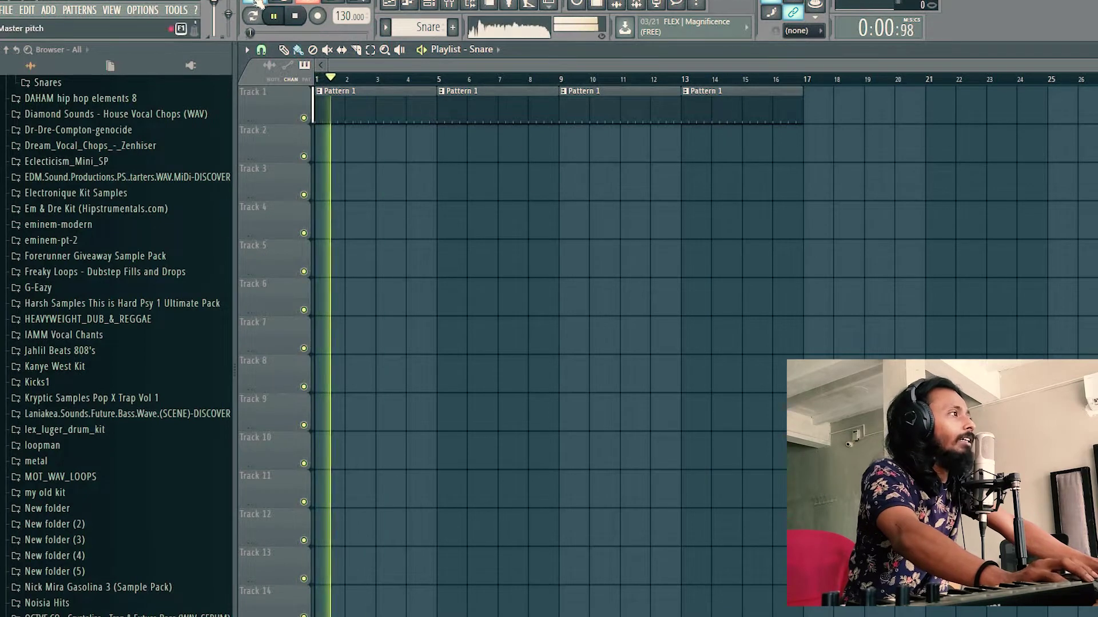
pyautogui.click(456, 142)
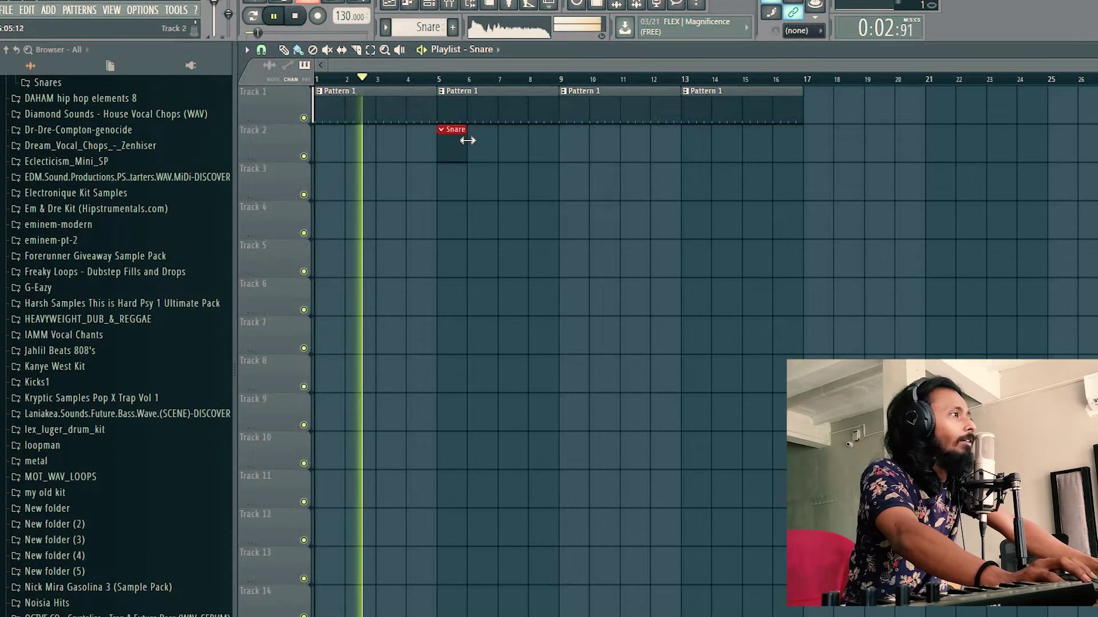
pyautogui.moveTo(466, 137); pyautogui.dragTo(565, 140)
# Step: Program the Clap channel of the Snare pattern with hits every 8 steps from step 5 through step 53
pyautogui.press('F6')
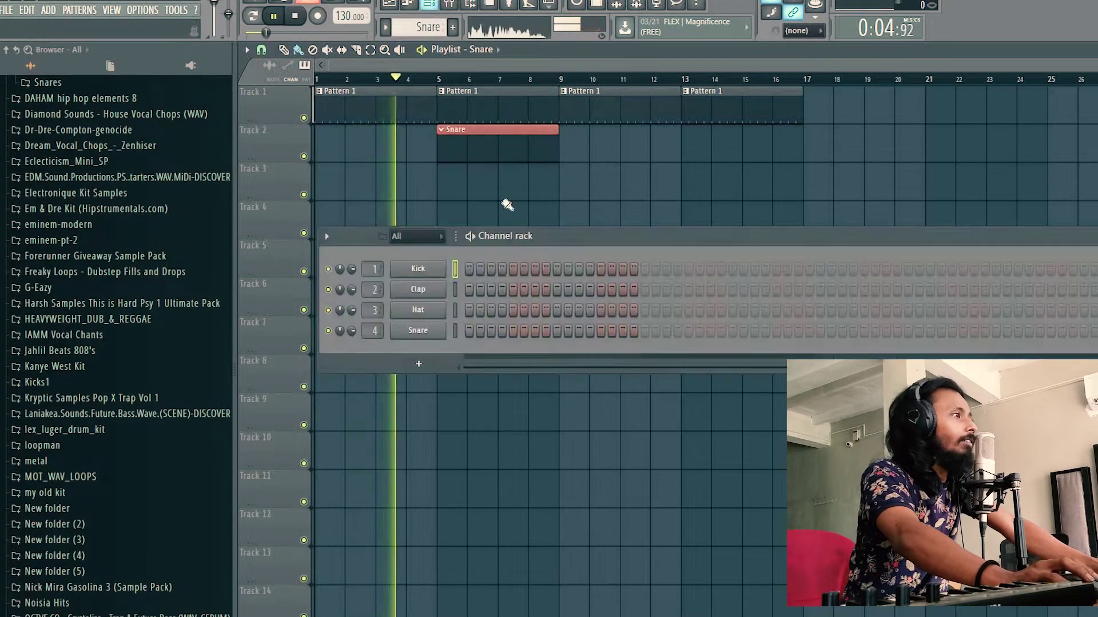
pyautogui.click(513, 291)
pyautogui.click(601, 290)
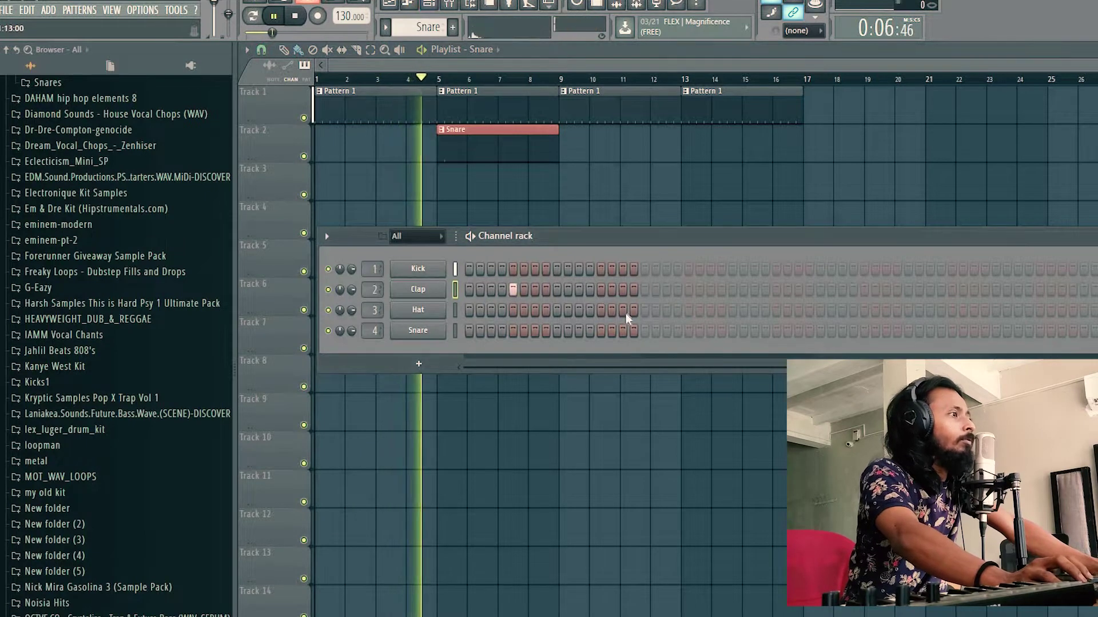
pyautogui.click(689, 290)
pyautogui.click(776, 290)
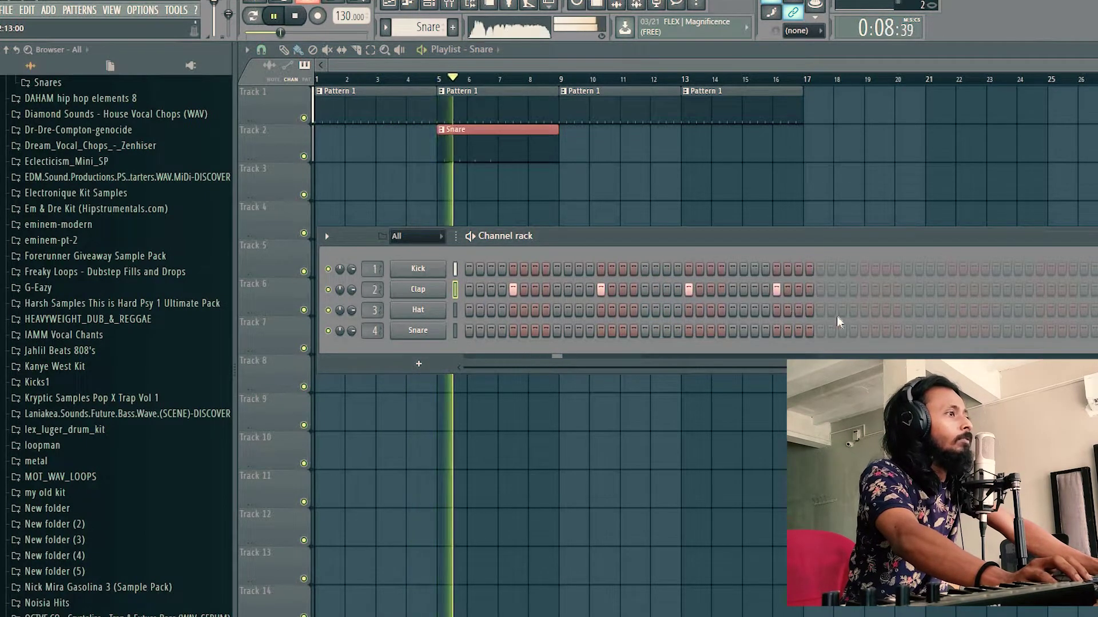
pyautogui.click(864, 290)
pyautogui.click(951, 289)
pyautogui.click(1039, 290)
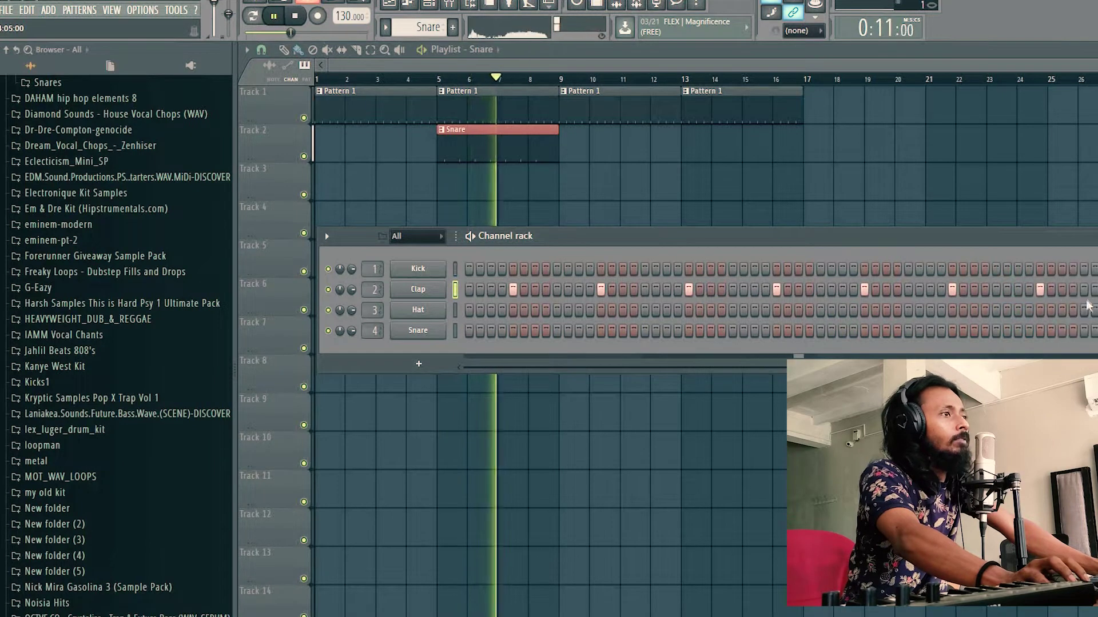
# Step: Repeat the four-bar Snare clip at bars 9 and 13 of Track 2
pyautogui.press('F6')
pyautogui.click(566, 150)
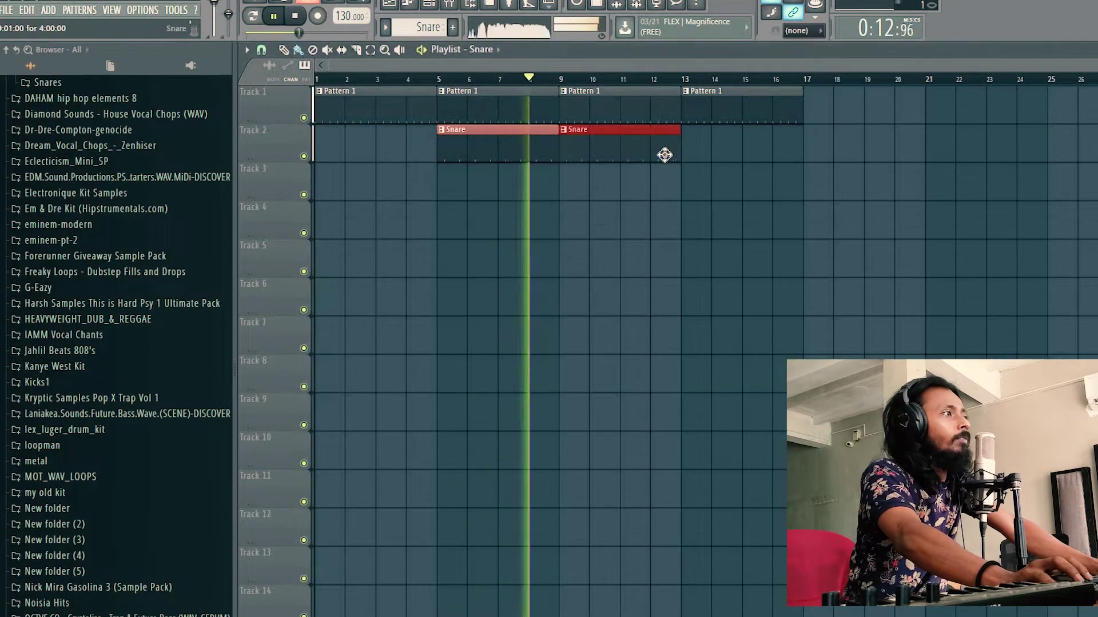
pyautogui.click(715, 146)
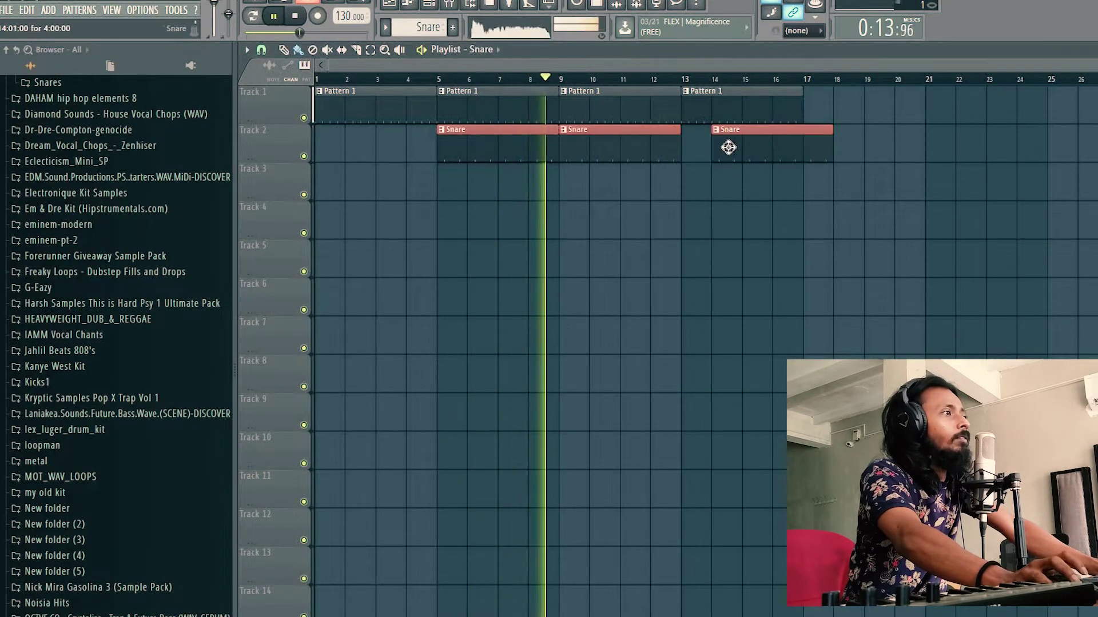
# Step: Create a pattern named Hat and place its four-bar clips at bars 9 and 13 of Track 3
pyautogui.click(452, 28)
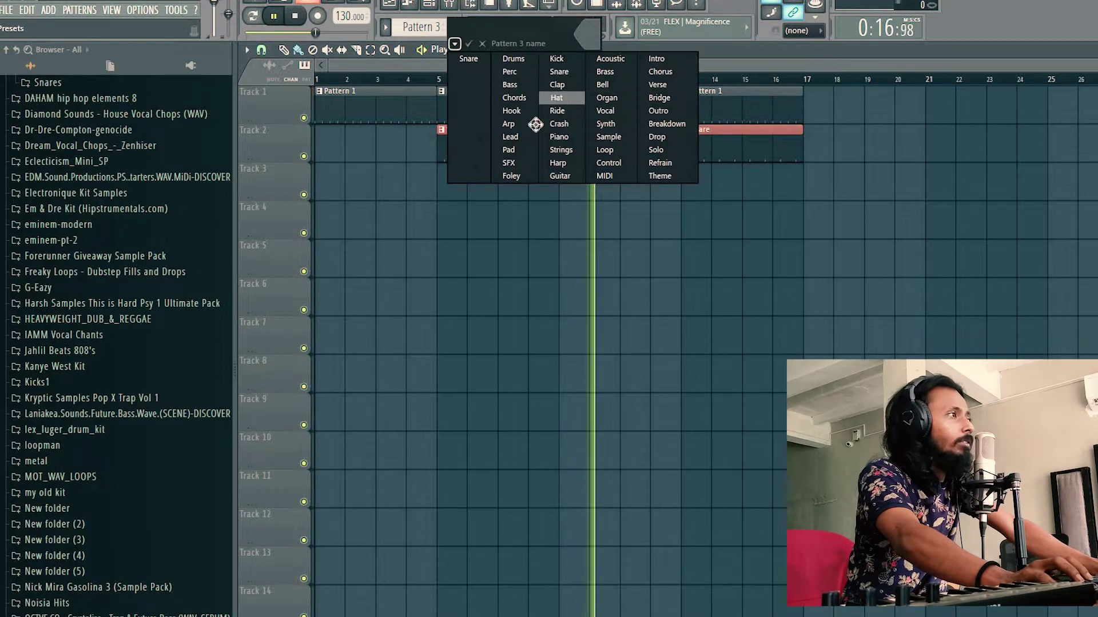
pyautogui.click(557, 98)
pyautogui.click(577, 171)
pyautogui.press('space')
pyautogui.moveTo(588, 171); pyautogui.dragTo(680, 173)
pyautogui.click(699, 187)
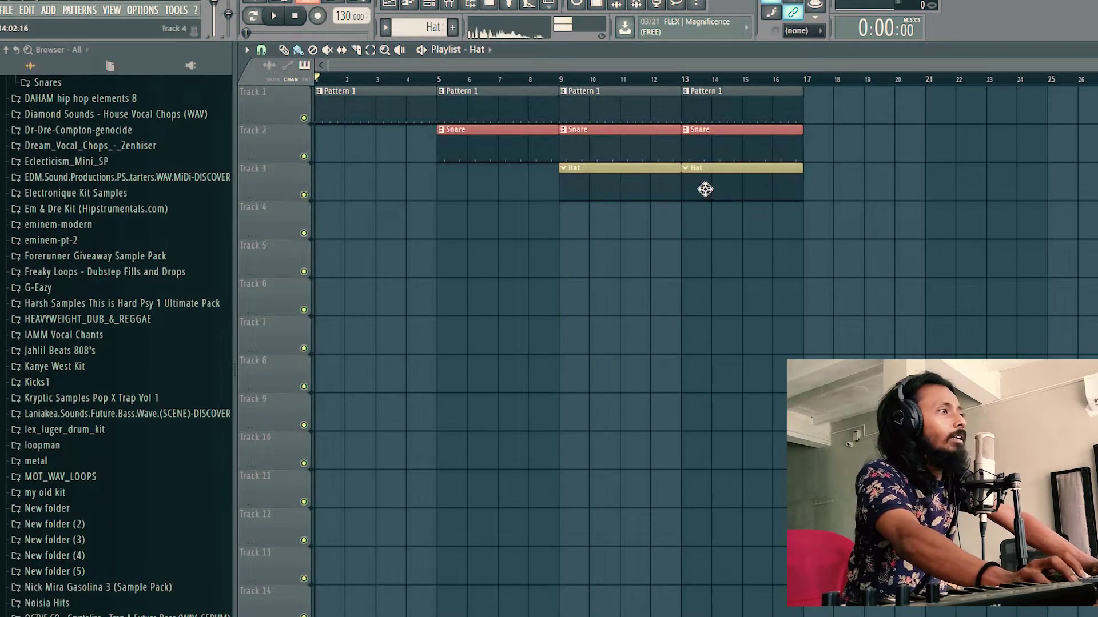
# Step: Fill the Hat channel of the Hat pattern with repeated hits starting at step 3 and play the arrangement from bar 9
pyautogui.click(430, 3)
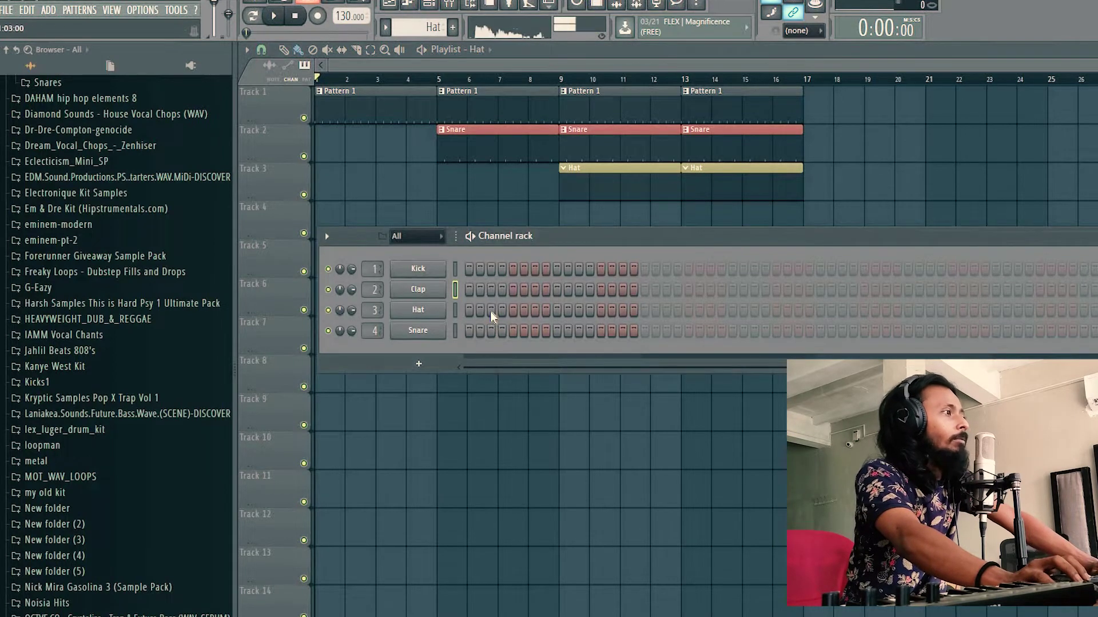
pyautogui.moveTo(493, 312); pyautogui.dragTo(1089, 312)
pyautogui.press('space')
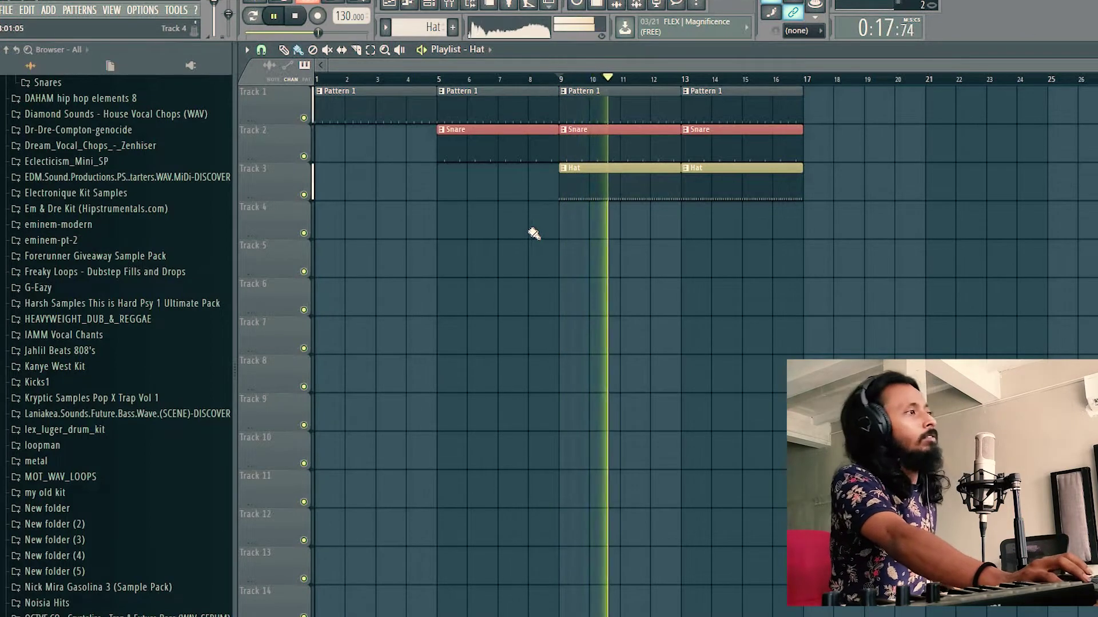
pyautogui.press('space')
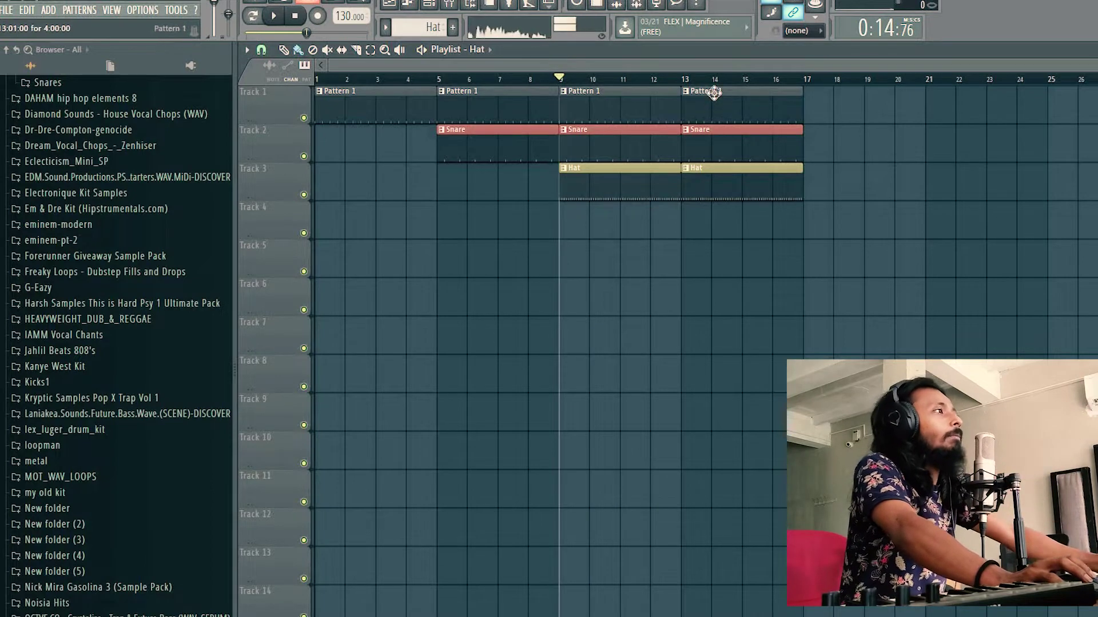
# Step: Duplicate the Pattern 1, Snare and Hat clips of bars 9 to 16 into bars 17 to 24 and deselect them
pyautogui.moveTo(848, 238); pyautogui.dragTo(546, 91)
pyautogui.moveTo(943, 280); pyautogui.dragTo(612, 103)
pyautogui.hotkey('ctrl', 'b')
pyautogui.moveTo(1003, 170); pyautogui.dragTo(850, 171)
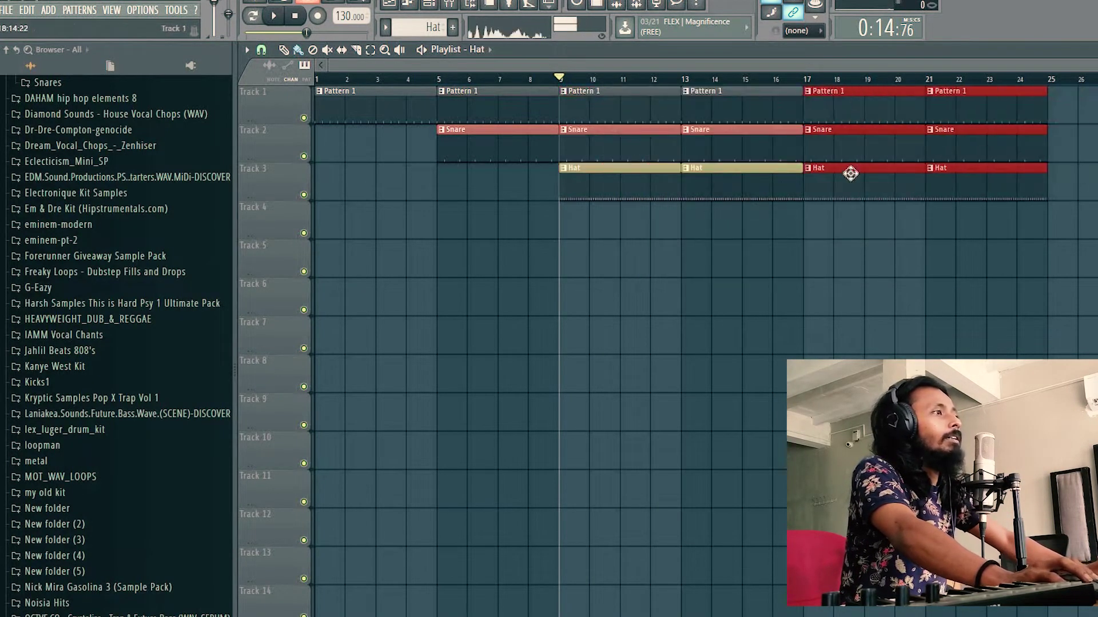
pyautogui.hotkey('ctrl', 'd')
# Step: Create a pattern named Piano and place its four-bar clip at bar 17 of Track 4
pyautogui.click(452, 26)
pyautogui.click(454, 43)
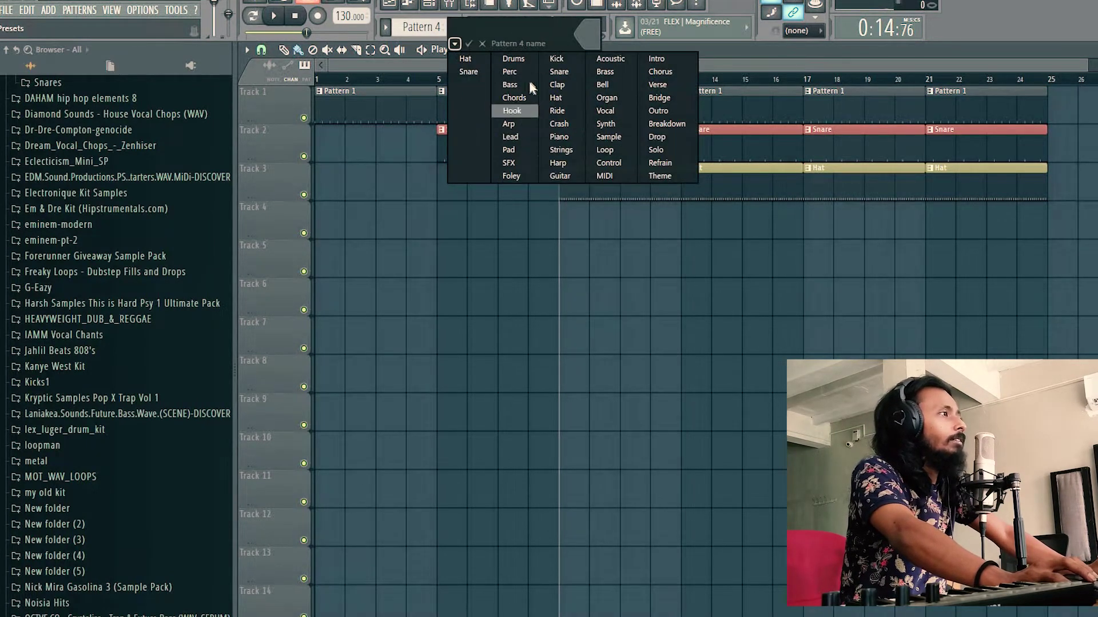
pyautogui.click(566, 138)
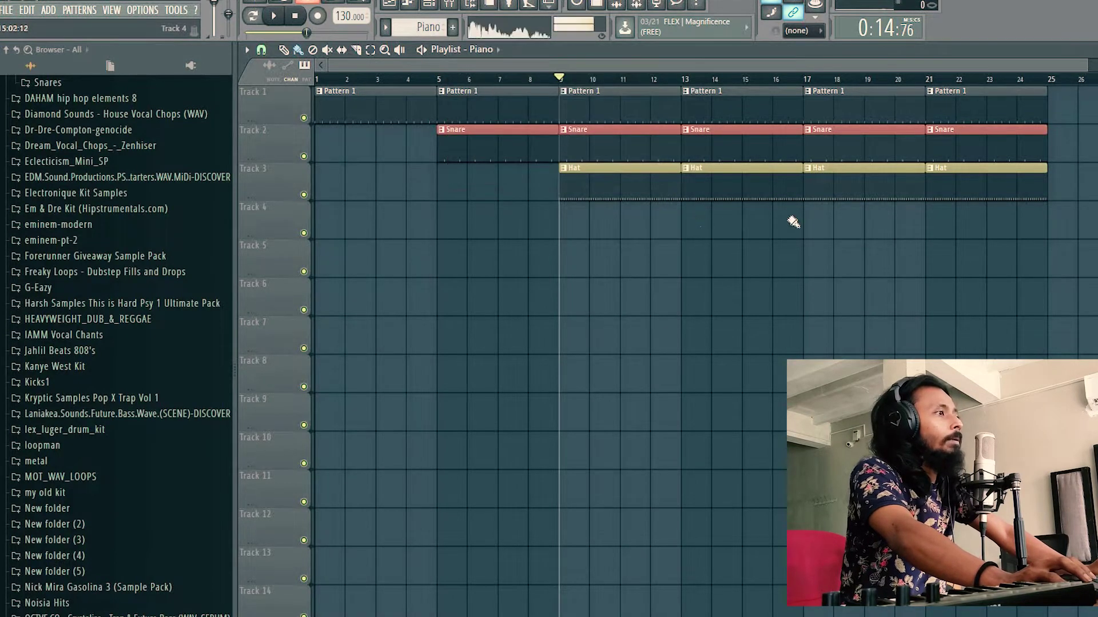
pyautogui.moveTo(828, 219); pyautogui.dragTo(924, 211)
pyautogui.scroll(-2, 800, 91)
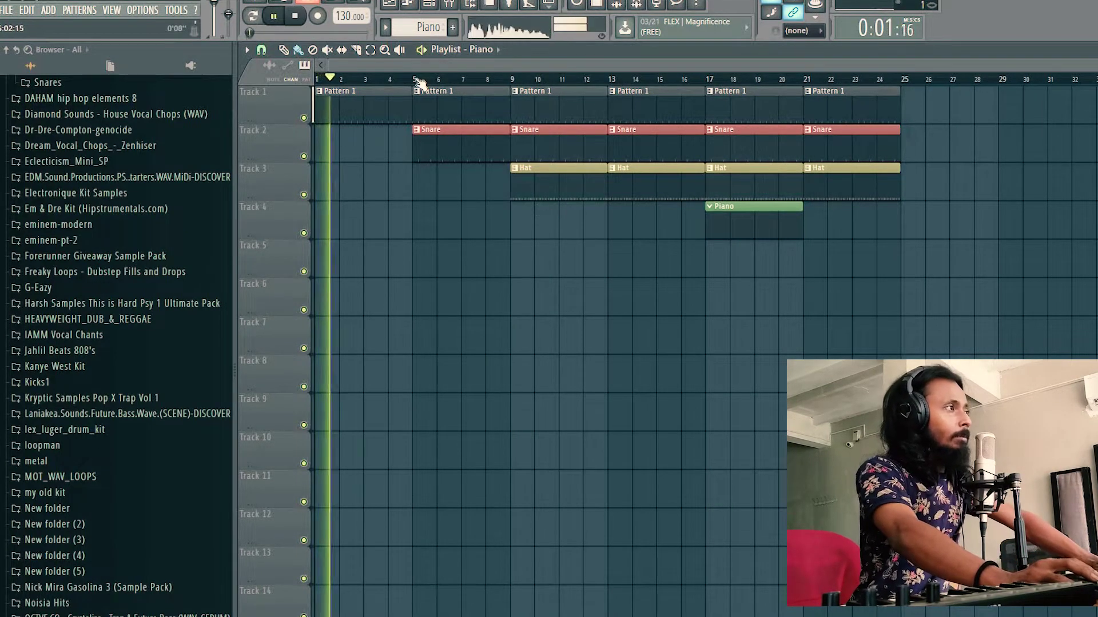
# Step: Replace the Snare clip at bar 5 of Track 2 with two-bar Snare clips at bars 3 and 5
pyautogui.press('space')
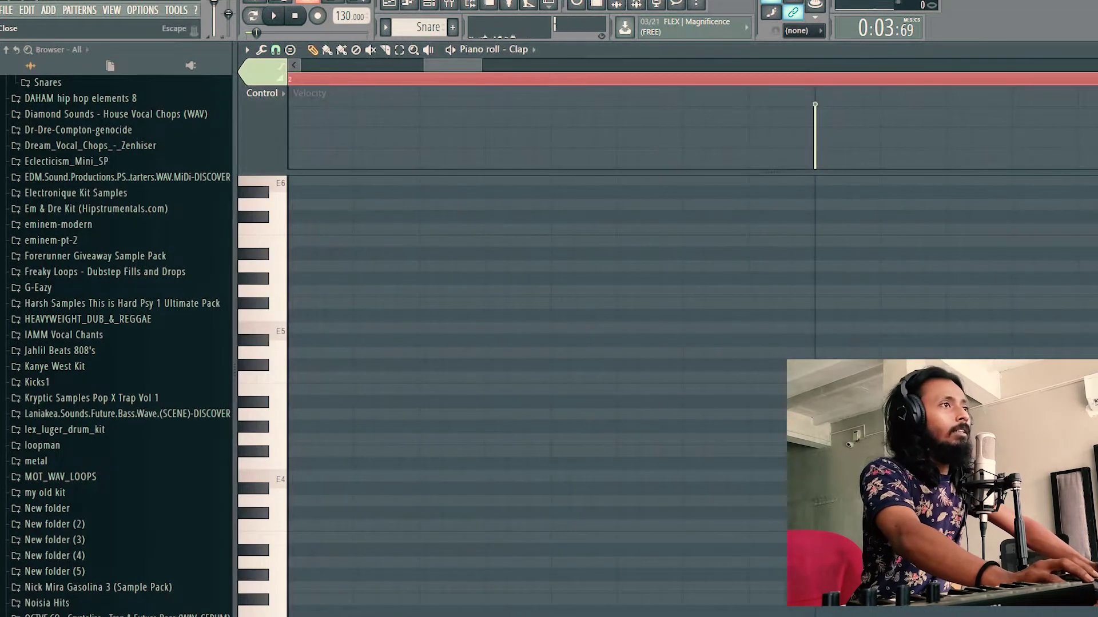
pyautogui.press('Escape')
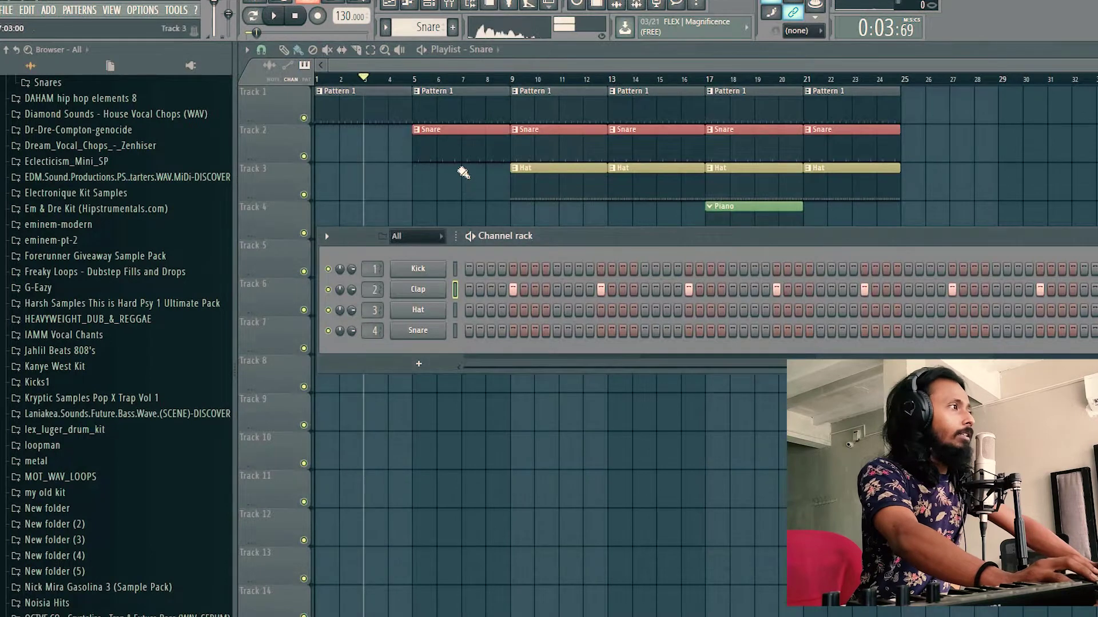
pyautogui.moveTo(442, 155); pyautogui.dragTo(413, 157)
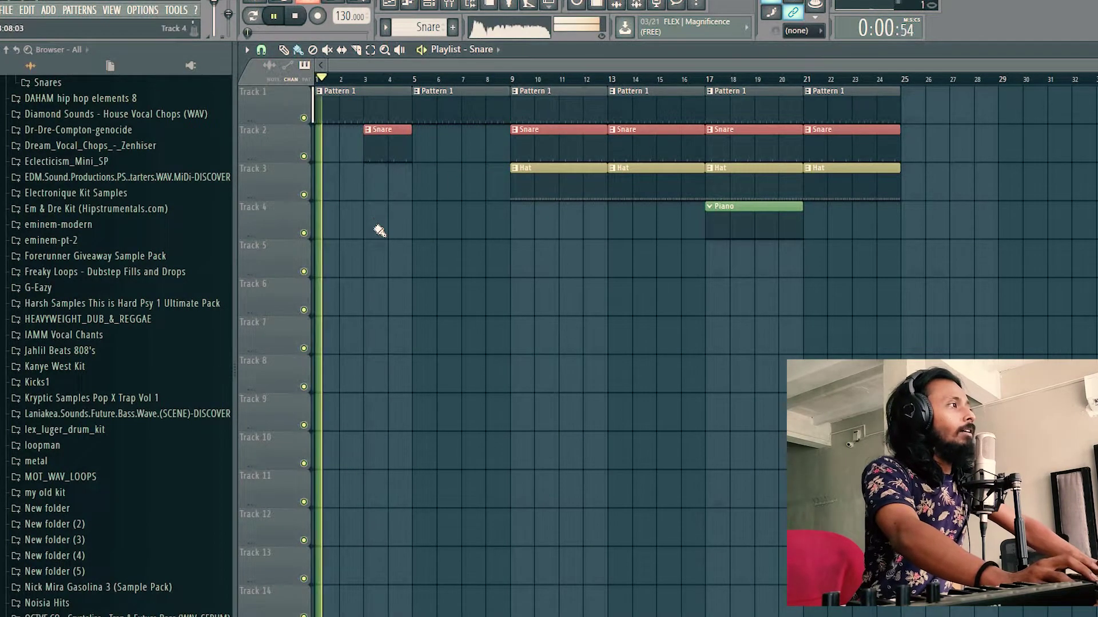
pyautogui.click(423, 148)
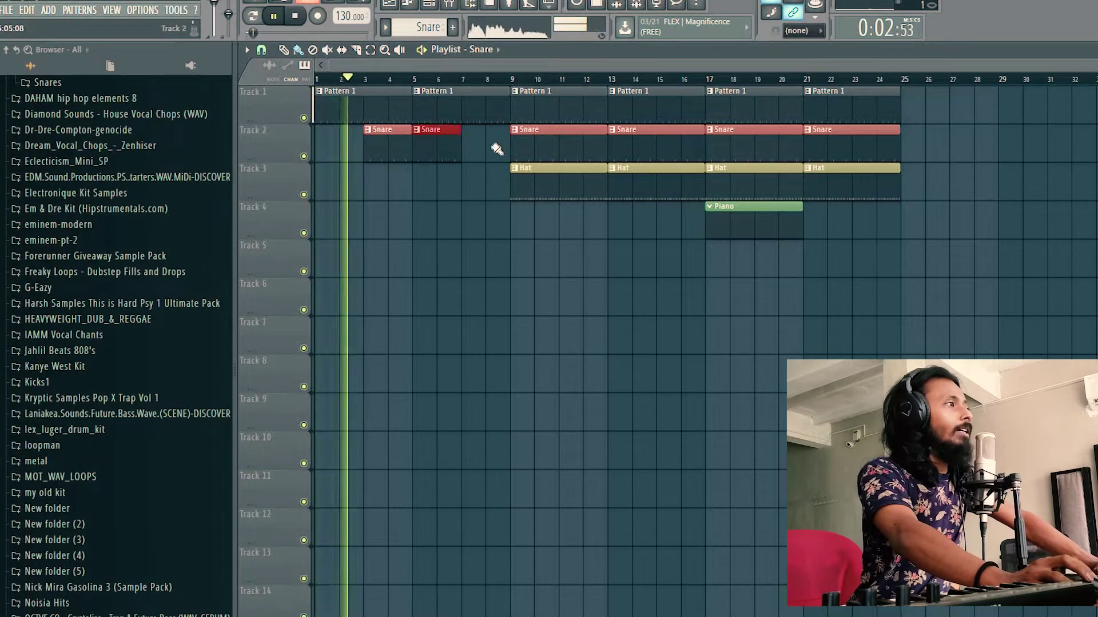
# Step: Replace the four-bar Snare clips on Track 2 with two-bar Snare clips repeated from bar 7 through bar 24
pyautogui.moveTo(559, 157); pyautogui.dragTo(1031, 157)
pyautogui.press('Delete')
pyautogui.click(486, 143)
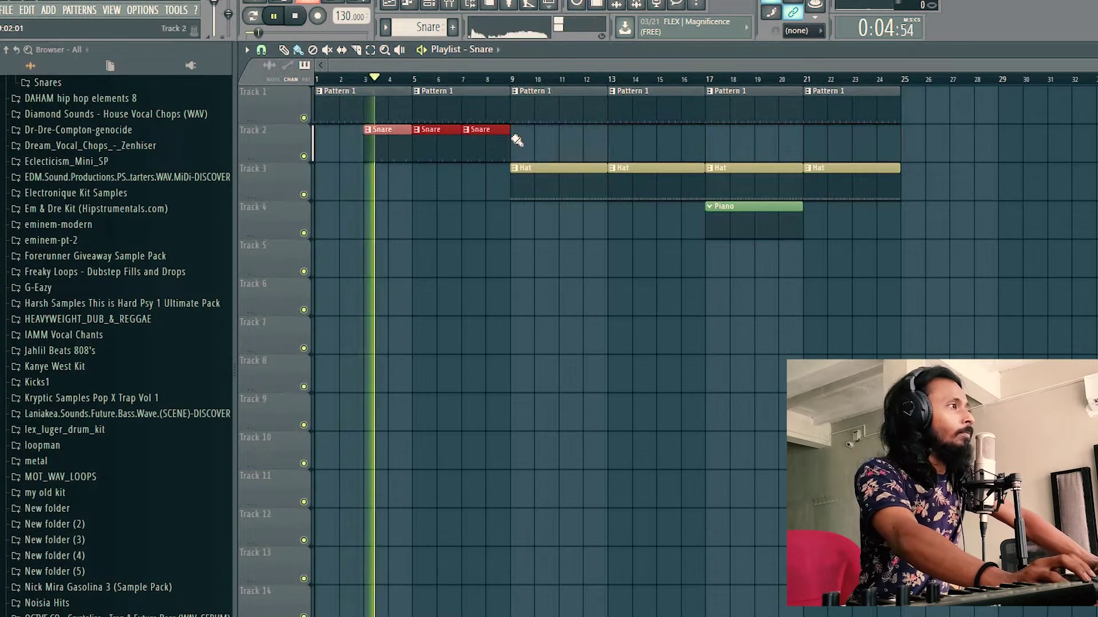
pyautogui.moveTo(517, 140); pyautogui.dragTo(897, 147)
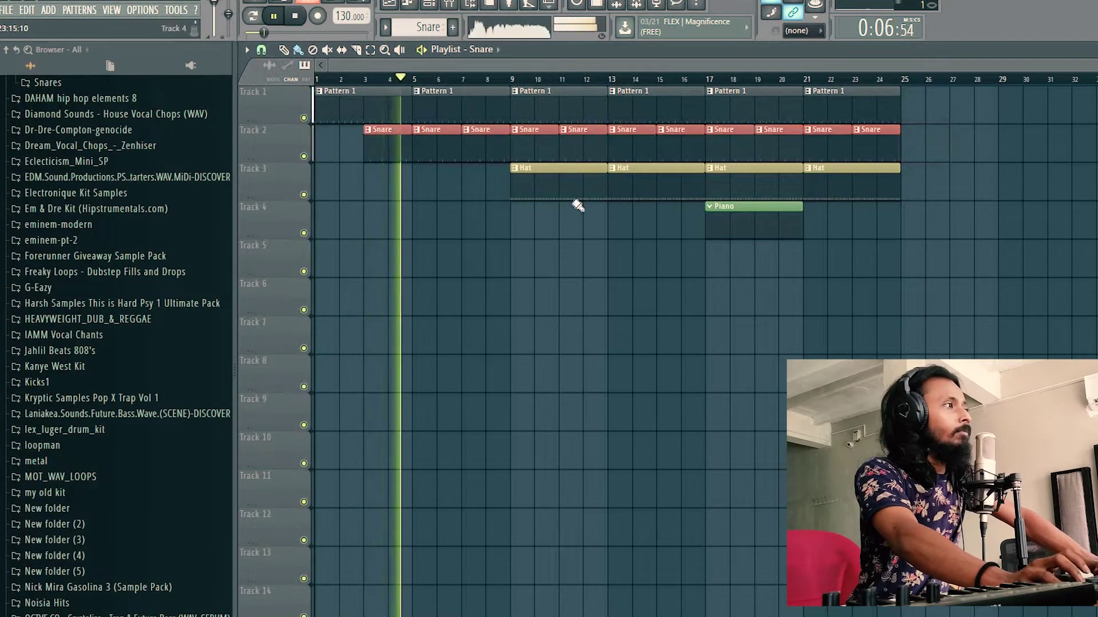
# Step: Add a four-bar Hat clip at bar 5 of Track 3 and remove the Piano clip from Track 4
pyautogui.moveTo(426, 183); pyautogui.dragTo(454, 179)
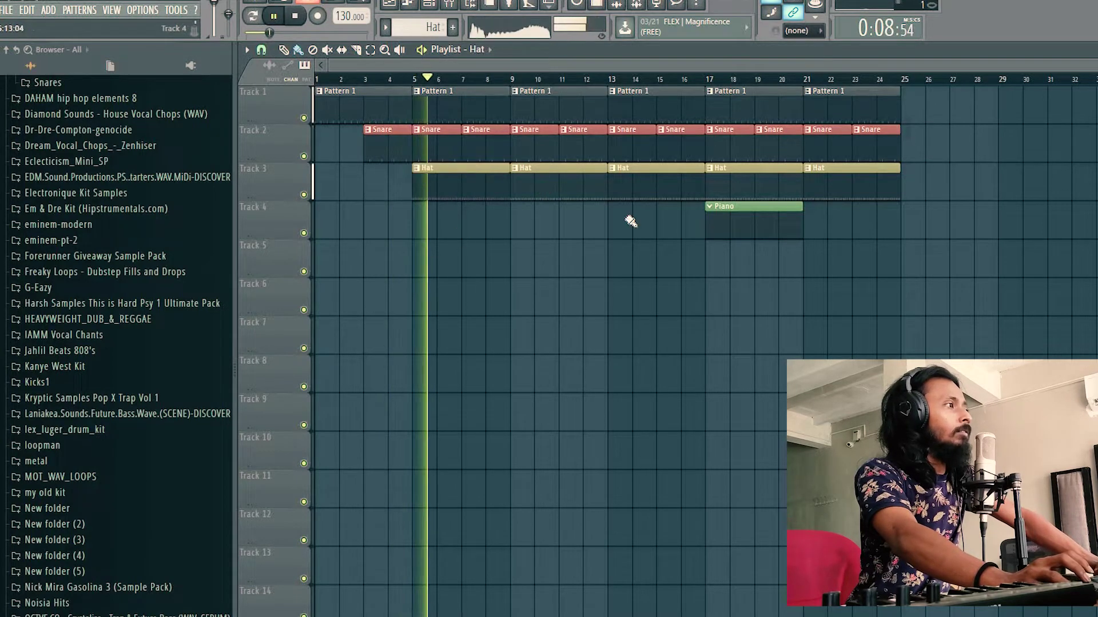
pyautogui.click(742, 231)
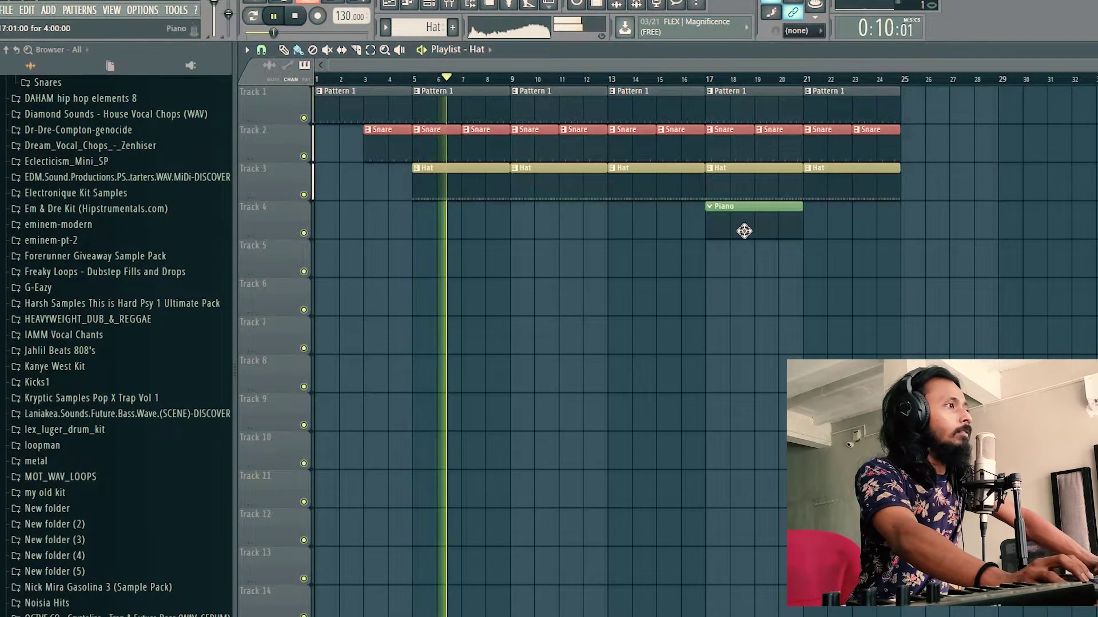
pyautogui.click(512, 221)
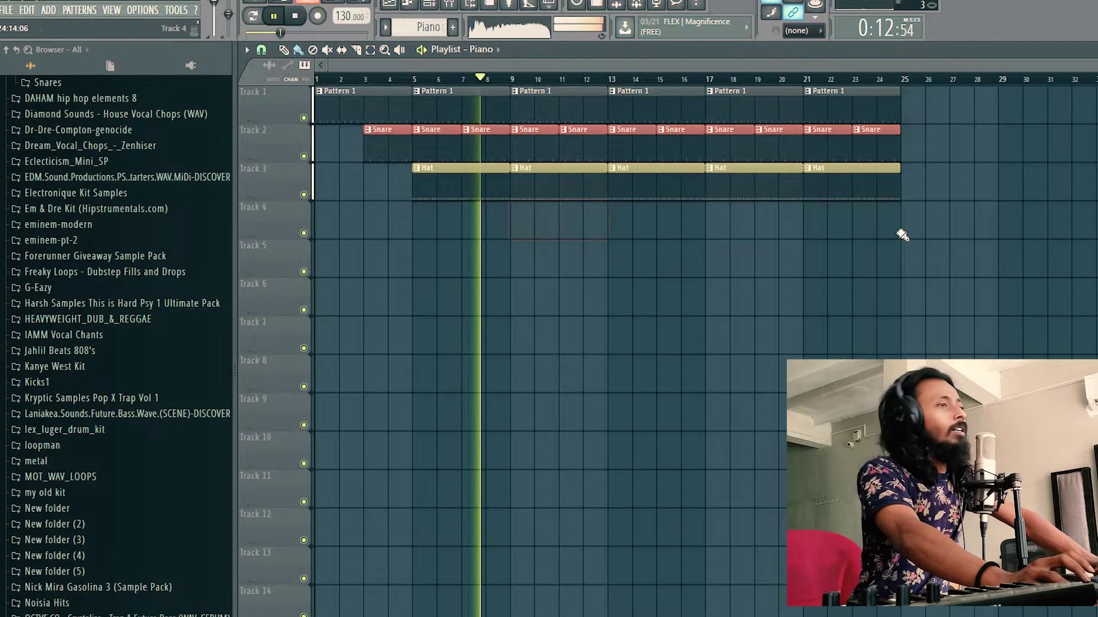
# Step: Stop playback and delete all clips from the Playlist
pyautogui.press('space')
pyautogui.moveTo(936, 316); pyautogui.dragTo(313, 86)
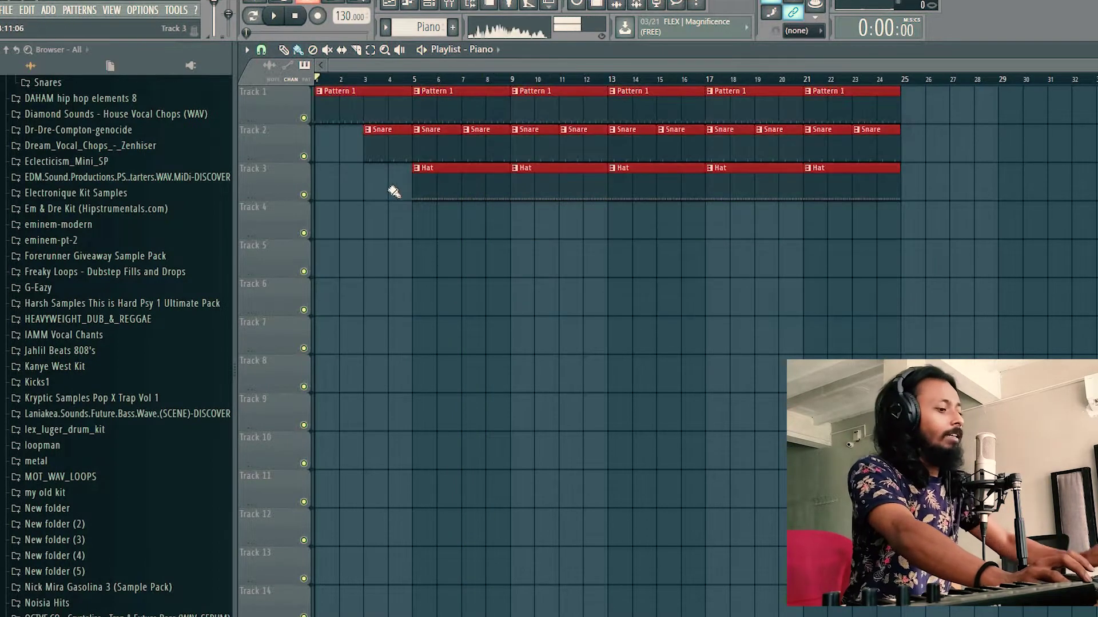
pyautogui.press('Delete')
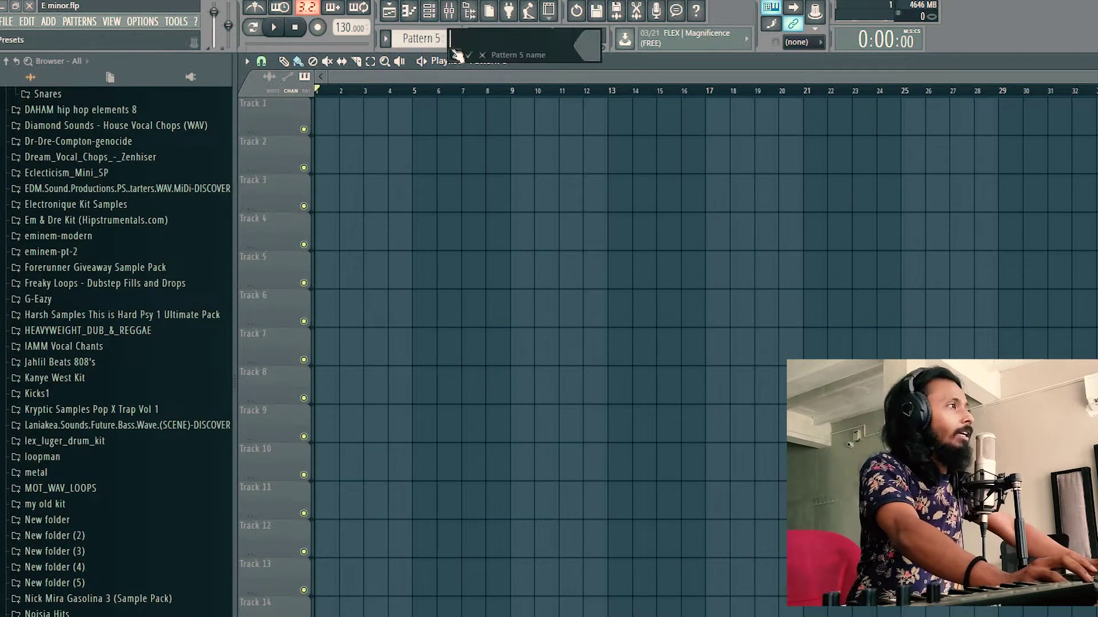
# Step: Create a new pattern named Piano and place its four-bar clip at bar 1 of Track 1
pyautogui.click(455, 54)
pyautogui.click(576, 148)
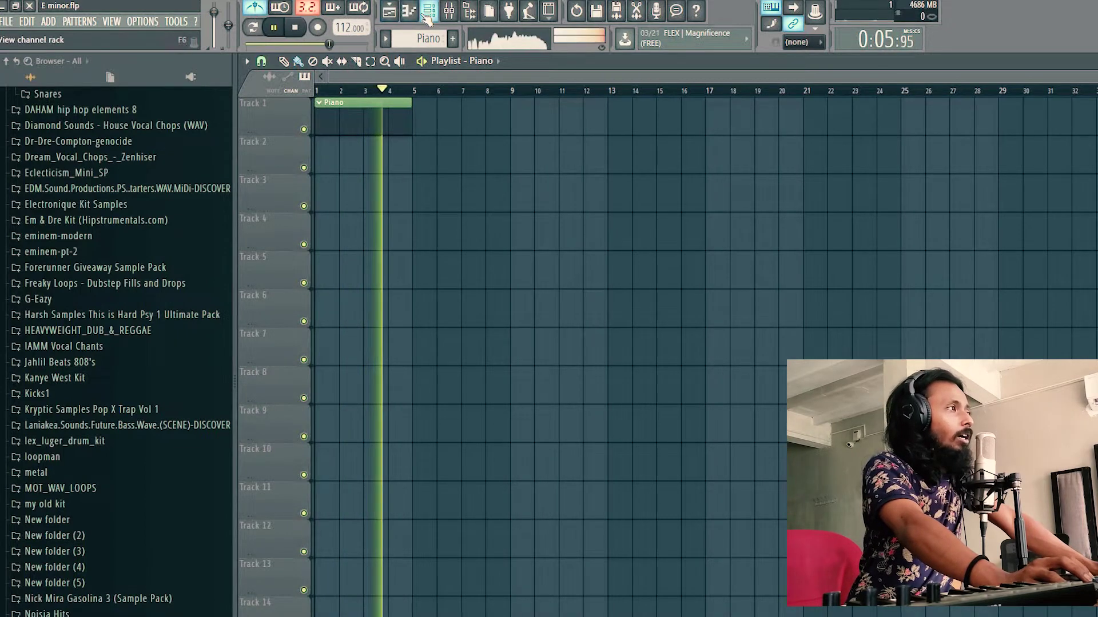
# Step: Add an FL Keys instrument channel to the Channel rack of the Piano pattern
pyautogui.press('F6')
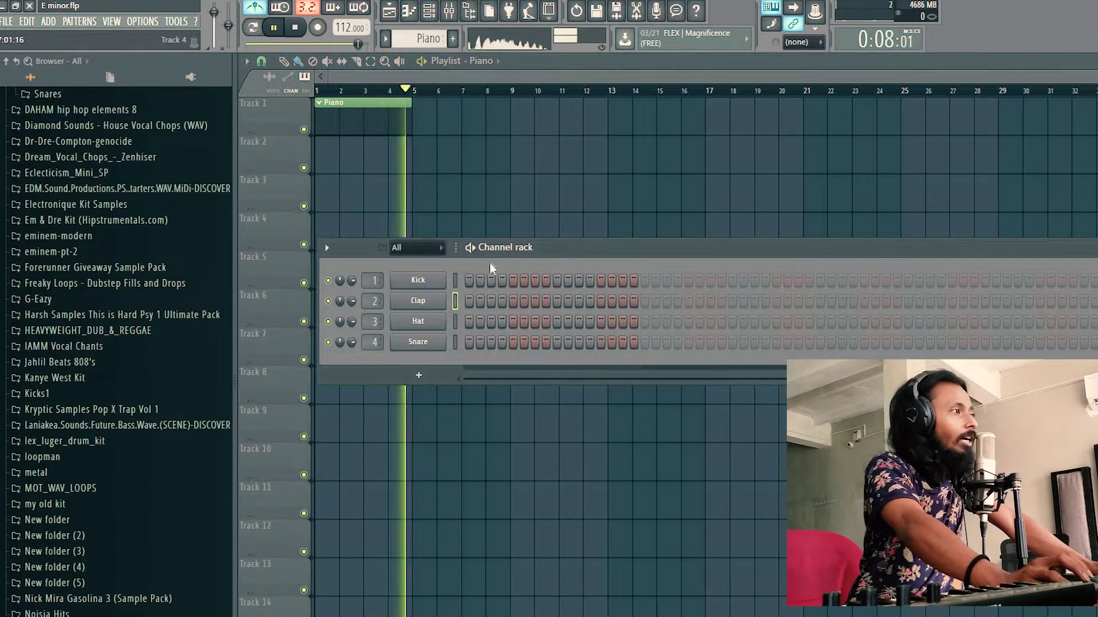
pyautogui.click(421, 375)
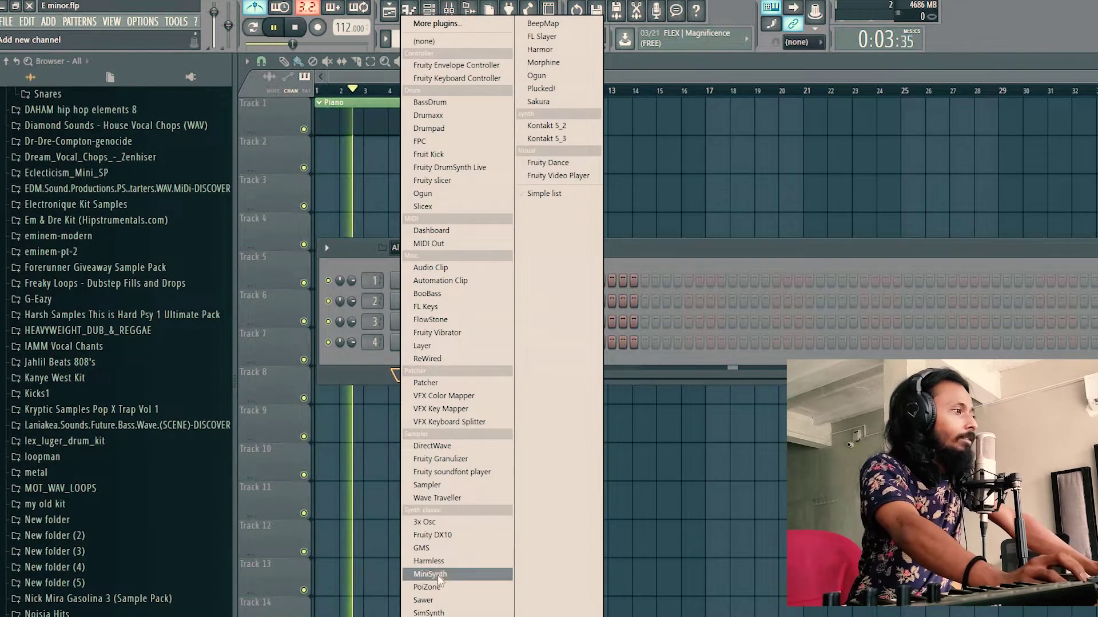
pyautogui.click(431, 311)
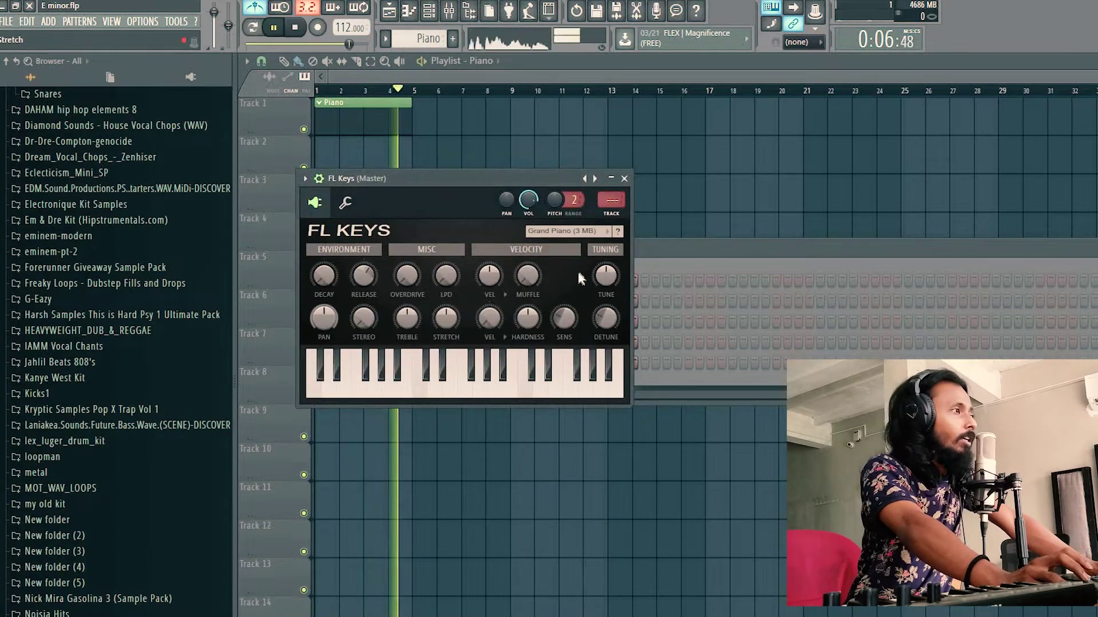
pyautogui.moveTo(540, 179); pyautogui.dragTo(567, 233)
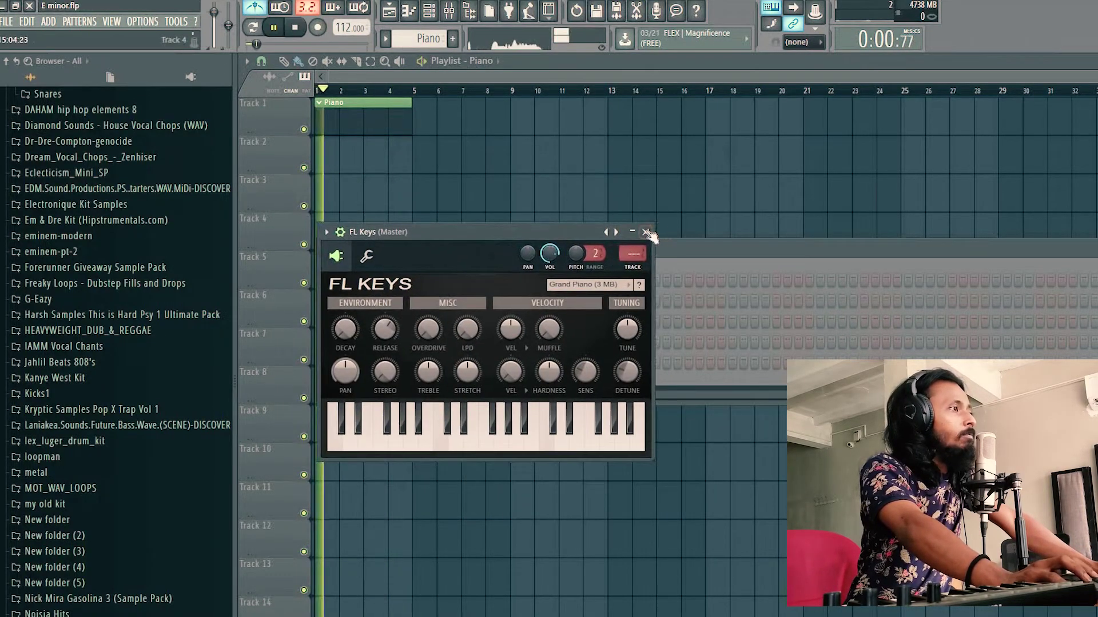
# Step: Open the FL Keys channel in the Piano roll and show the range from E5 to E7
pyautogui.click(490, 368)
pyautogui.rightClick(479, 361)
pyautogui.click(482, 363)
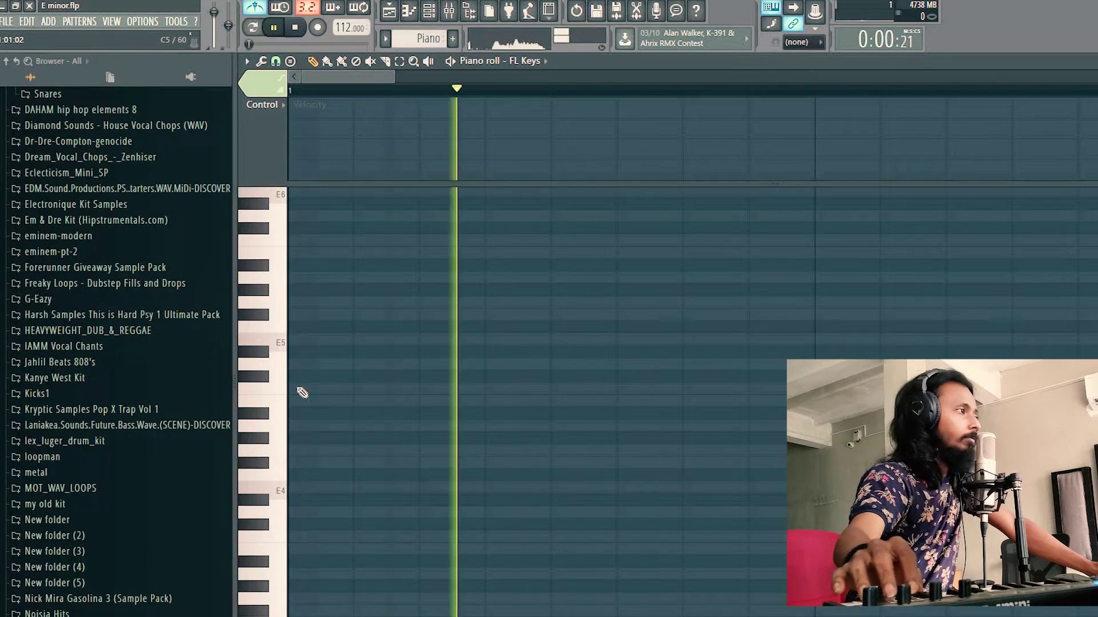
pyautogui.scroll(5, 387, 522)
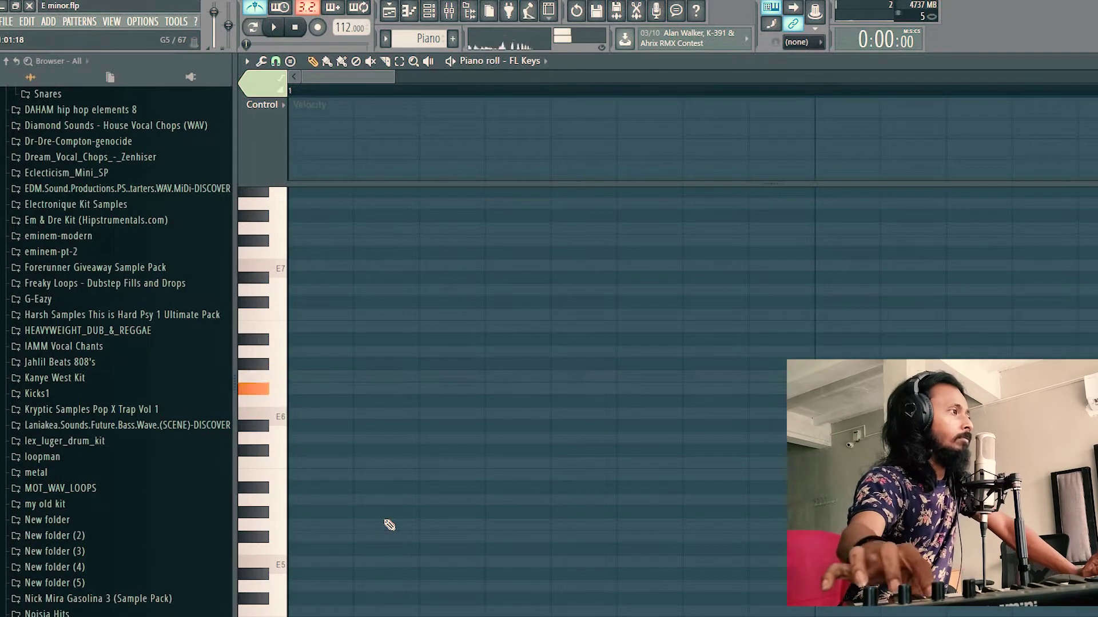
# Step: Try an F#6 note in bar 1 of the FL Keys Piano roll during playback and remove it
pyautogui.press('space')
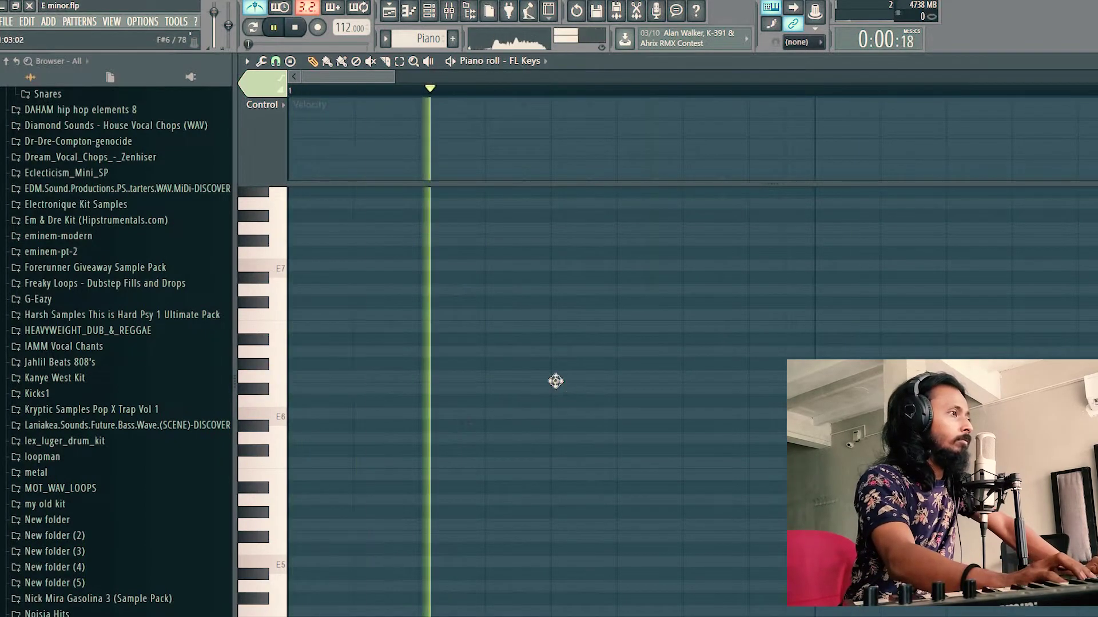
pyautogui.click(556, 381)
pyautogui.rightClick(650, 383)
pyautogui.press('space')
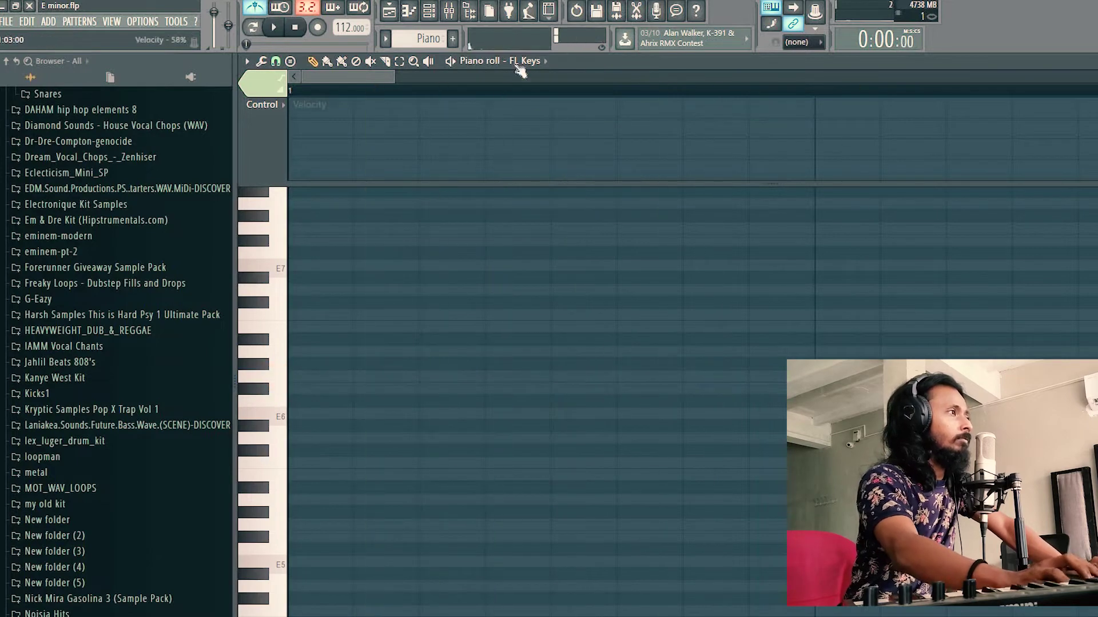
# Step: Try a one-step G6 note on step 4 of bar 1 in the FL Keys Piano roll during playback
pyautogui.scroll(-4, 525, 94)
pyautogui.press('space')
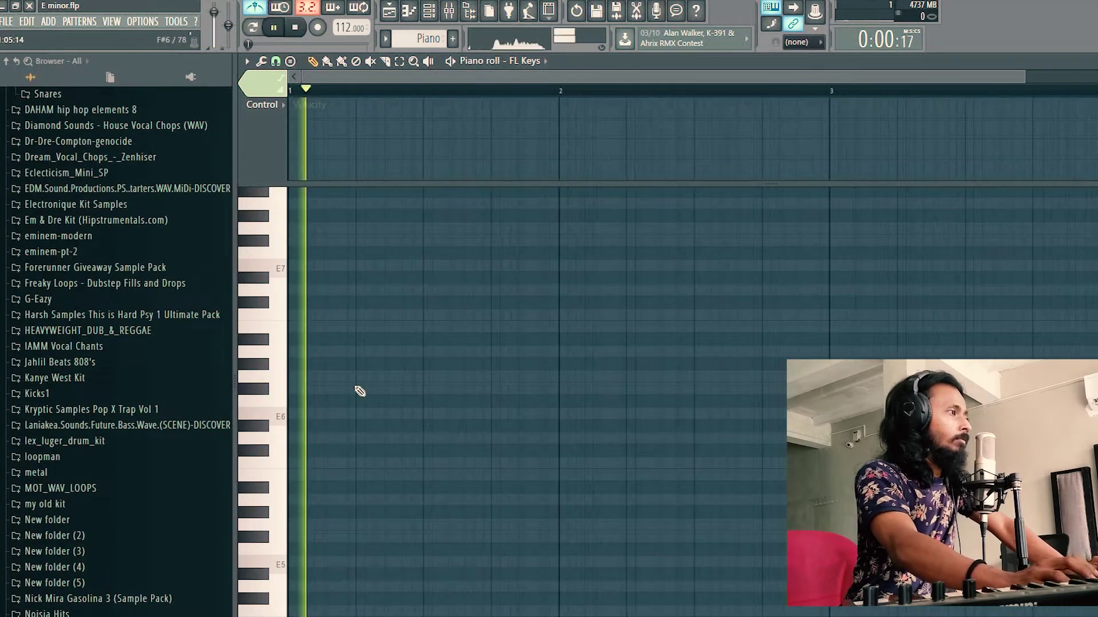
pyautogui.click(360, 377)
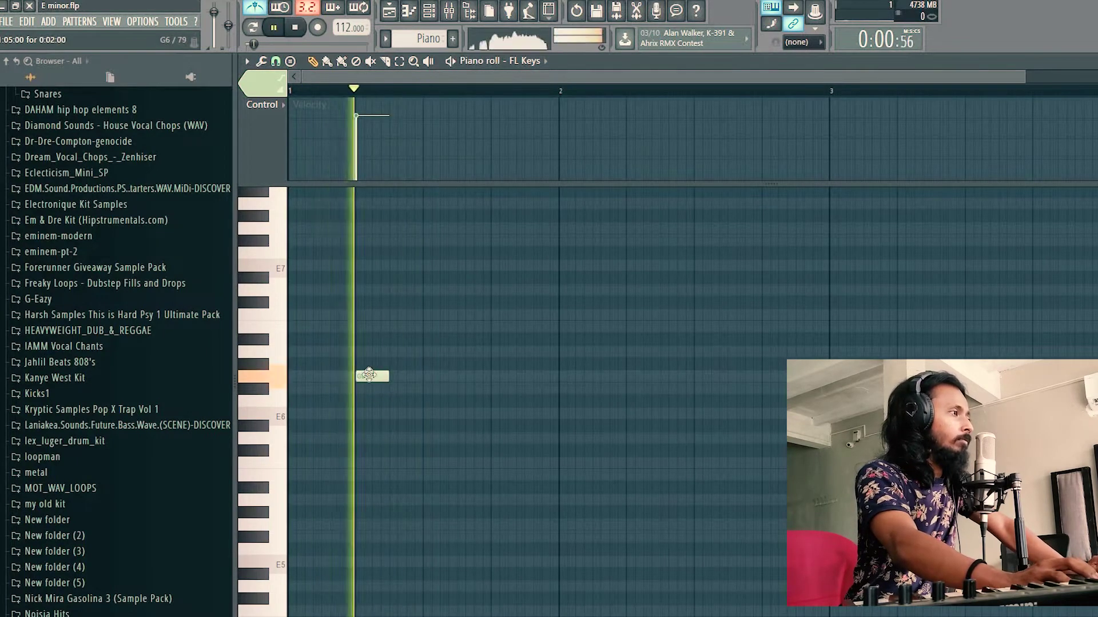
pyautogui.press('space')
pyautogui.moveTo(362, 377)
pyautogui.mouseDown()
pyautogui.moveTo(328, 377)
pyautogui.moveTo(360, 378)
pyautogui.moveTo(343, 376)
pyautogui.mouseUp()
pyautogui.press('space')
pyautogui.press('space')
pyautogui.press('space')
pyautogui.press('space')
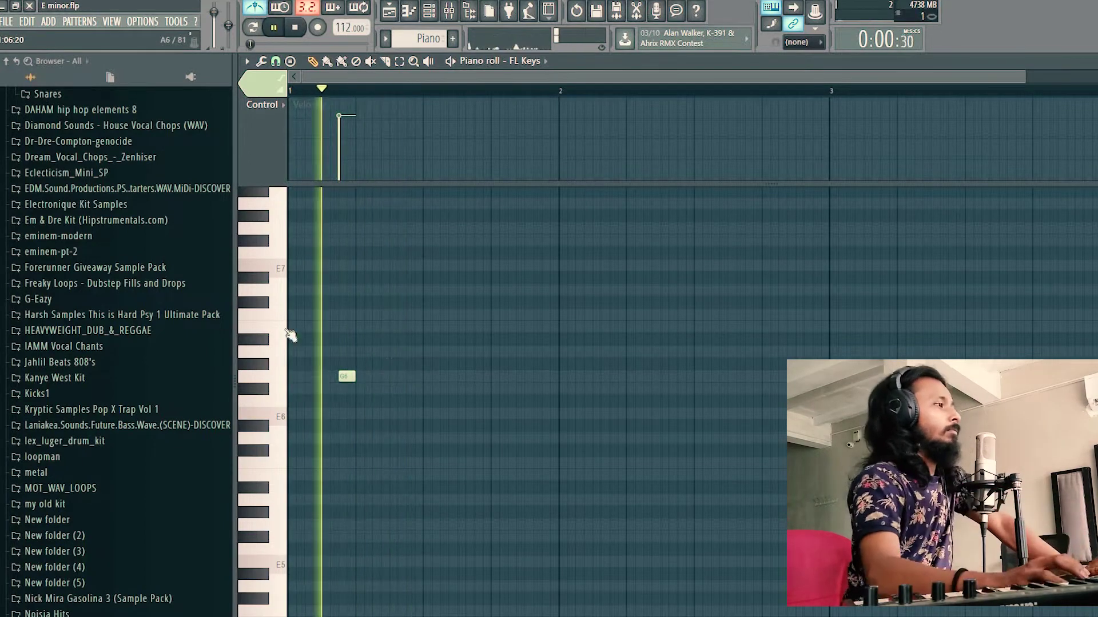
# Step: Extend the bar 1 melody with G6 on step 7, F#6 on step 9, E6 on step 12 and D6 on step 15
pyautogui.click(394, 378)
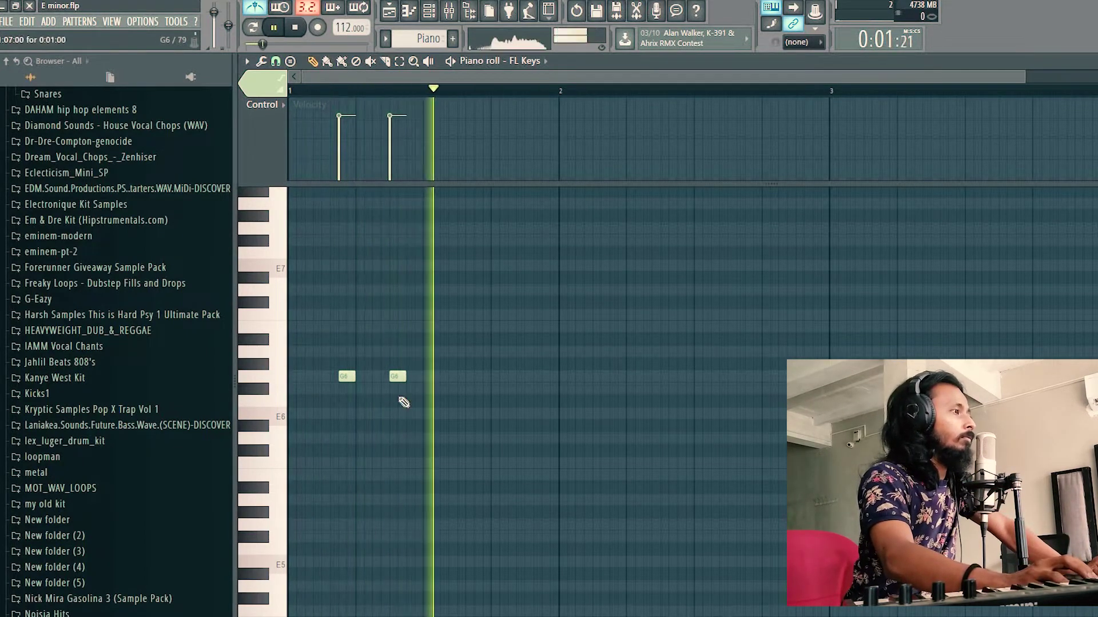
pyautogui.press('space')
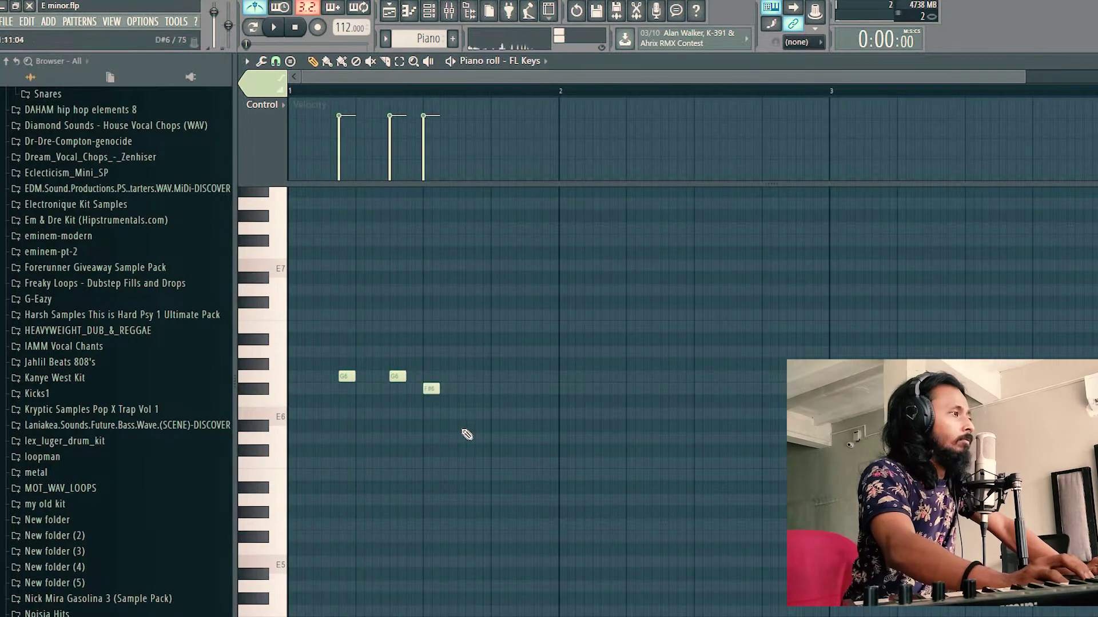
pyautogui.press('space')
pyautogui.click(462, 413)
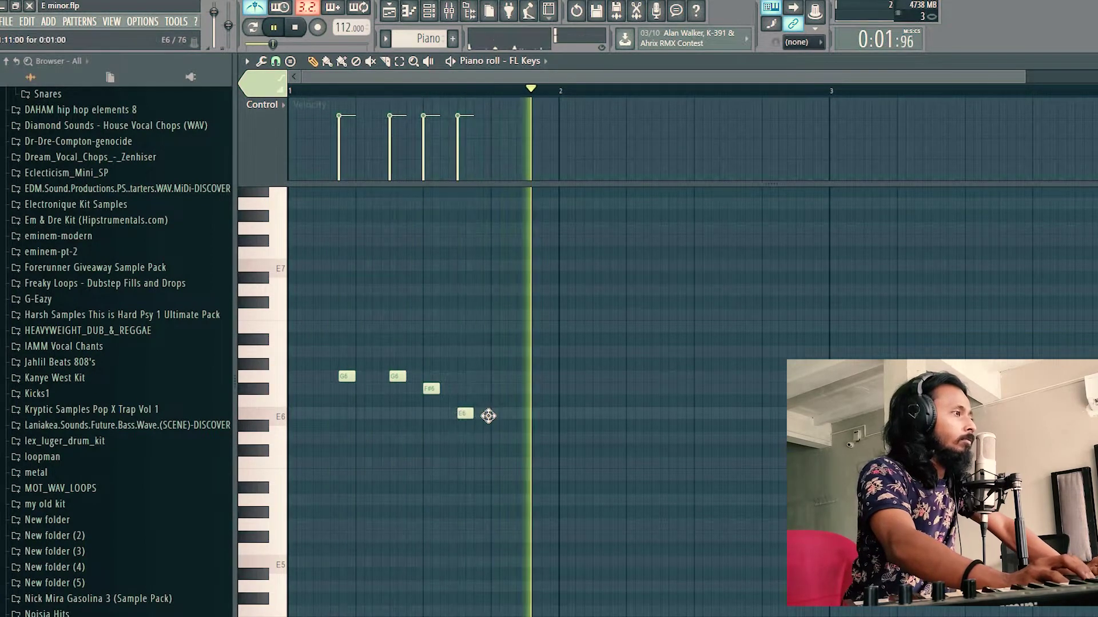
pyautogui.moveTo(487, 415); pyautogui.dragTo(491, 414)
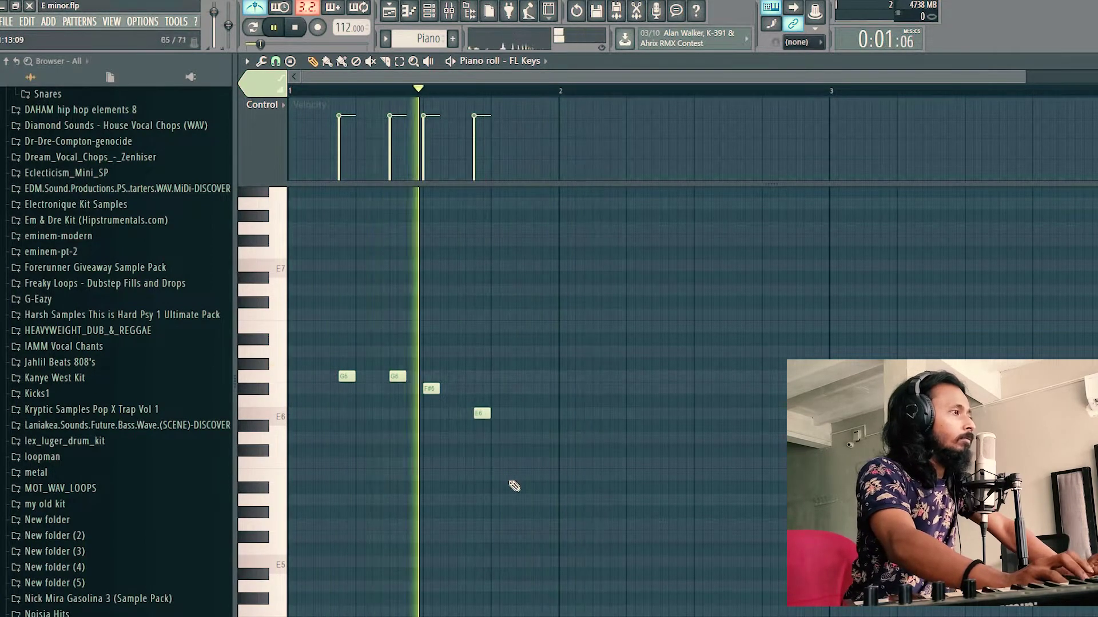
pyautogui.press('space')
pyautogui.press('space')
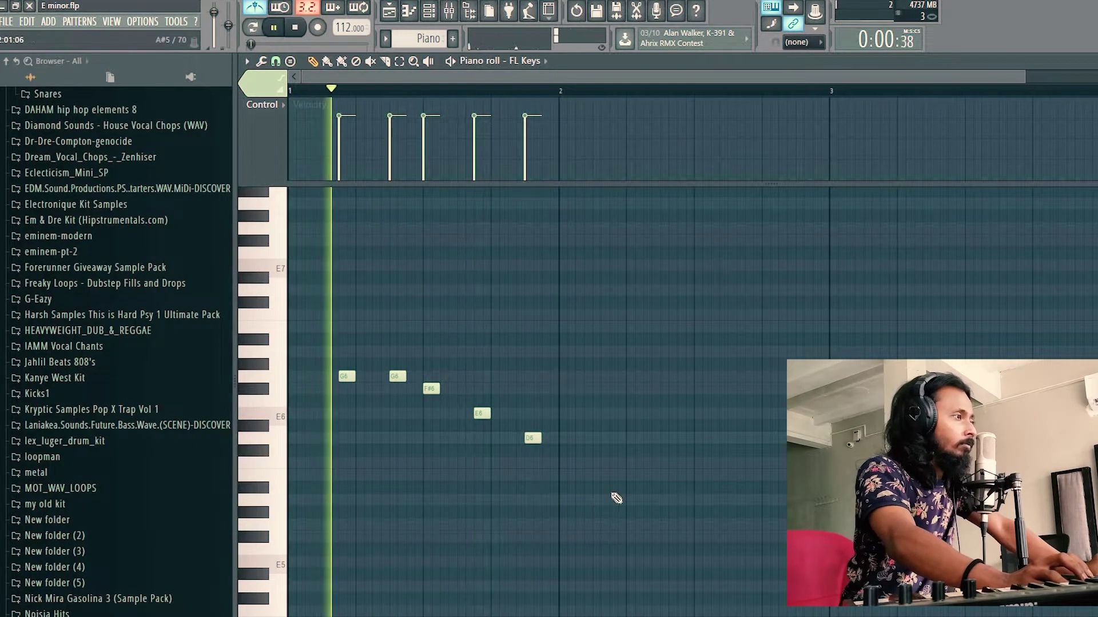
# Step: Try the five-note phrase duplicated into bar 2, and clear all notes from the Piano roll
pyautogui.hotkey('ctrl', 'a')
pyautogui.hotkey('ctrl', 'b')
pyautogui.moveTo(601, 378); pyautogui.dragTo(618, 392)
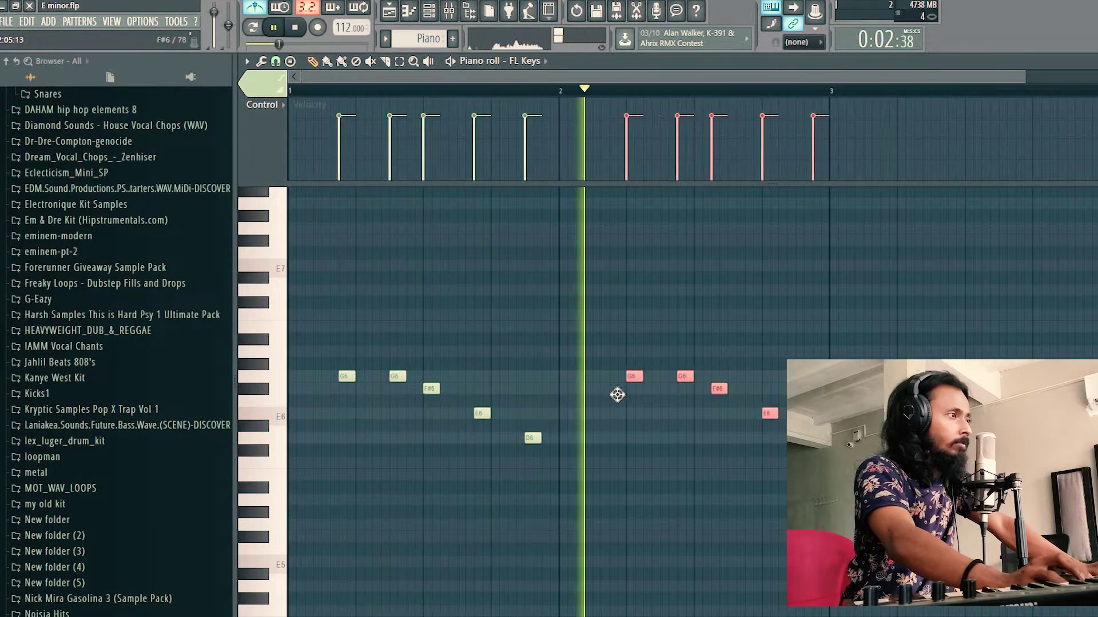
pyautogui.click(623, 427)
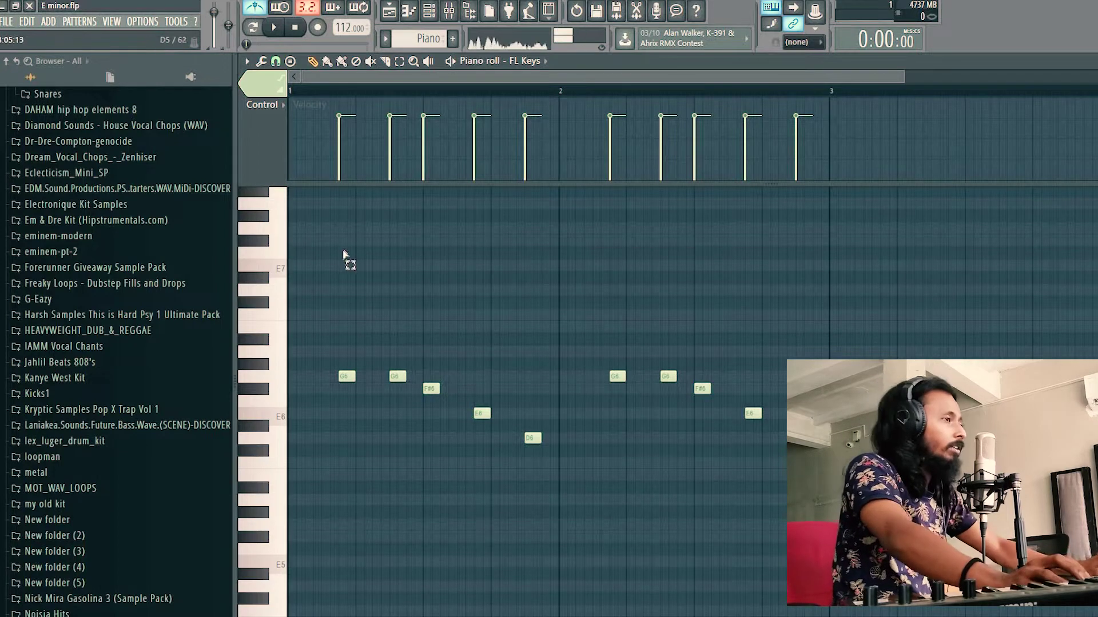
pyautogui.hotkey('ctrl', 'a')
pyautogui.press('Delete')
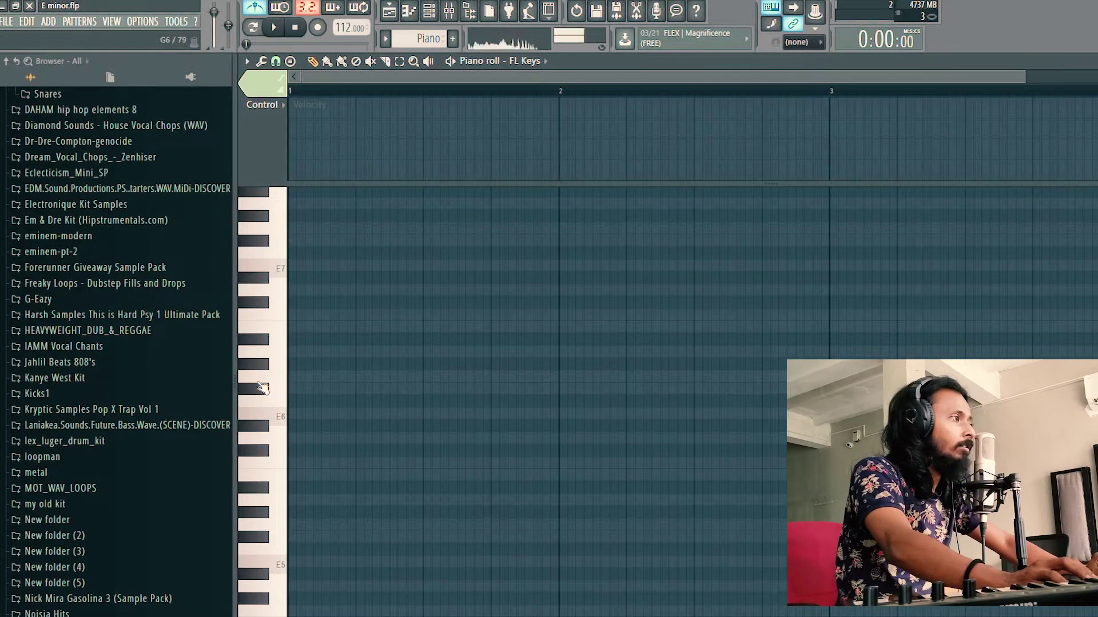
# Step: Place one-step G6 notes on beats 1 and 3 of bar 1 and beat 1 of bar 2, and F#6 on beat 3 of bar 2
pyautogui.press('space')
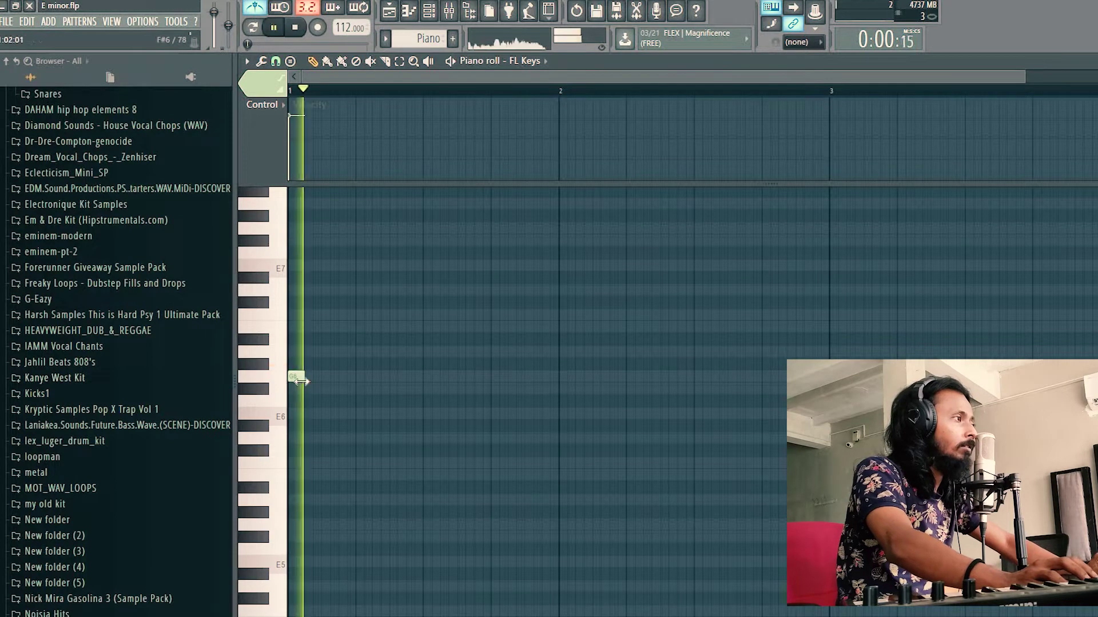
pyautogui.click(429, 377)
pyautogui.click(563, 378)
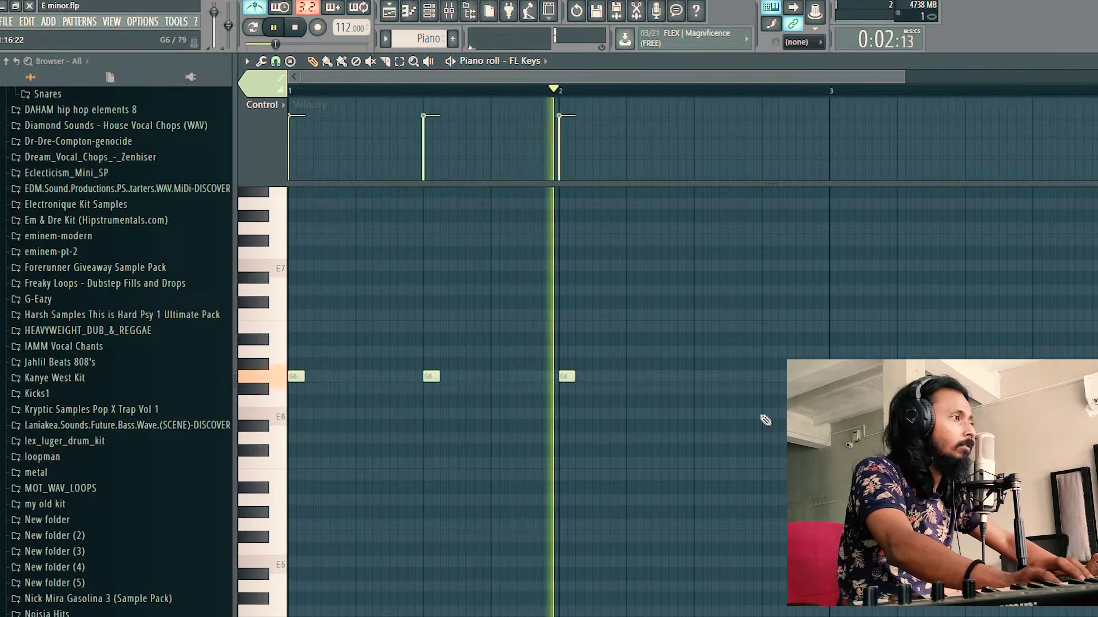
pyautogui.click(704, 390)
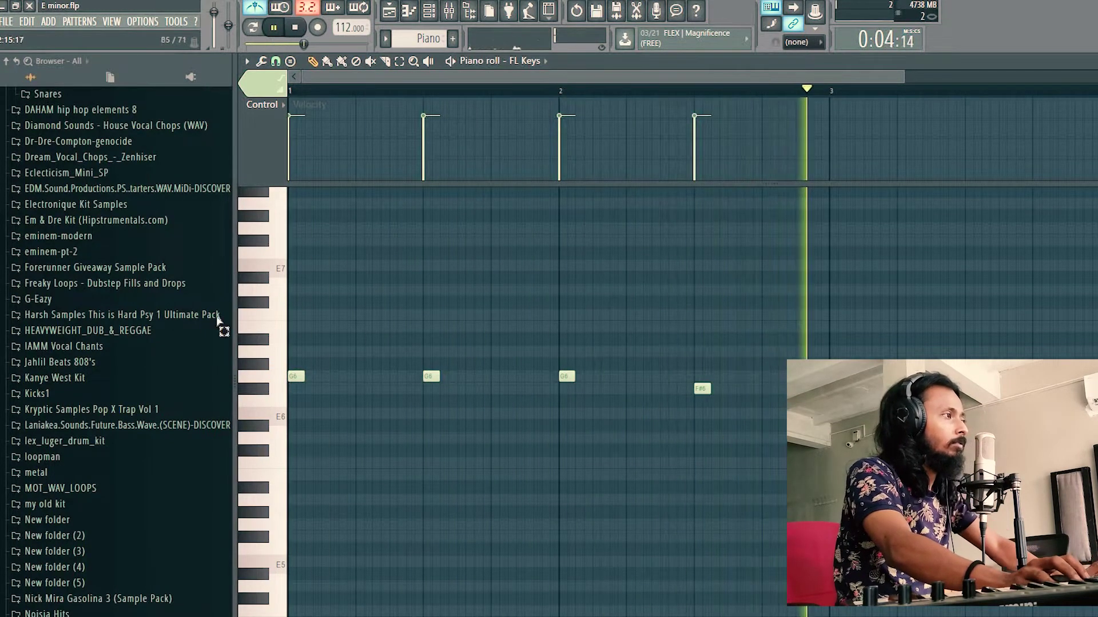
# Step: Duplicate the four-note G6 and F#6 phrase into bars 3 and 4
pyautogui.hotkey('ctrl', 'a')
pyautogui.hotkey('ctrl', 'b')
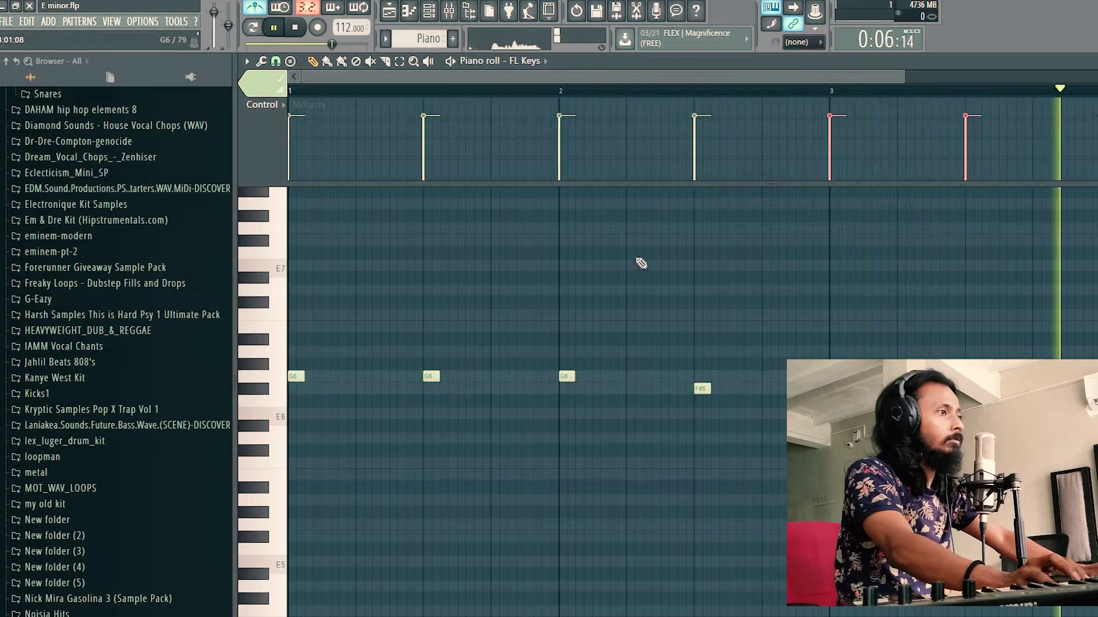
pyautogui.scroll(-3, 542, 100)
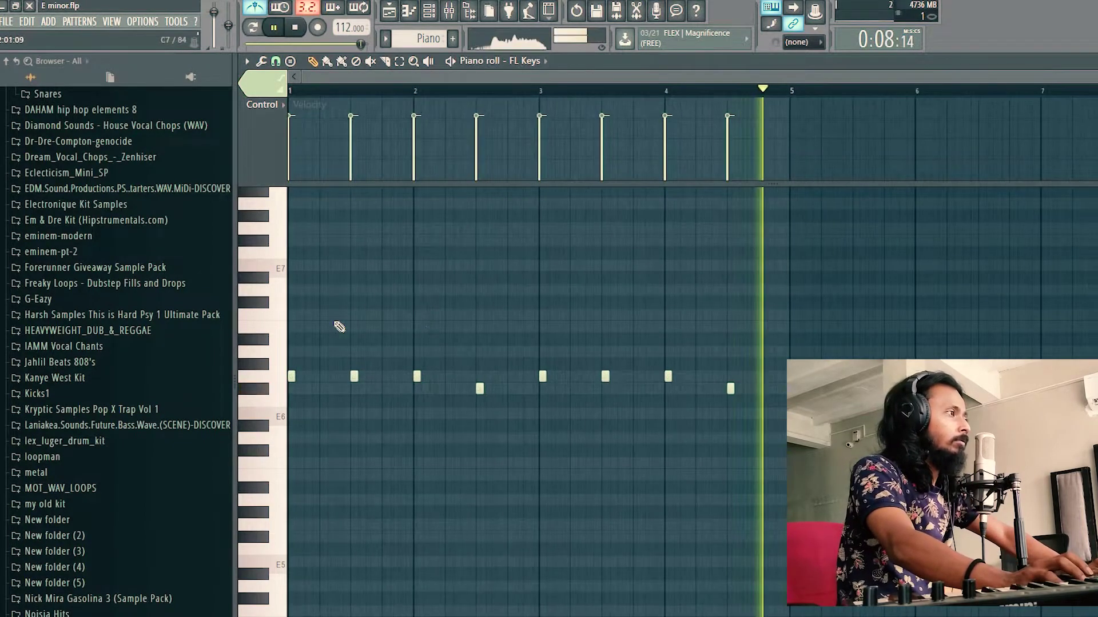
# Step: Add a C7 note on beat 2 and a B6 note on beat 4 of bar 1
pyautogui.click(315, 327)
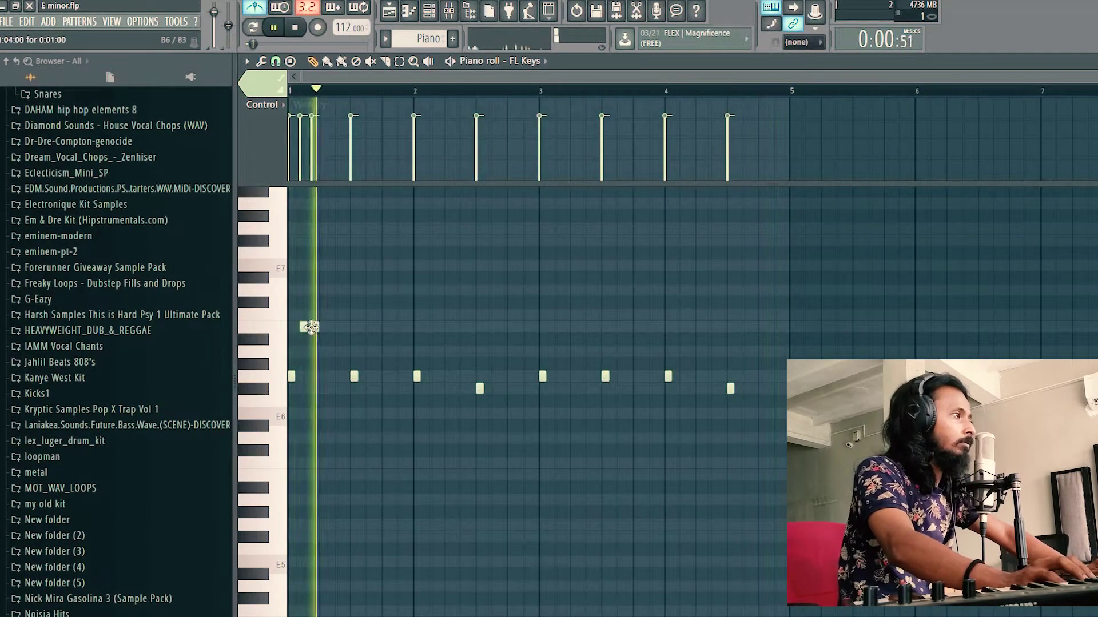
pyautogui.scroll(3, 303, 95)
pyautogui.press('space')
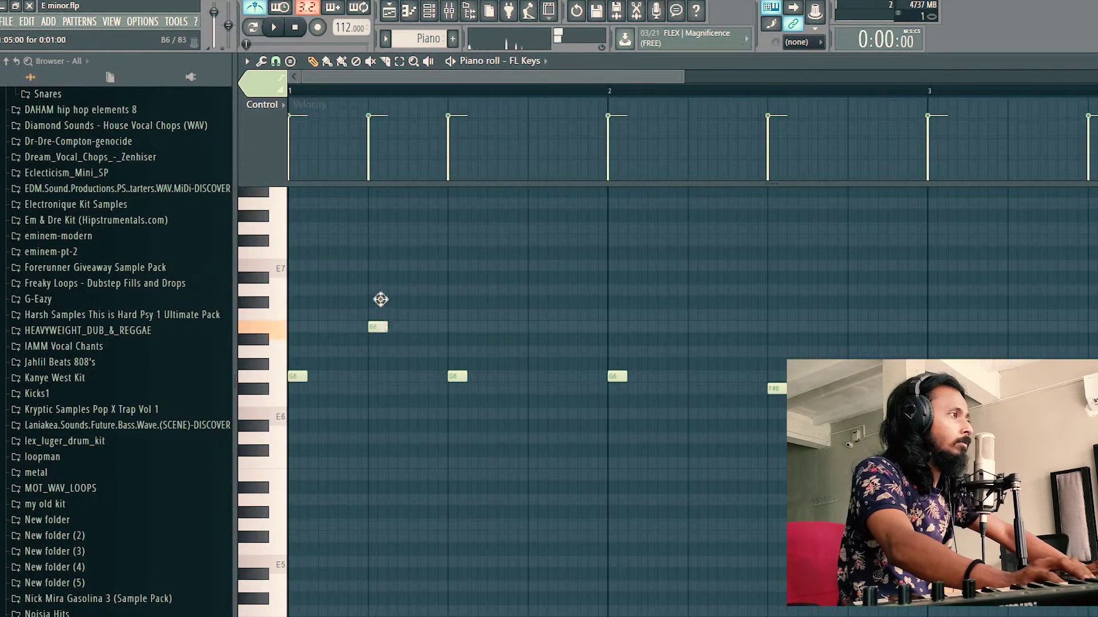
pyautogui.press('space')
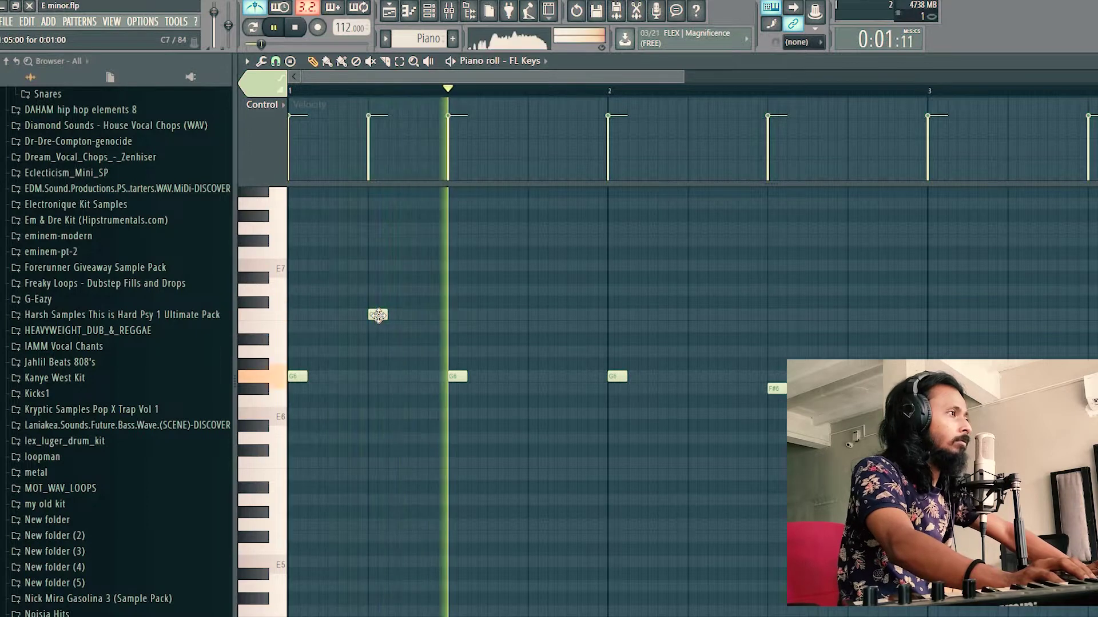
pyautogui.press('space')
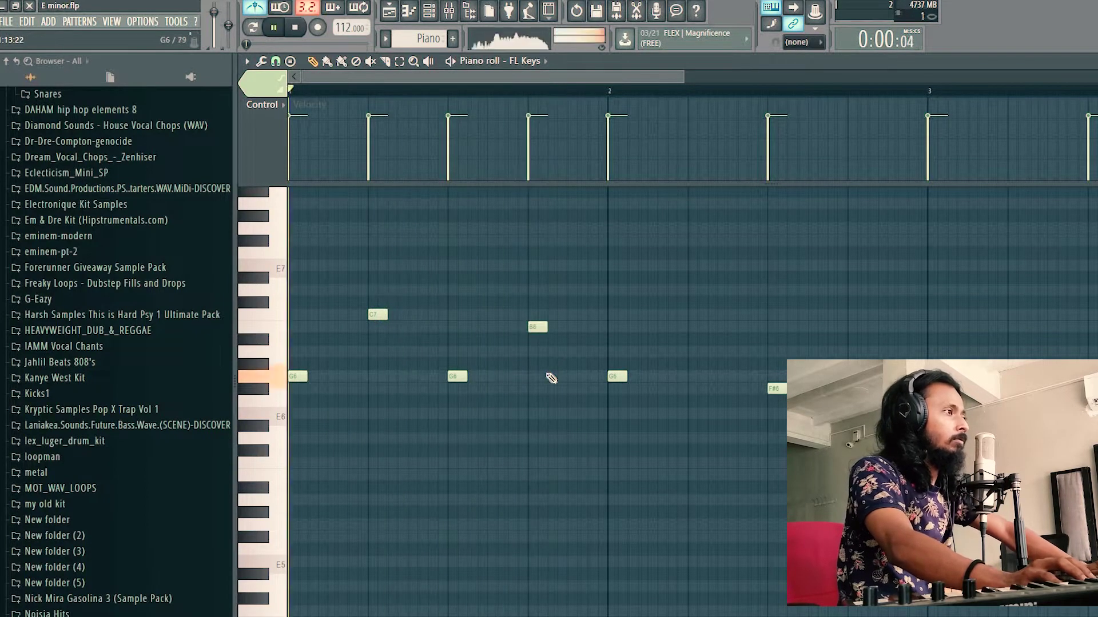
# Step: Duplicate the C7 and B6 notes of bar 1 across bars 2, 3 and 4
pyautogui.moveTo(568, 355); pyautogui.dragTo(373, 318)
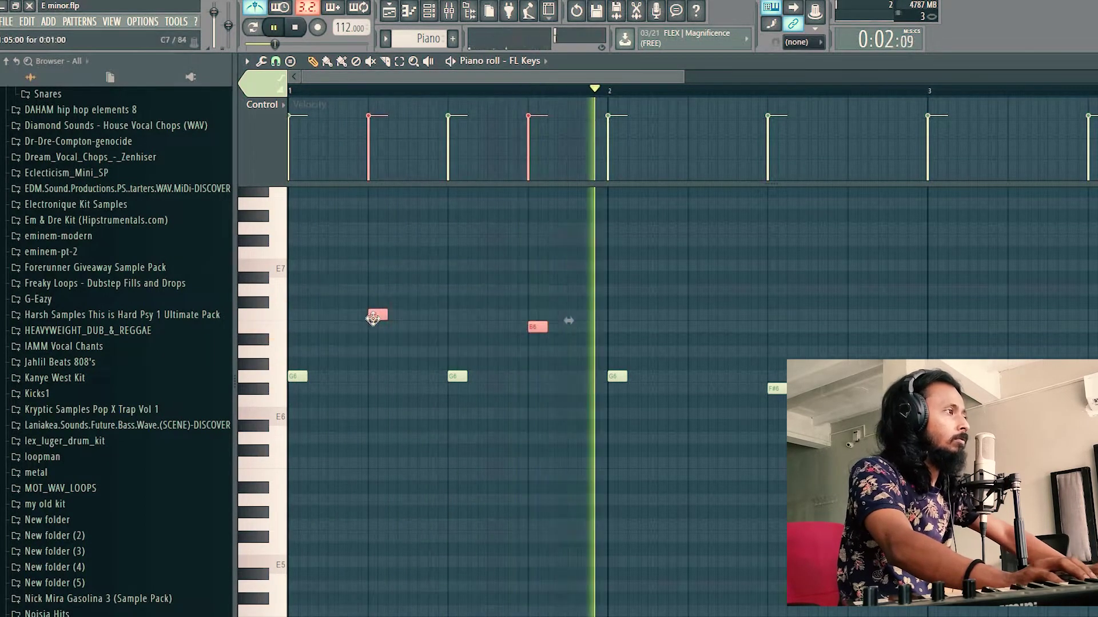
pyautogui.hotkey('ctrl', 'b')
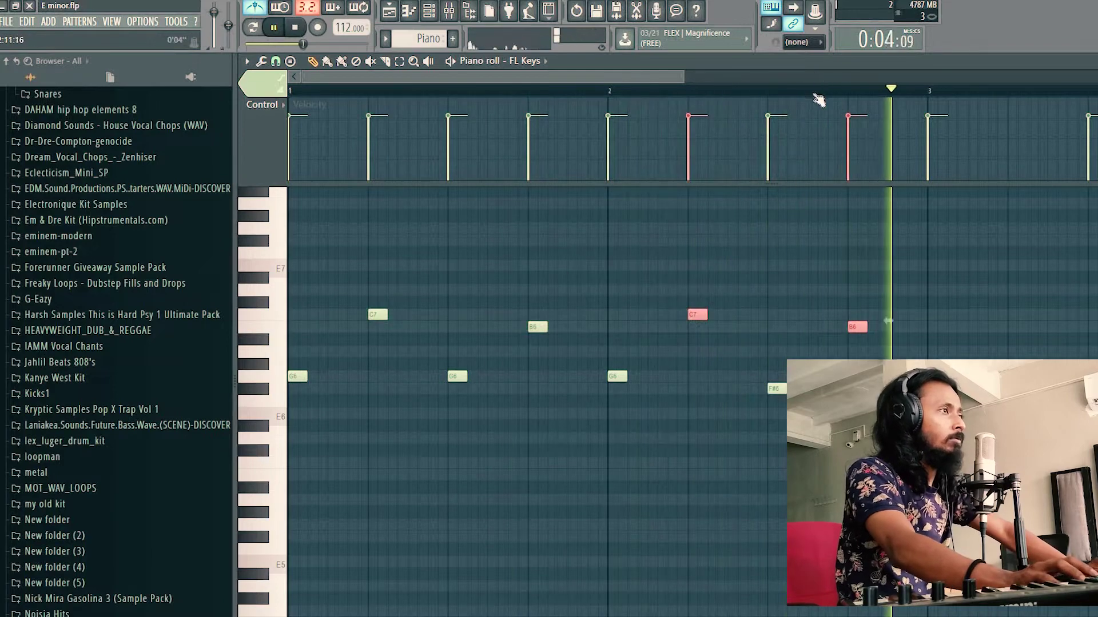
pyautogui.scroll(-2, 817, 98)
pyautogui.moveTo(673, 284); pyautogui.dragTo(331, 314)
pyautogui.hotkey('ctrl', 'b')
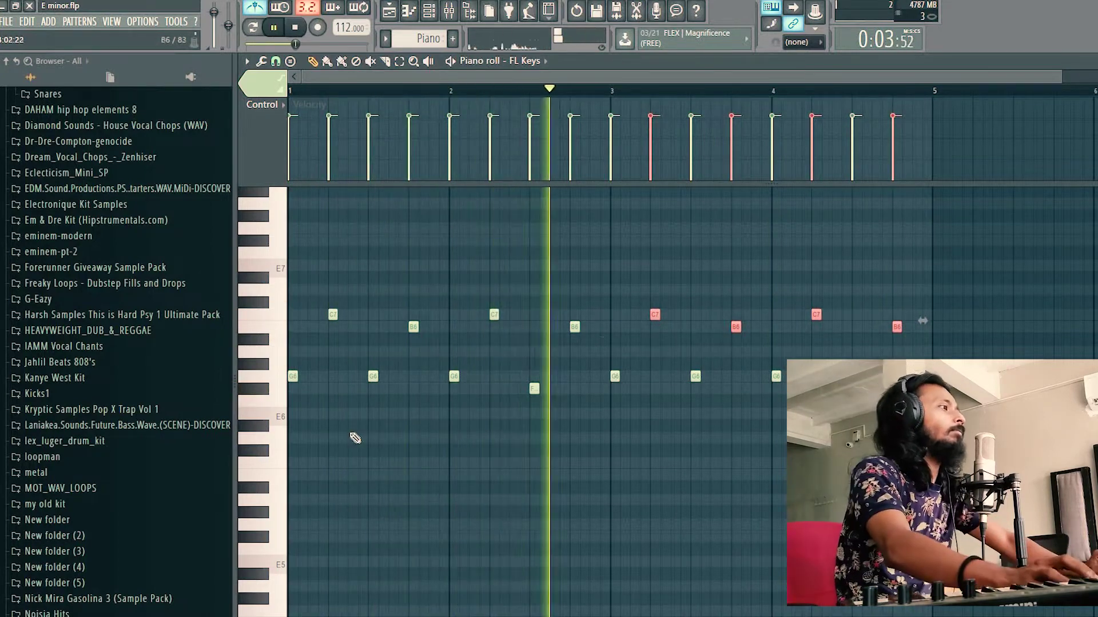
# Step: Add a low B5 note on step 3 of bar 1 during playback
pyautogui.press('space')
pyautogui.press('space')
pyautogui.click(294, 438)
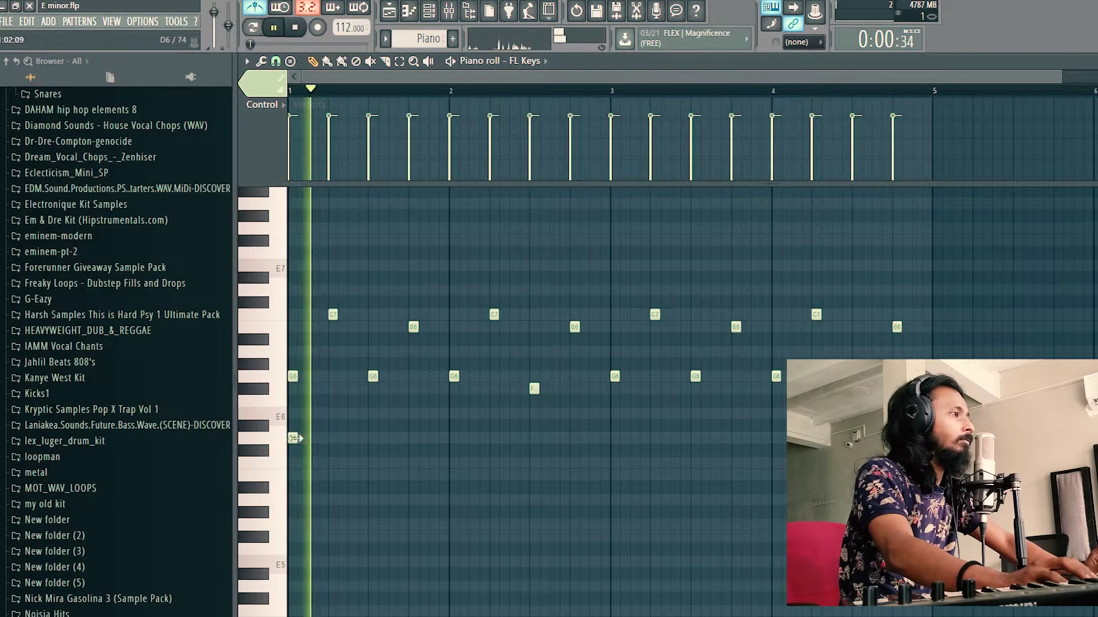
pyautogui.moveTo(313, 438); pyautogui.dragTo(322, 441)
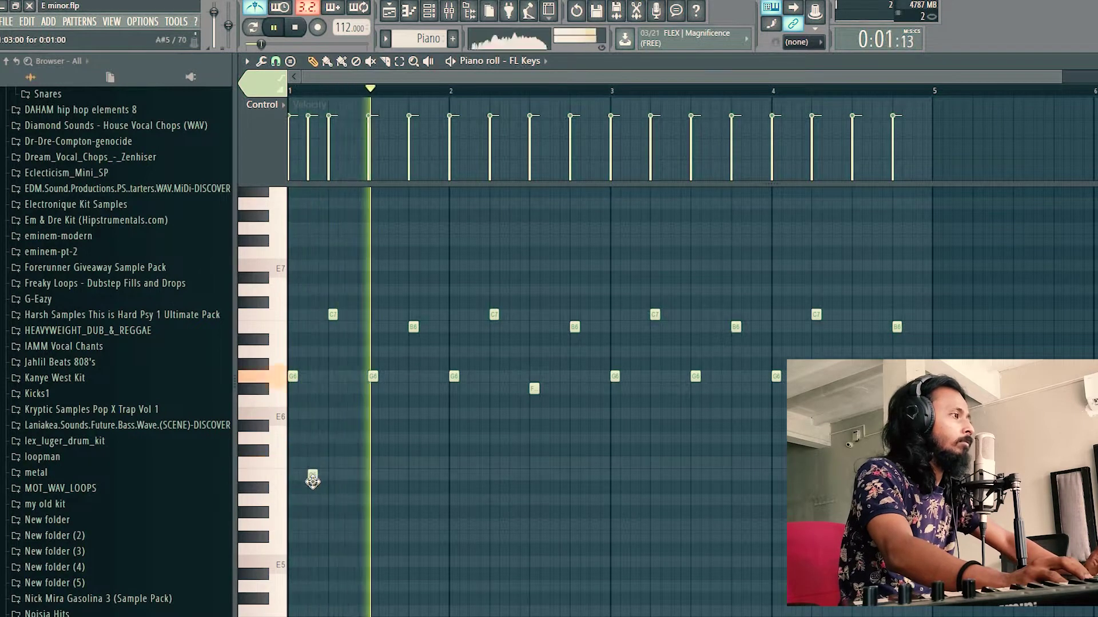
pyautogui.moveTo(314, 478); pyautogui.dragTo(313, 491)
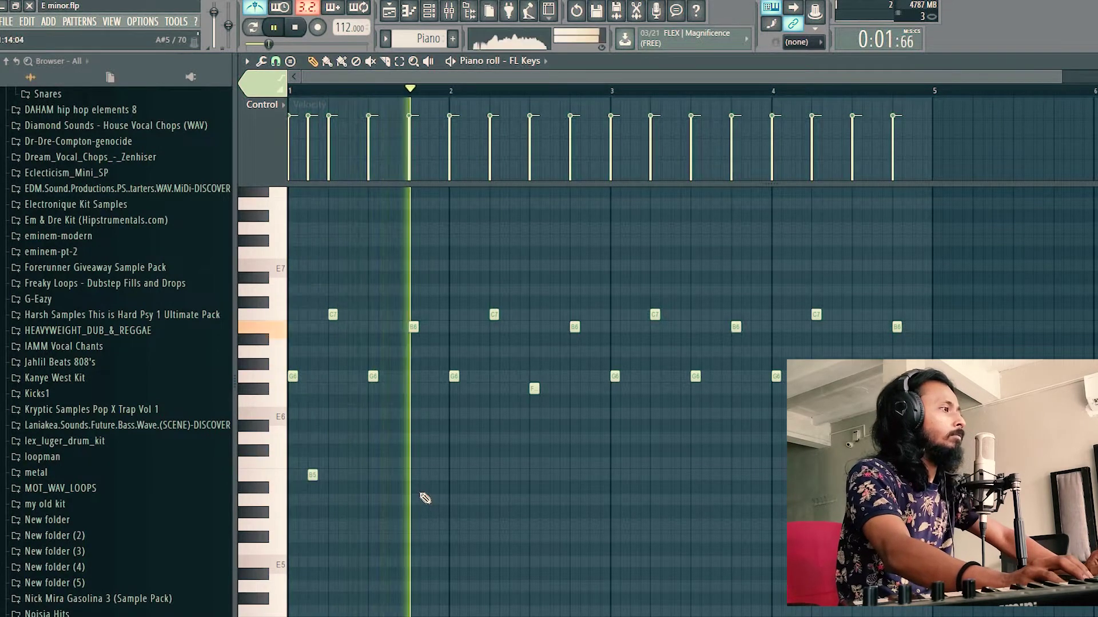
# Step: Place a D6 note on step 3 of bar 2 and duplicate it with the low B5 note into bars 3 and 4
pyautogui.click(473, 478)
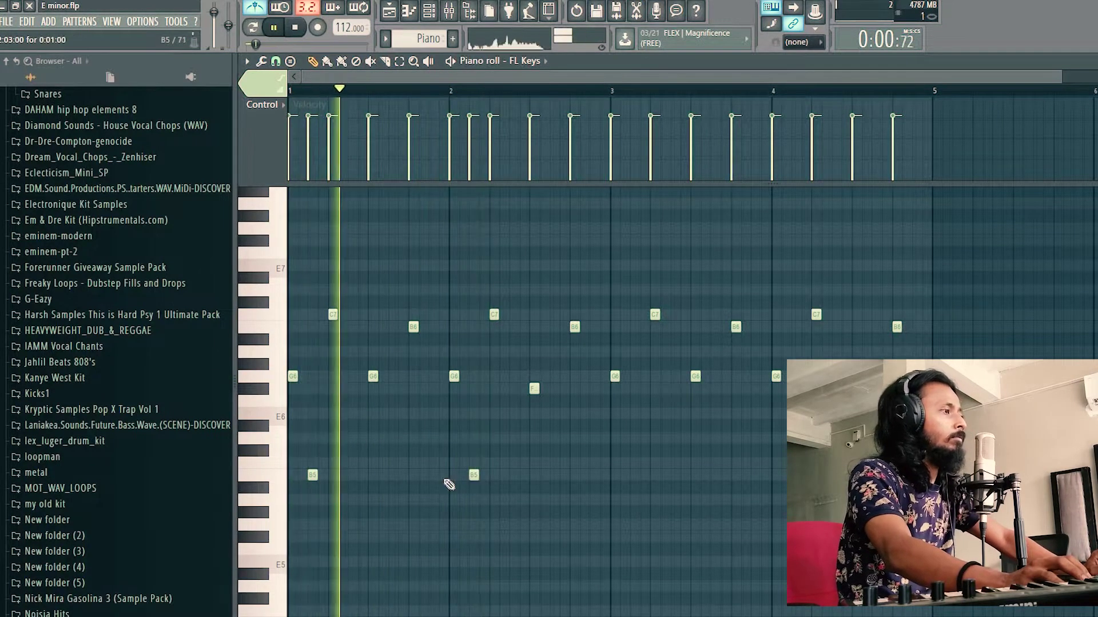
pyautogui.press('space')
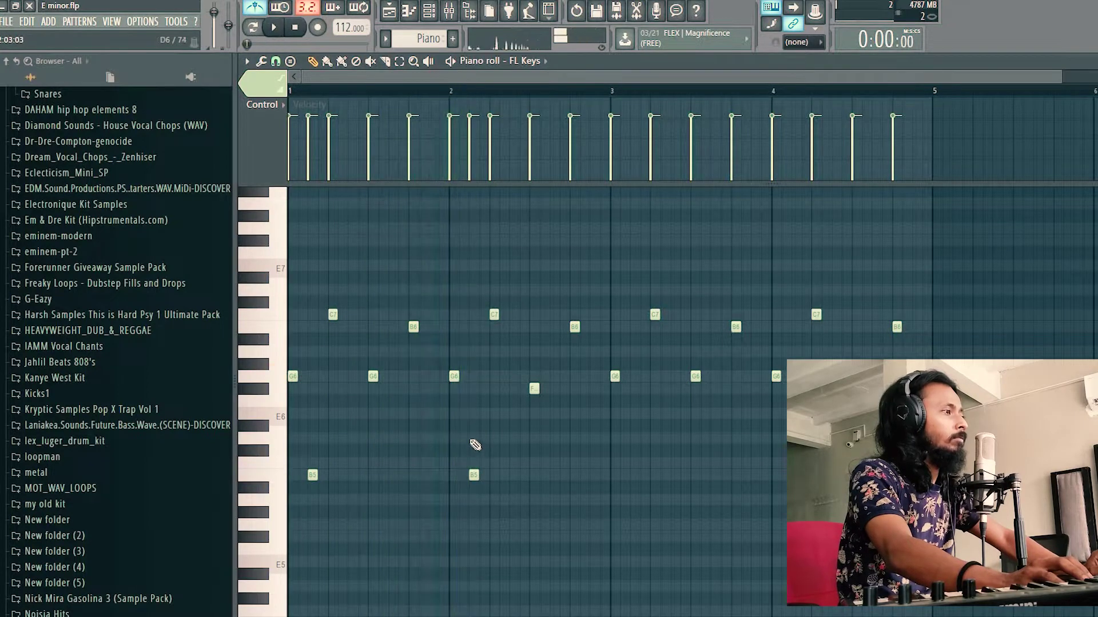
pyautogui.rightClick(473, 478)
pyautogui.press('space')
pyautogui.moveTo(590, 529); pyautogui.dragTo(315, 436)
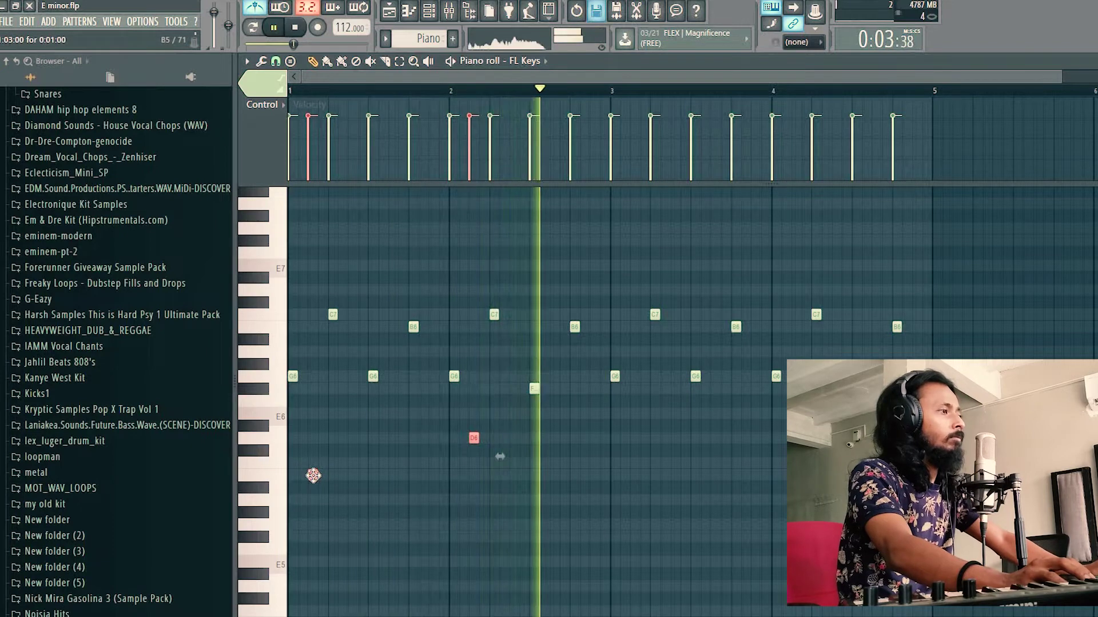
pyautogui.click(633, 475)
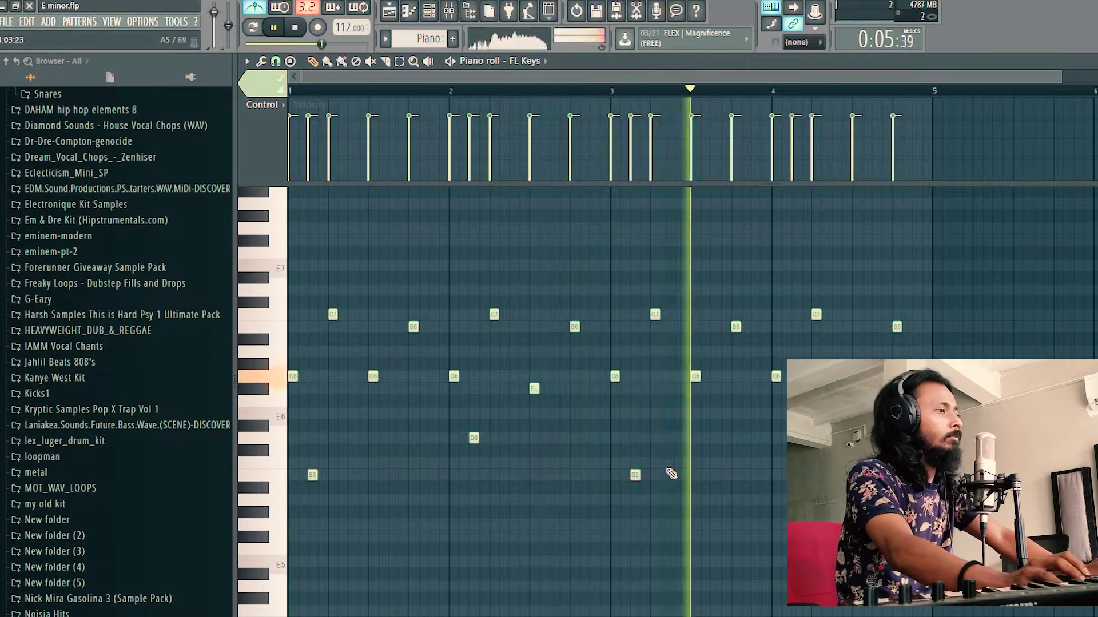
# Step: Lower the D6 note in bar 2 to A5 and play the pattern back
pyautogui.moveTo(474, 442); pyautogui.dragTo(476, 508)
pyautogui.press('space')
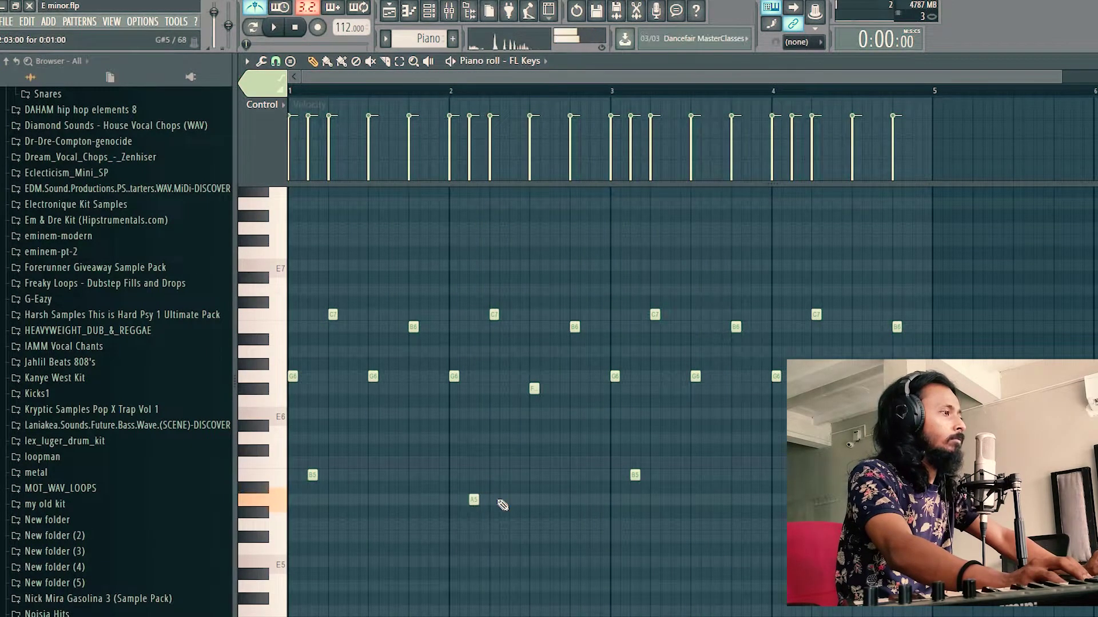
pyautogui.press('space')
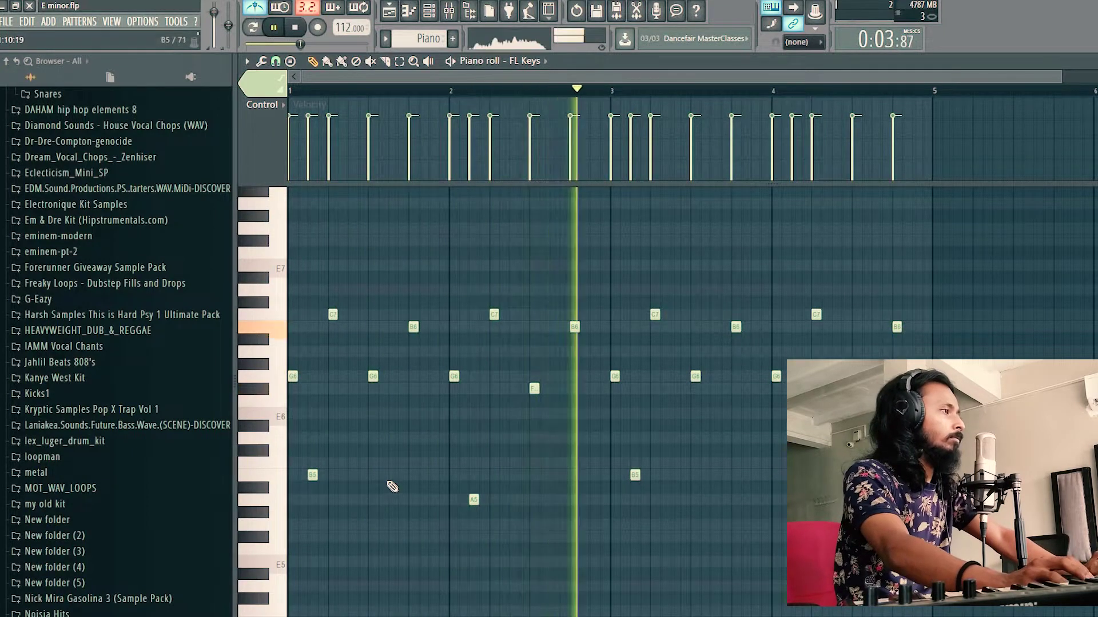
# Step: Apply quick legato to all the notes, and delete the low notes on step 3 of each bar
pyautogui.hotkey('ctrl', 'l')
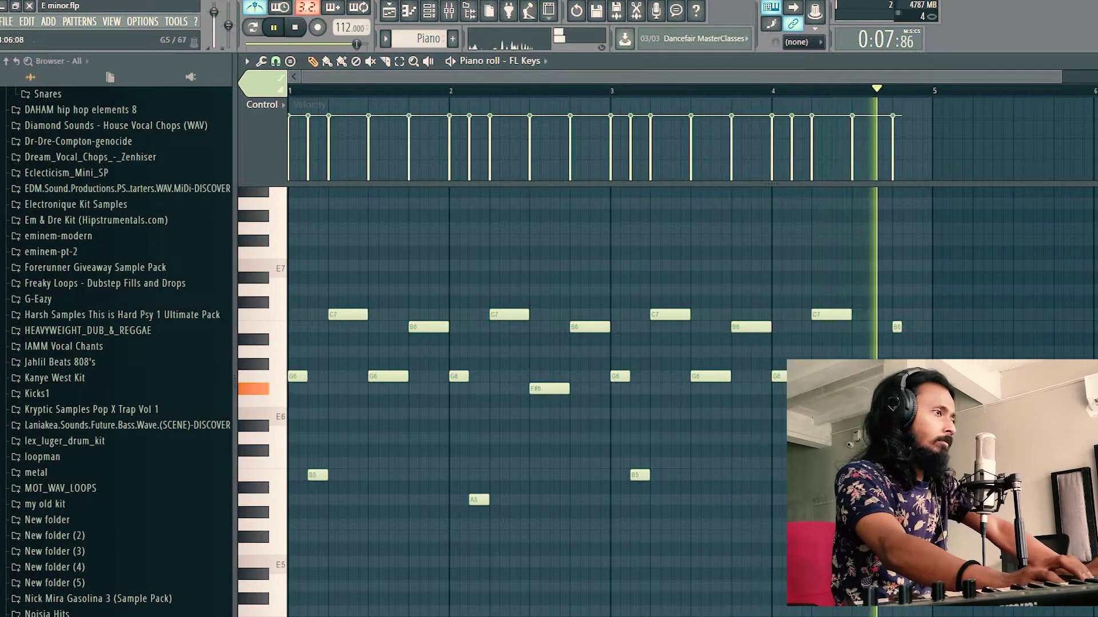
pyautogui.moveTo(783, 582); pyautogui.dragTo(303, 457)
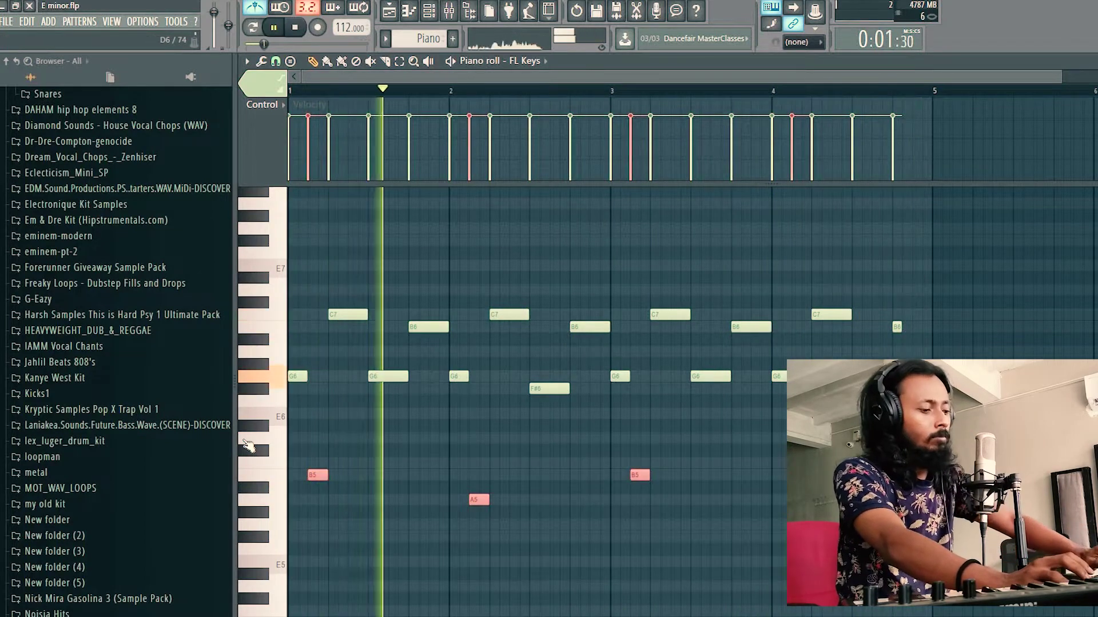
pyautogui.press('Delete')
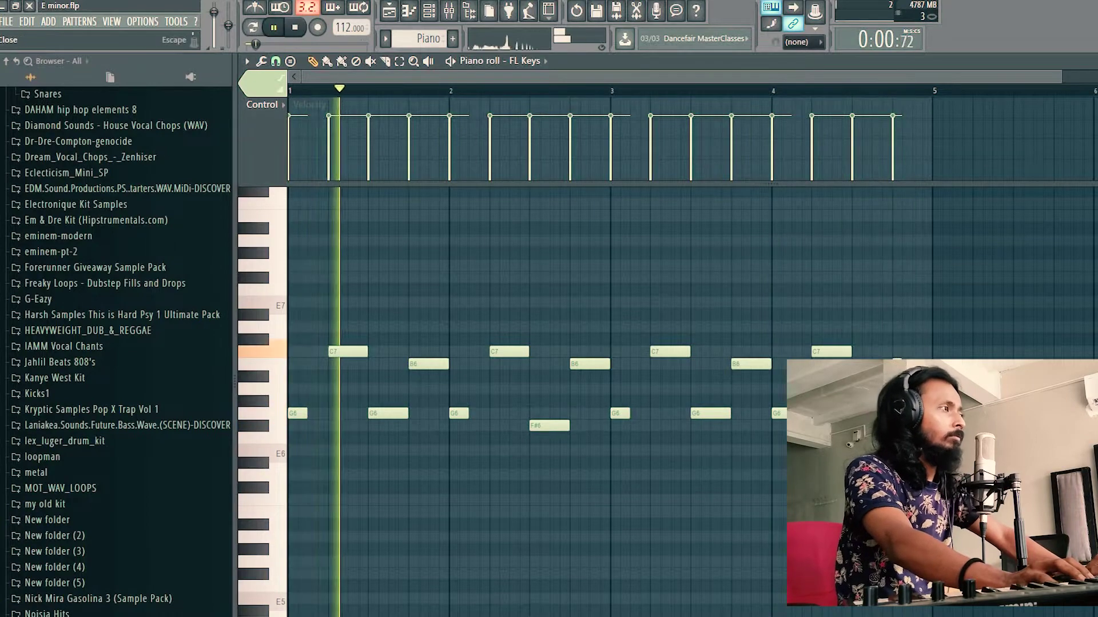
# Step: Replace the FL Keys instrument with TrackGod from the plugin database and load its Urban Guitars bank
pyautogui.press('F7')
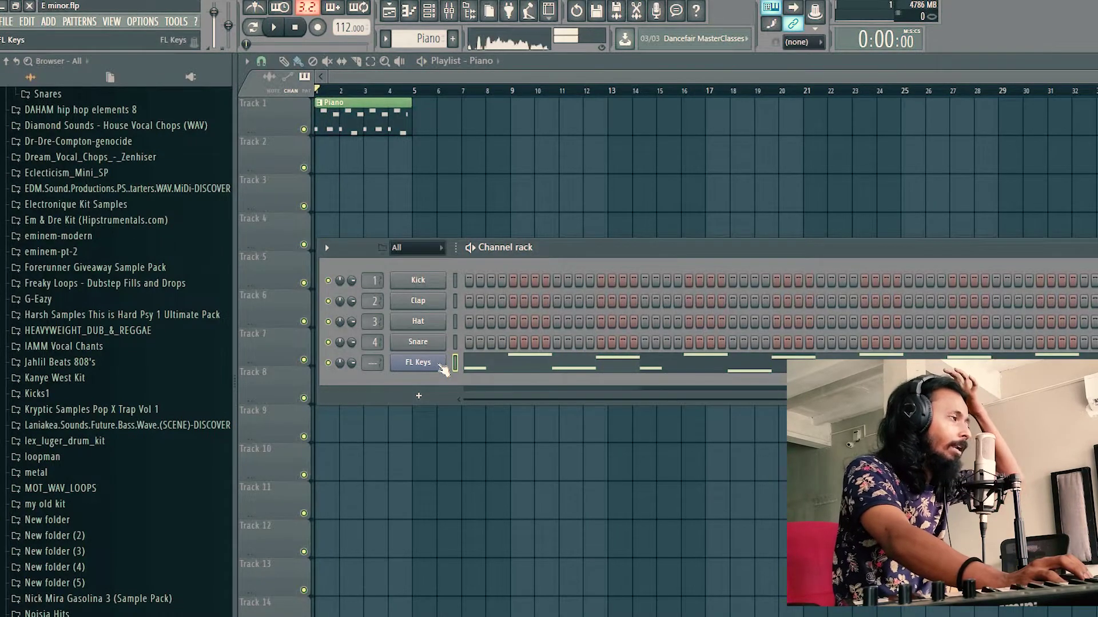
pyautogui.click(189, 80)
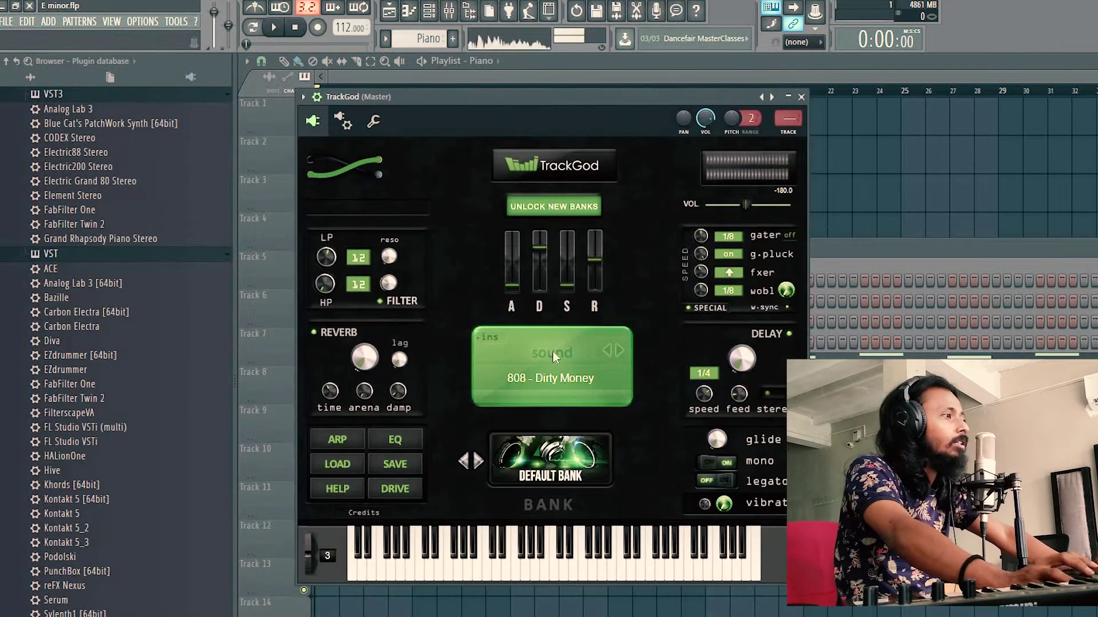
pyautogui.click(547, 457)
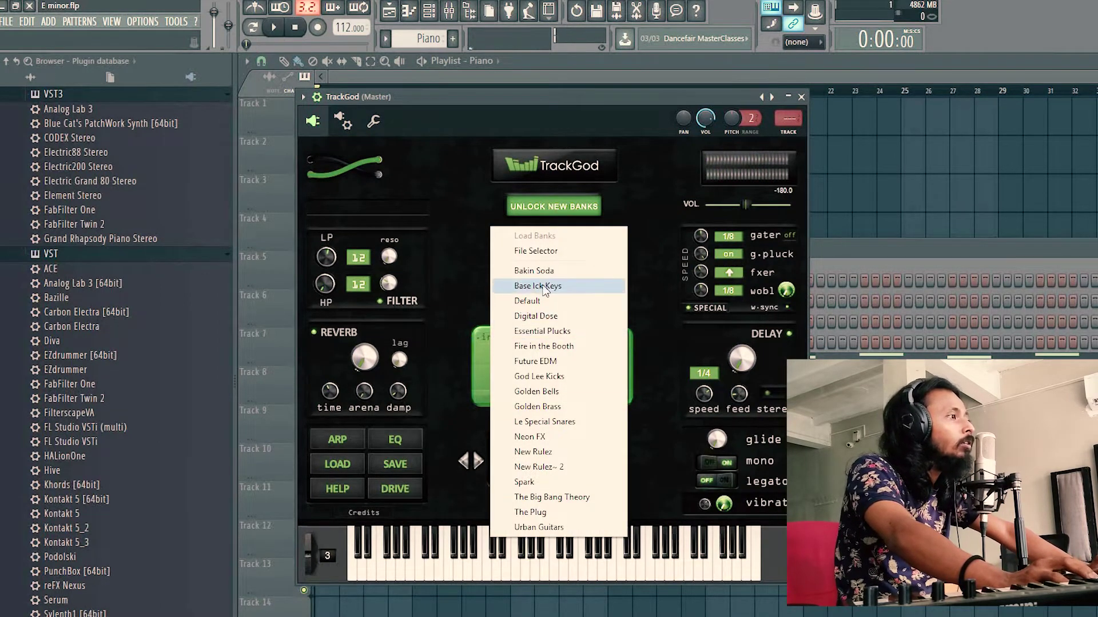
pyautogui.click(552, 529)
# Step: Play the pattern and transpose all its melody notes down one octave
pyautogui.press('space')
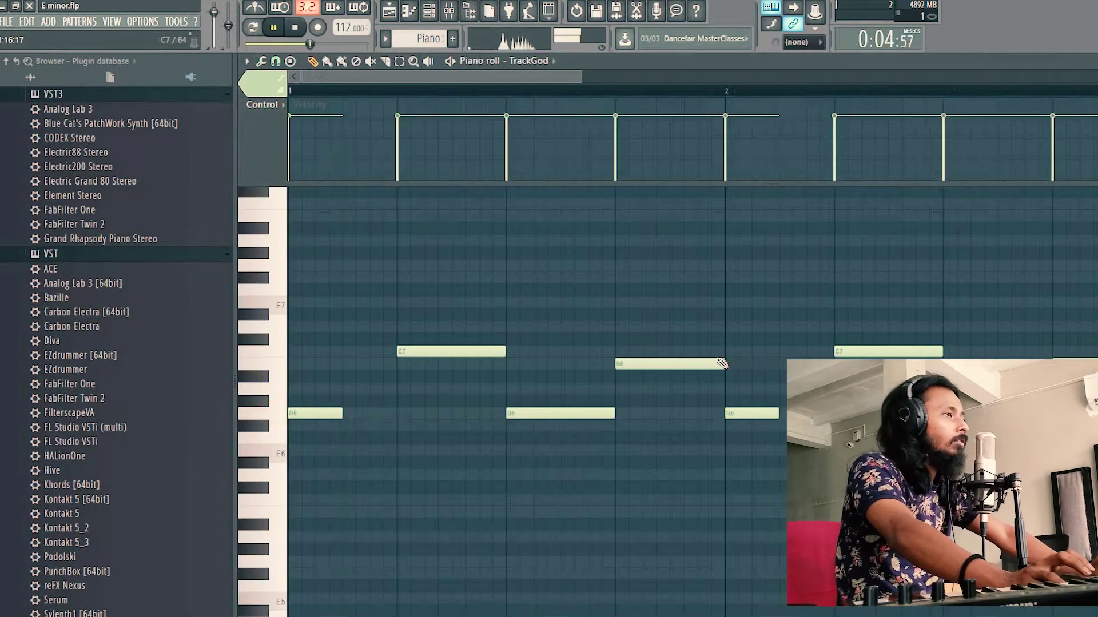
pyautogui.hotkey('ctrl', 'Down')
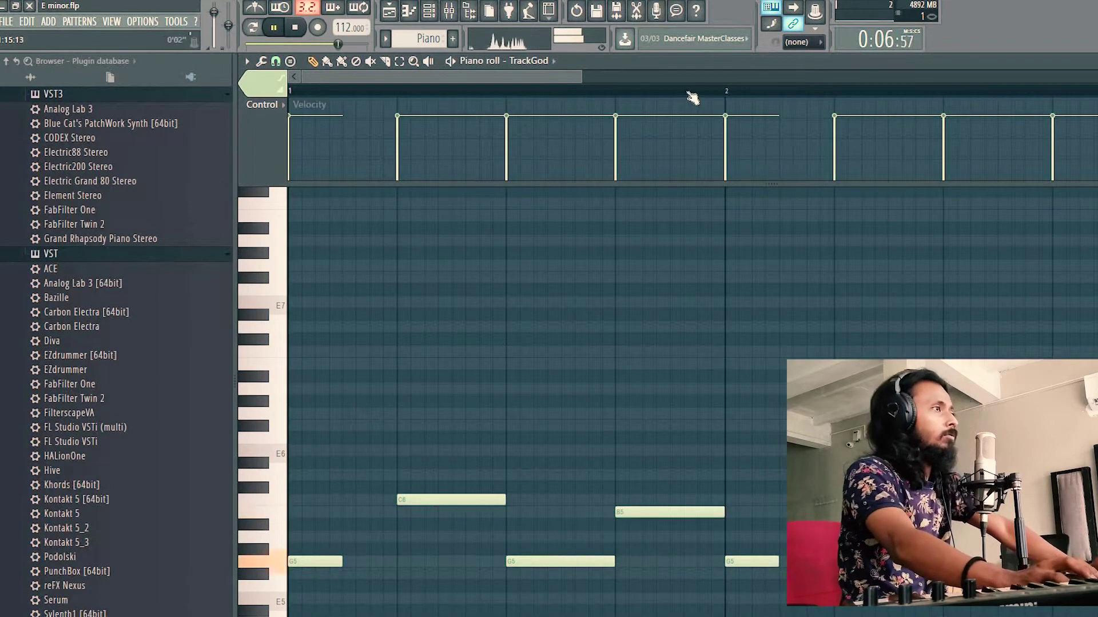
pyautogui.scroll(-5, 692, 97)
pyautogui.scroll(-4, 649, 294)
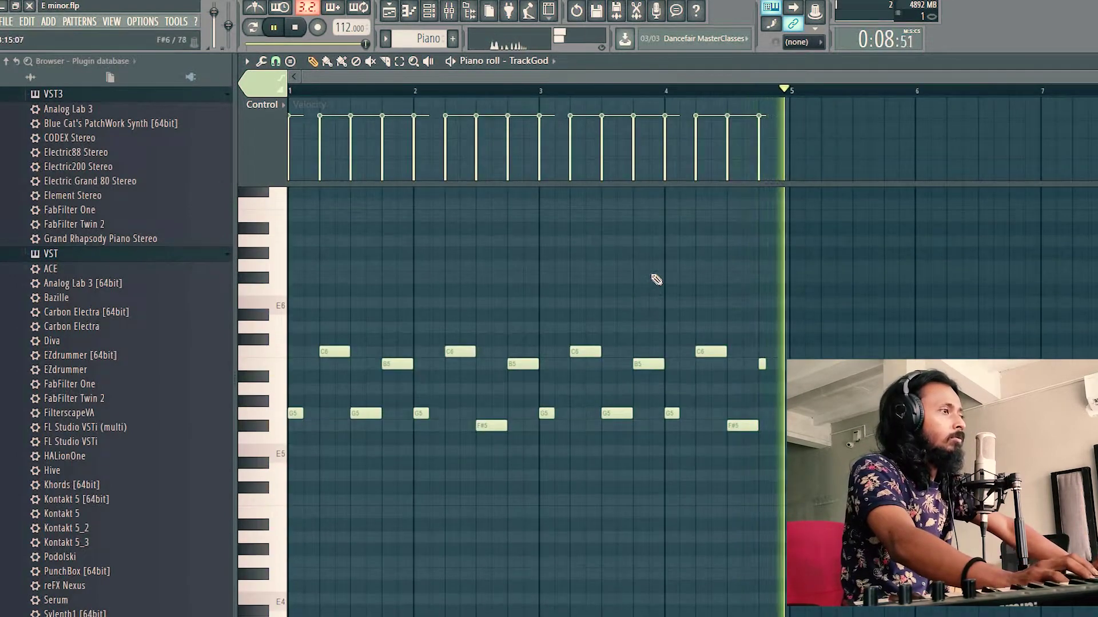
# Step: Duplicate all the melody notes into bars 5 to 8 and extend the Piano clip on Track 1 to eight bars
pyautogui.hotkey('ctrl', 'a')
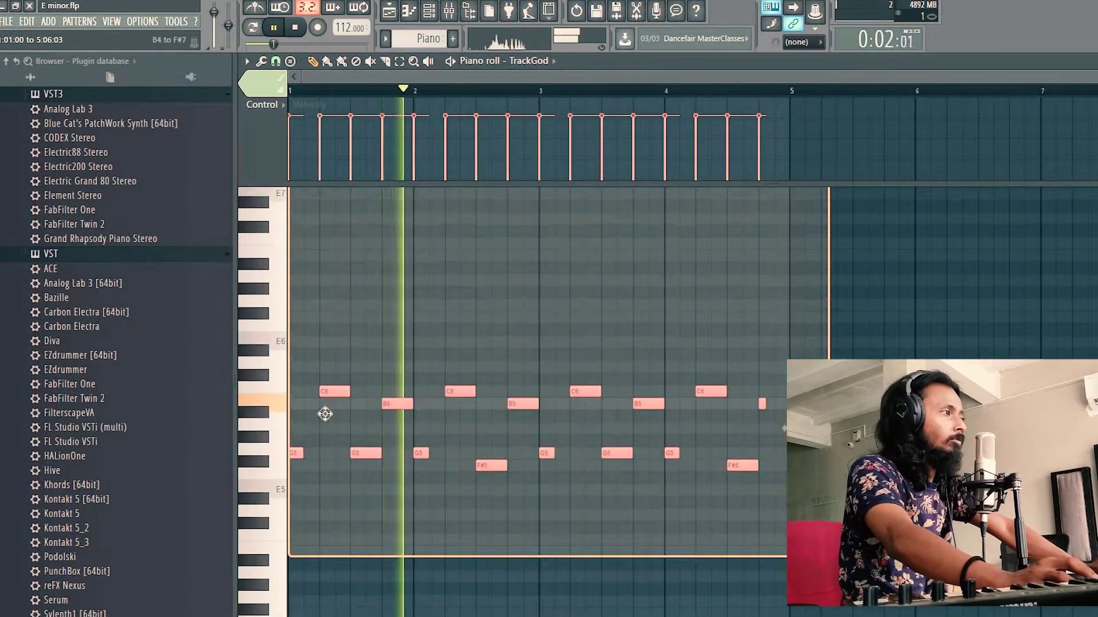
pyautogui.hotkey('ctrl', 'b')
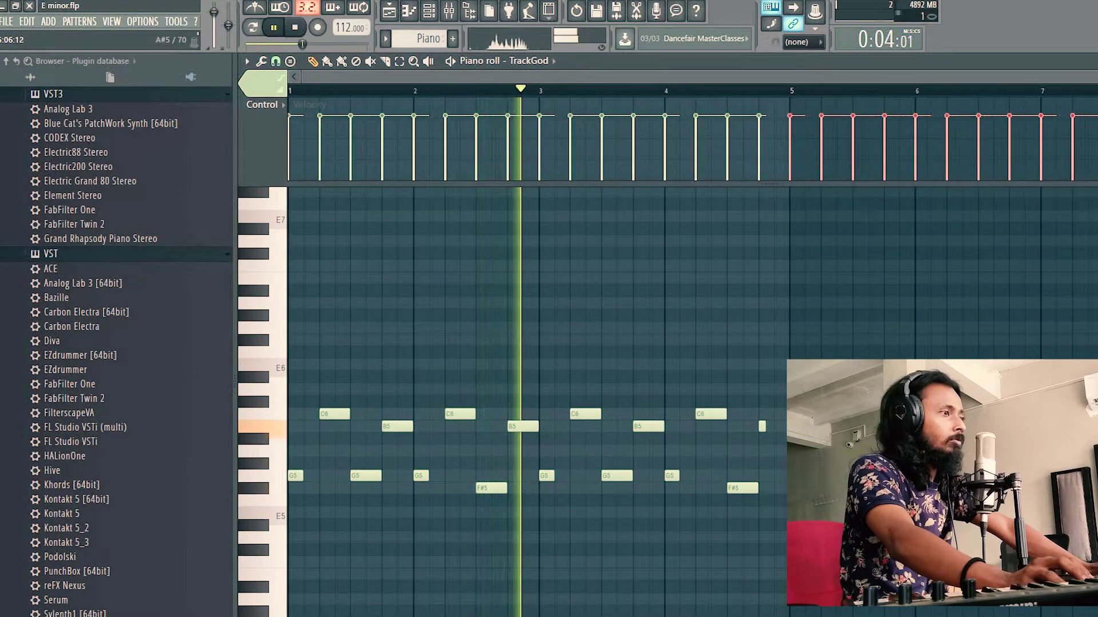
pyautogui.hotkey('ctrl', 'd')
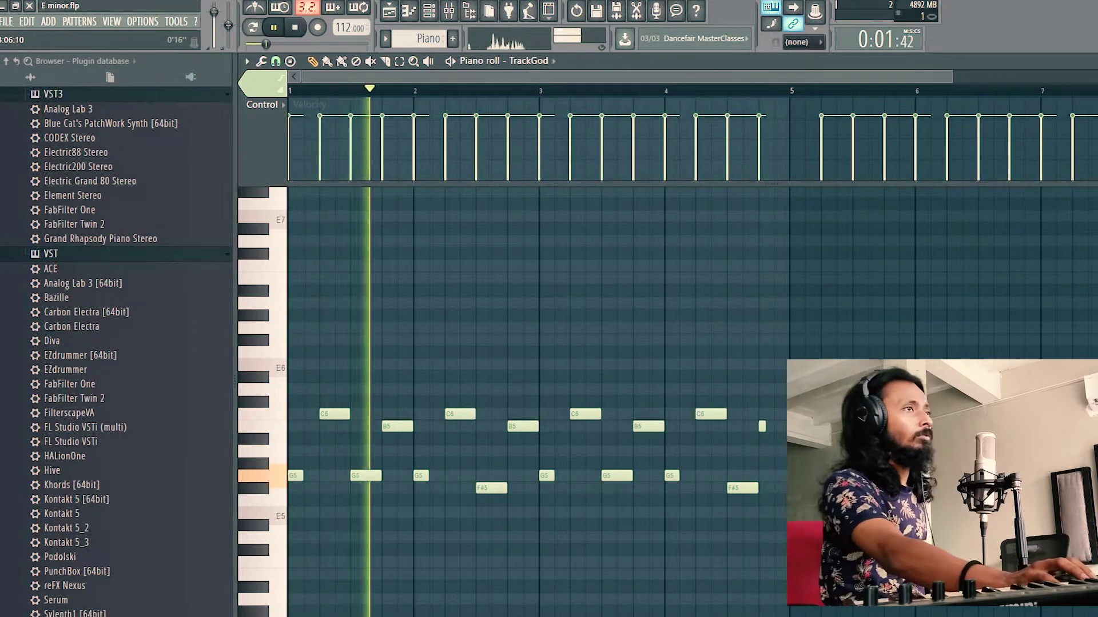
pyautogui.press('F7')
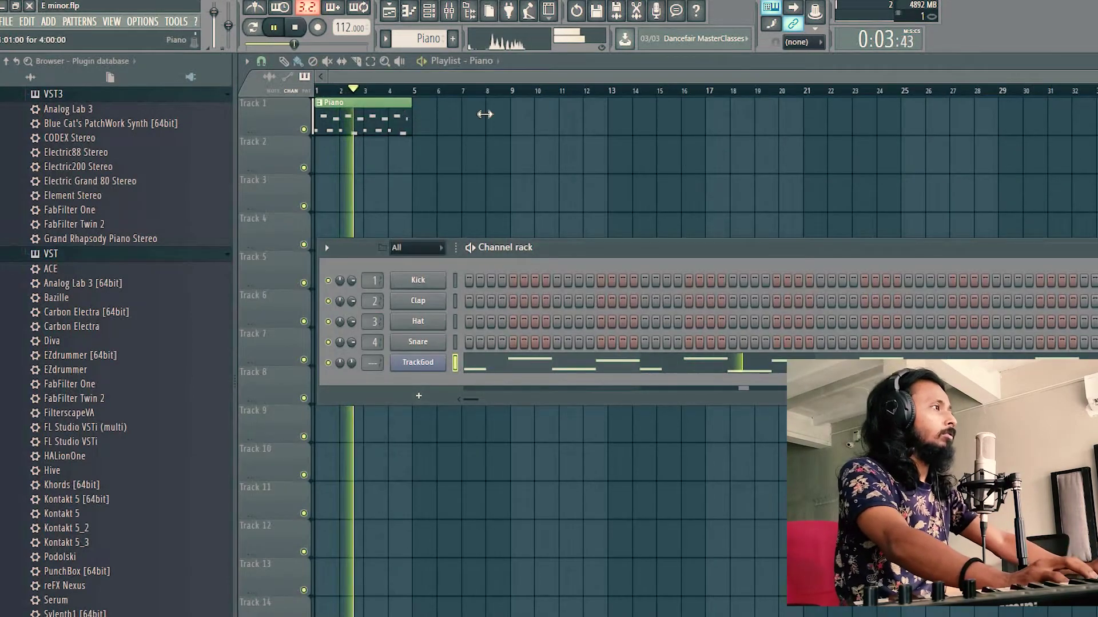
pyautogui.moveTo(485, 114); pyautogui.dragTo(510, 114)
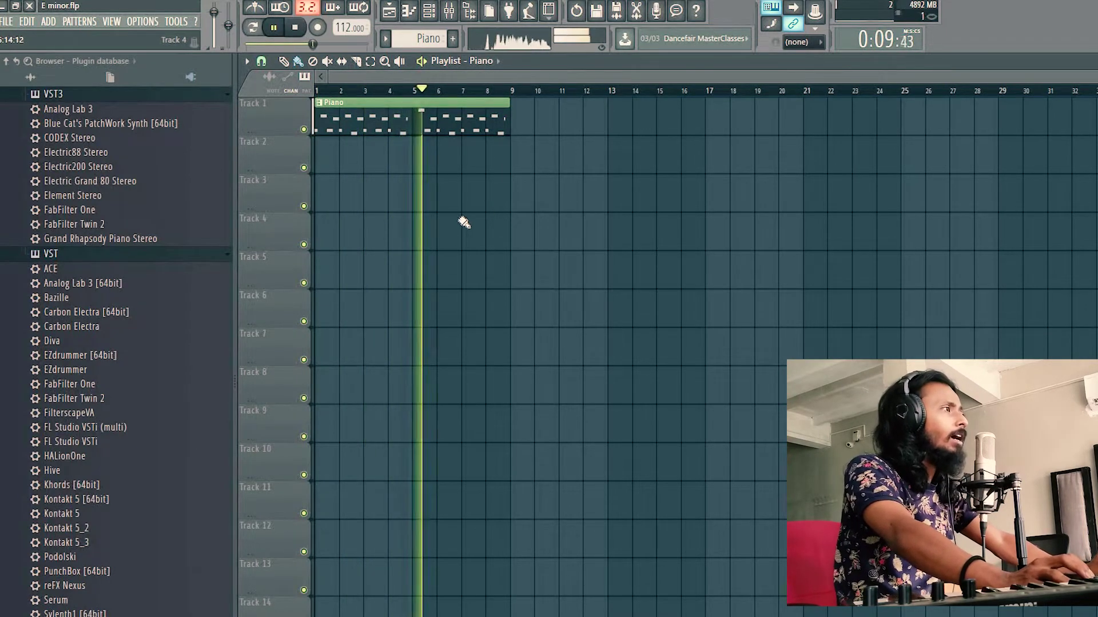
# Step: Add a pattern named Kick, stop playback, and place a second eight-bar Piano clip at bar 9 on Track 1
pyautogui.click(452, 38)
pyautogui.click(455, 57)
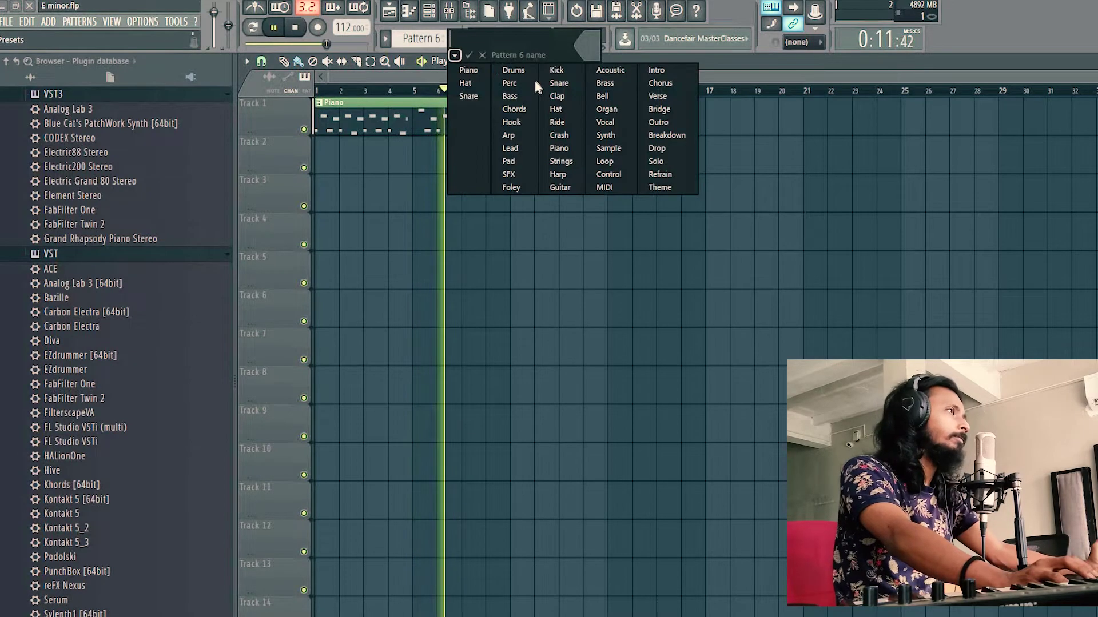
pyautogui.click(564, 69)
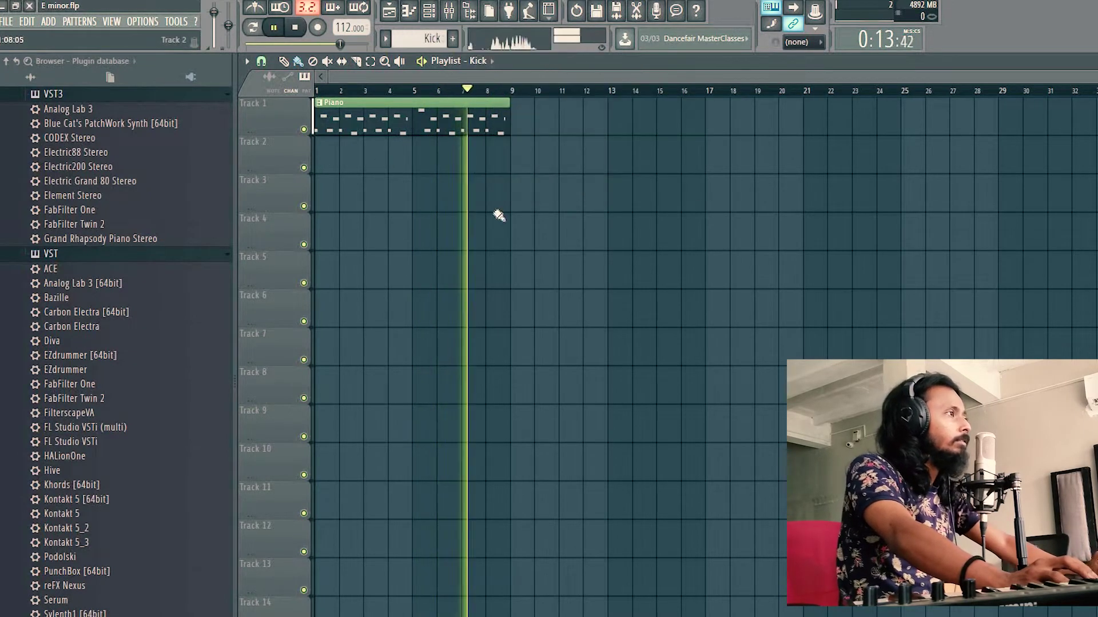
pyautogui.press('space')
pyautogui.click(518, 122)
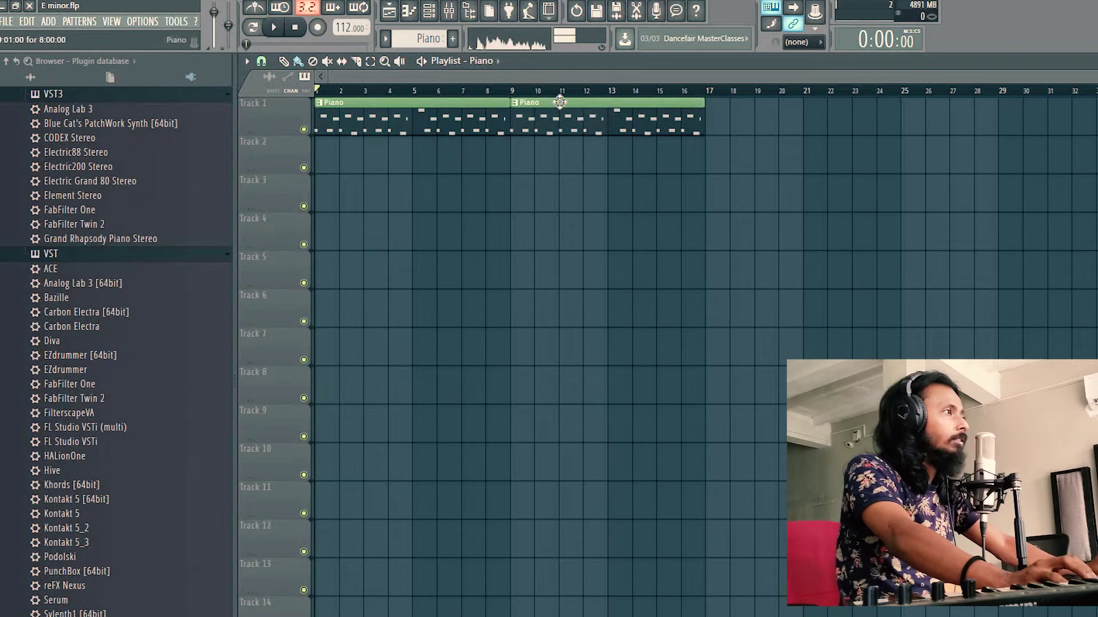
# Step: Rename the Piano pattern as guitar and change its colour to magenta
pyautogui.rightClick(320, 111)
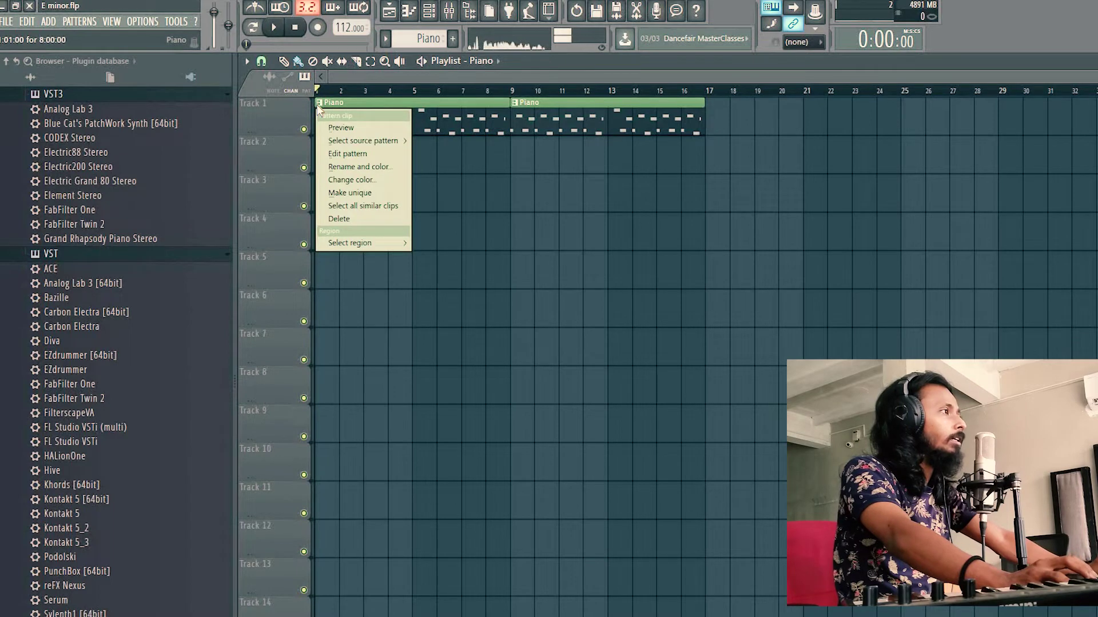
pyautogui.click(347, 167)
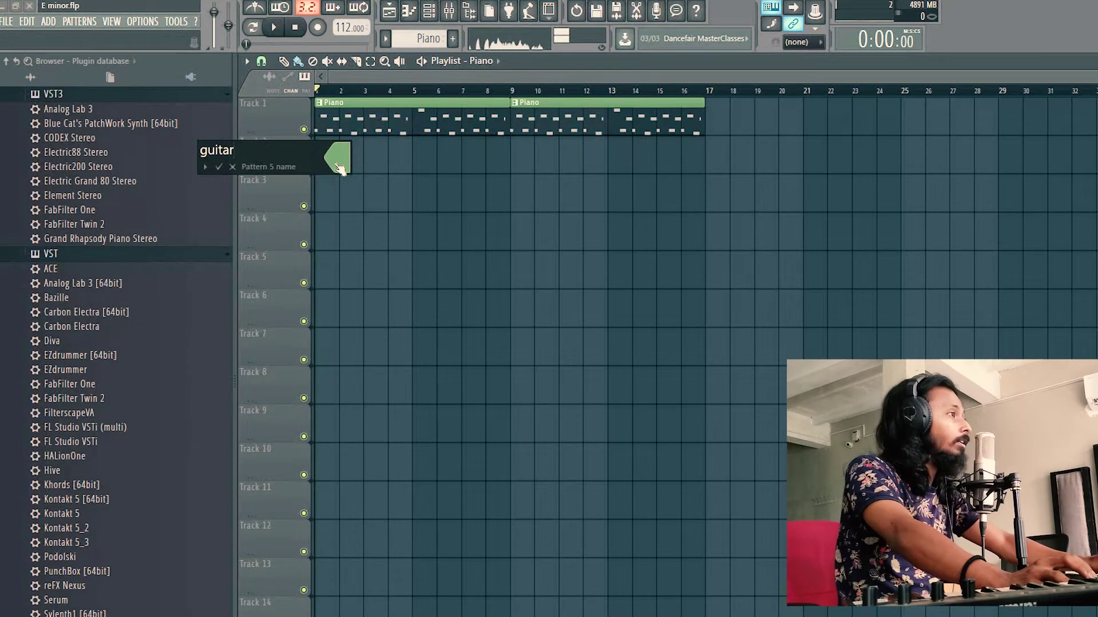
pyautogui.click(343, 163)
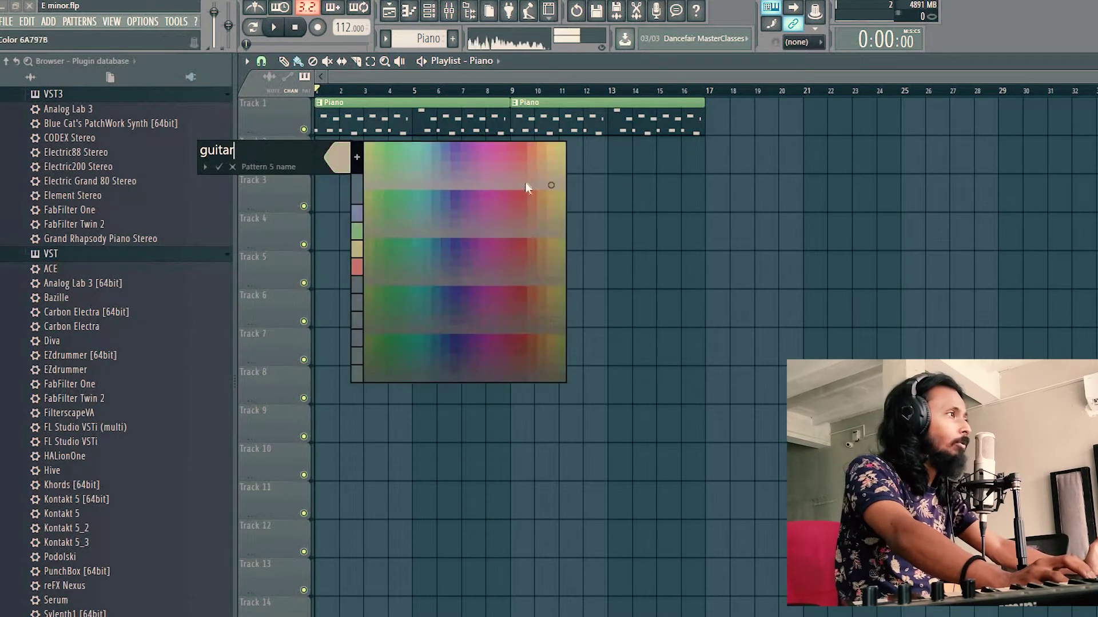
pyautogui.click(489, 195)
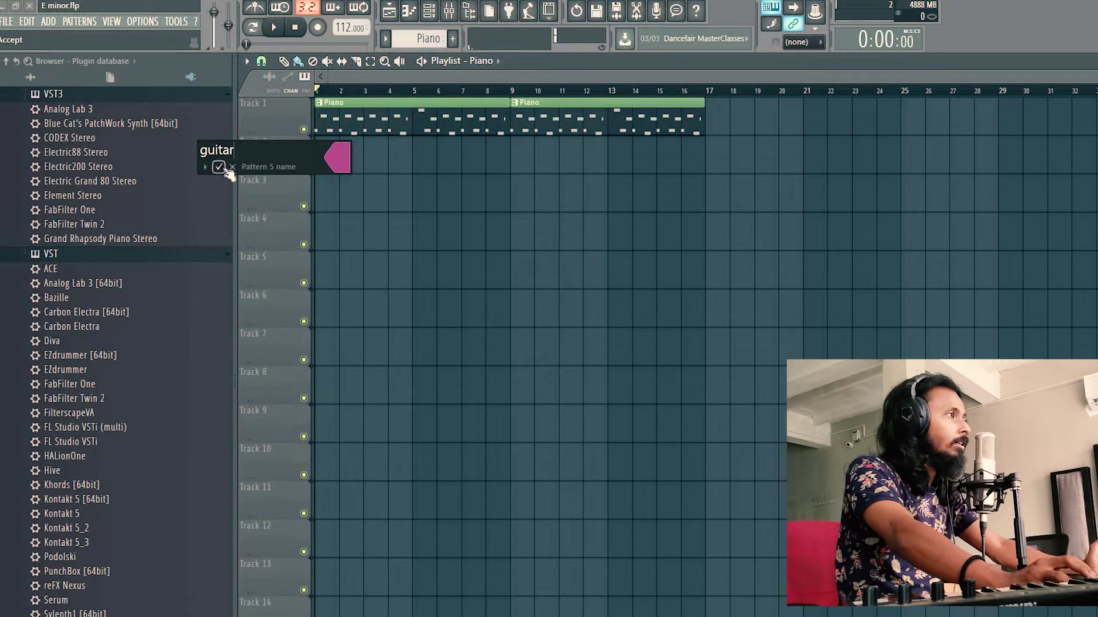
pyautogui.click(220, 167)
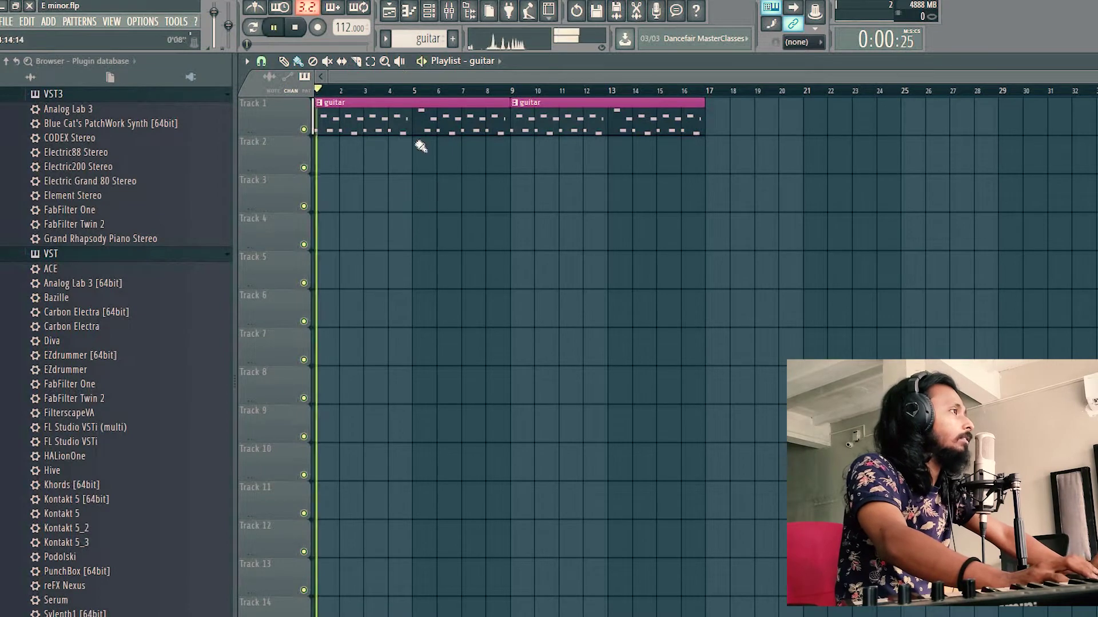
# Step: Add another new pattern named Kick and fill bars 1 to 16 of Track 2 with four four-bar Kick clips
pyautogui.click(452, 39)
pyautogui.click(454, 55)
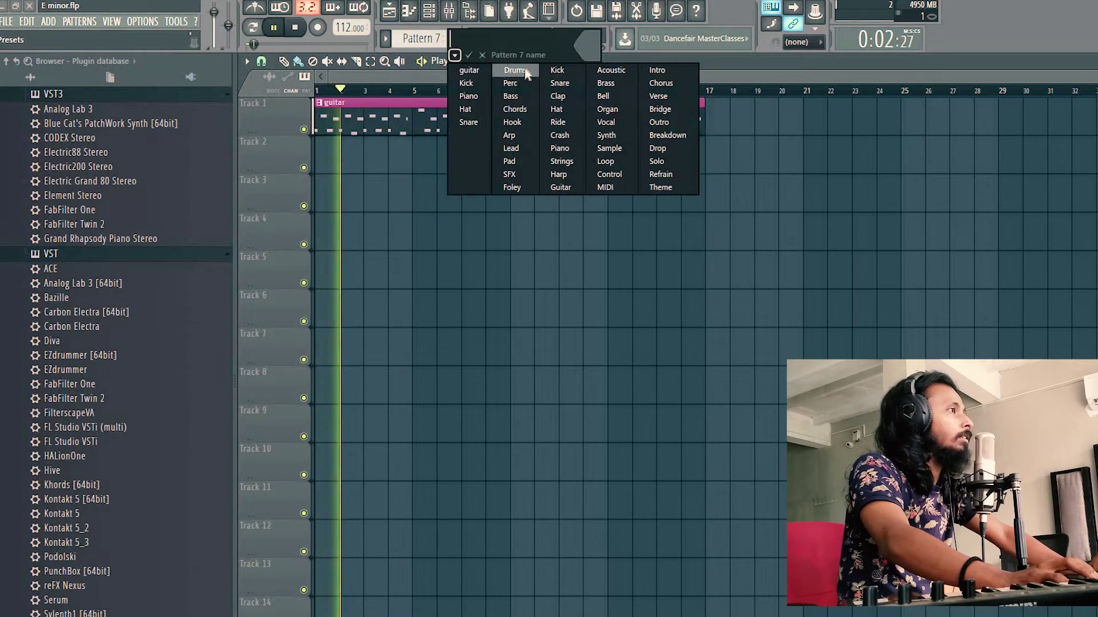
pyautogui.click(558, 70)
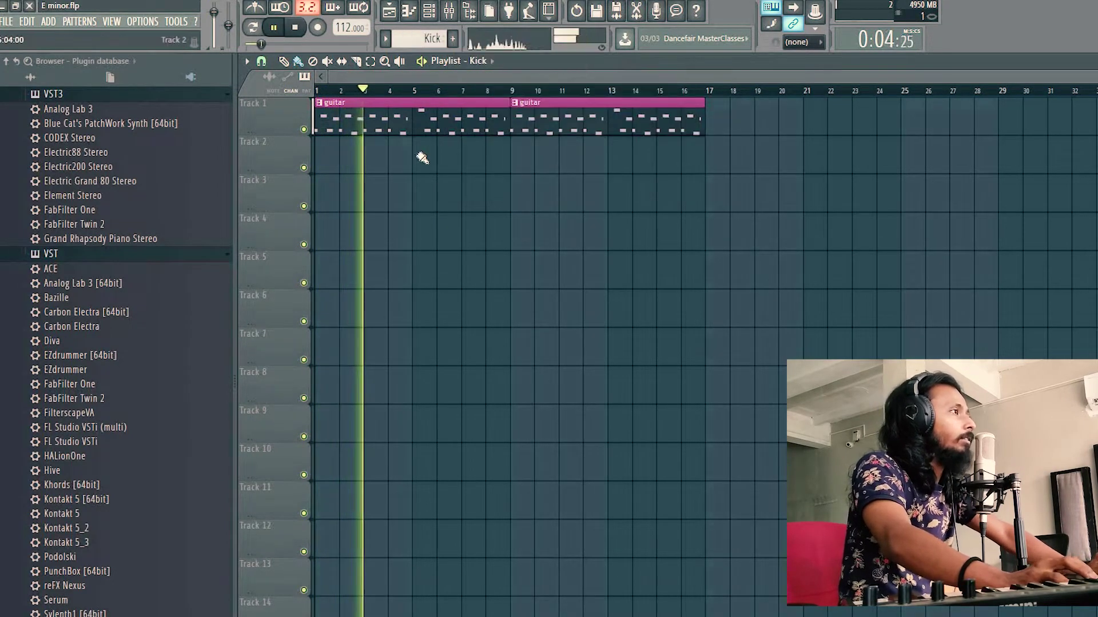
pyautogui.click(322, 153)
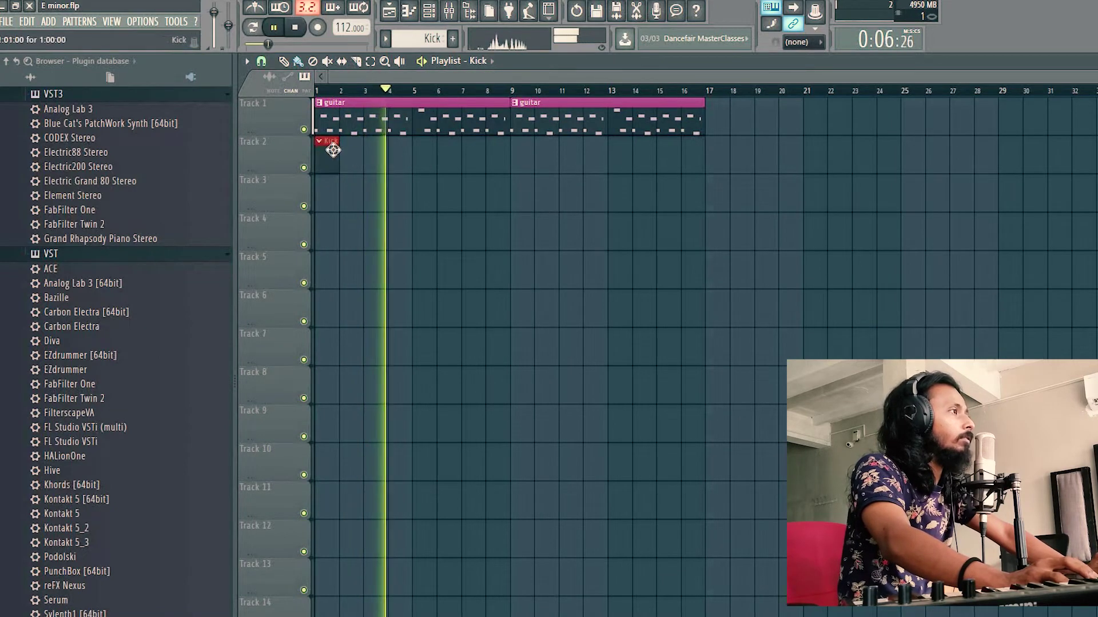
pyautogui.moveTo(339, 147)
pyautogui.mouseDown()
pyautogui.moveTo(404, 233)
pyautogui.moveTo(410, 160)
pyautogui.moveTo(759, 169)
pyautogui.mouseUp()
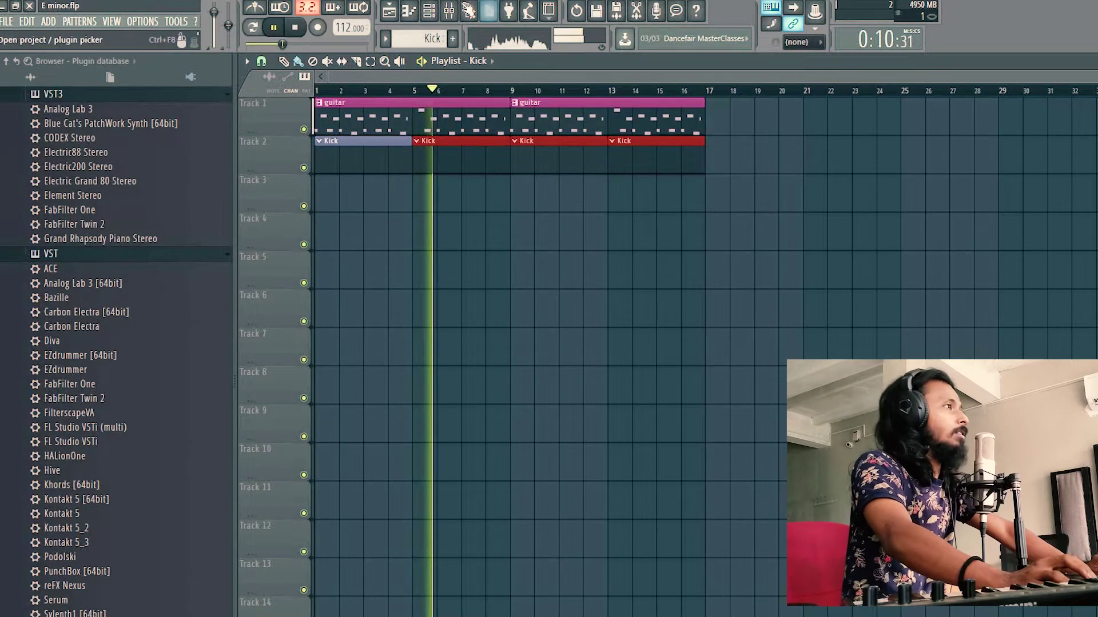
# Step: Stop playback and replace the Kick channel's sample with Nasty Kick from the OVO Drum Kit's Kicks (Drums) folder
pyautogui.press('F6')
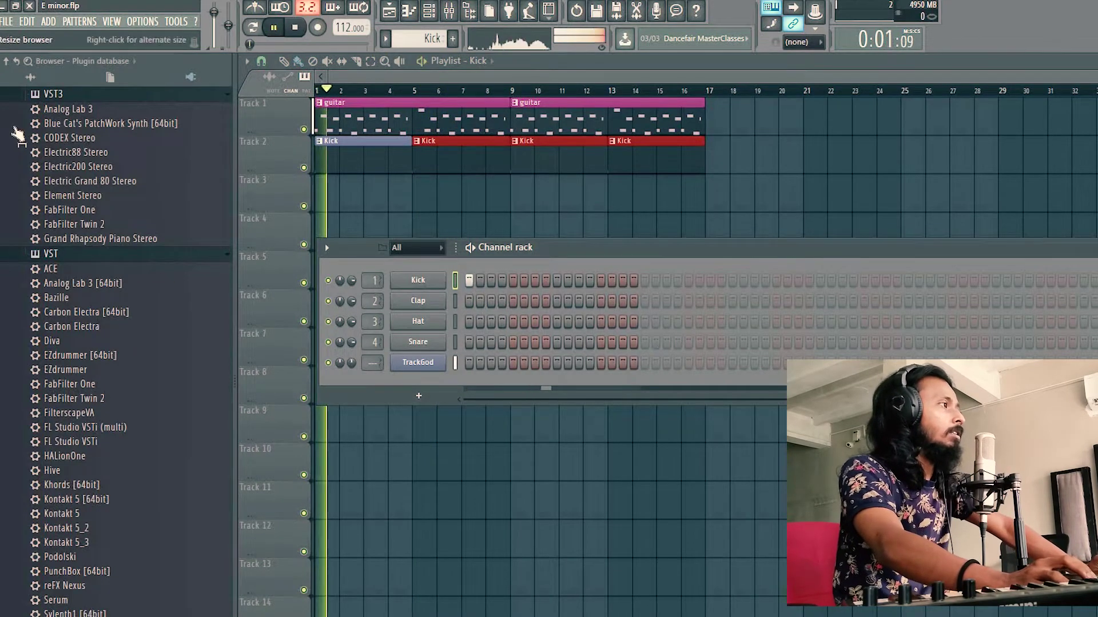
pyautogui.press('space')
pyautogui.click(30, 78)
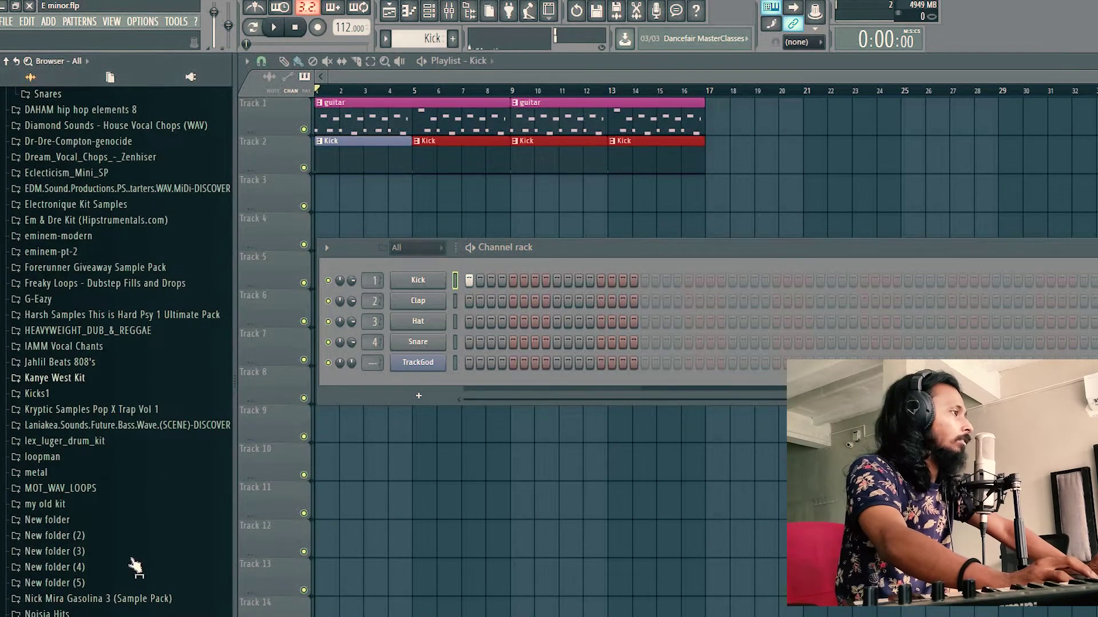
pyautogui.scroll(-5, 134, 566)
pyautogui.click(77, 332)
pyautogui.scroll(-7, 80, 366)
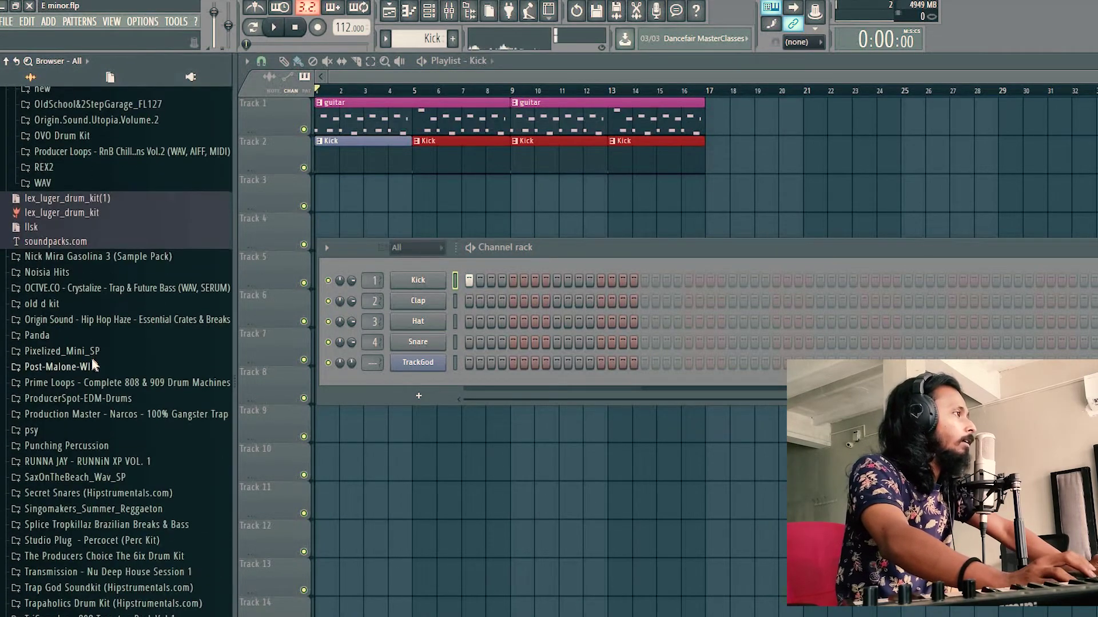
pyautogui.scroll(3, 93, 365)
pyautogui.click(103, 222)
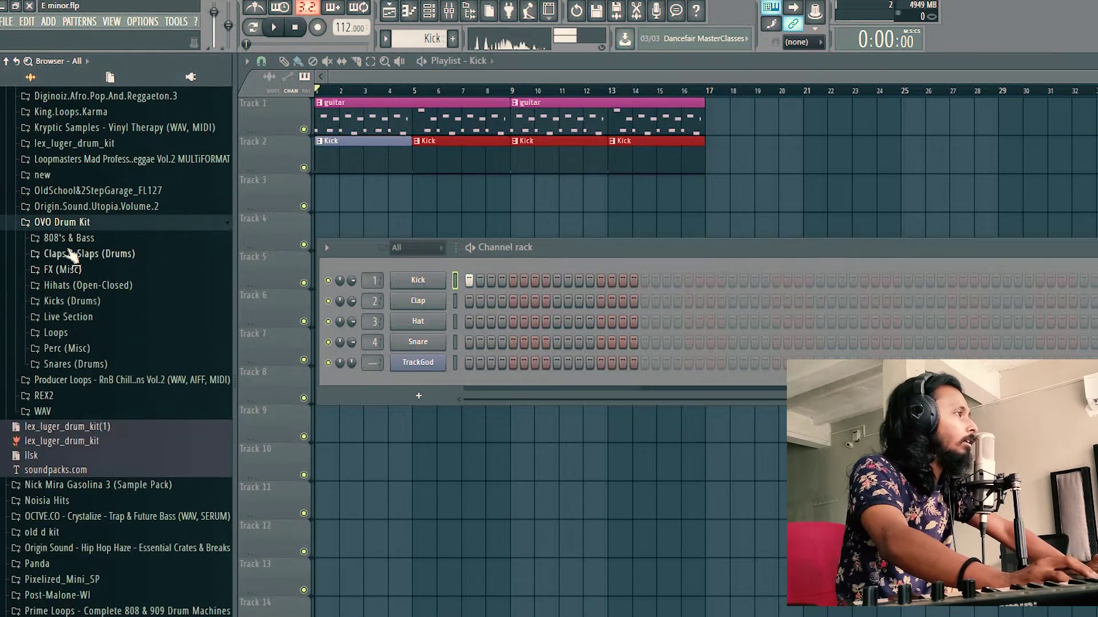
pyautogui.click(62, 302)
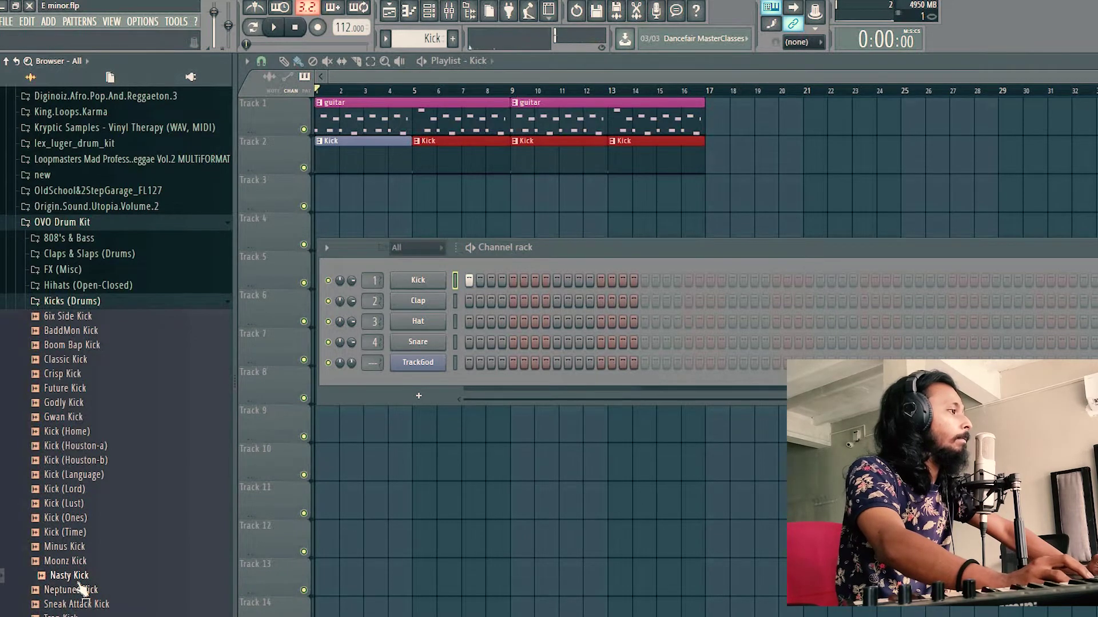
pyautogui.moveTo(410, 281); pyautogui.dragTo(414, 282)
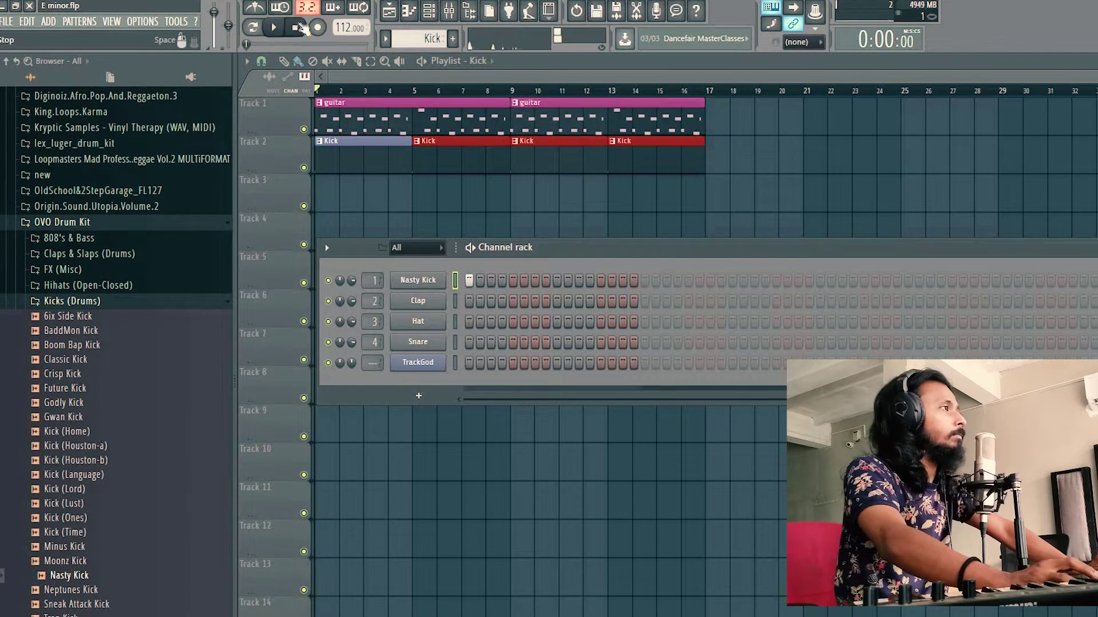
# Step: Program Nasty Kick hits on steps 13, 21, 27, 33, 45 and 53 during playback, and replay the arrangement from the start
pyautogui.press('space')
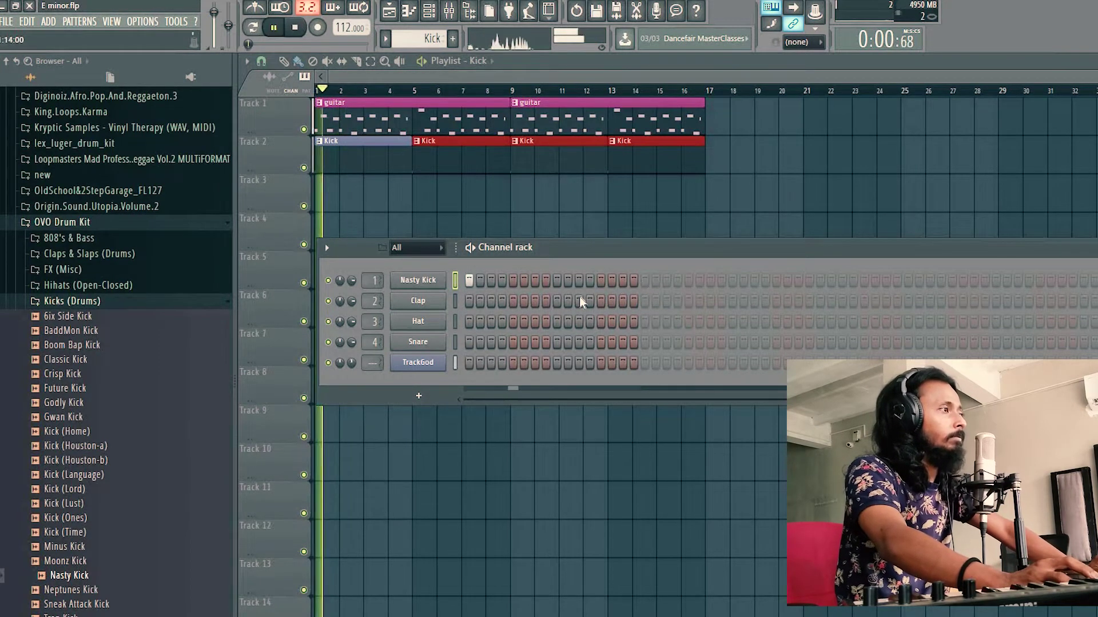
pyautogui.click(601, 281)
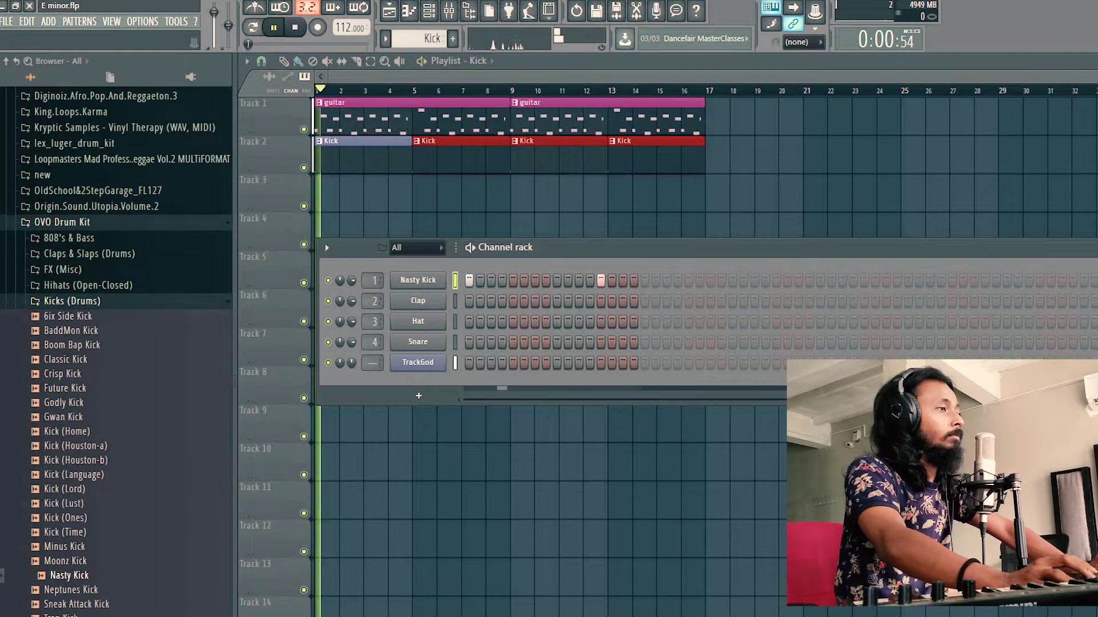
pyautogui.click(688, 280)
pyautogui.click(754, 281)
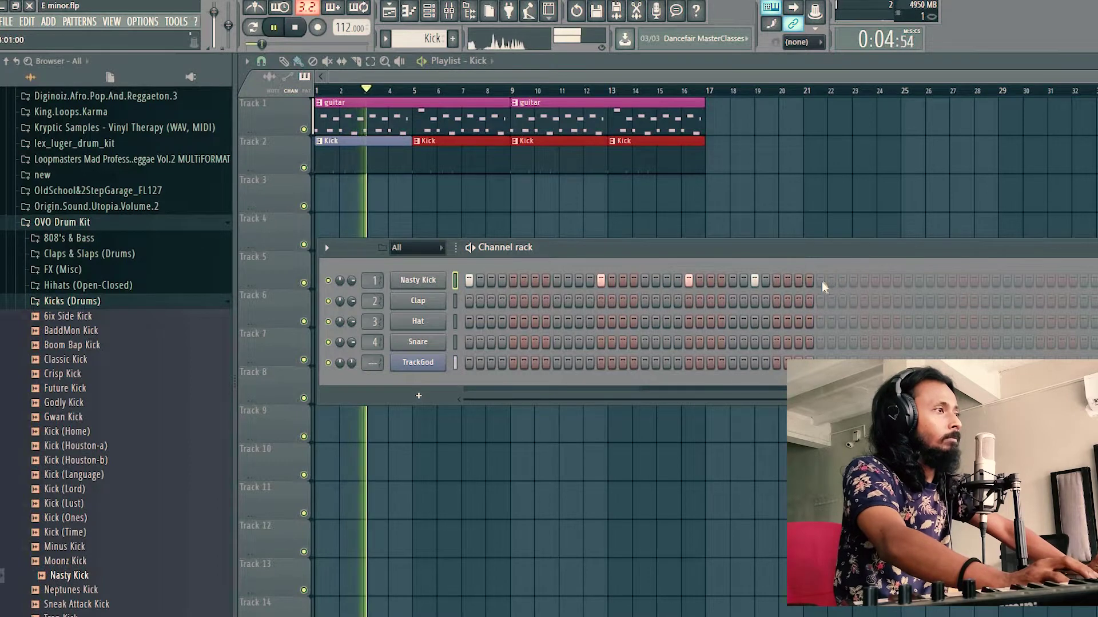
pyautogui.click(820, 280)
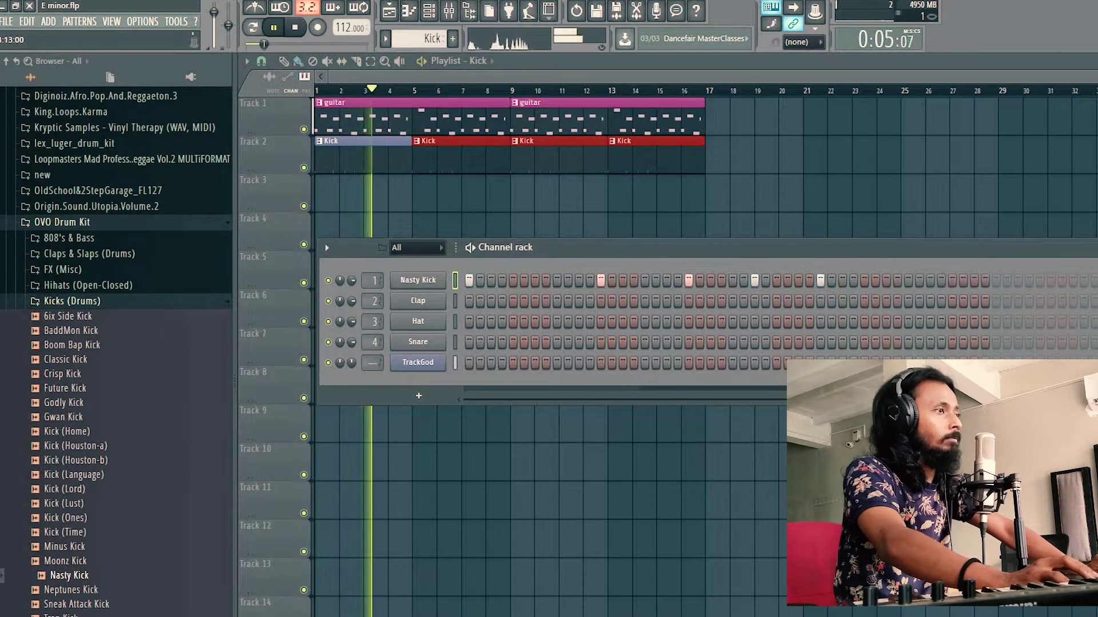
pyautogui.click(1039, 281)
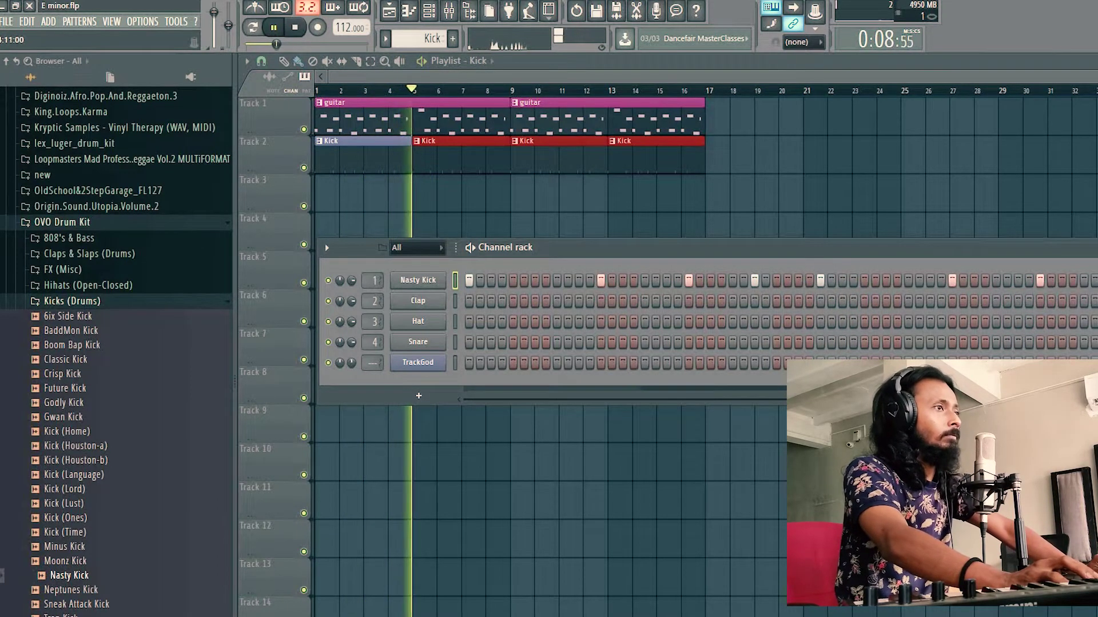
pyautogui.press('space')
pyautogui.press('space')
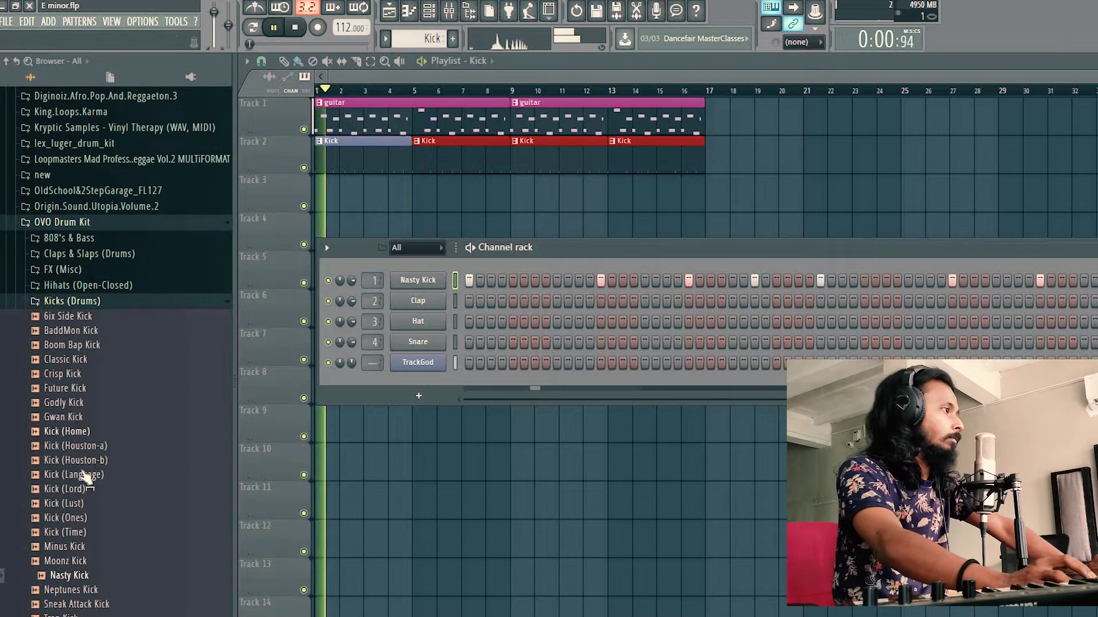
# Step: Audition several samples from the OVO Drum Kit's Claps & Slaps (Drums) folder while the arrangement plays
pyautogui.press('Up')
pyautogui.press('Up')
pyautogui.click(71, 300)
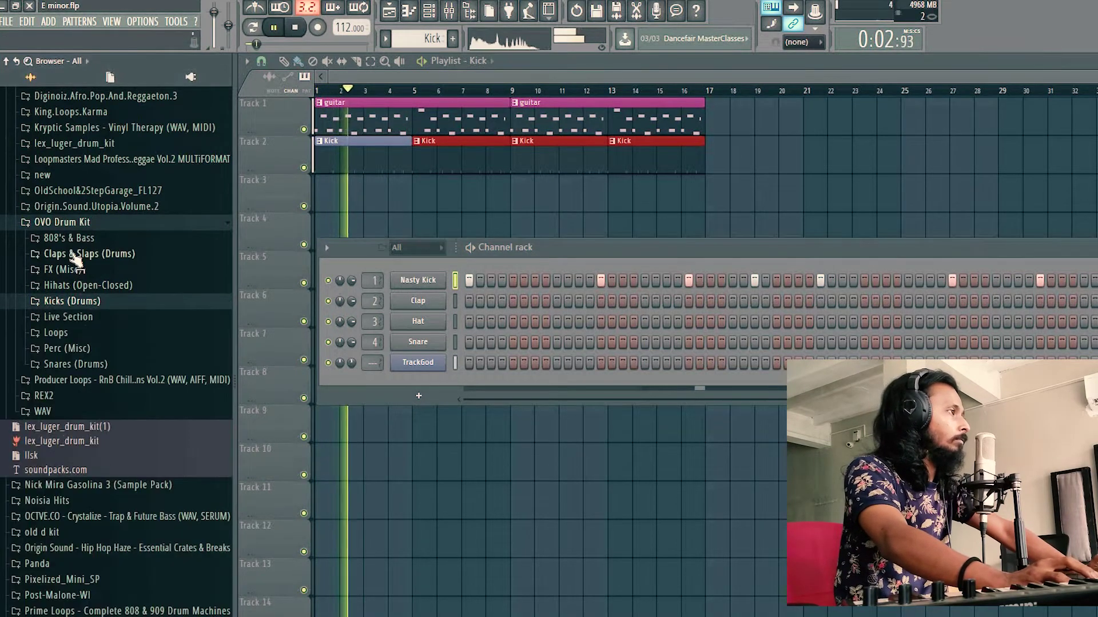
pyautogui.click(80, 253)
pyautogui.scroll(-2, 77, 263)
pyautogui.click(66, 501)
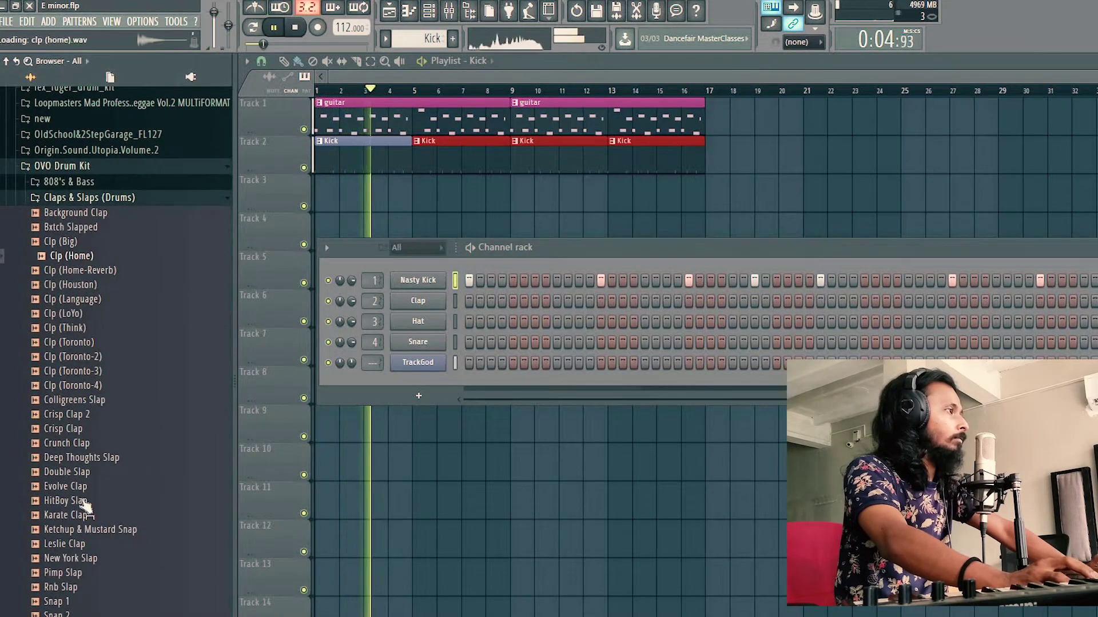
pyautogui.click(86, 529)
pyautogui.click(63, 573)
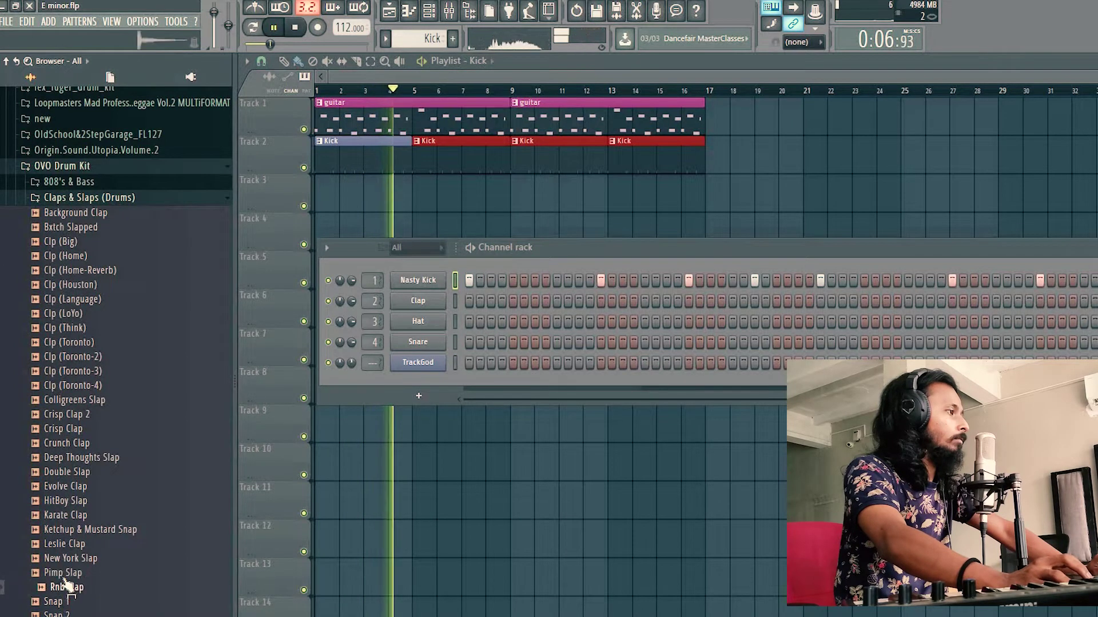
pyautogui.click(57, 615)
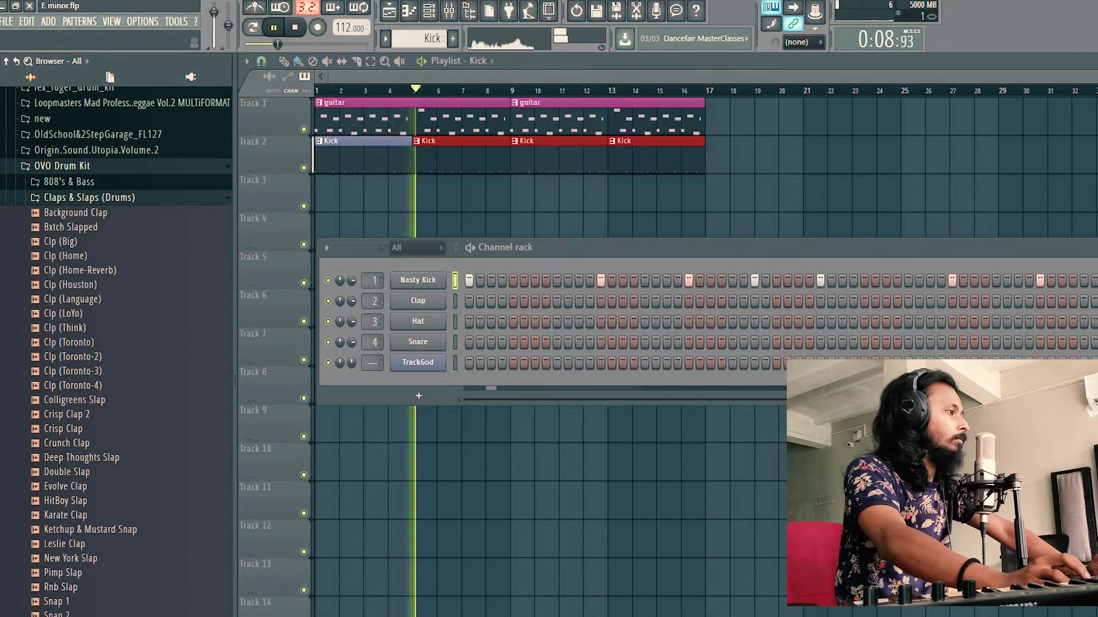
# Step: Replace the Clap channel's sample with Bxtch Slapped from the Claps & Slaps (Drums) folder
pyautogui.press('space')
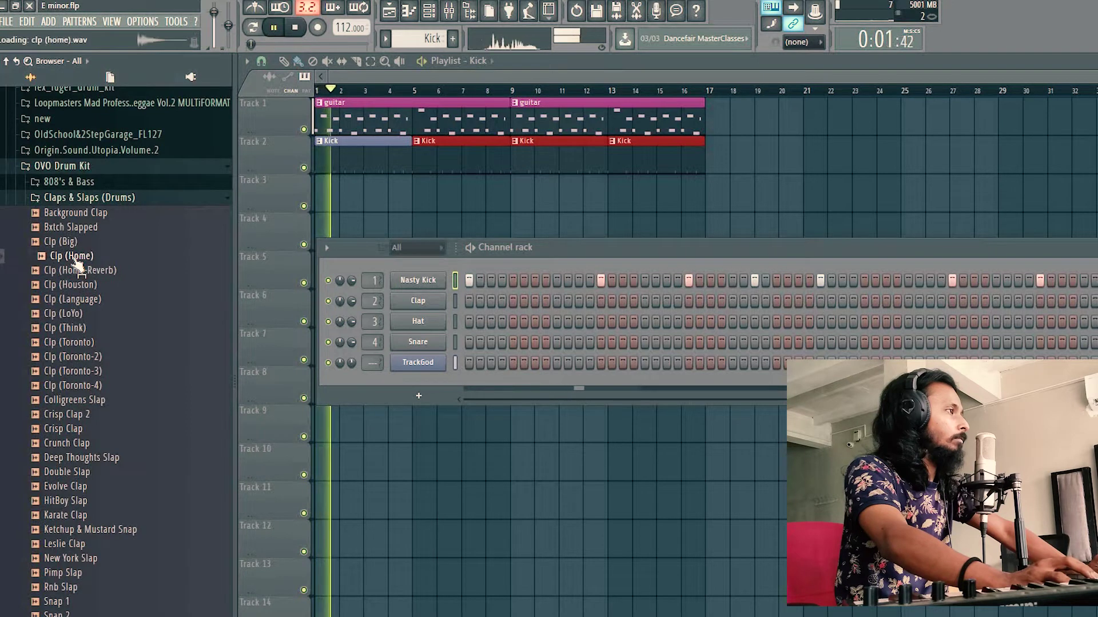
pyautogui.click(74, 227)
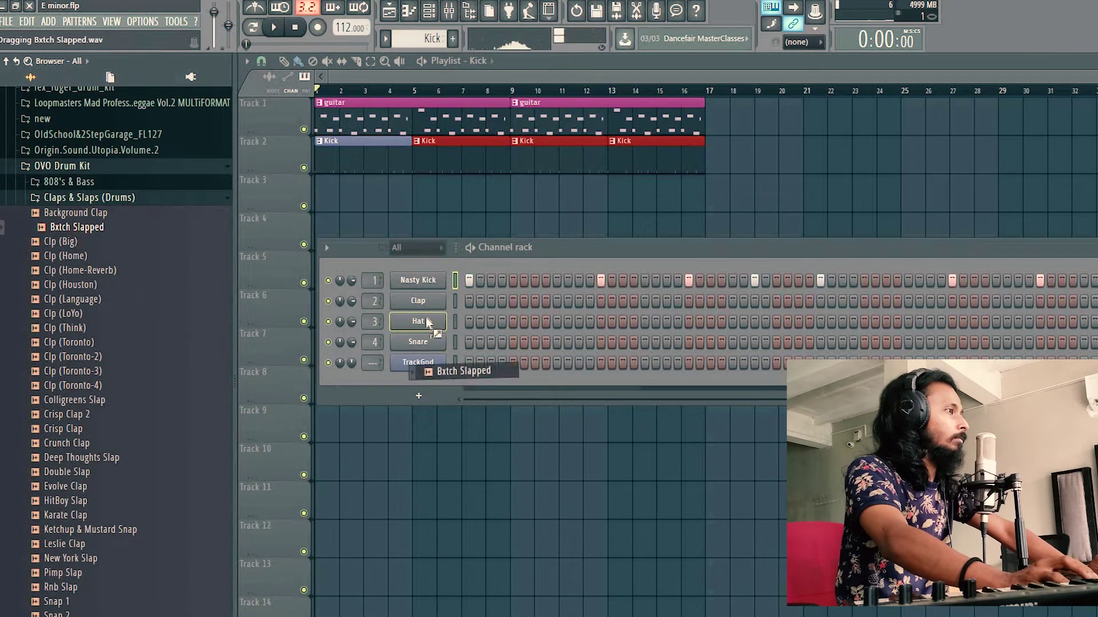
pyautogui.moveTo(428, 322); pyautogui.dragTo(424, 302)
# Step: Play the arrangement and program Bxtch Slapped hits on steps 9, 25, 41 and 57
pyautogui.press('space')
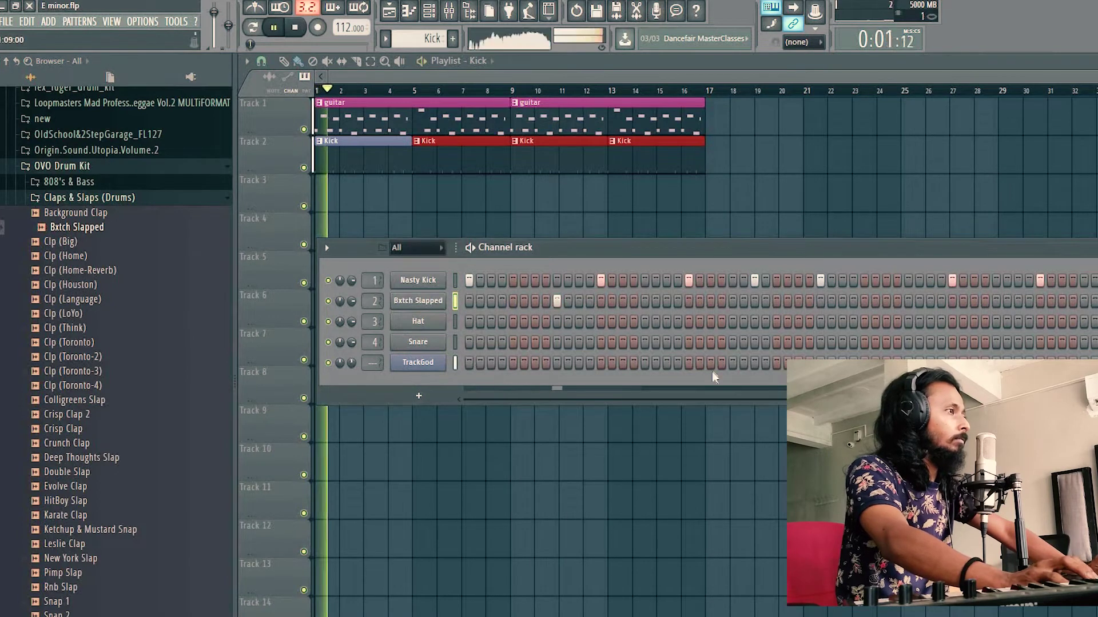
pyautogui.click(732, 301)
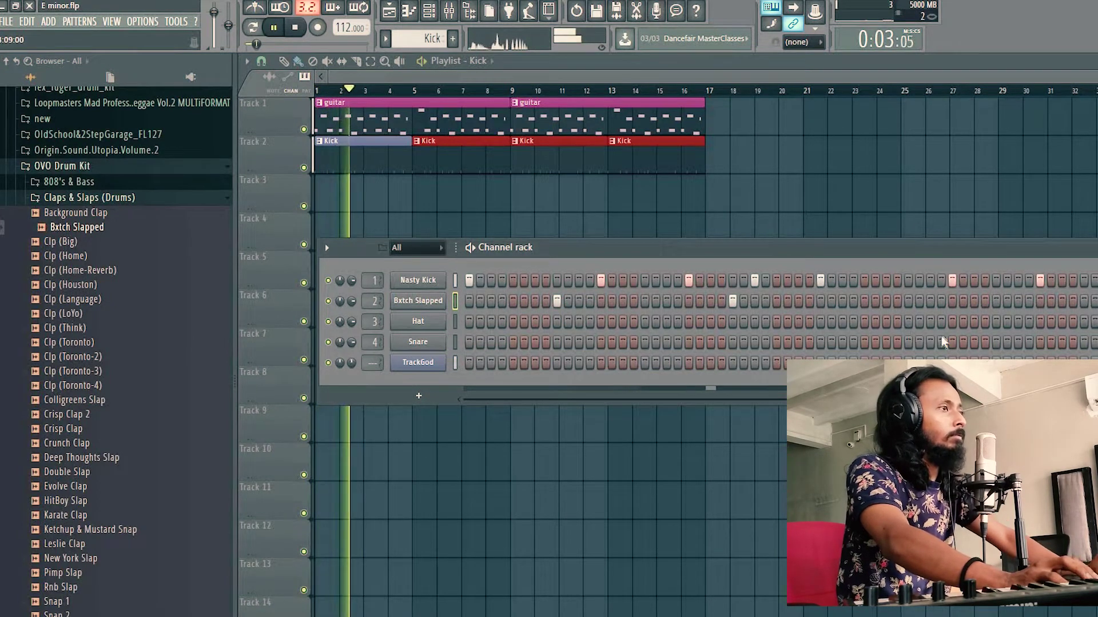
pyautogui.click(908, 301)
pyautogui.click(1084, 301)
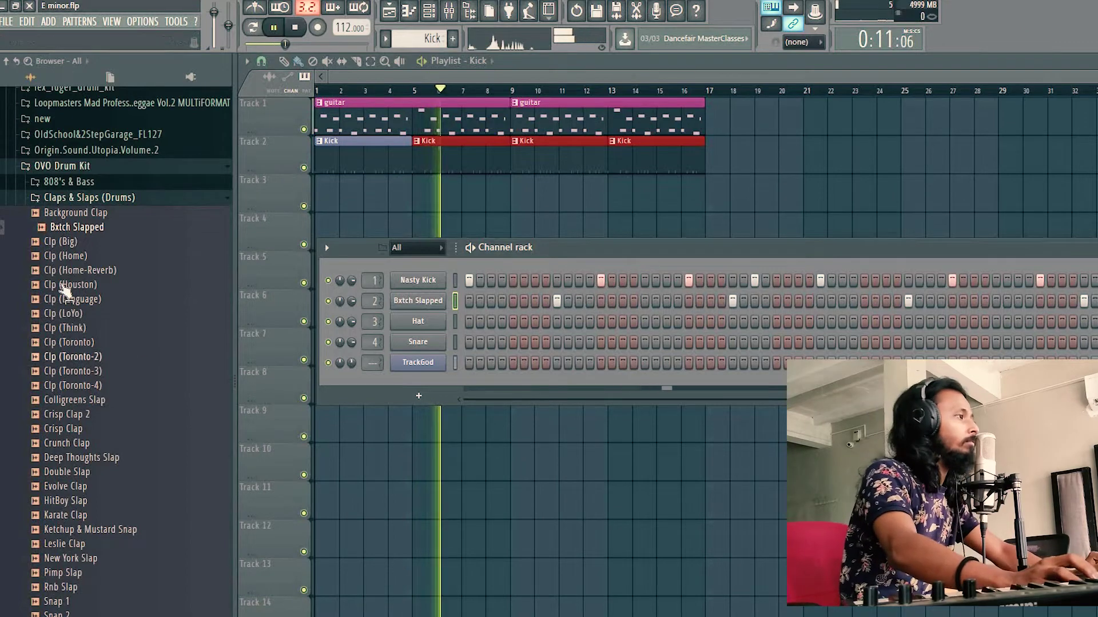
# Step: Audition more claps and the percussion samples in the OVO Drum Kit's Perc (Misc) folder during playback
pyautogui.click(73, 400)
pyautogui.click(74, 415)
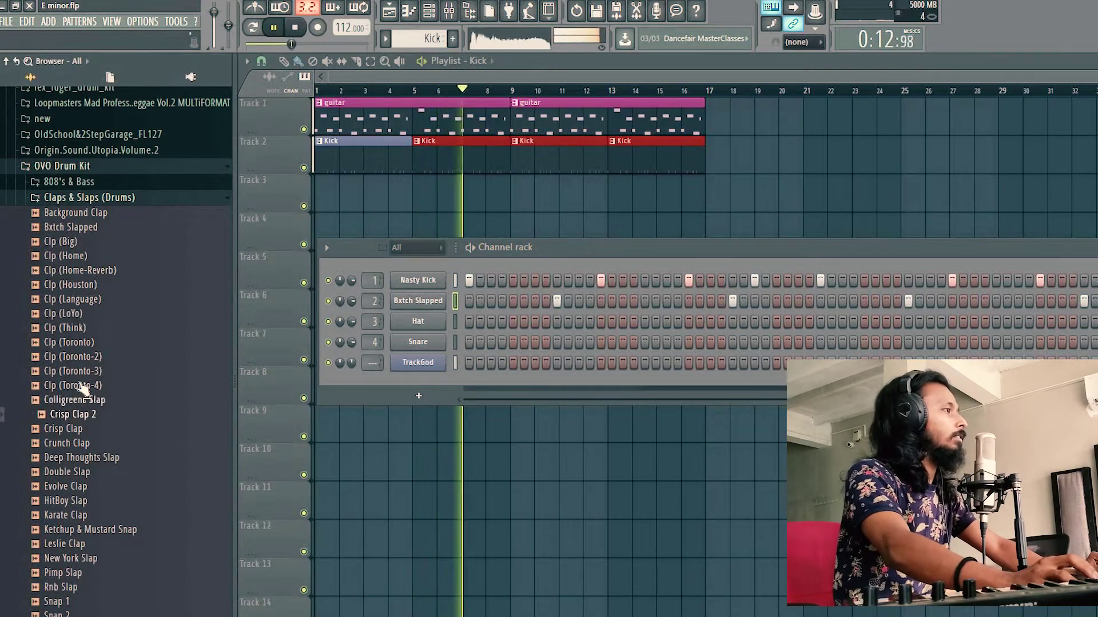
pyautogui.click(88, 199)
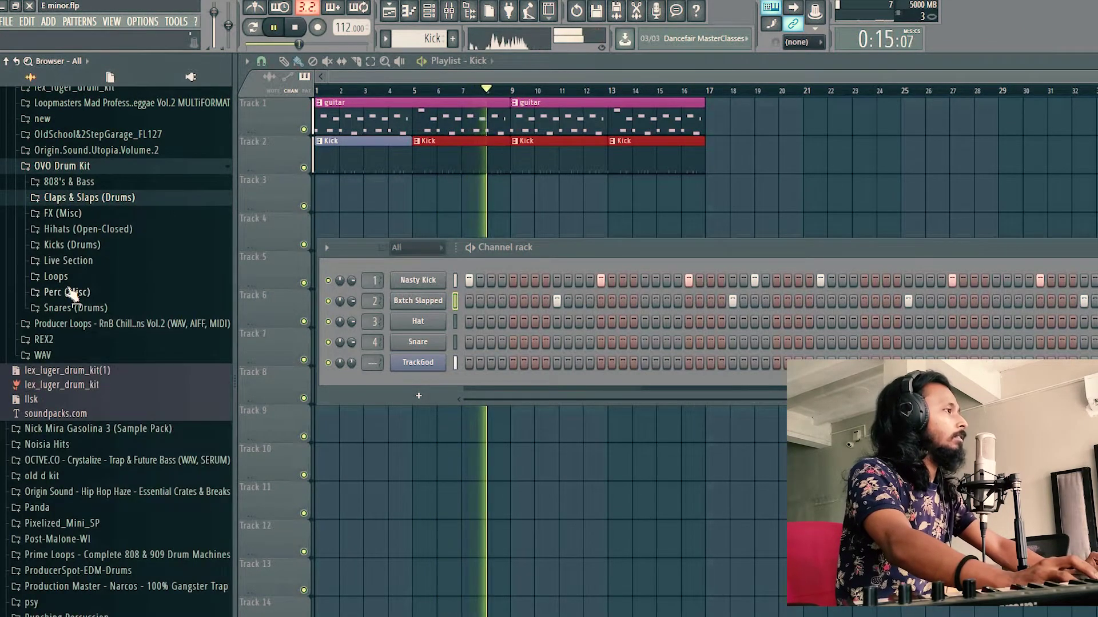
pyautogui.click(67, 292)
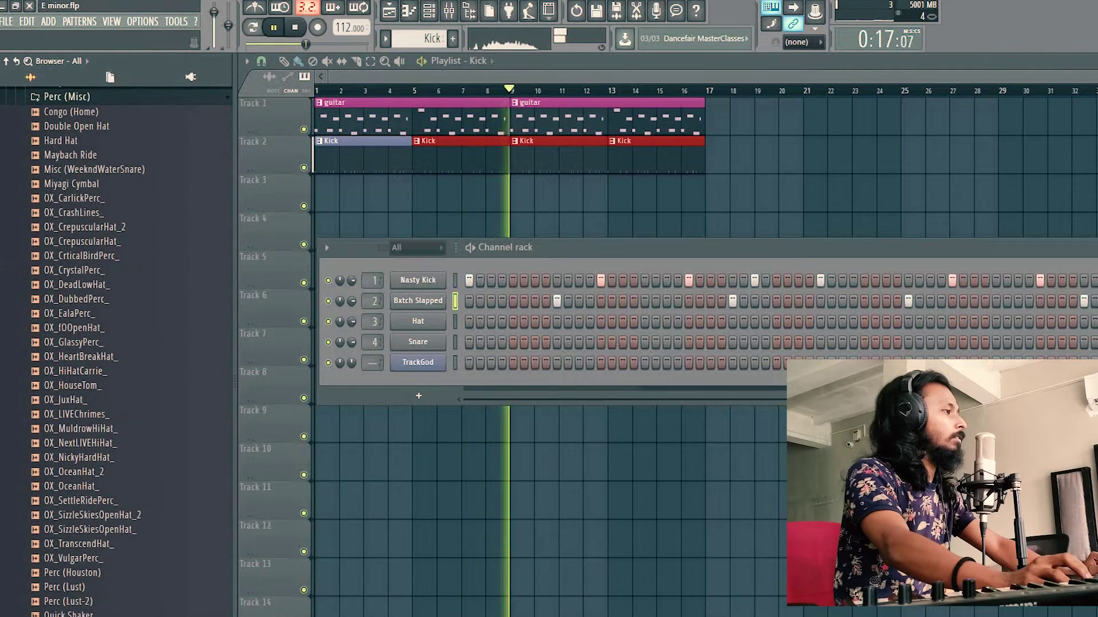
pyautogui.click(74, 558)
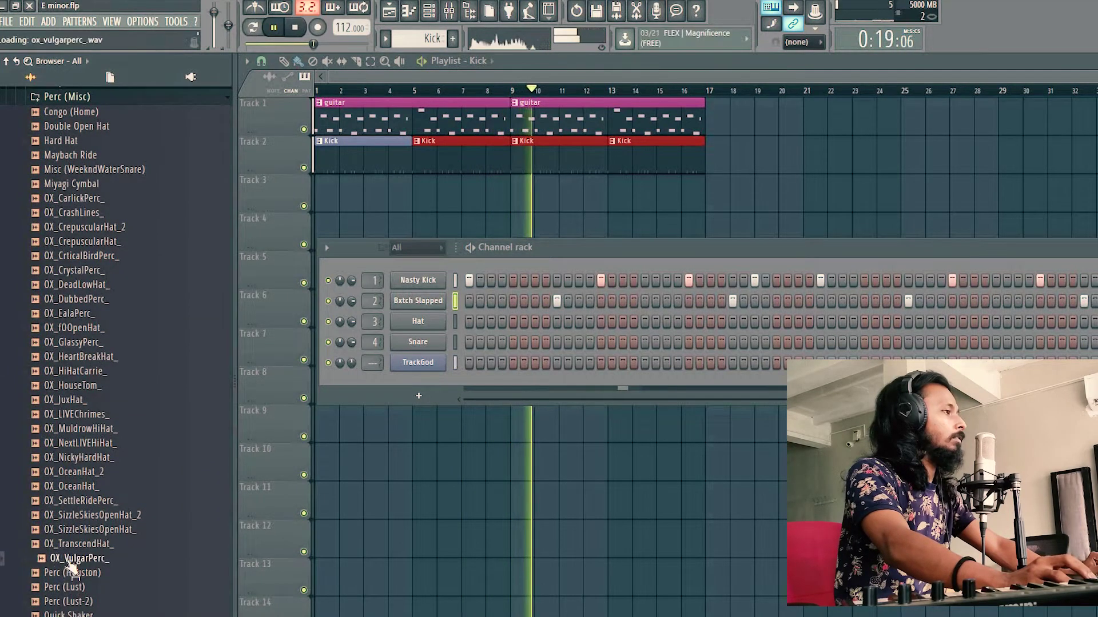
pyautogui.scroll(6, 72, 457)
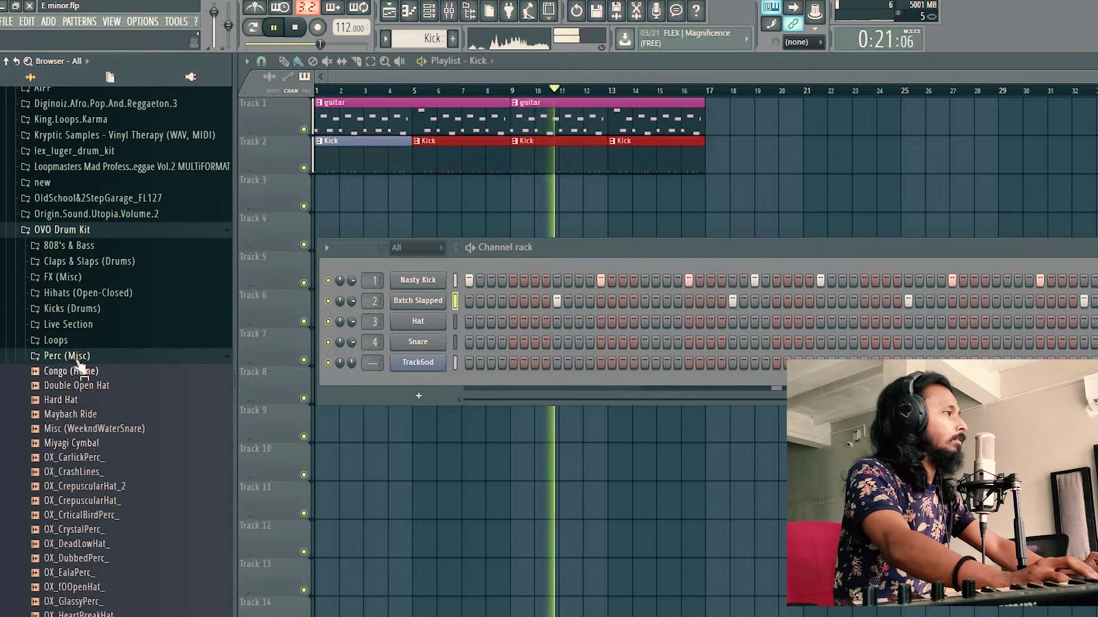
pyautogui.click(67, 356)
# Step: Audition snares in the Snares (Drums) folder and replace the Snare channel's sample with SN (Lines-2)
pyautogui.click(75, 371)
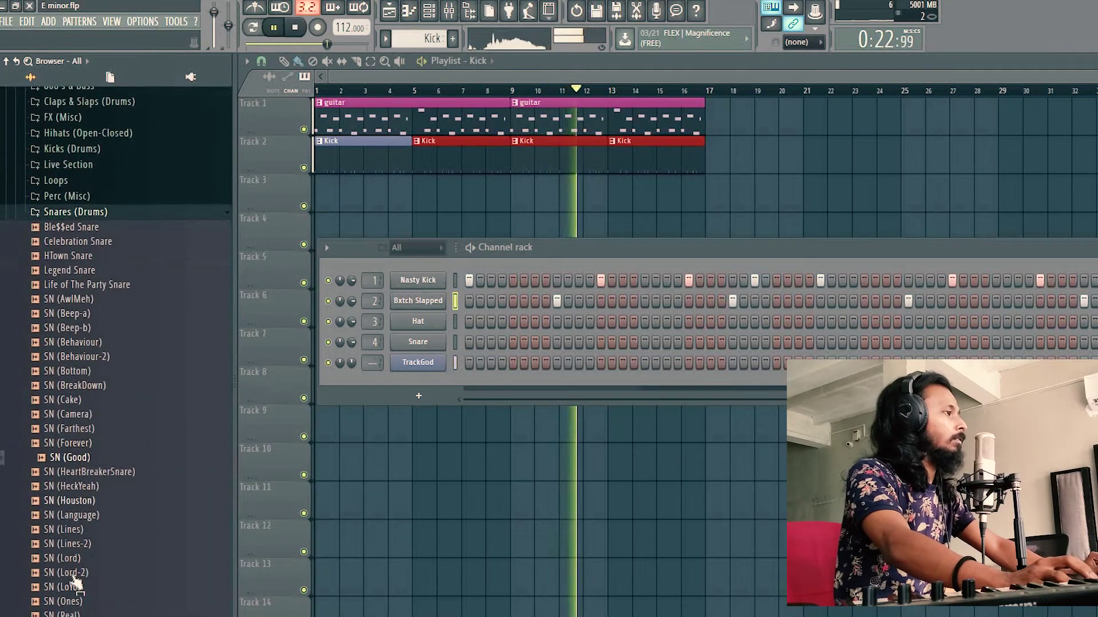
pyautogui.click(66, 614)
pyautogui.click(67, 602)
pyautogui.press('Down')
pyautogui.press('Down')
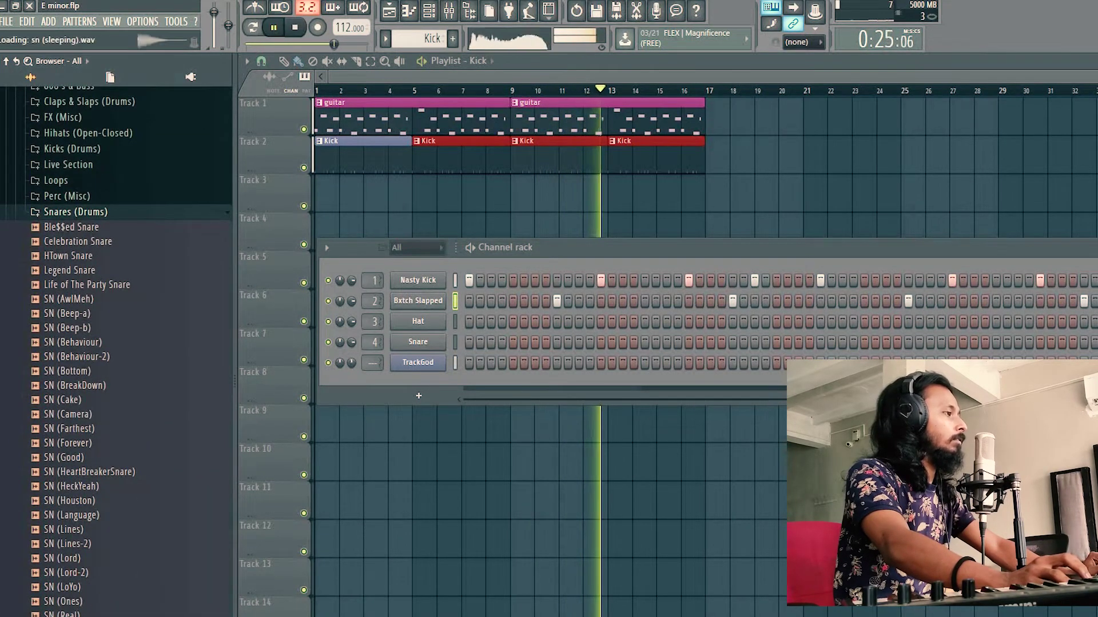
pyautogui.scroll(-4, 71, 514)
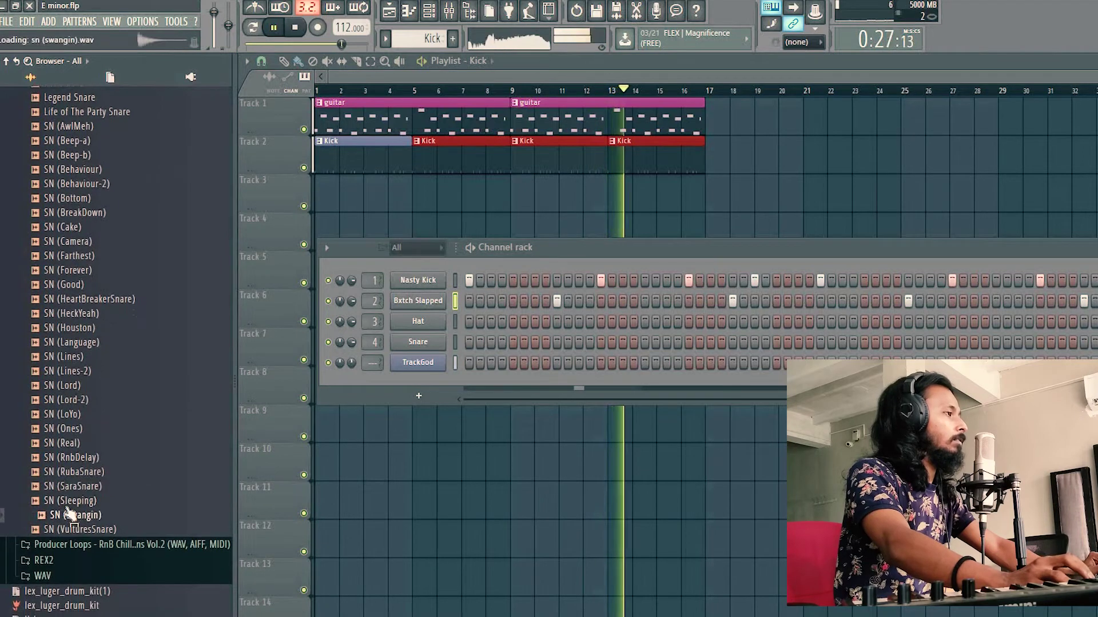
pyautogui.press('Up')
pyautogui.press('Up')
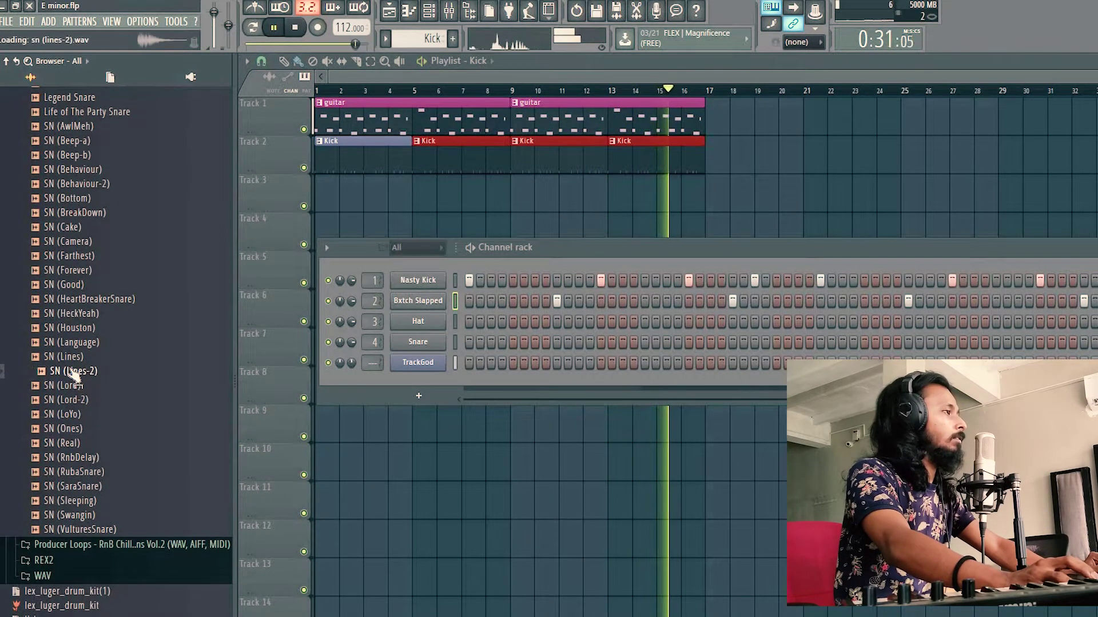
pyautogui.moveTo(65, 371); pyautogui.dragTo(415, 348)
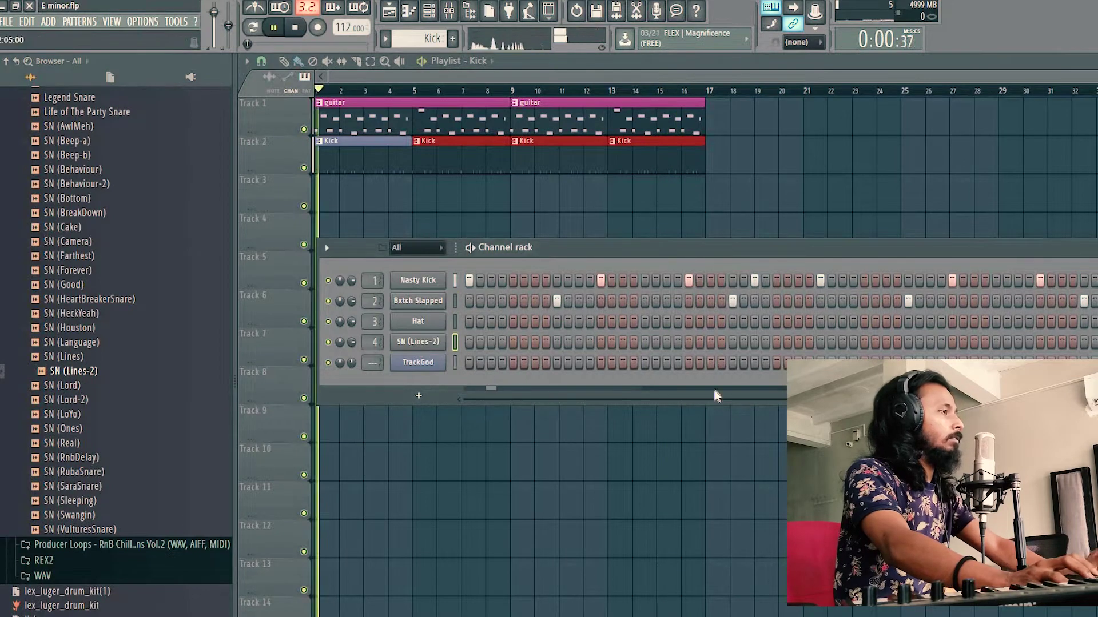
# Step: Program SN (Lines-2) hits on steps 11, 43 and 55 while the arrangement plays
pyautogui.click(578, 342)
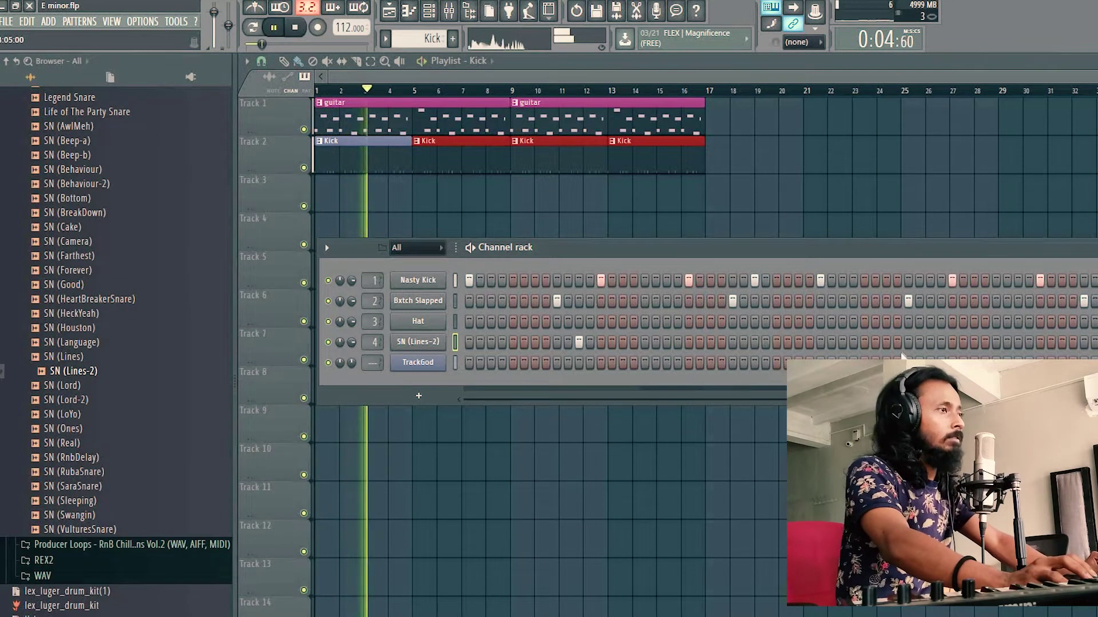
pyautogui.click(931, 342)
pyautogui.click(1061, 342)
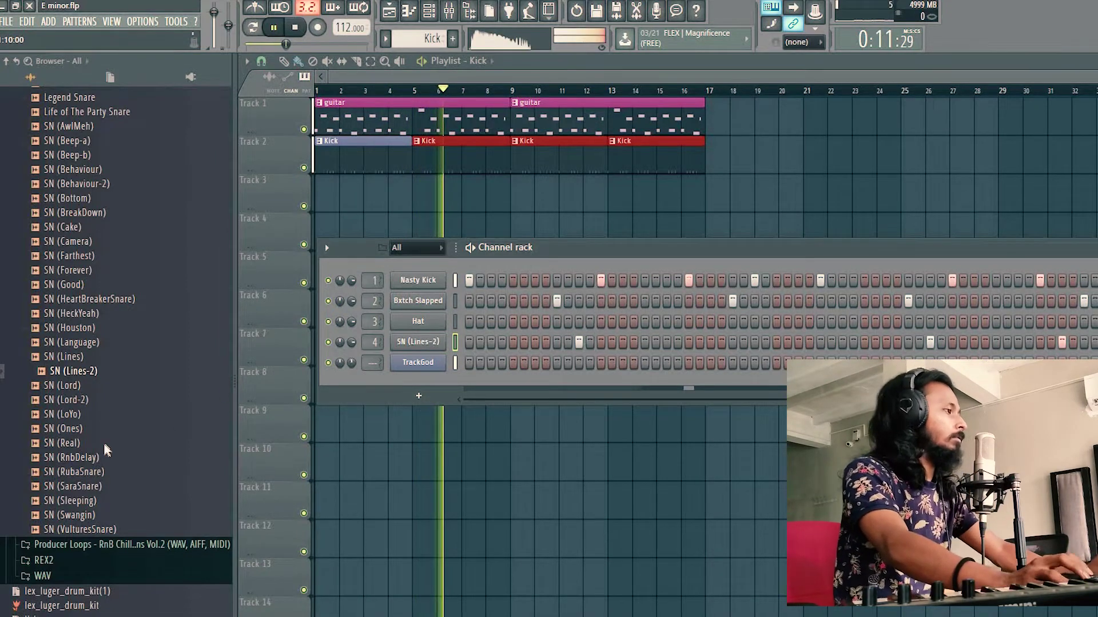
# Step: Stop playback and add Balloon808Sub from the OVO Drum Kit's 808's & Bass folder as a new channel below TrackGod
pyautogui.scroll(10, 103, 444)
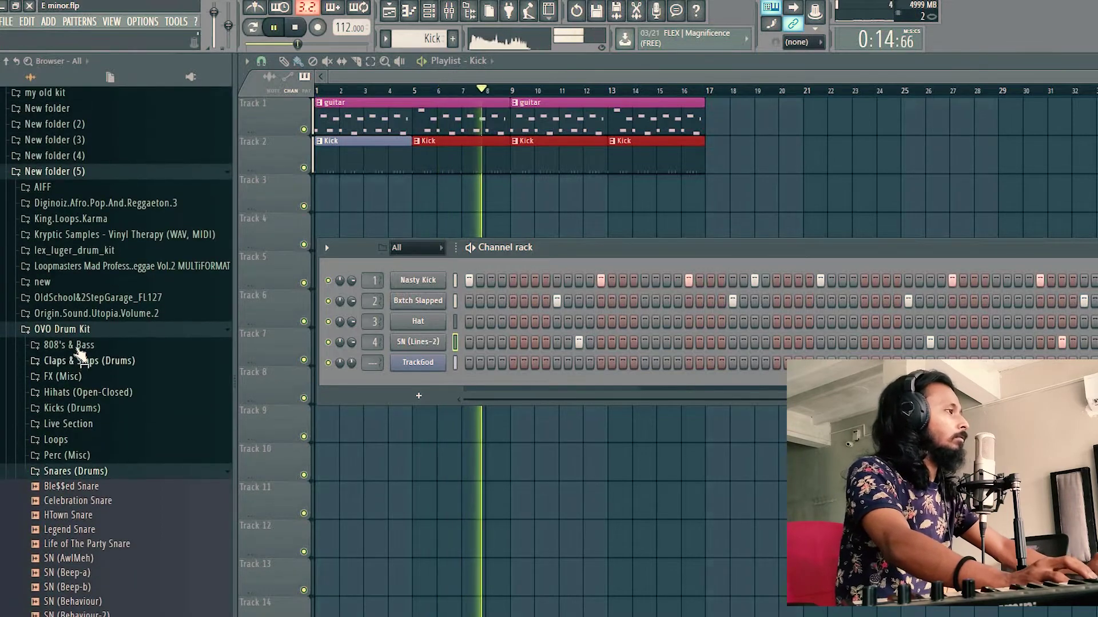
pyautogui.click(72, 346)
pyautogui.press('space')
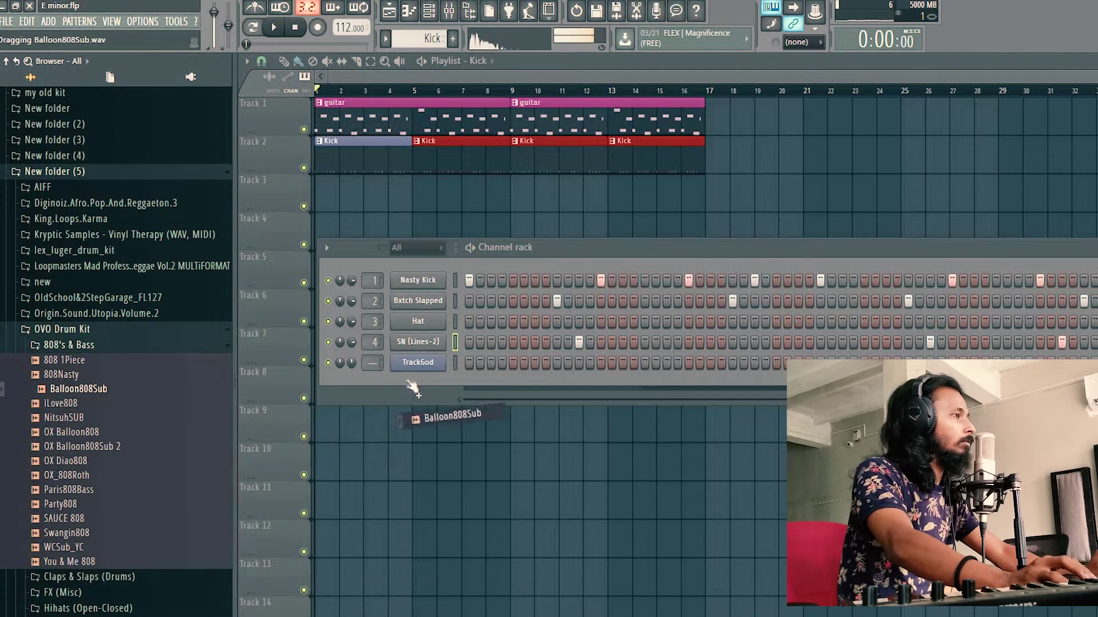
pyautogui.moveTo(413, 389); pyautogui.dragTo(413, 384)
# Step: Open the Balloon808Sub channel settings and examine the sample's waveform and its available options
pyautogui.click(418, 383)
pyautogui.rightClick(409, 443)
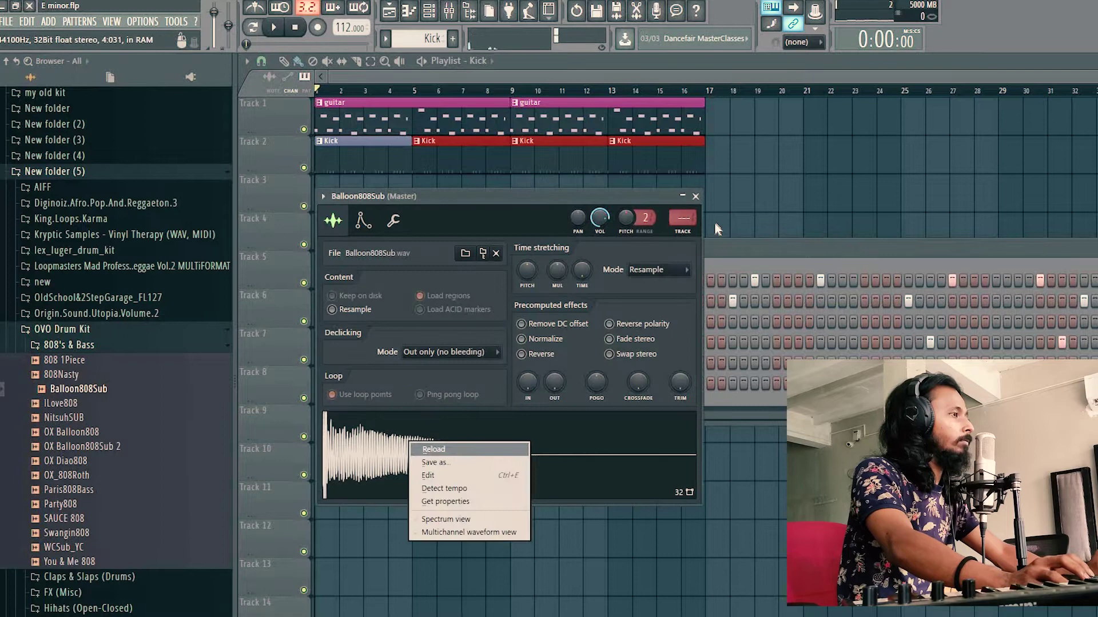
pyautogui.click(694, 197)
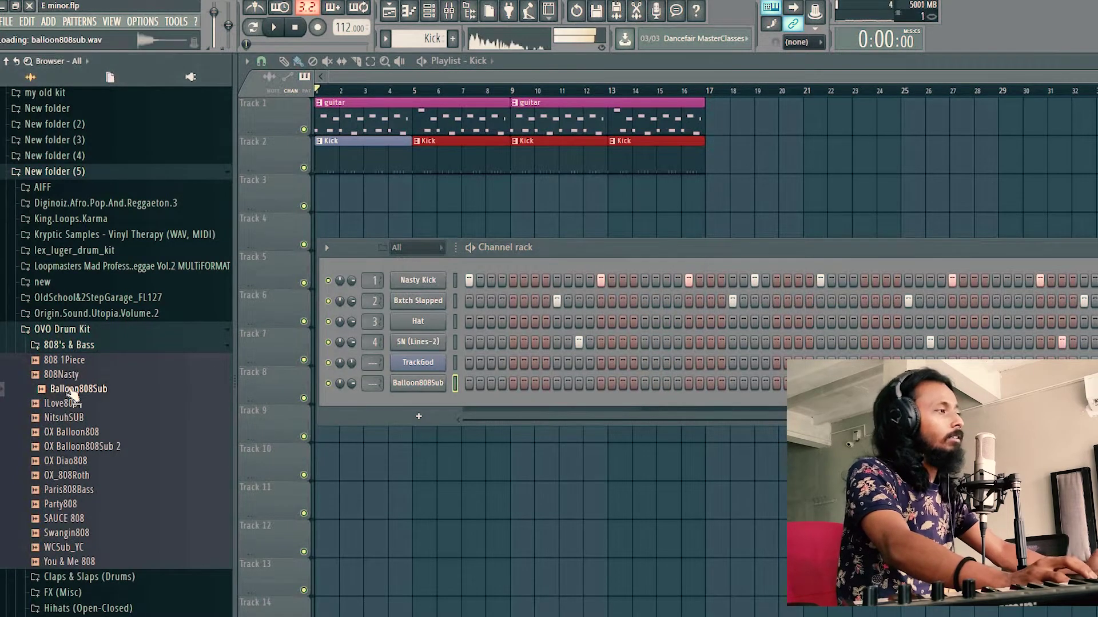
pyautogui.click(419, 388)
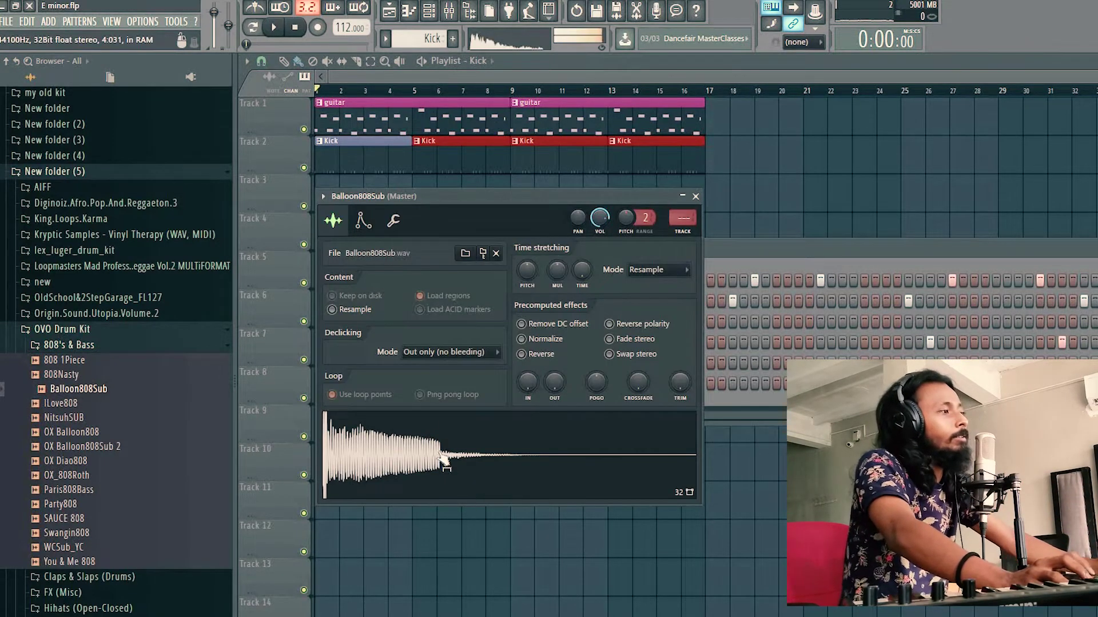
pyautogui.rightClick(479, 452)
pyautogui.click(405, 455)
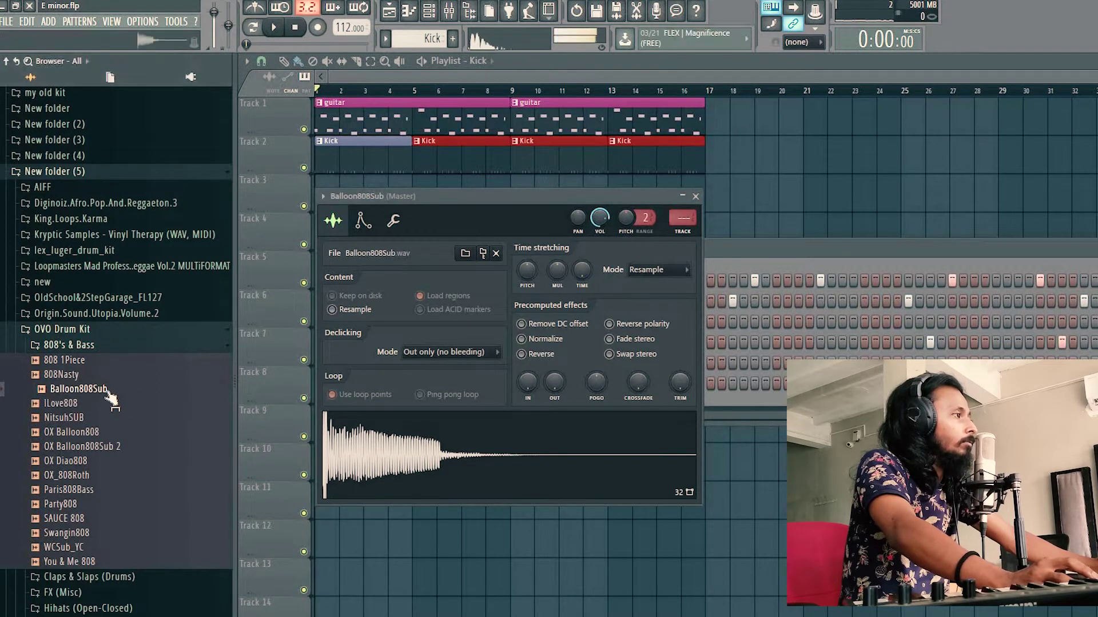
# Step: Open the mixer, select Insert 51 and load Edison into its first effect slot
pyautogui.press('F9')
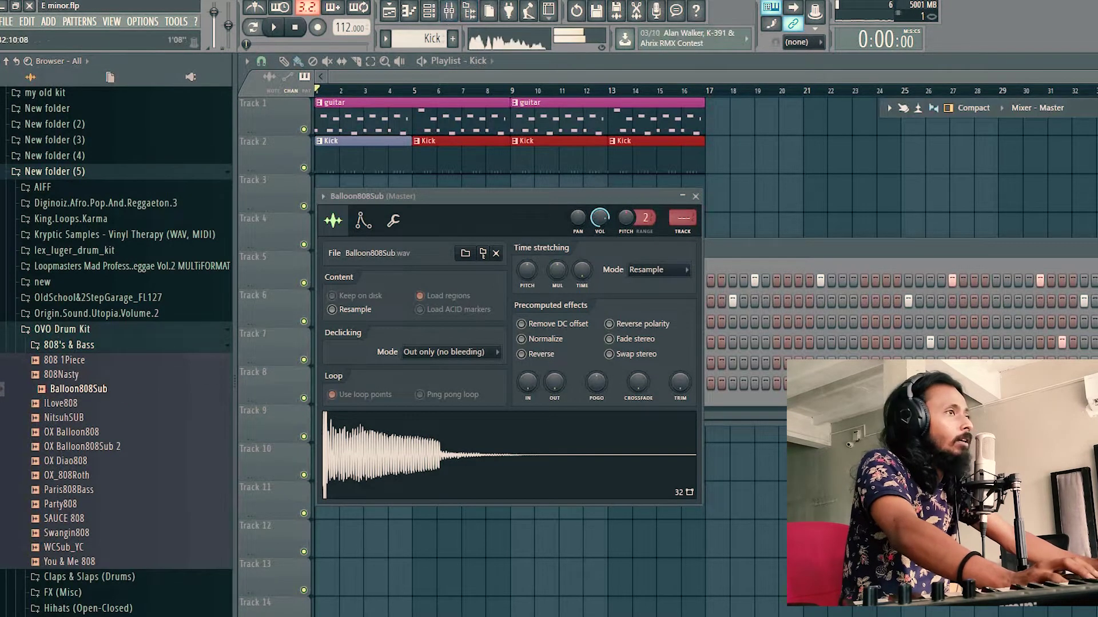
pyautogui.doubleClick(1089, 106)
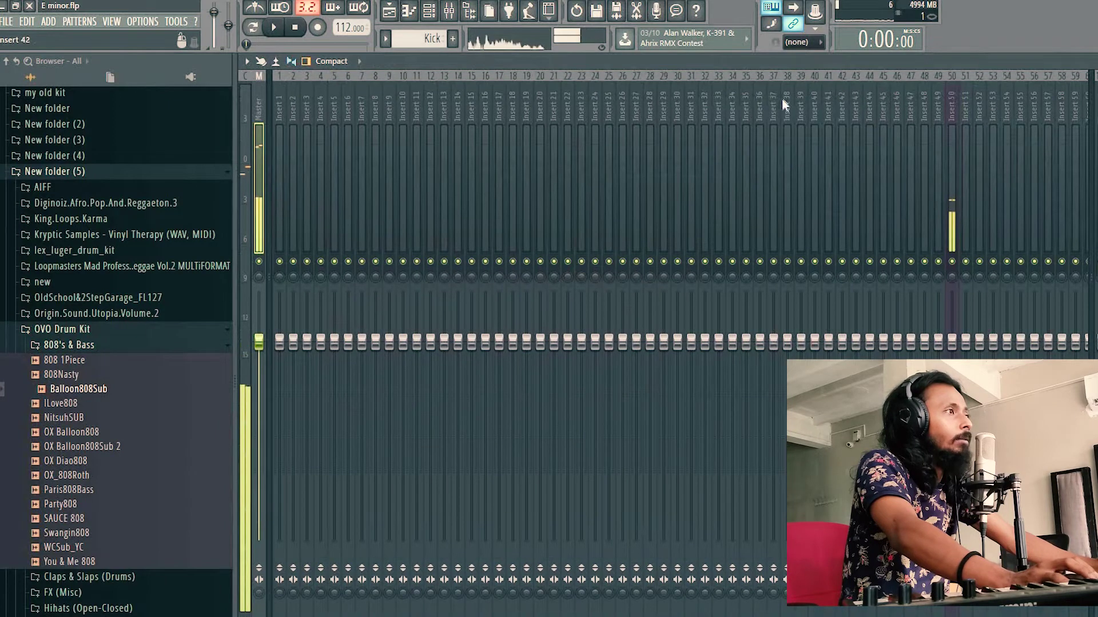
pyautogui.click(953, 114)
pyautogui.click(966, 106)
pyautogui.click(1092, 103)
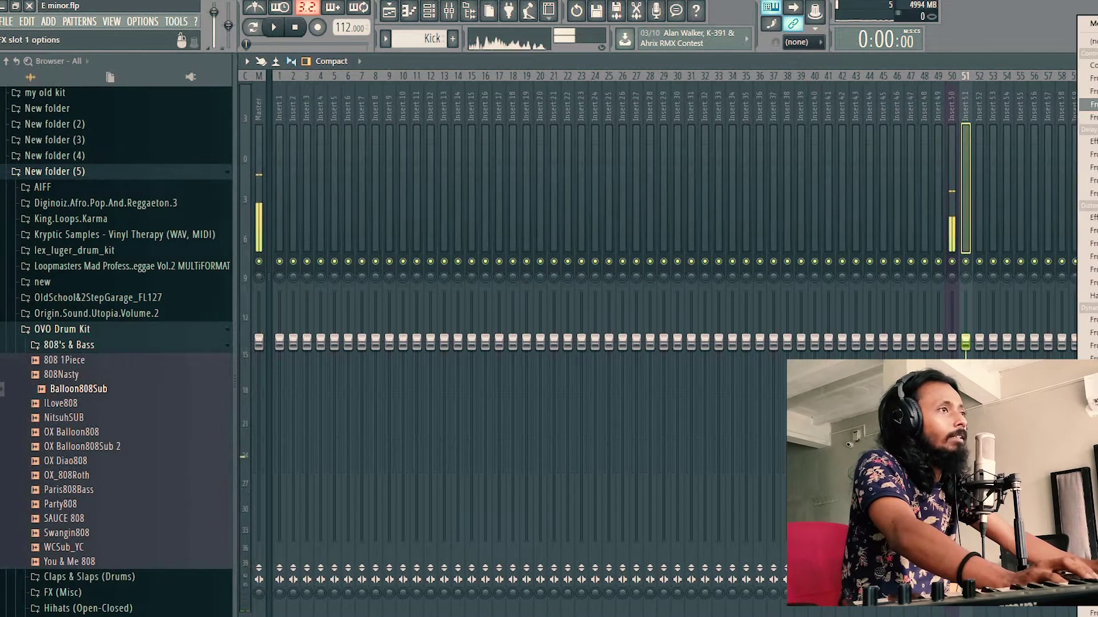
pyautogui.click(1089, 612)
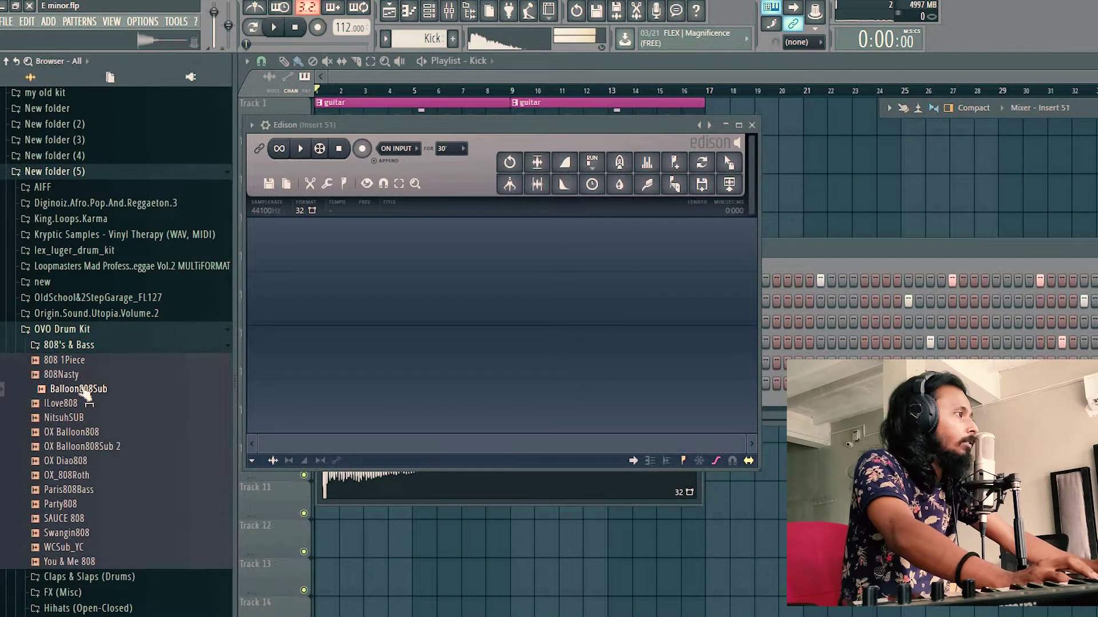
# Step: Load the Balloon808Sub sample into Edison and detect its pitch regions to find the root note
pyautogui.moveTo(665, 528); pyautogui.dragTo(388, 214)
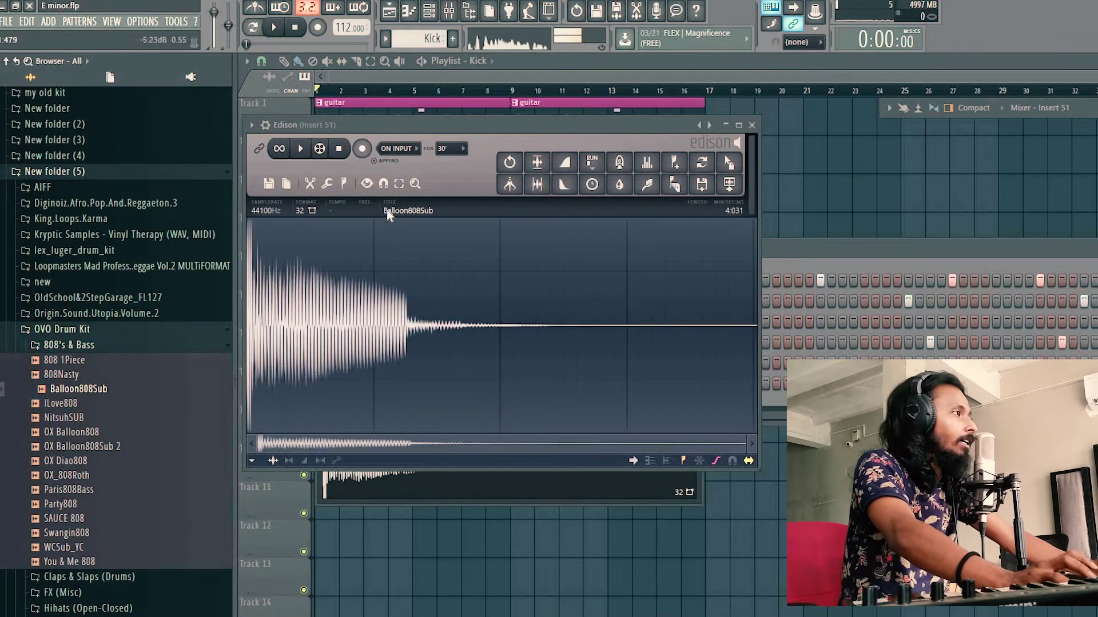
pyautogui.click(344, 184)
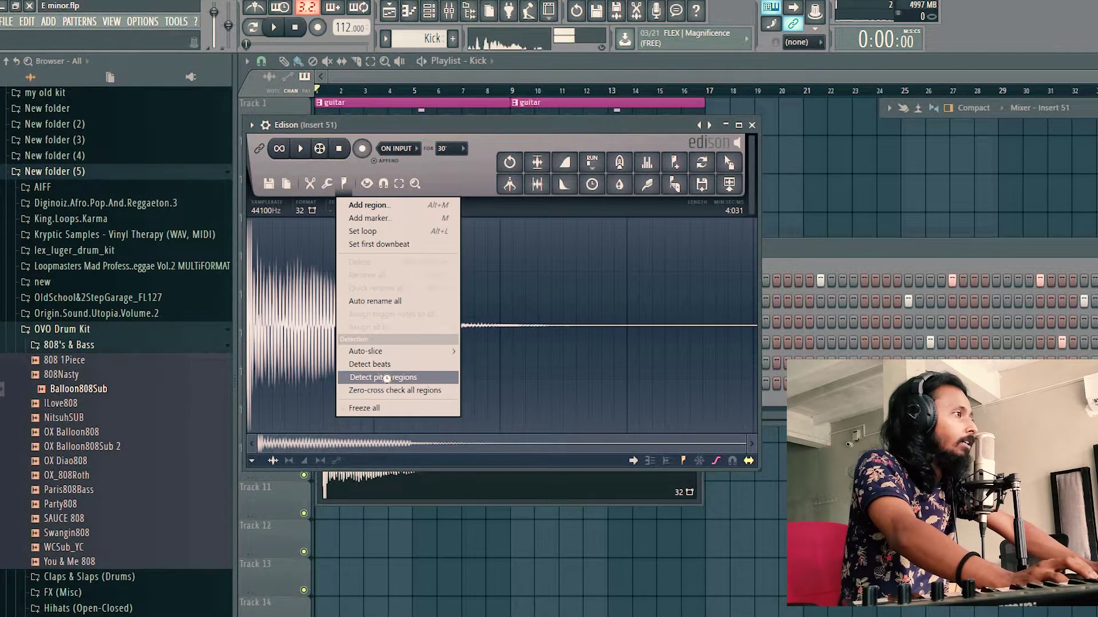
pyautogui.click(387, 378)
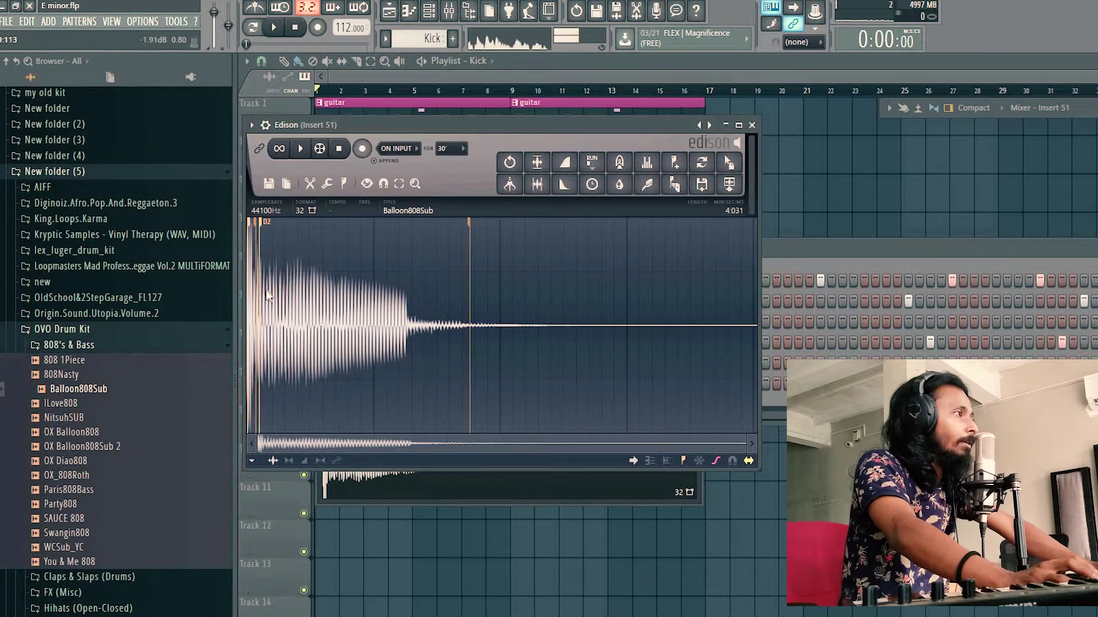
pyautogui.scroll(6, 267, 296)
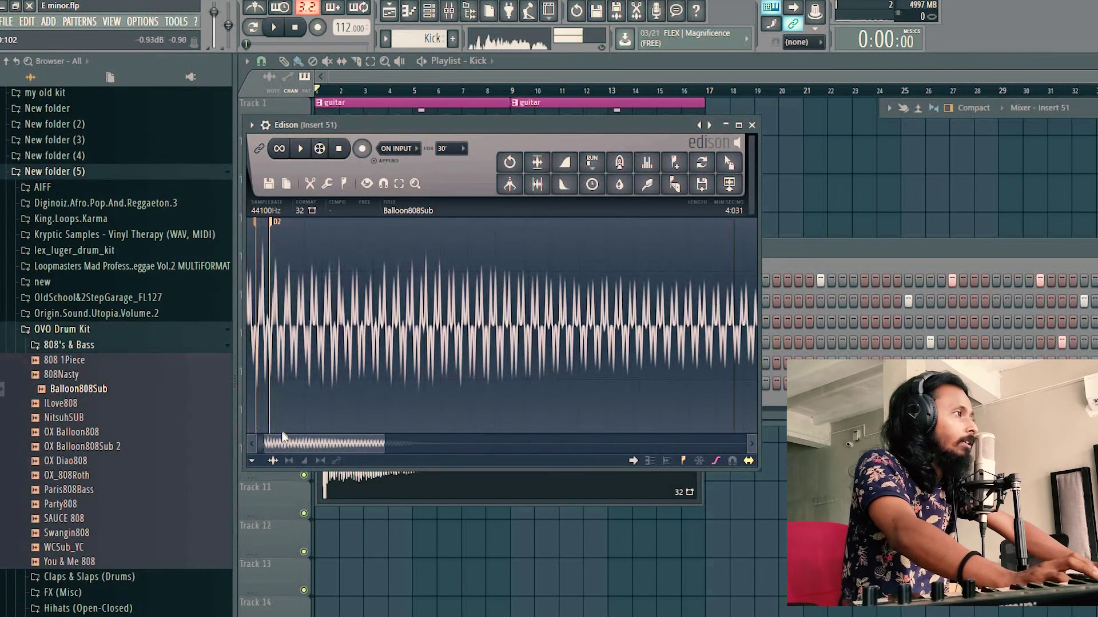
# Step: Close Edison and set the Balloon808Sub channel's root note to D5 with its volume envelope enabled
pyautogui.hscroll(-2, 267, 226)
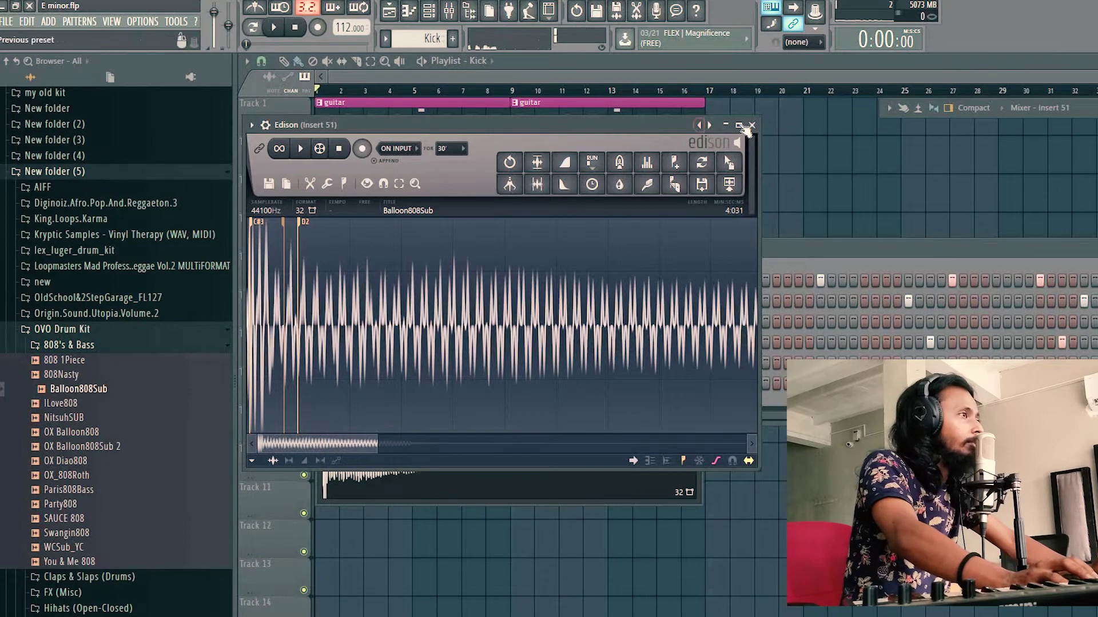
pyautogui.click(752, 126)
pyautogui.click(363, 221)
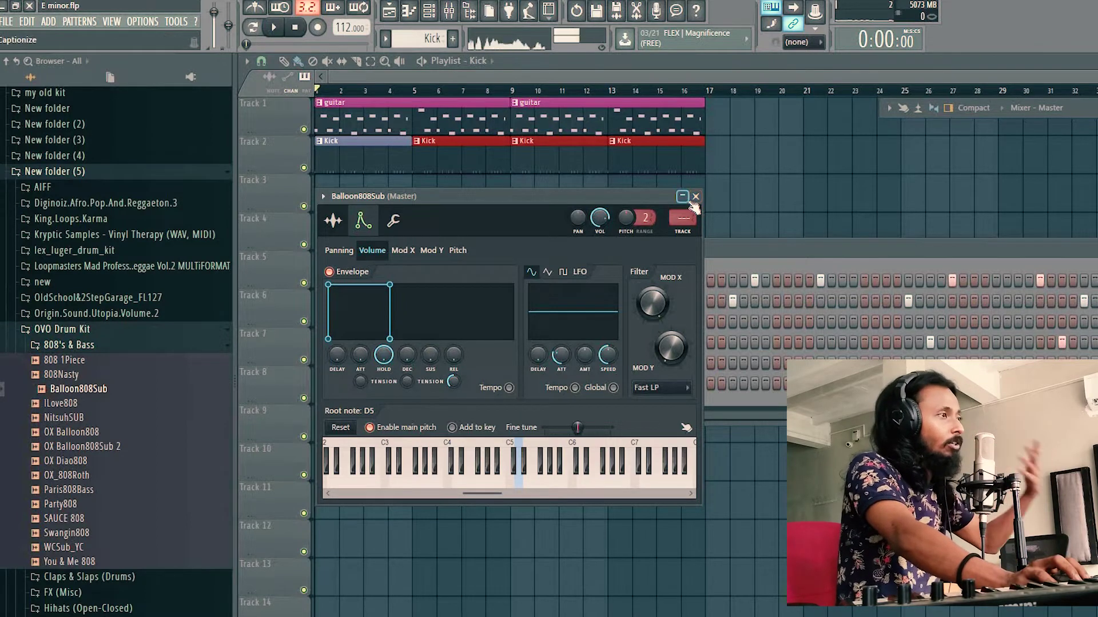
pyautogui.press('Escape')
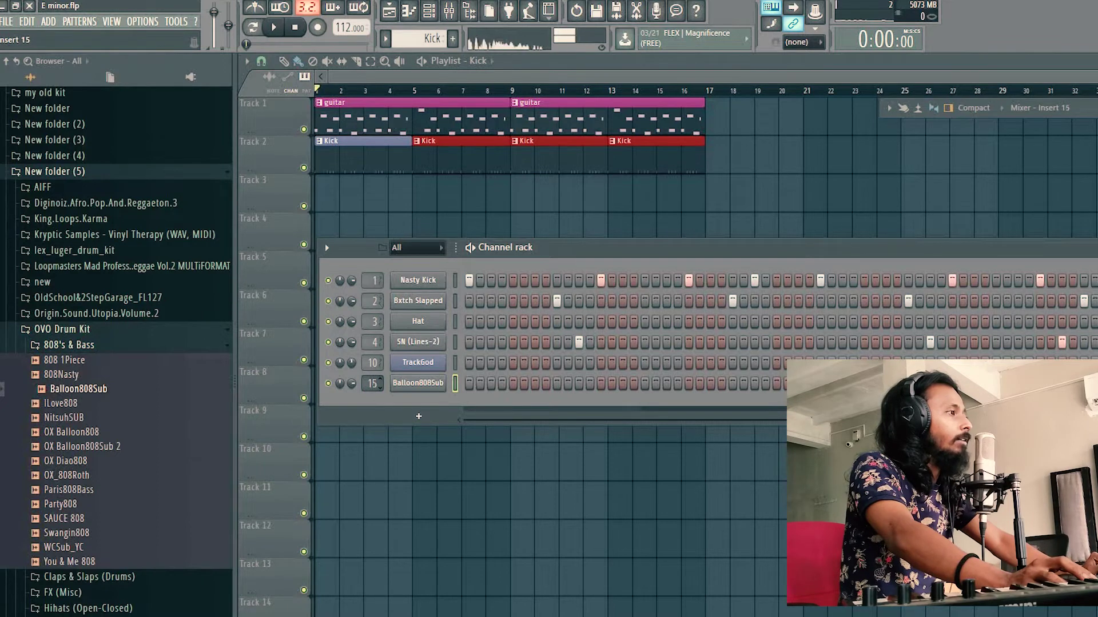
# Step: Play the arrangement and create a new pattern named Bass
pyautogui.click(469, 387)
pyautogui.press('space')
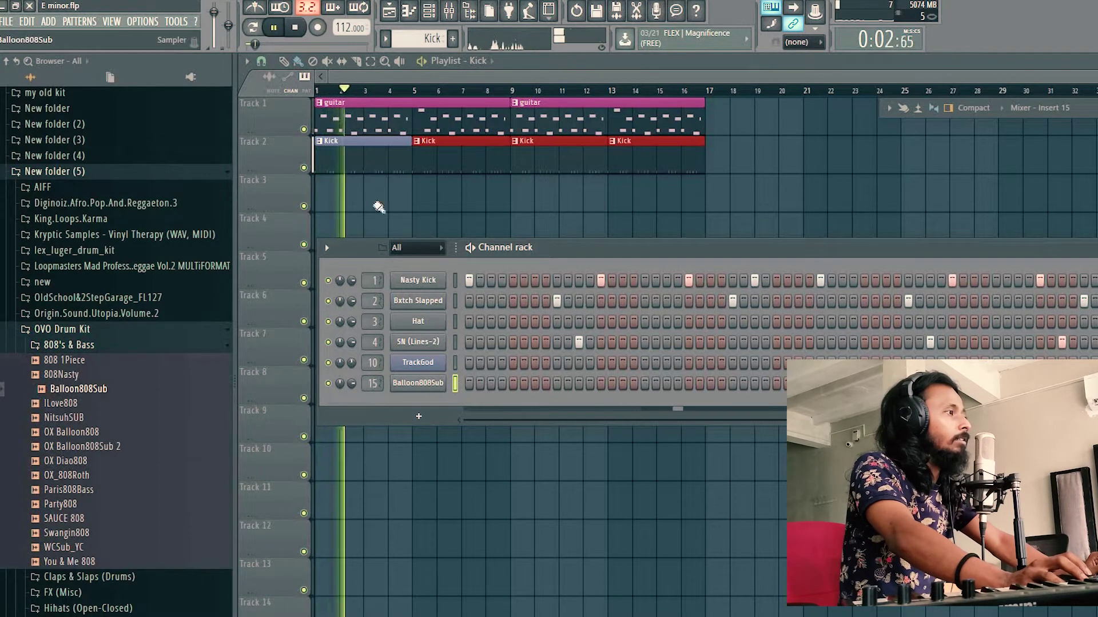
pyautogui.click(421, 162)
pyautogui.click(455, 39)
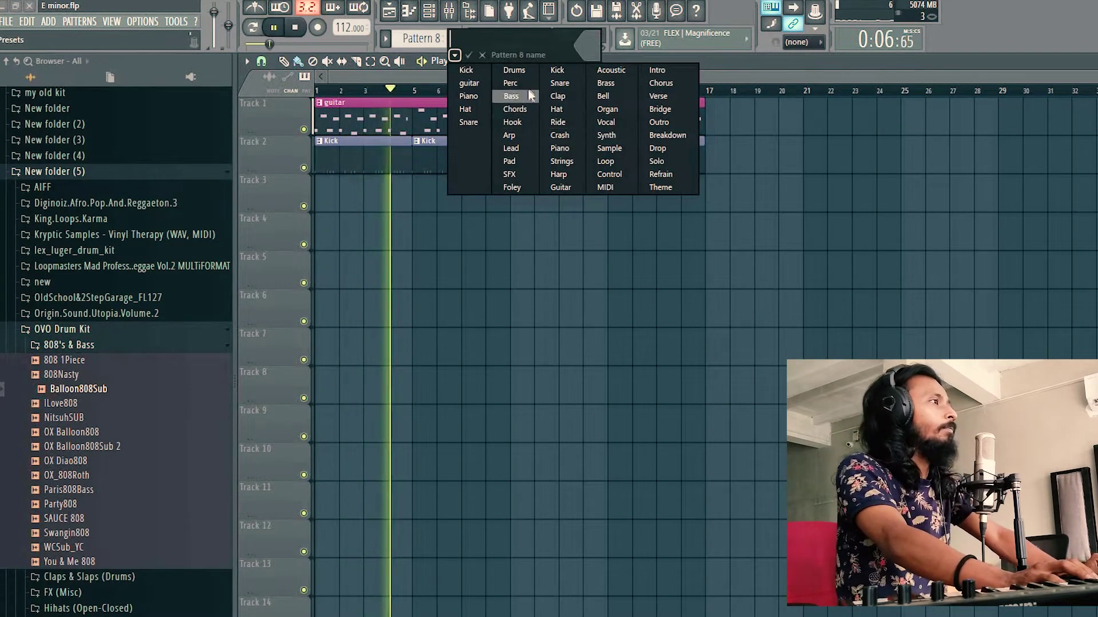
pyautogui.click(510, 96)
# Step: Place four consecutive four-bar Bass clips on Track 3, filling bars 1 to 16
pyautogui.click(350, 189)
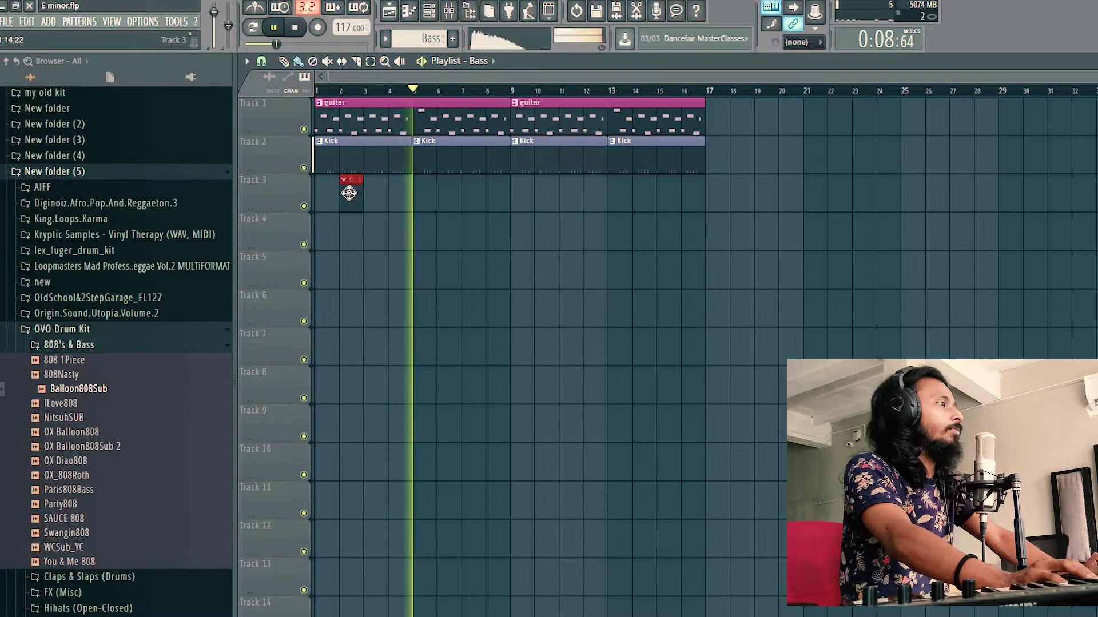
pyautogui.moveTo(350, 189)
pyautogui.mouseDown()
pyautogui.moveTo(321, 188)
pyautogui.moveTo(410, 194)
pyautogui.mouseUp()
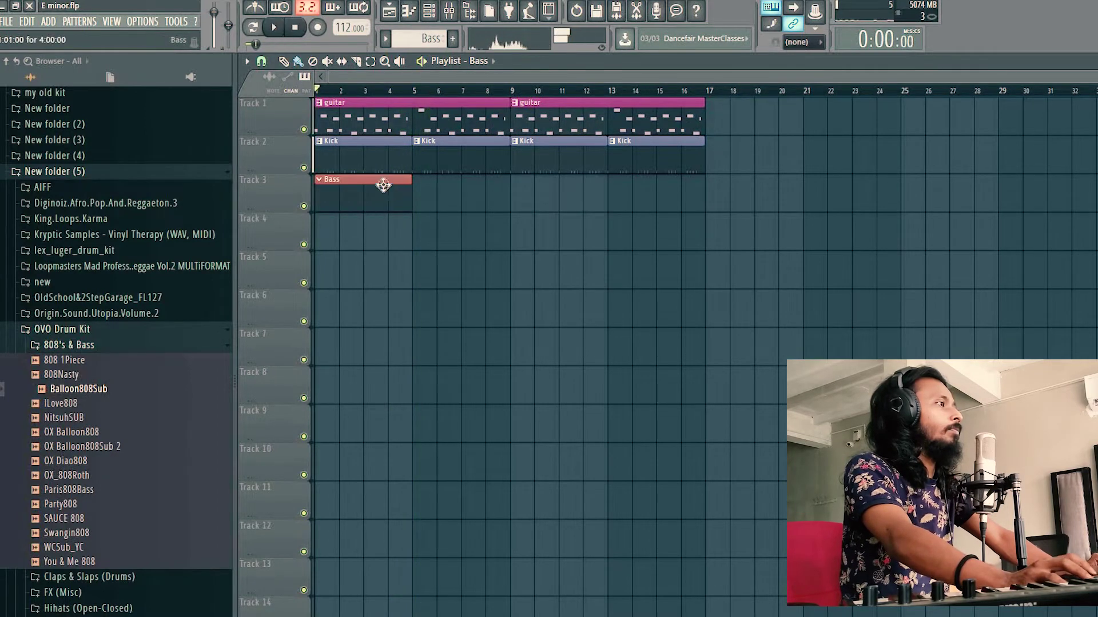
pyautogui.click(421, 191)
pyautogui.click(522, 188)
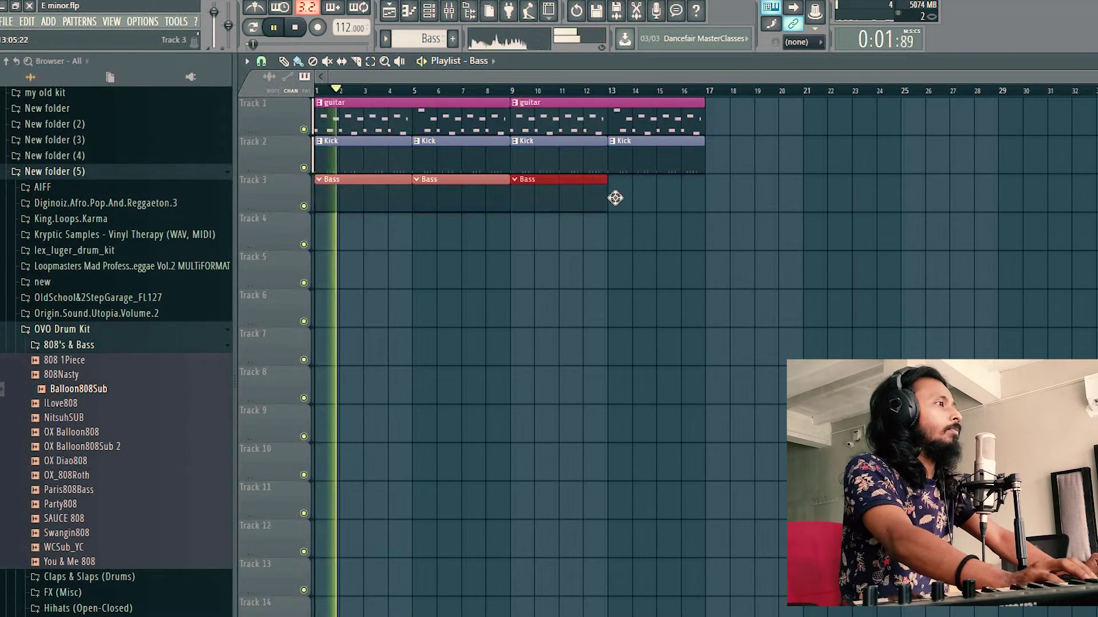
pyautogui.click(615, 195)
# Step: Open the Balloon808Sub piano roll in the Bass pattern and place a D5 note at the start of bar 1
pyautogui.press('F6')
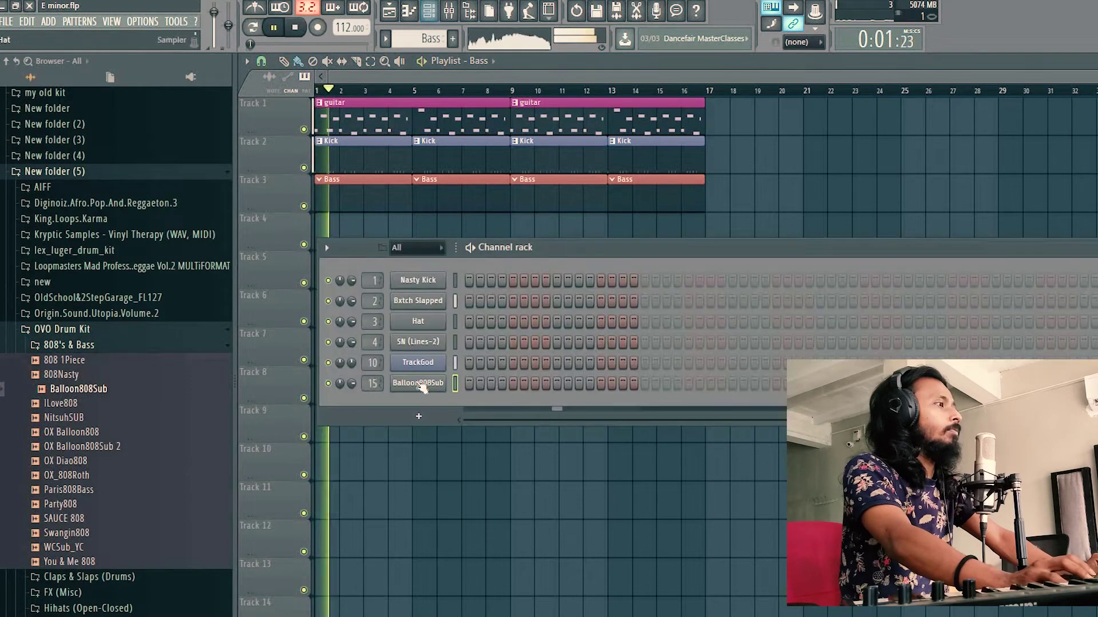
pyautogui.rightClick(445, 375)
pyautogui.click(474, 384)
pyautogui.press('space')
pyautogui.press('space')
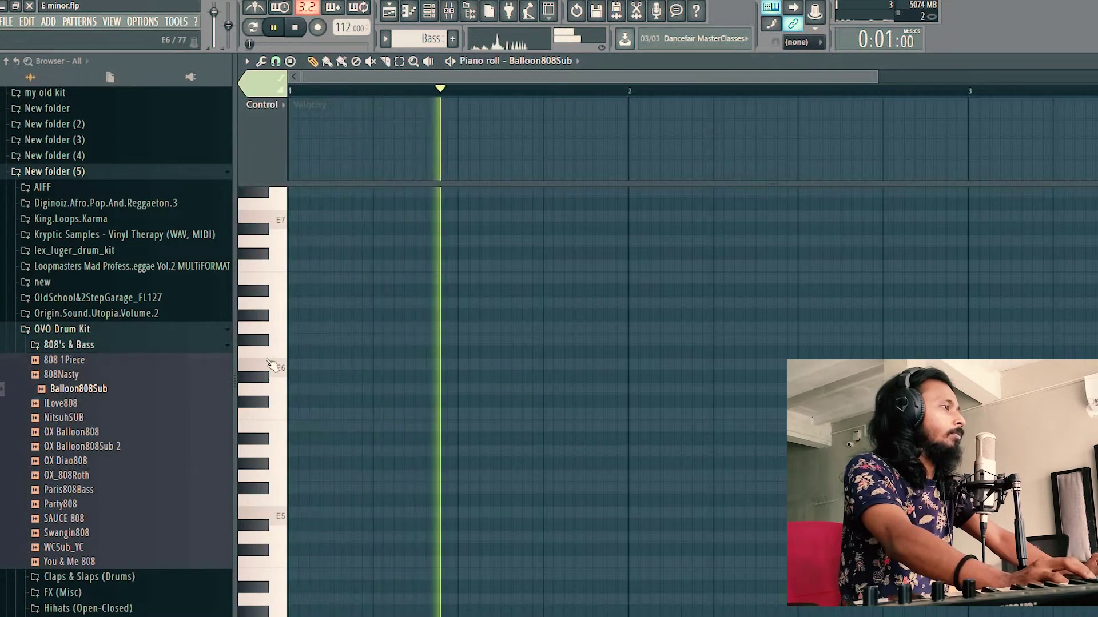
pyautogui.press('space')
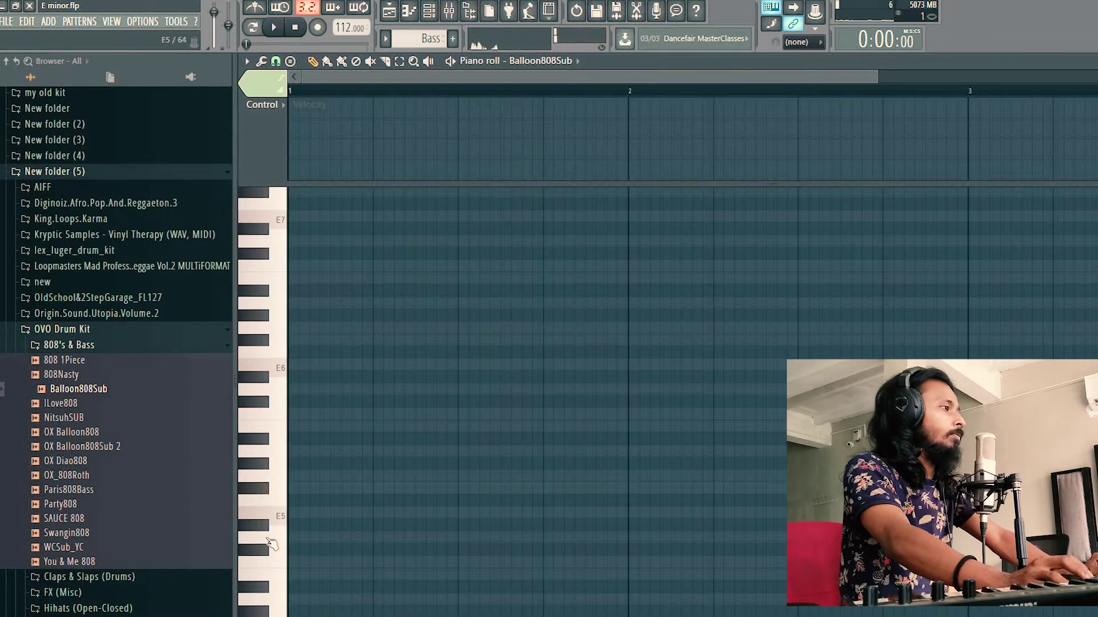
pyautogui.click(303, 540)
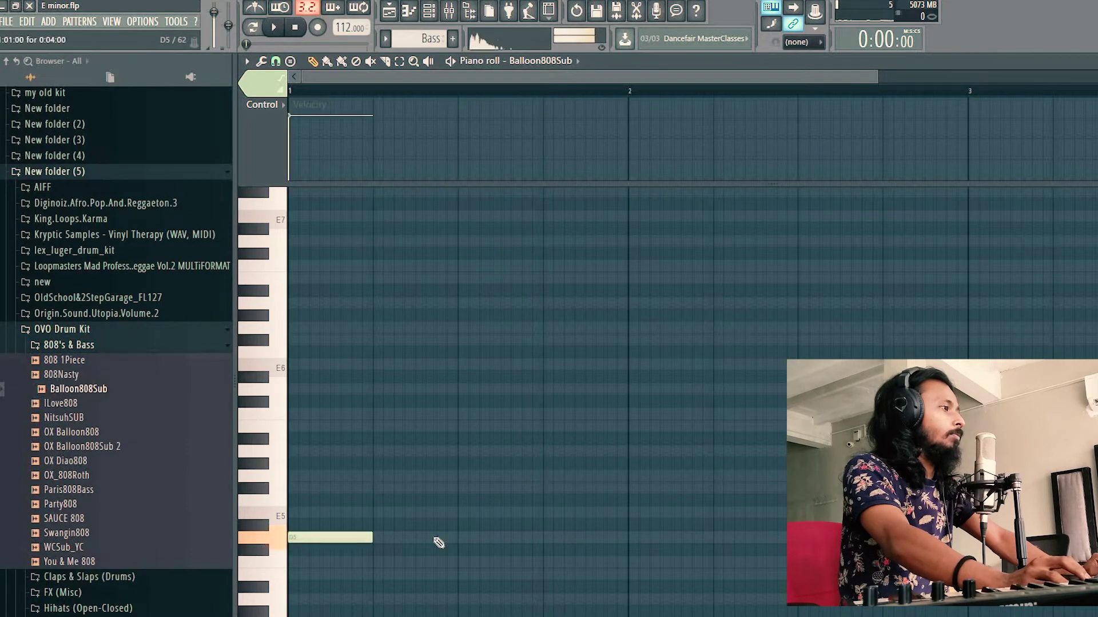
pyautogui.press('space')
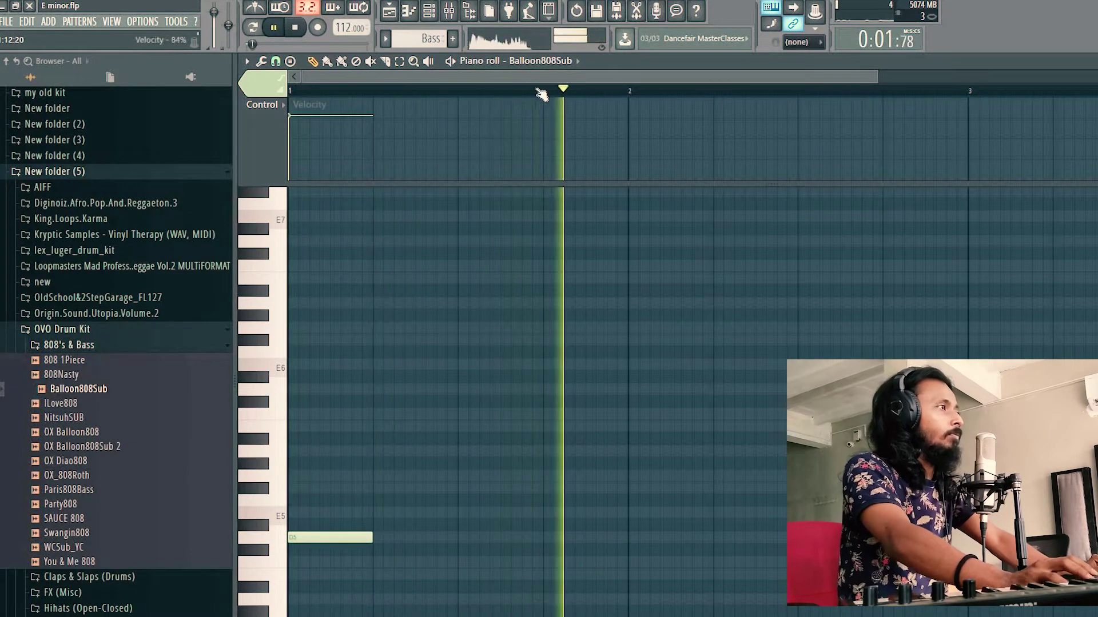
# Step: Add two-step notes in bar 2: D5 at 2:05:00, E5 at 2:07:00 and D5 at 2:11:00
pyautogui.moveTo(539, 93); pyautogui.dragTo(537, 169)
pyautogui.press('space')
pyautogui.click(549, 541)
pyautogui.press('space')
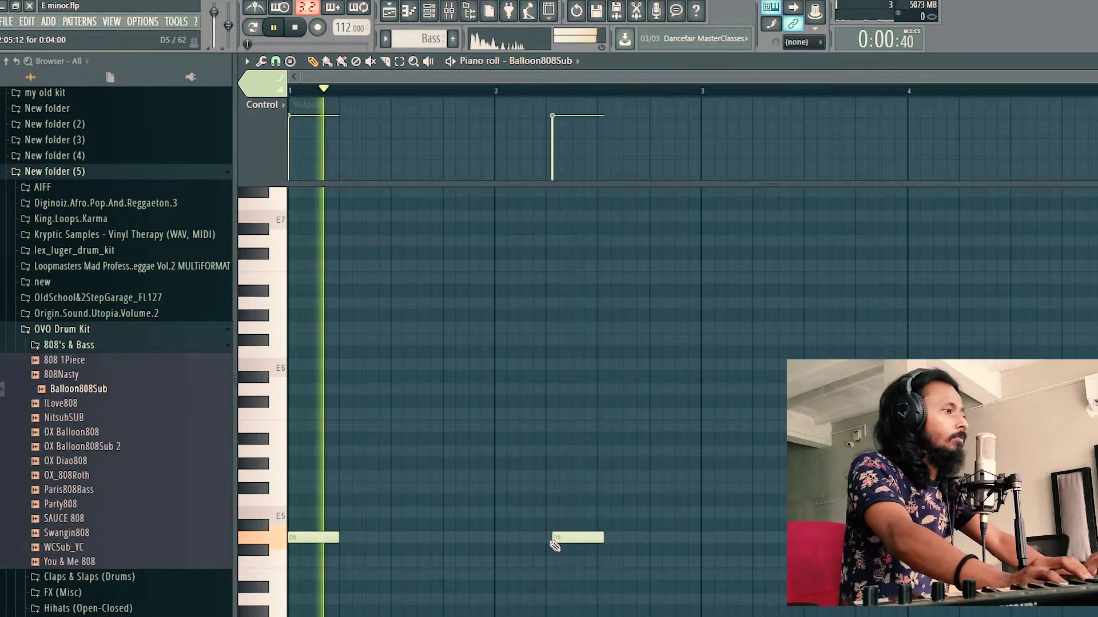
pyautogui.moveTo(594, 535); pyautogui.dragTo(571, 536)
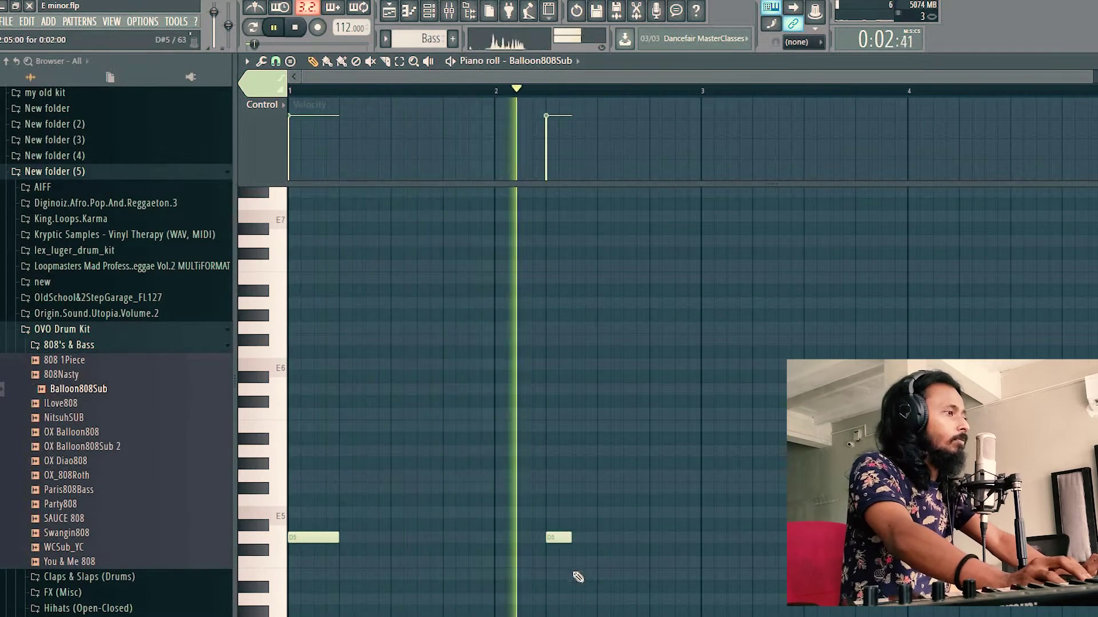
pyautogui.click(633, 540)
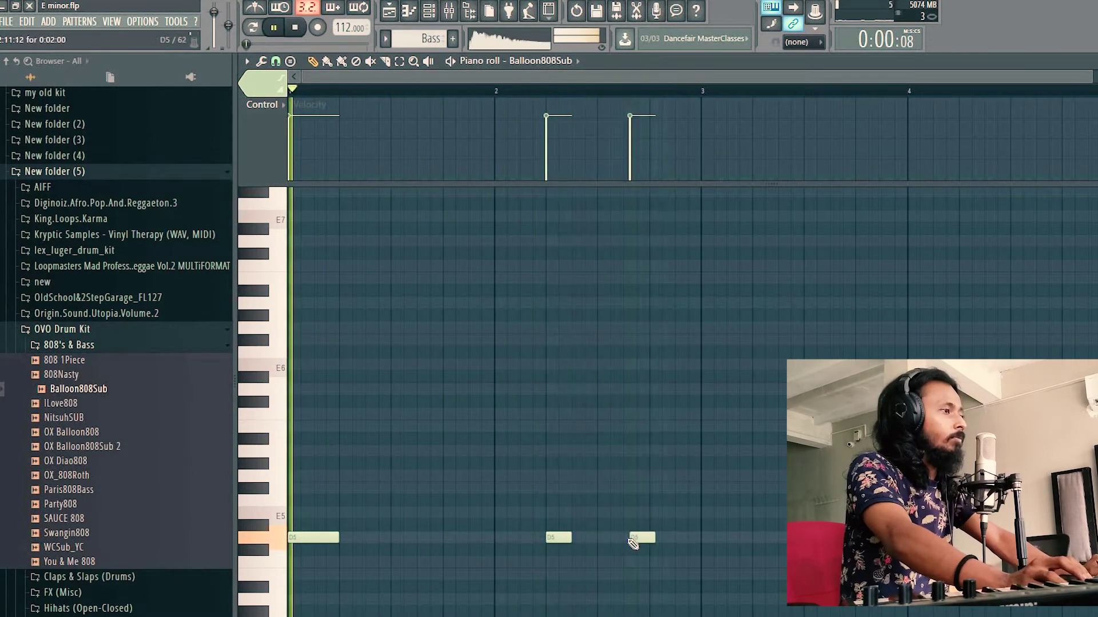
pyautogui.click(582, 514)
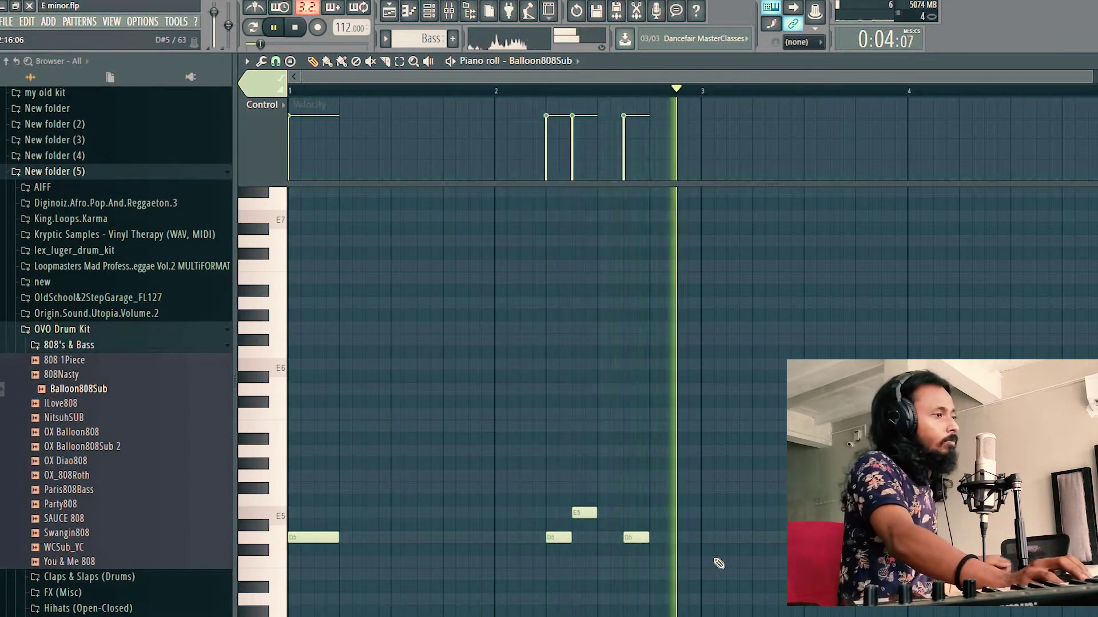
# Step: Add a D5 note at the start of bar 3 and a C5 note on its last beat, and make the notes legato
pyautogui.press('space')
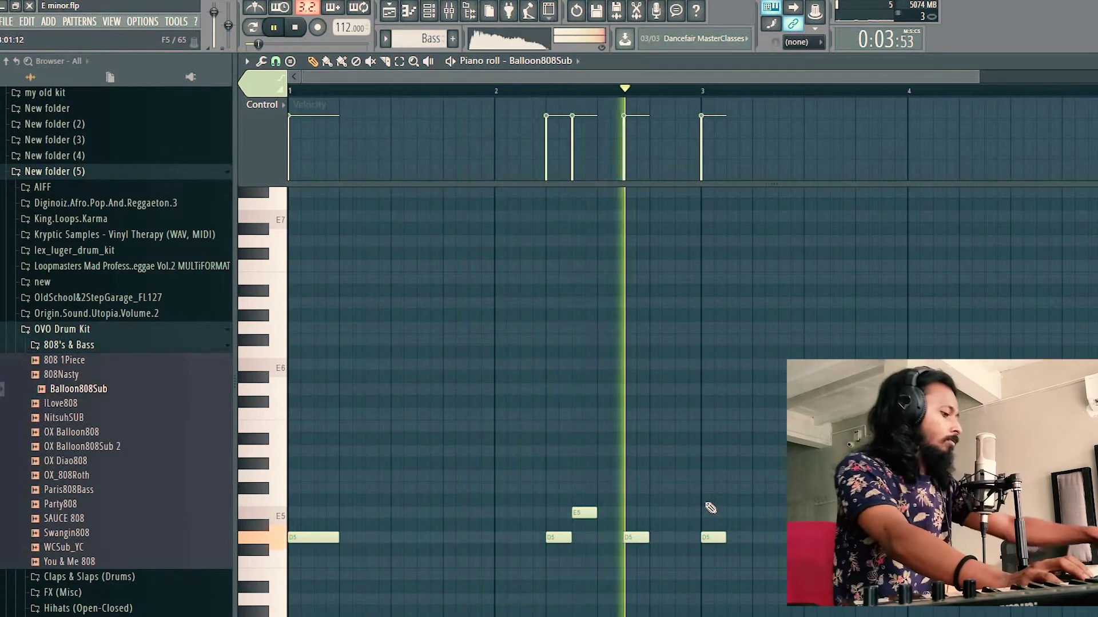
pyautogui.hotkey('ctrl', 'l')
pyautogui.moveTo(725, 538); pyautogui.dragTo(856, 538)
pyautogui.click(855, 538)
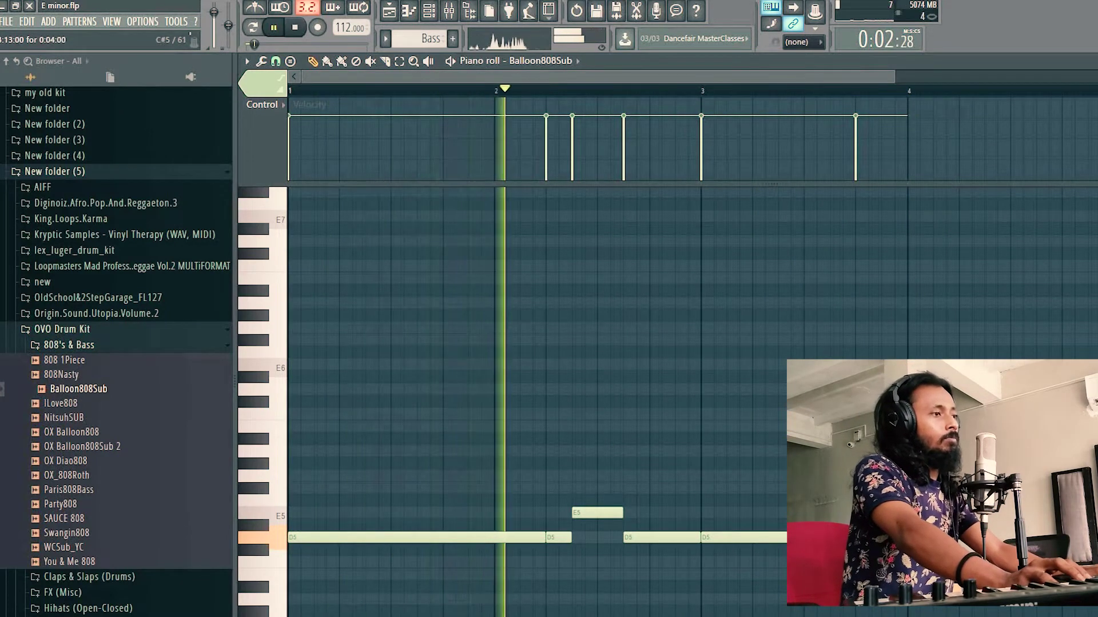
# Step: Shorten the D5 note just before bar 3 and add two short notes on the last beat of bar 4
pyautogui.scroll(-3, 731, 93)
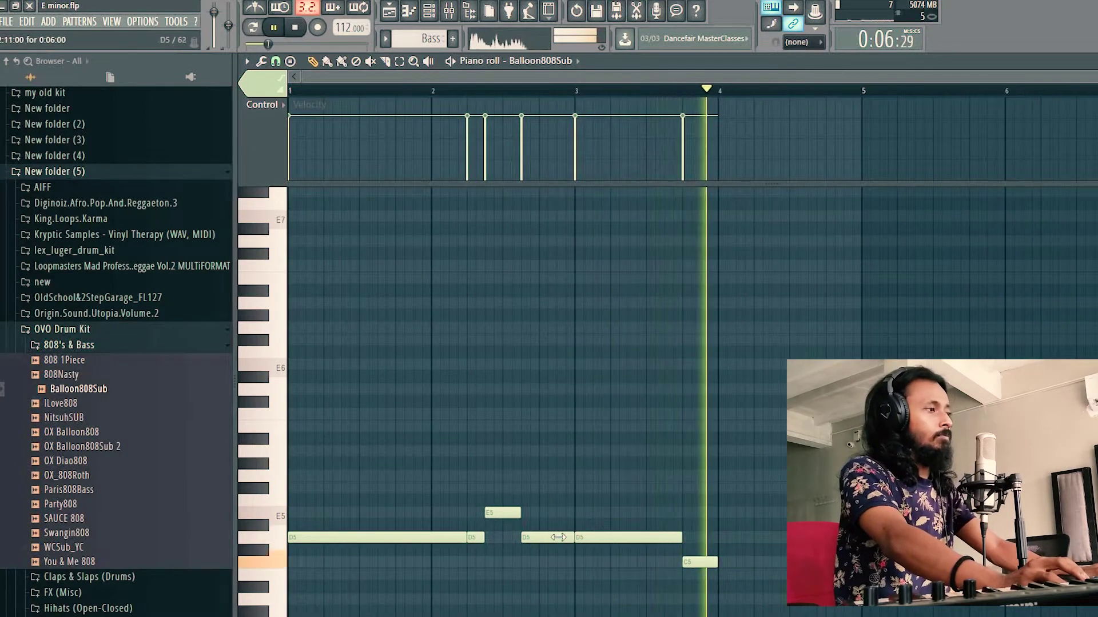
pyautogui.moveTo(574, 538); pyautogui.dragTo(560, 538)
pyautogui.click(828, 538)
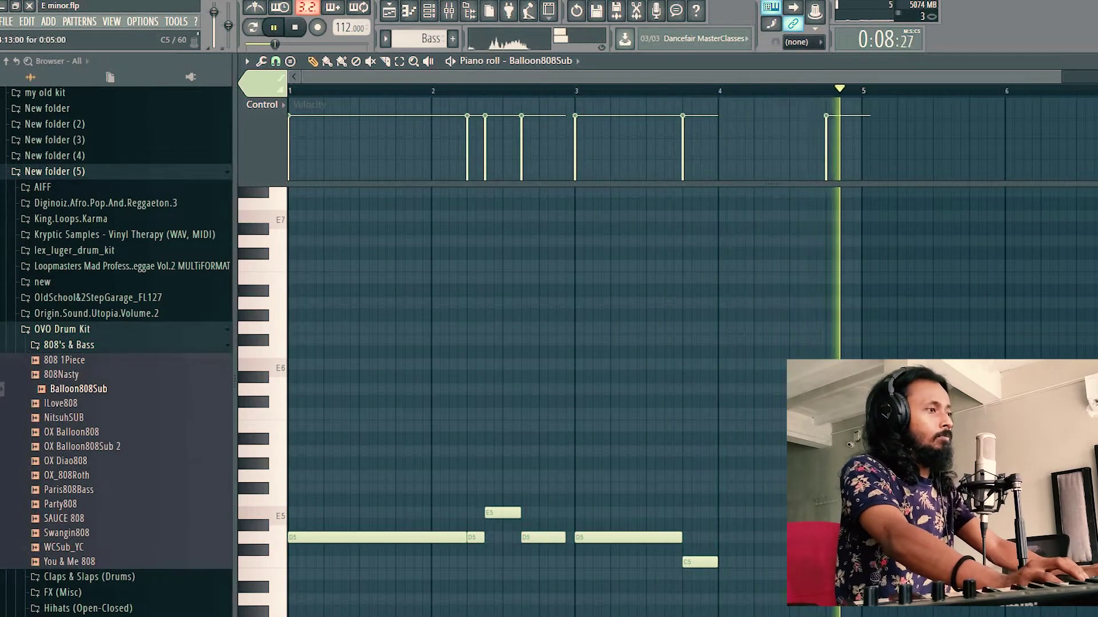
pyautogui.moveTo(869, 538); pyautogui.dragTo(843, 537)
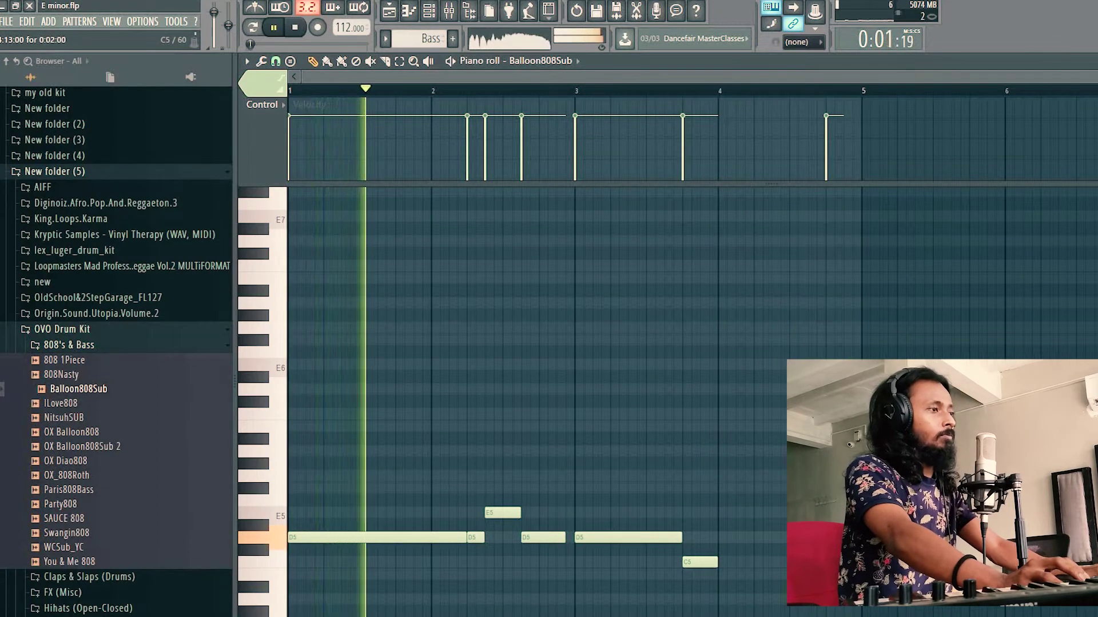
pyautogui.click(846, 537)
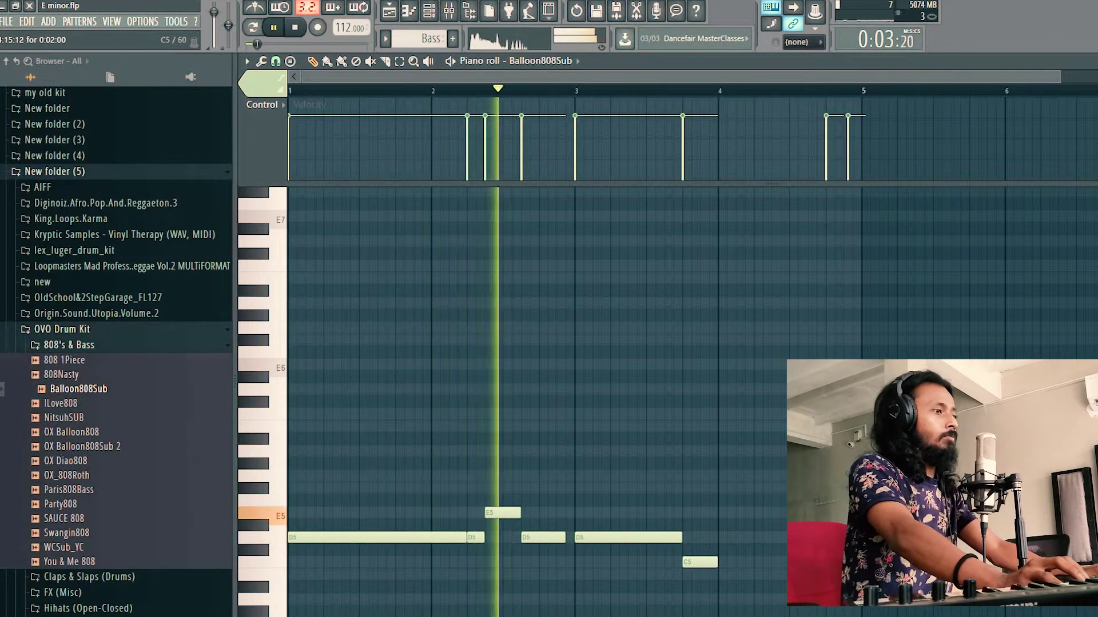
# Step: Add a D6 slide note at 2:09:00 lasting 0:02:00 and duplicate the bass phrase into the following four bars
pyautogui.click(512, 390)
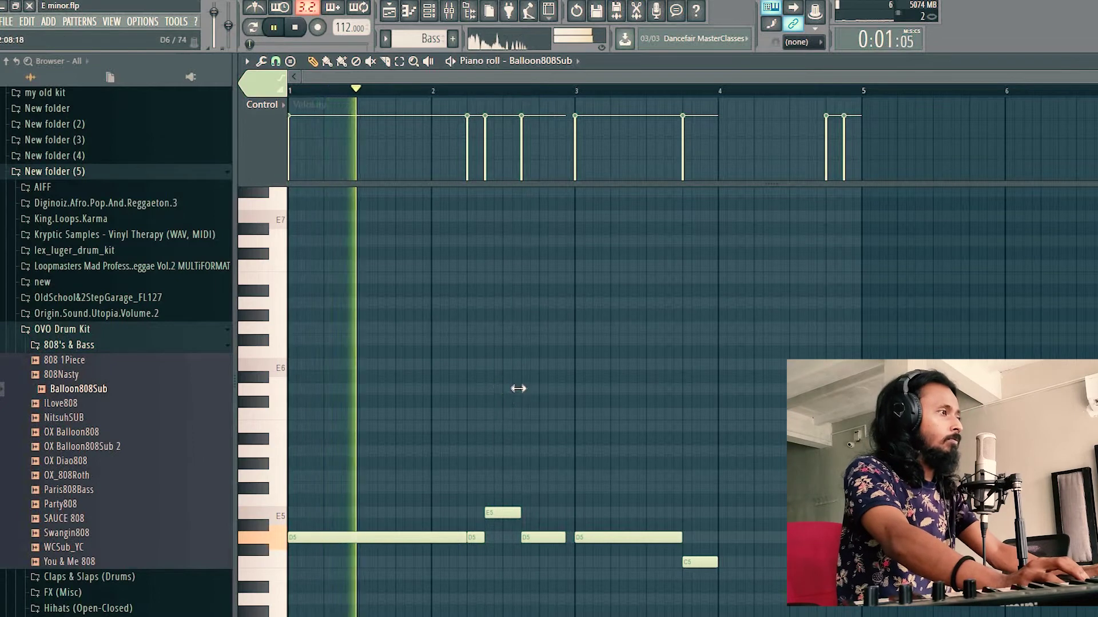
pyautogui.doubleClick(508, 391)
pyautogui.click(569, 362)
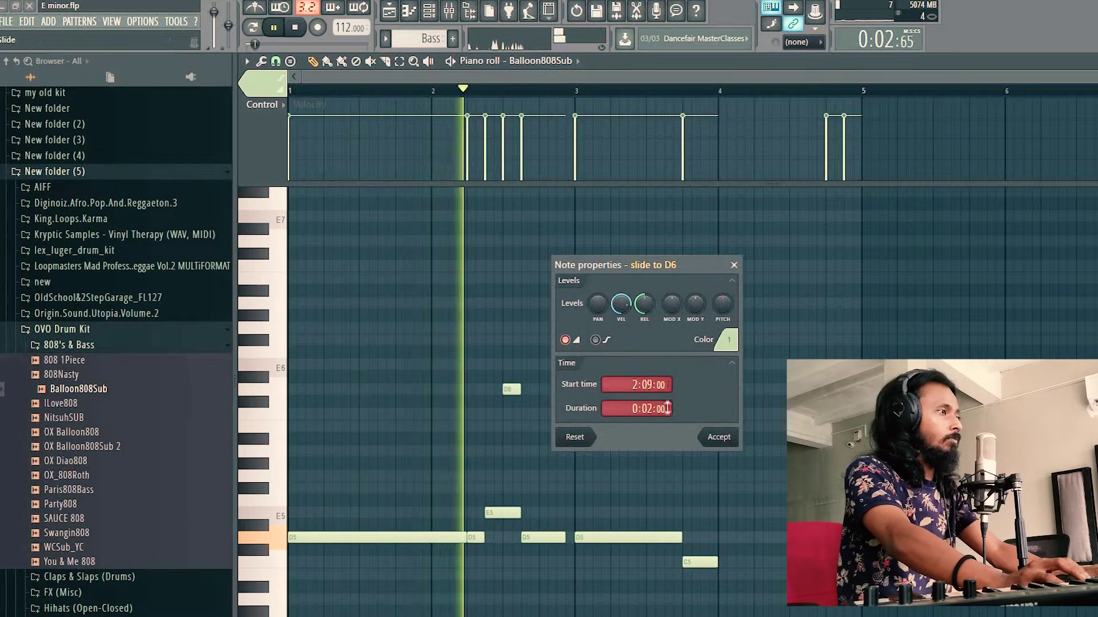
pyautogui.click(713, 436)
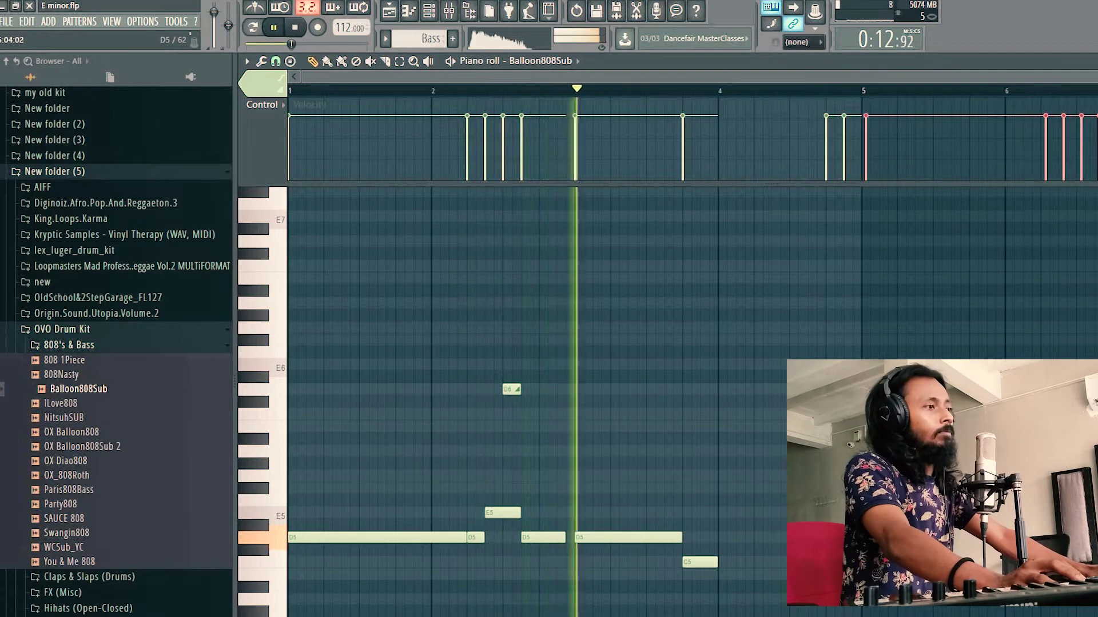
# Step: Remove every second Bass clip from Track 3 and extend the first one to eight bars
pyautogui.press('Escape')
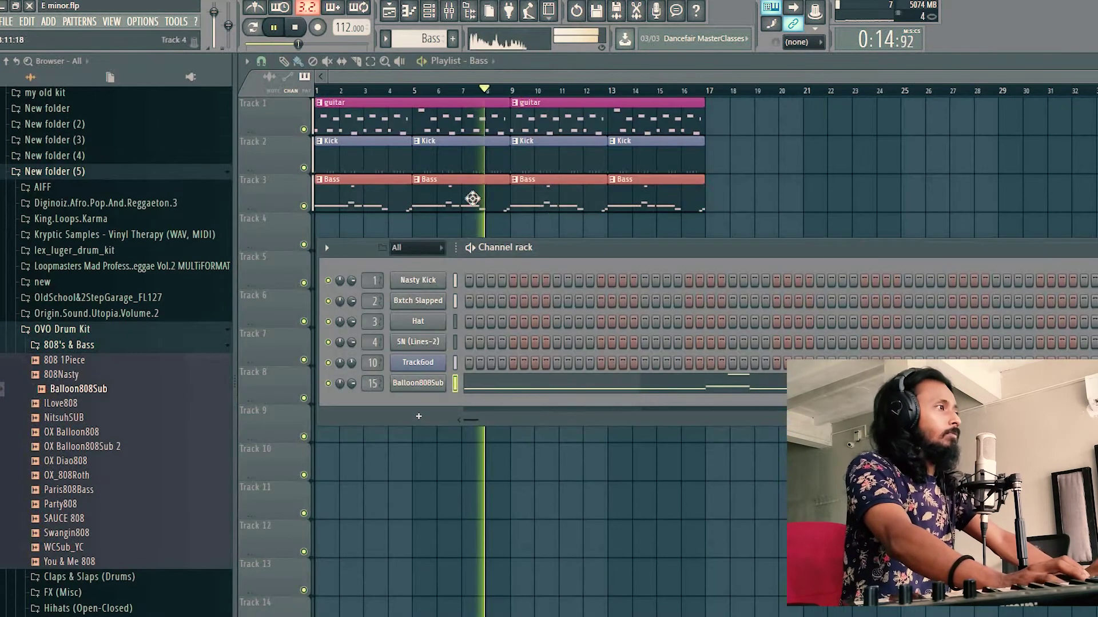
pyautogui.moveTo(473, 201)
pyautogui.mouseDown()
pyautogui.moveTo(655, 199)
pyautogui.moveTo(558, 199)
pyautogui.mouseUp()
pyautogui.moveTo(738, 366)
pyautogui.mouseDown()
pyautogui.moveTo(385, 201)
pyautogui.moveTo(401, 195)
pyautogui.mouseUp()
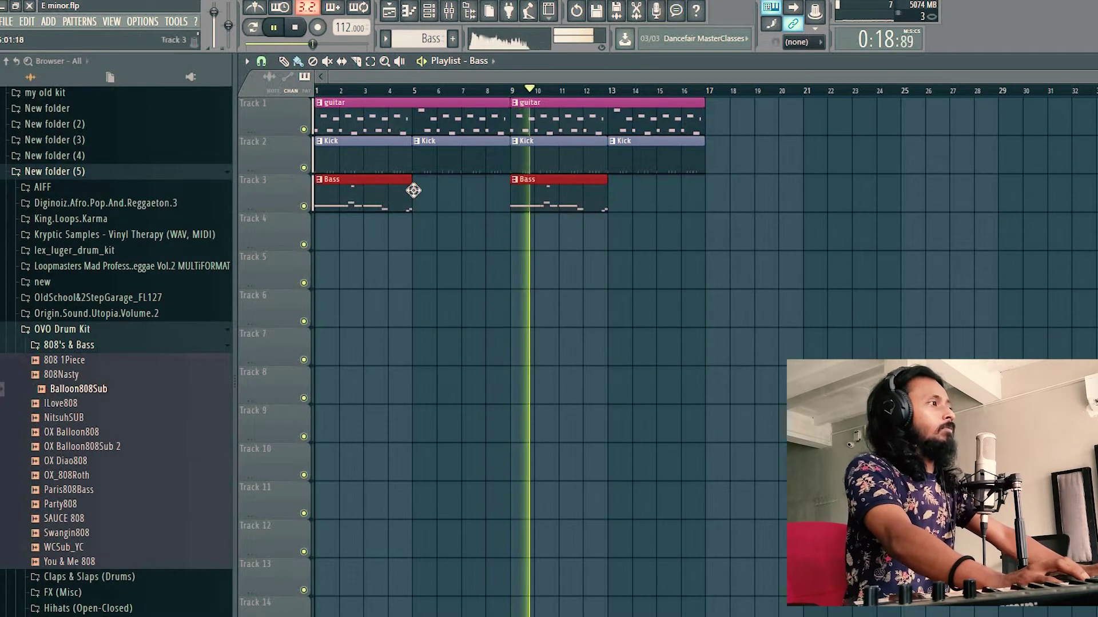
pyautogui.click(416, 191)
pyautogui.moveTo(478, 191); pyautogui.dragTo(517, 189)
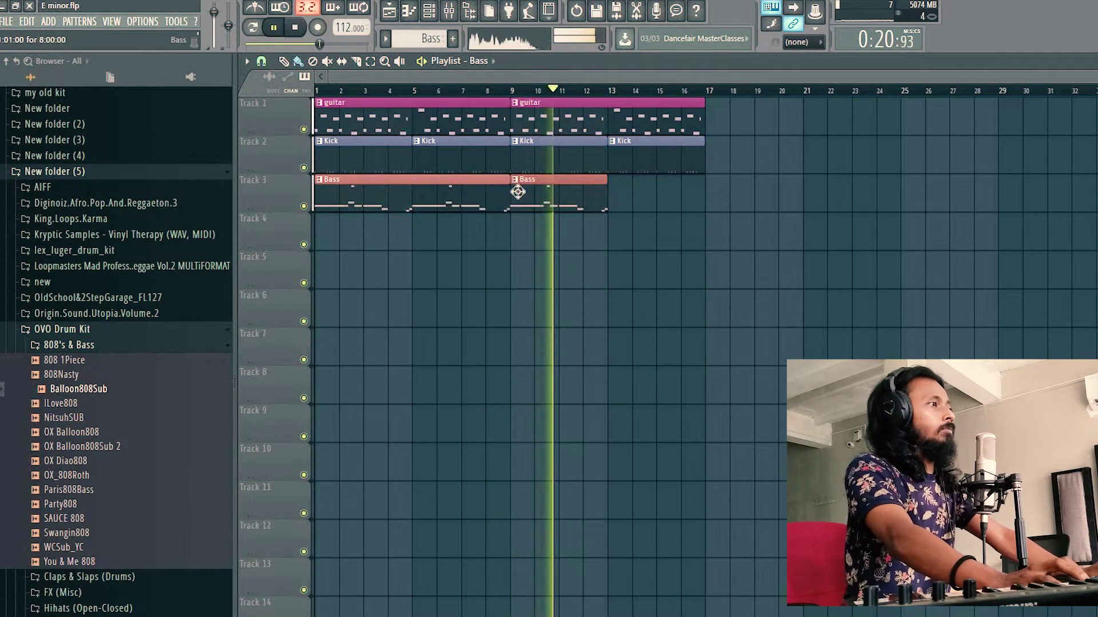
# Step: Move the Kick and Bass clips to start at bar 17 and duplicate the guitar and Bass clips through bar 32
pyautogui.moveTo(379, 202); pyautogui.dragTo(749, 140)
pyautogui.click(761, 180)
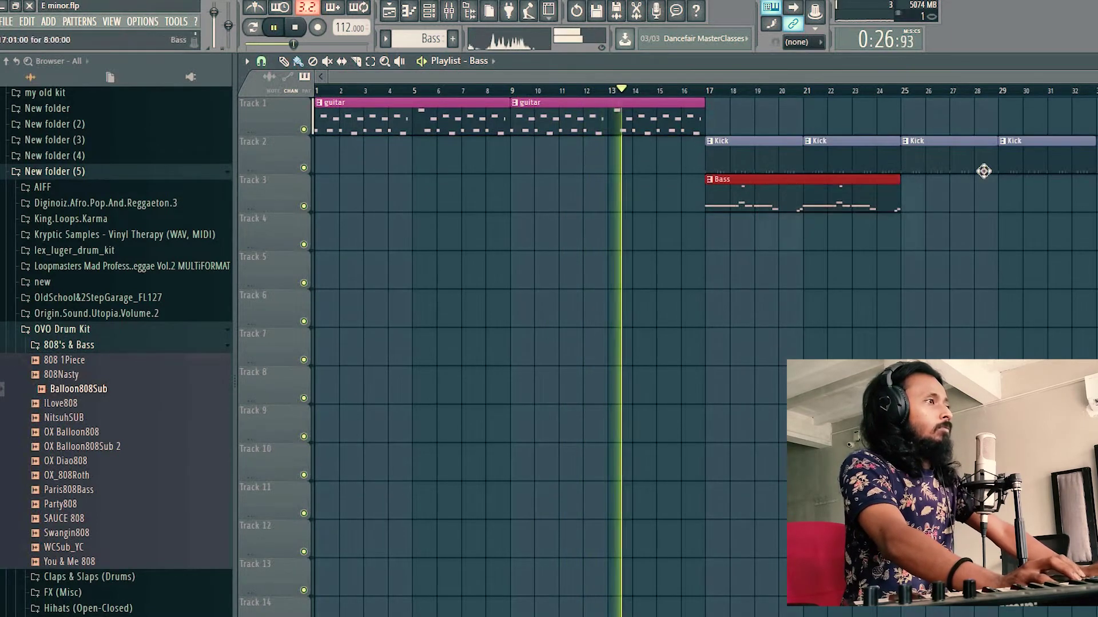
pyautogui.moveTo(983, 176); pyautogui.dragTo(943, 176)
pyautogui.moveTo(732, 123); pyautogui.dragTo(938, 106)
pyautogui.click(973, 307)
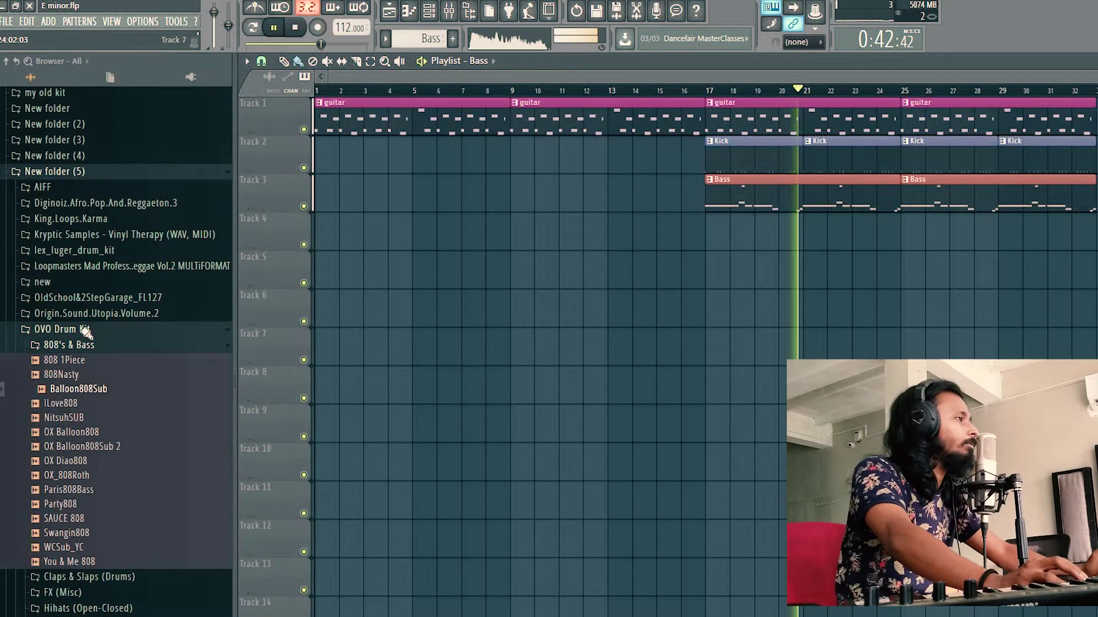
# Step: Stop playback and preview Click Clack HiHat from the OVO Drum Kit's Hihats (Open-Closed) folder
pyautogui.press('space')
pyautogui.click(80, 348)
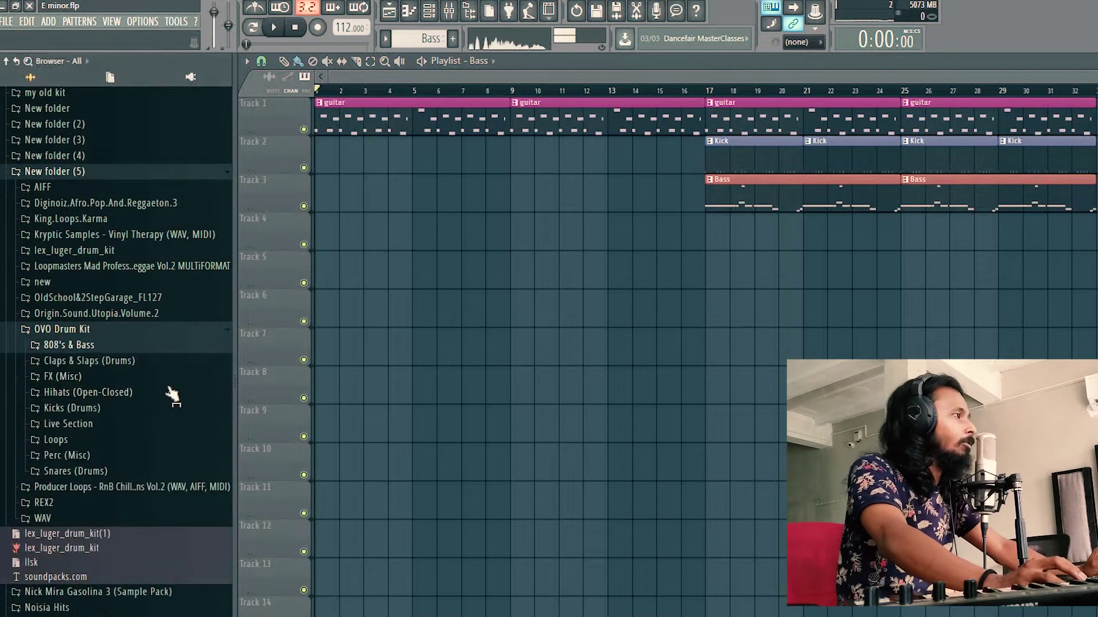
pyautogui.click(68, 394)
pyautogui.click(70, 437)
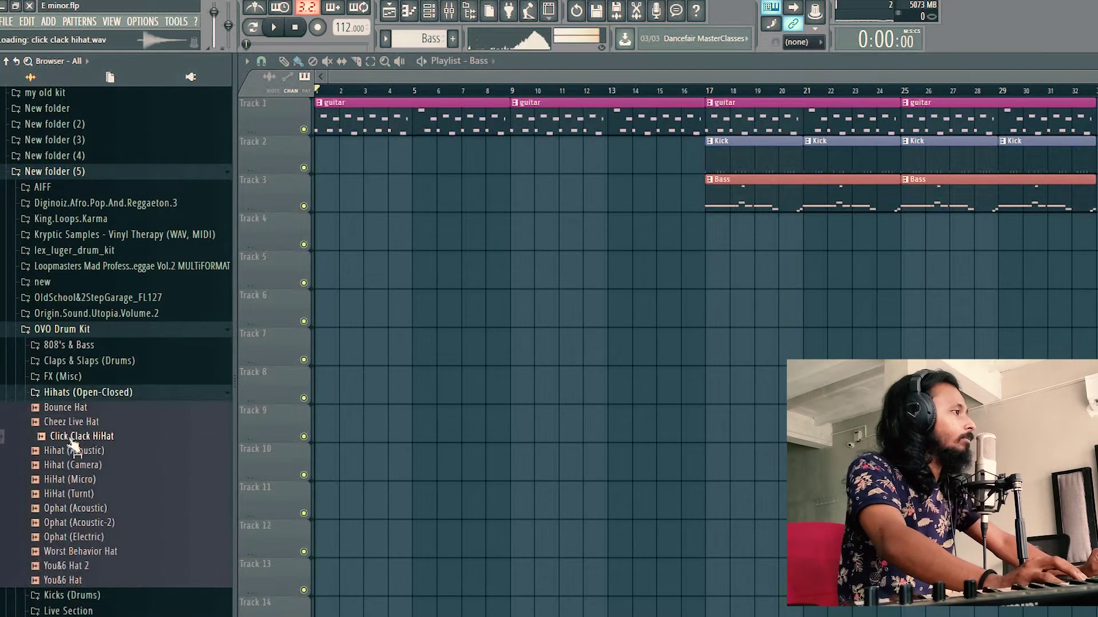
# Step: Create a pattern named Hat and place four four-bar clips of it on Track 4 from bar 17 through bar 32
pyautogui.click(455, 40)
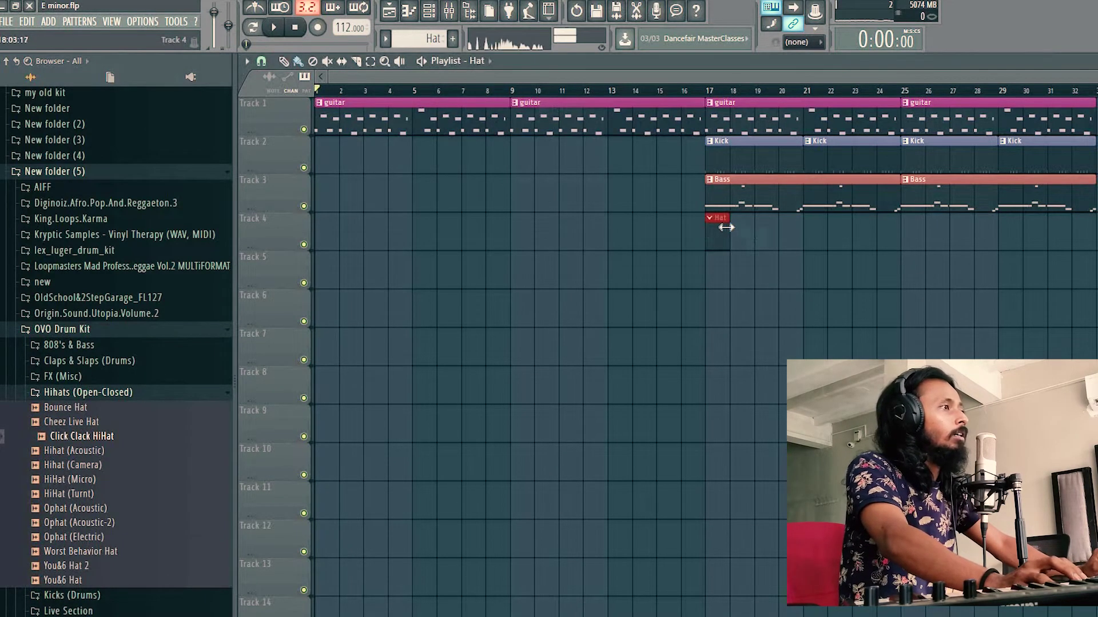
pyautogui.moveTo(815, 232); pyautogui.dragTo(1024, 228)
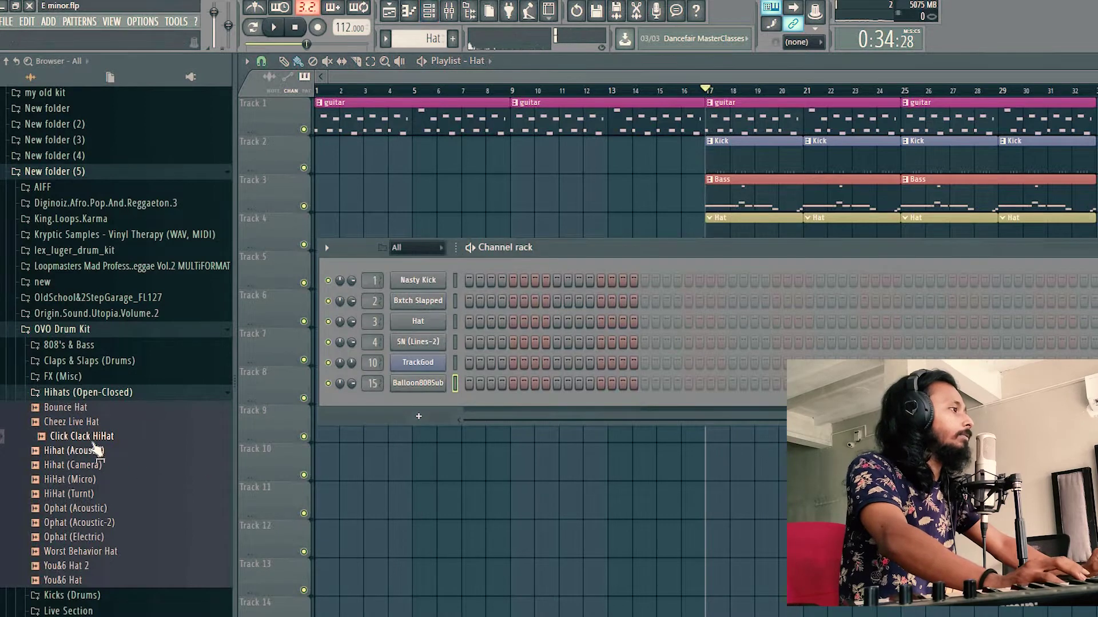
# Step: Replace the Hat channel's sample with Click Clack HiHat, fill every second step of it, and play the Hat pattern
pyautogui.moveTo(436, 354); pyautogui.dragTo(418, 321)
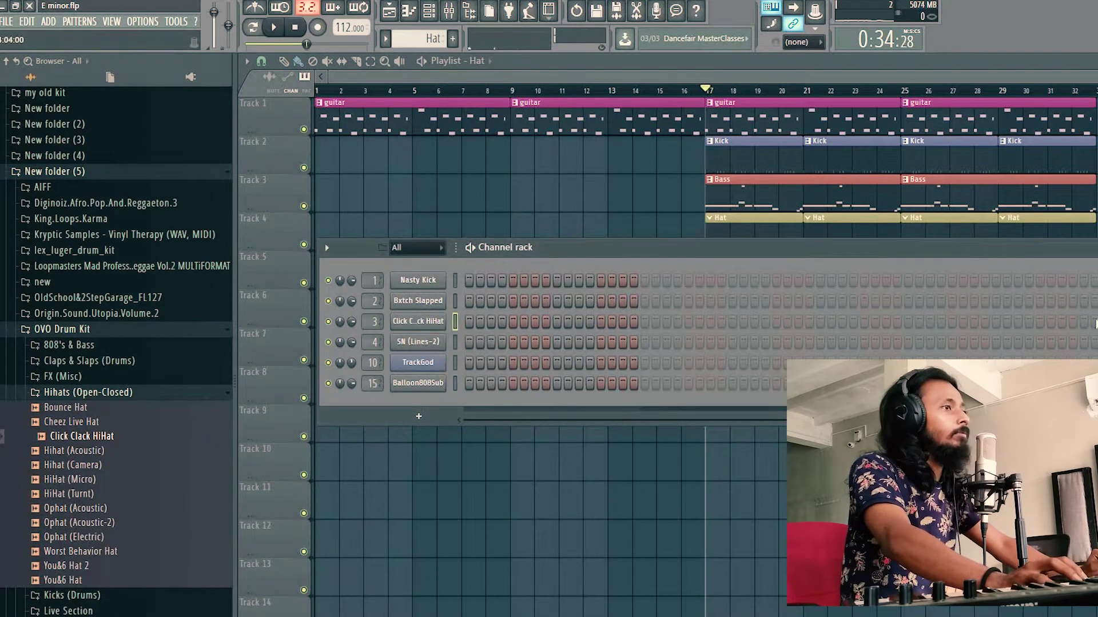
pyautogui.rightClick(513, 324)
pyautogui.click(588, 371)
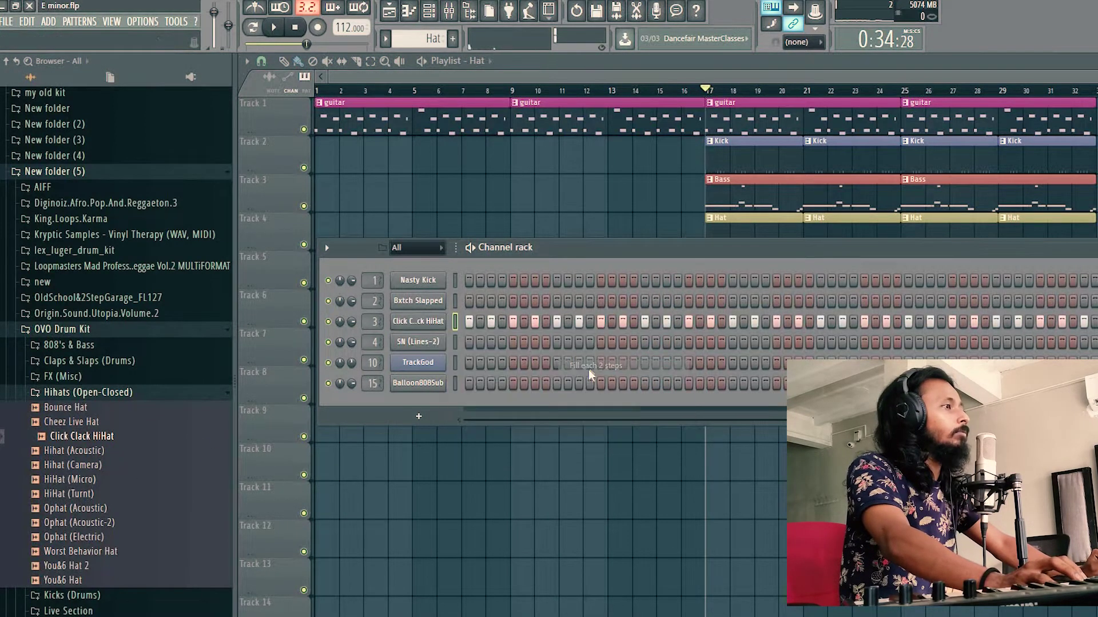
pyautogui.press('space')
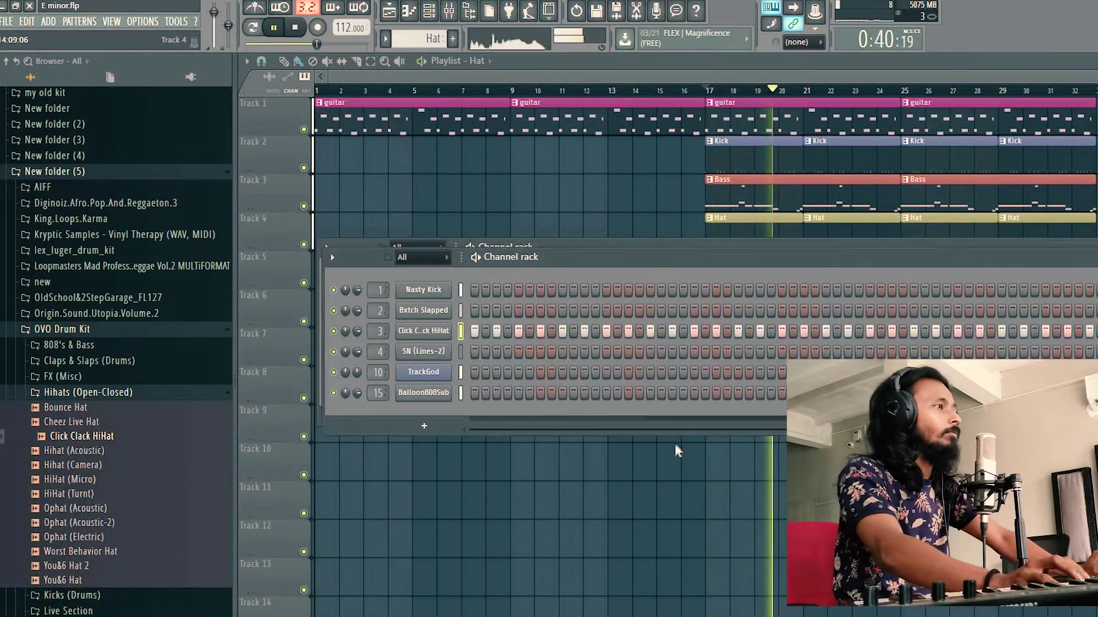
# Step: Show the Click Clack HiHat notes in the piano roll and restart playback of the hat pattern
pyautogui.moveTo(650, 252); pyautogui.dragTo(663, 372)
pyautogui.rightClick(451, 443)
pyautogui.click(466, 444)
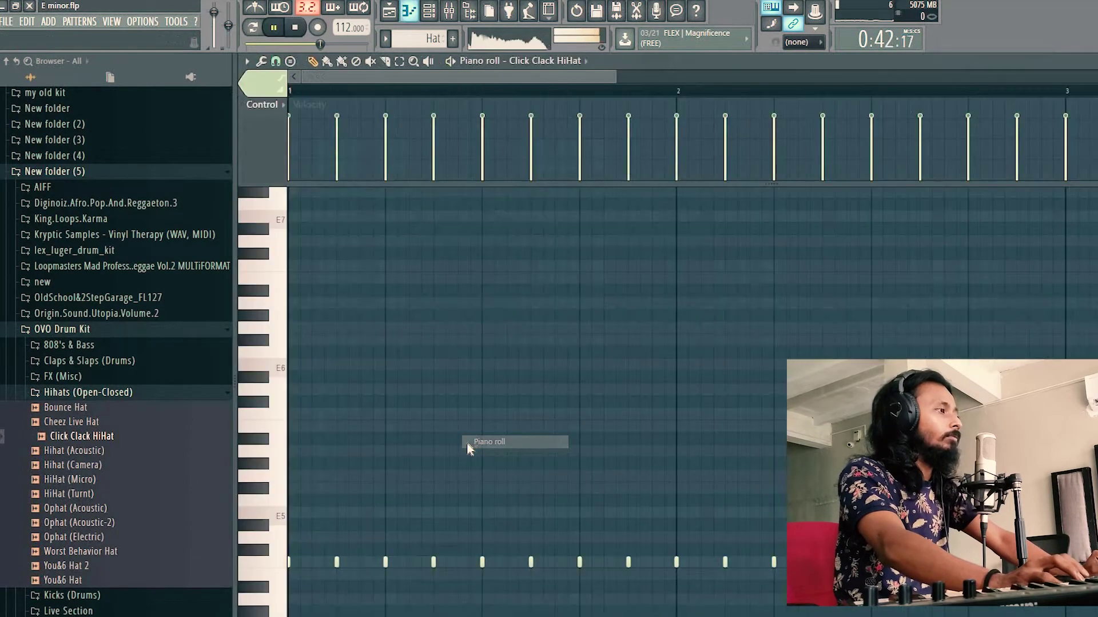
pyautogui.scroll(-3, 374, 478)
pyautogui.press('space')
pyautogui.press('space')
pyautogui.press('space')
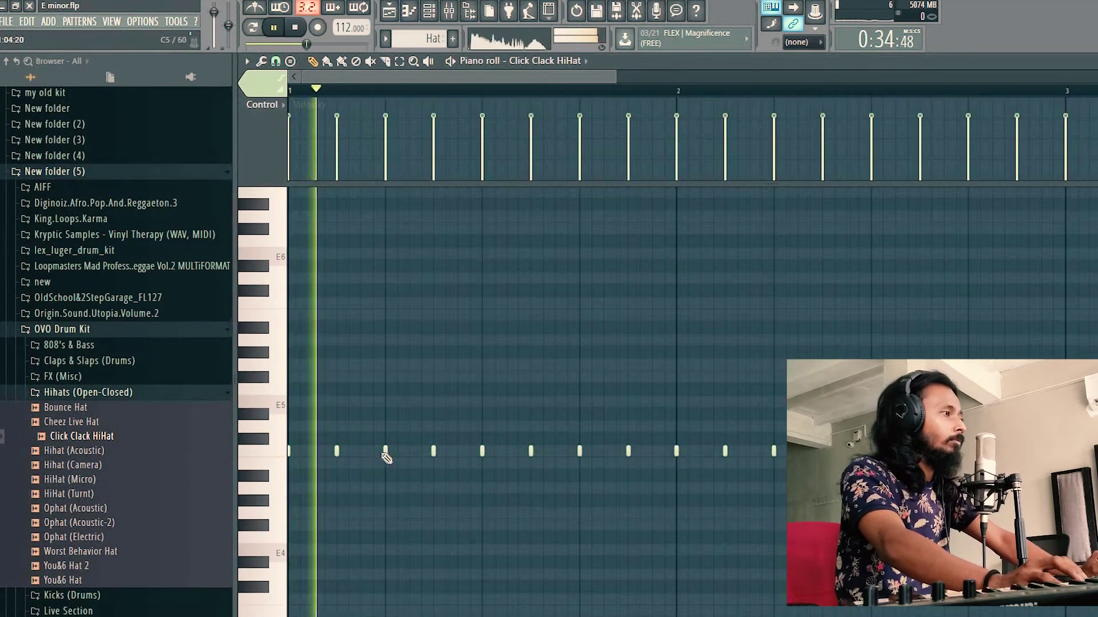
# Step: Build a roll in bar 1 by adding three C5 hits between the fourth and fifth notes, and delete the original sixth hit
pyautogui.click(400, 457)
pyautogui.hotkey('ctrl', 'z')
pyautogui.press('space')
pyautogui.press('space')
pyautogui.click(446, 451)
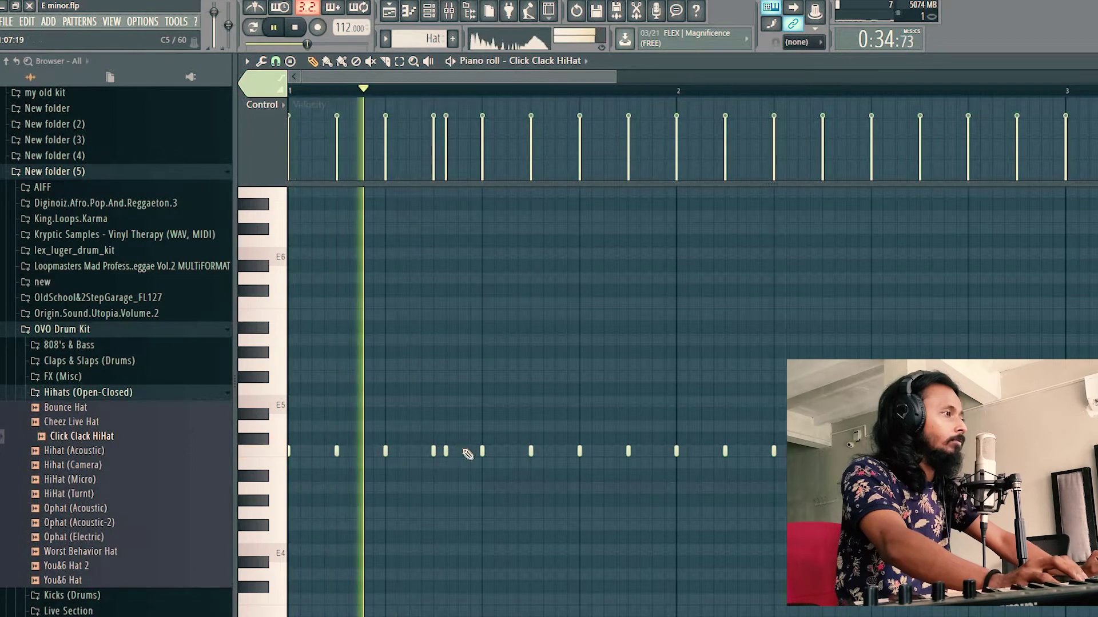
pyautogui.click(458, 451)
pyautogui.click(470, 451)
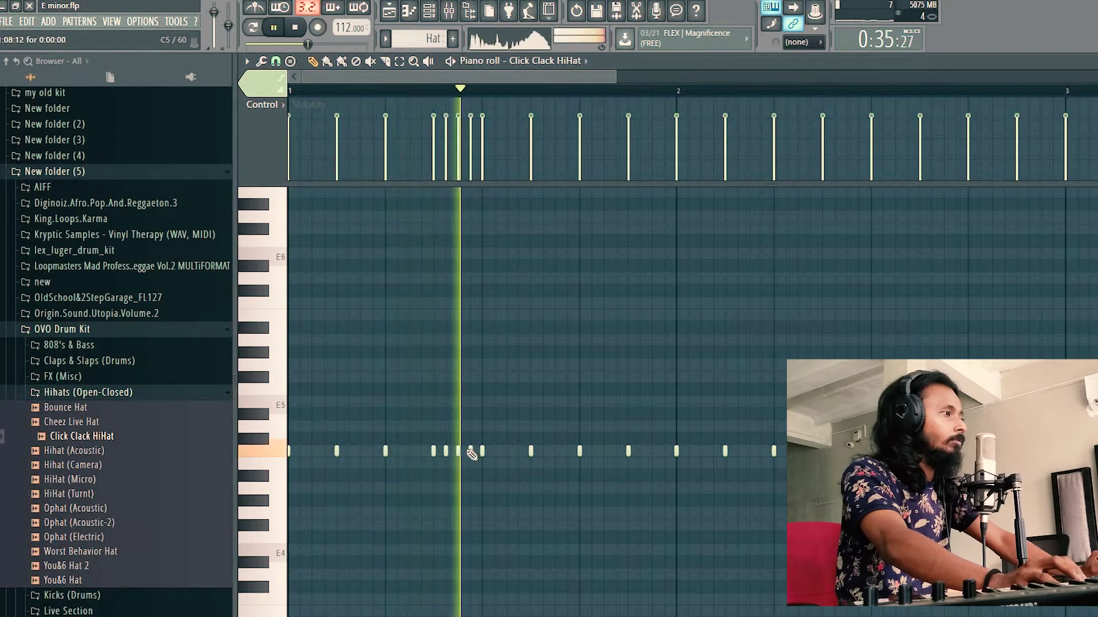
pyautogui.rightClick(531, 451)
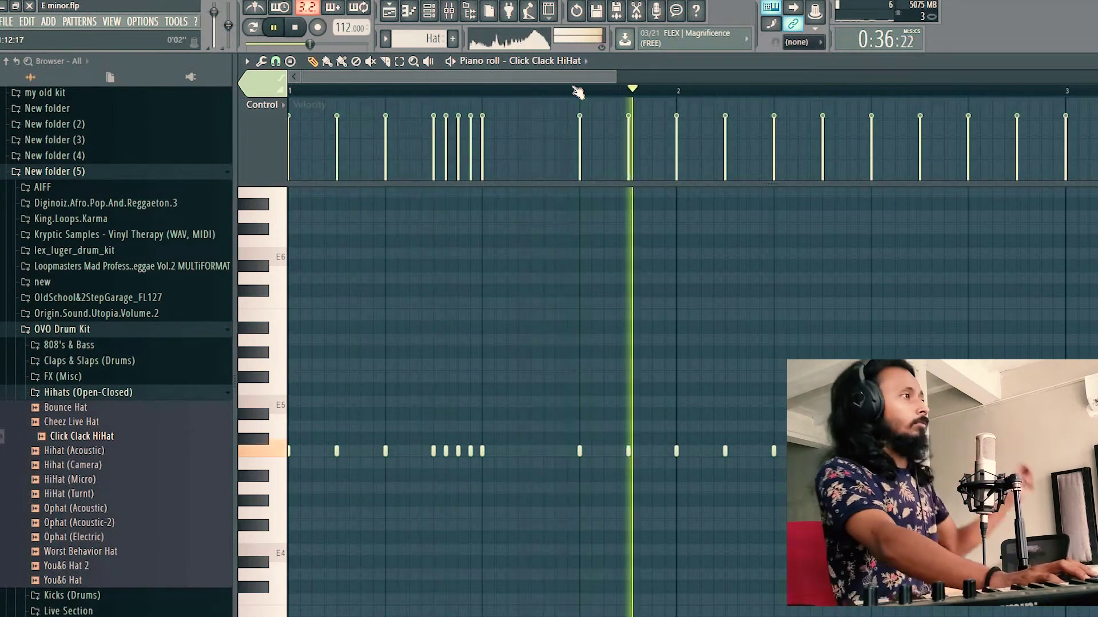
# Step: Add a four-note E5 roll at the end of bar 3 and a four-note G5 roll early in bar 4, then return to the playlist
pyautogui.scroll(-3, 578, 91)
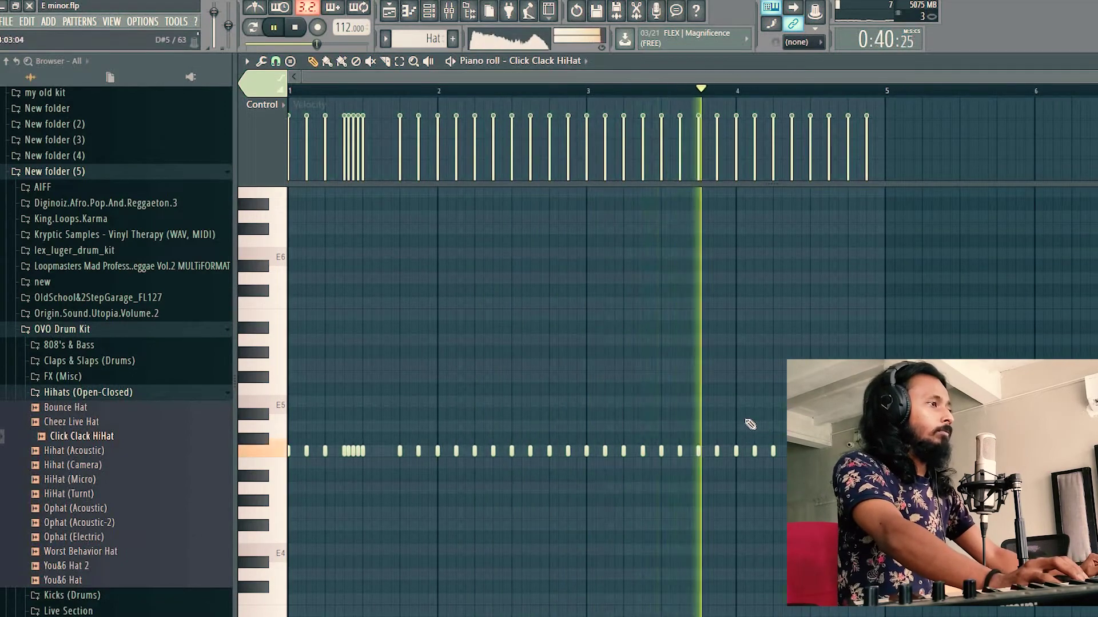
pyautogui.press('space')
pyautogui.click(730, 403)
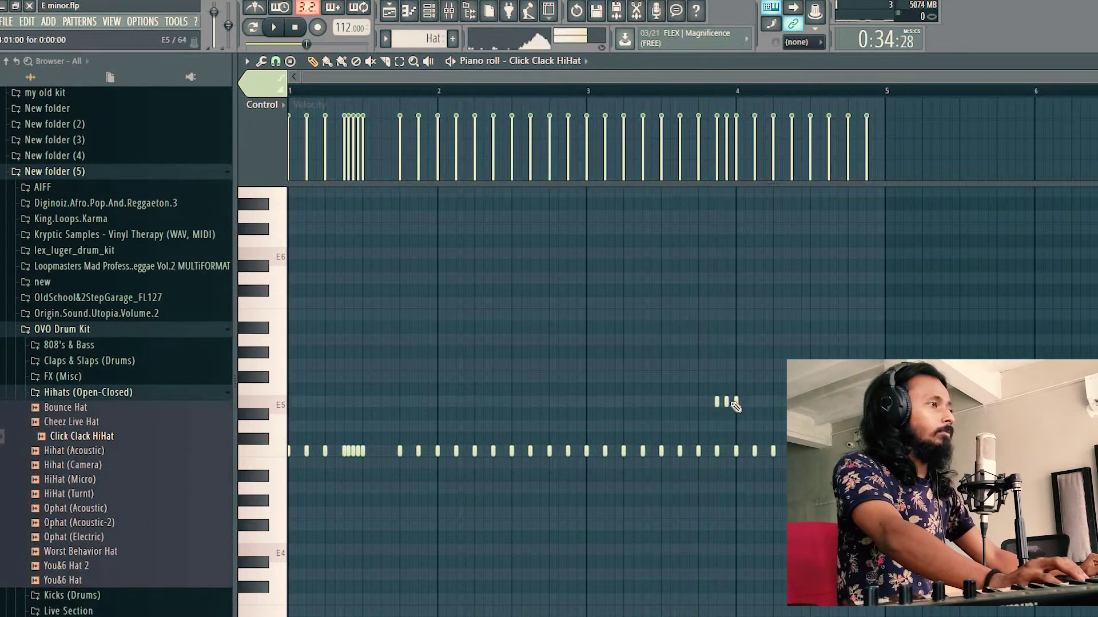
pyautogui.scroll(4, 729, 97)
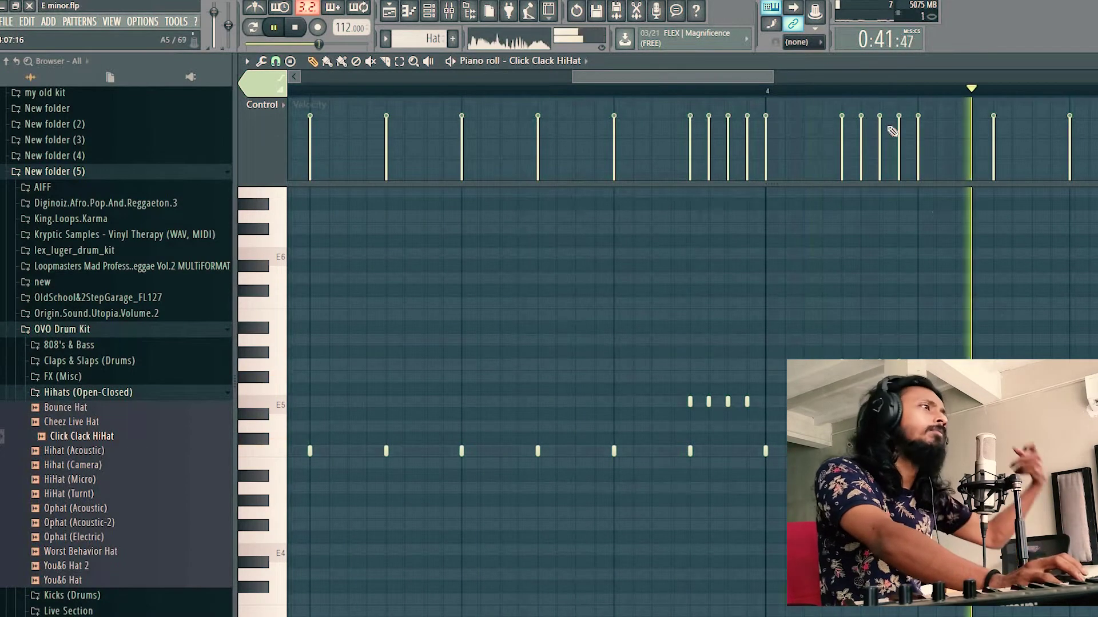
pyautogui.scroll(-2, 896, 92)
pyautogui.scroll(-2, 896, 92)
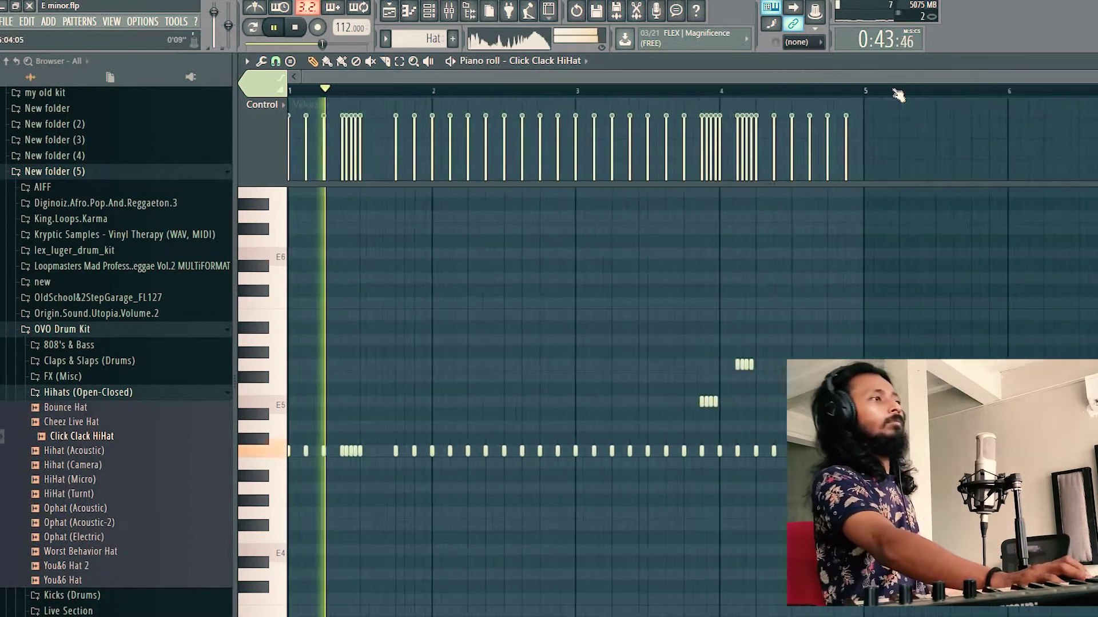
pyautogui.press('Escape')
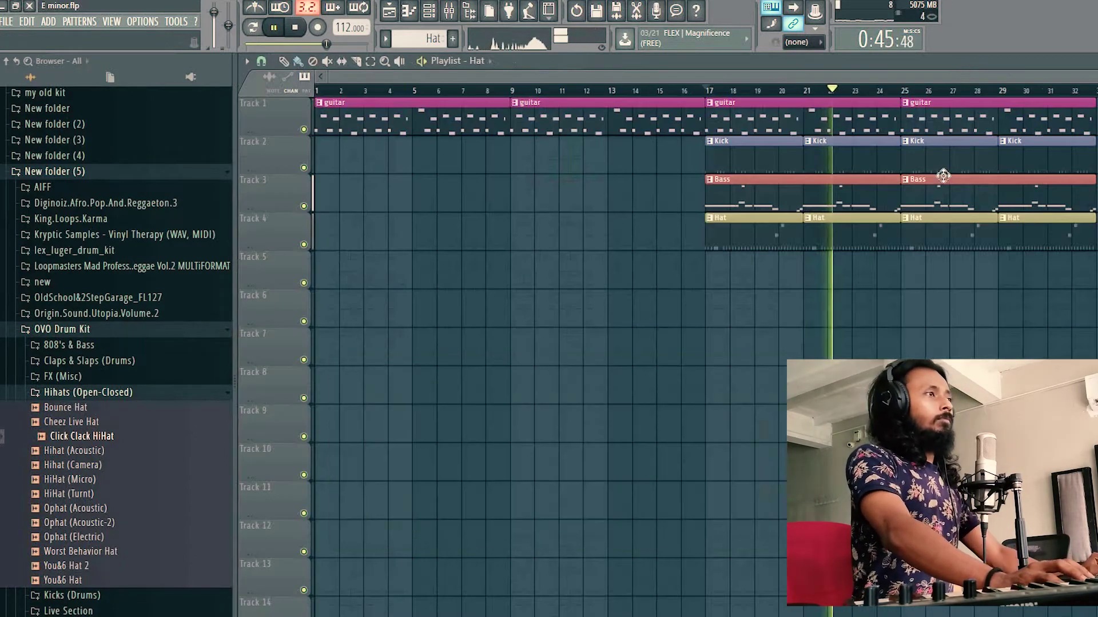
pyautogui.press('space')
# Step: Create a pattern named Piano and place a four-bar clip of it on Track 5 starting at bar 1
pyautogui.click(456, 40)
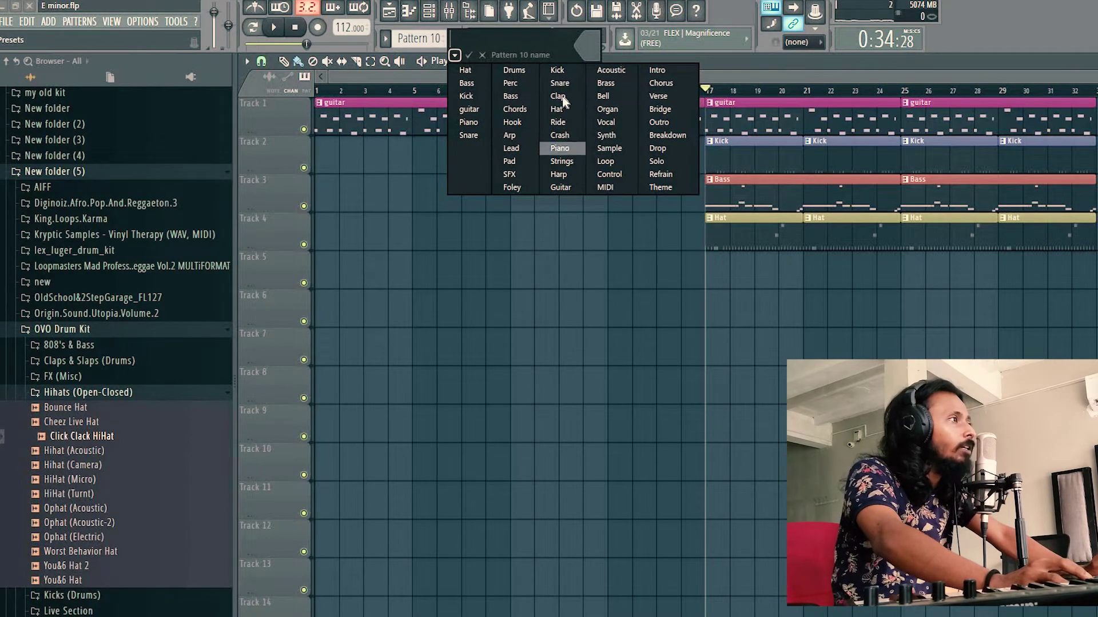
pyautogui.press('Return')
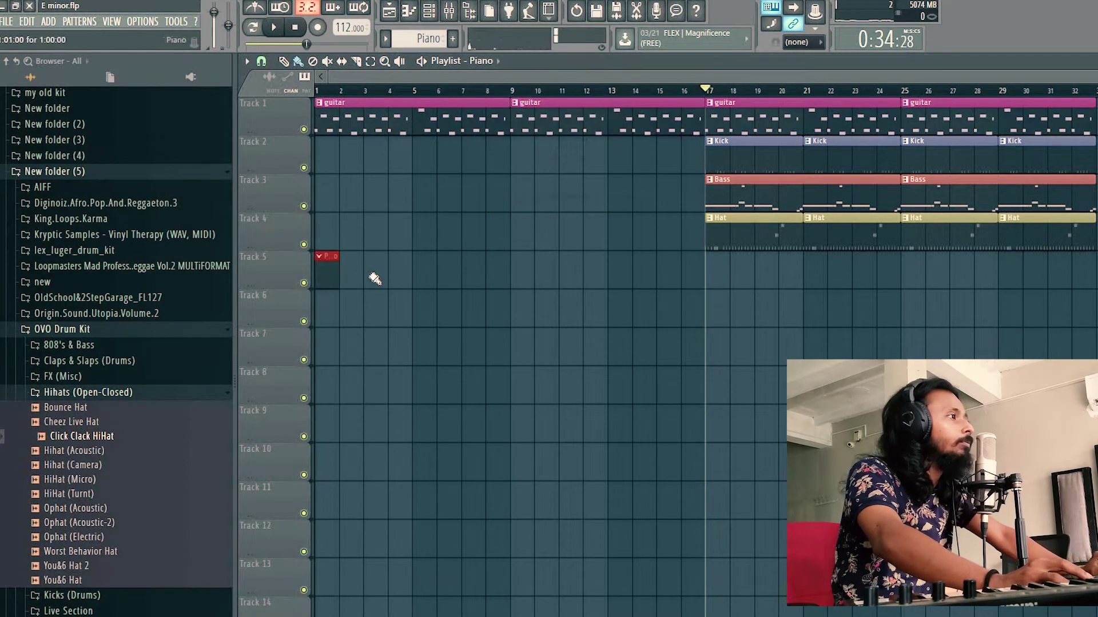
pyautogui.moveTo(339, 272); pyautogui.dragTo(400, 274)
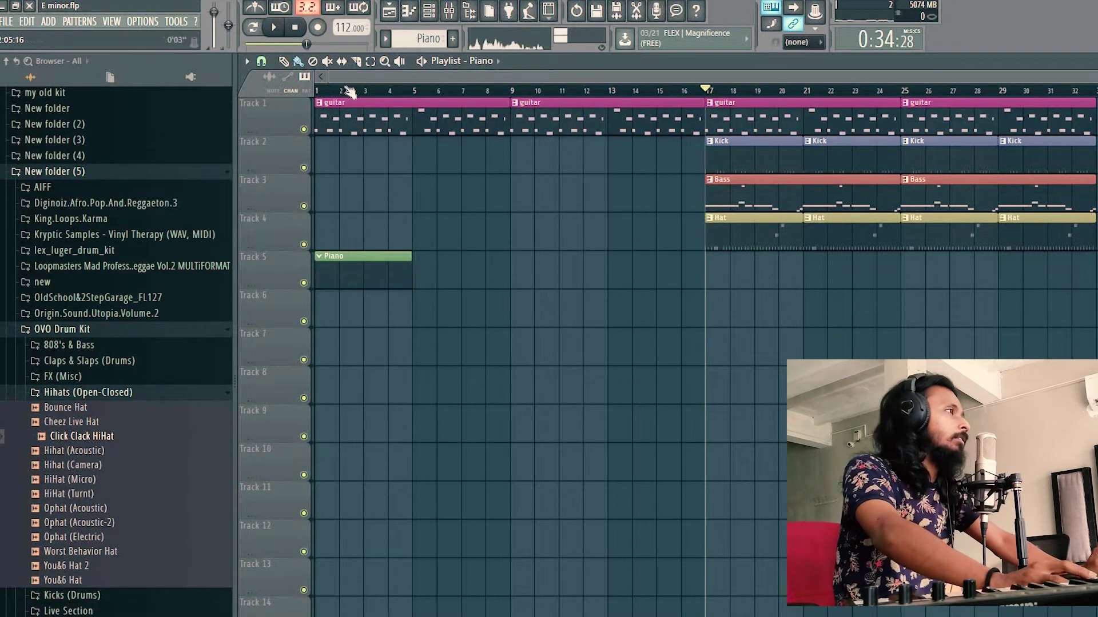
pyautogui.press('space')
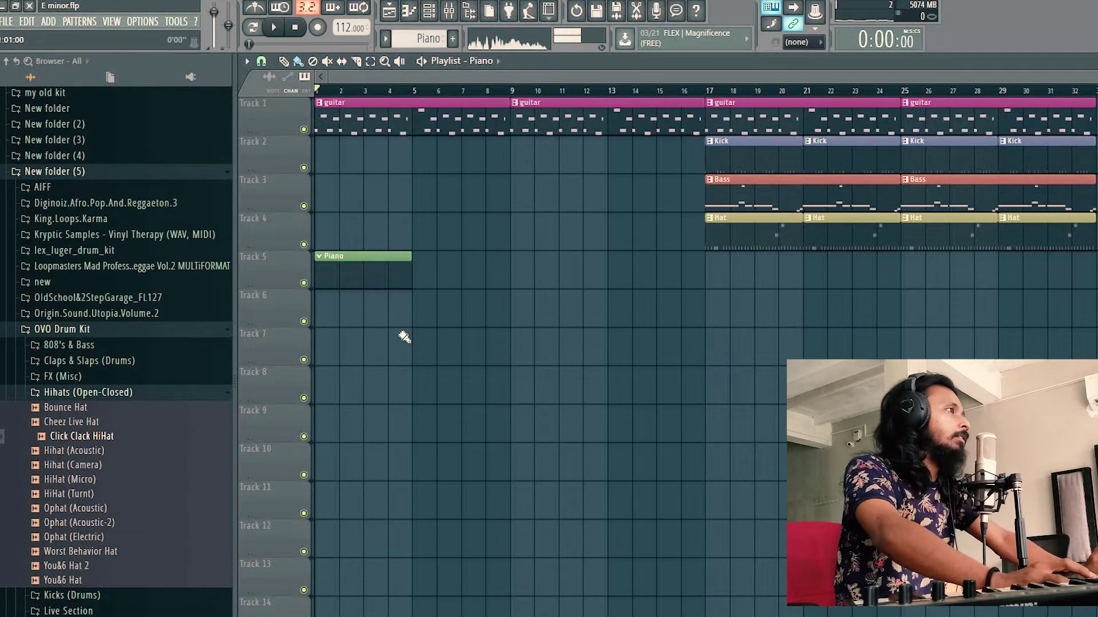
# Step: Add an FL Keys channel for the Piano pattern and open its piano roll
pyautogui.click(429, 10)
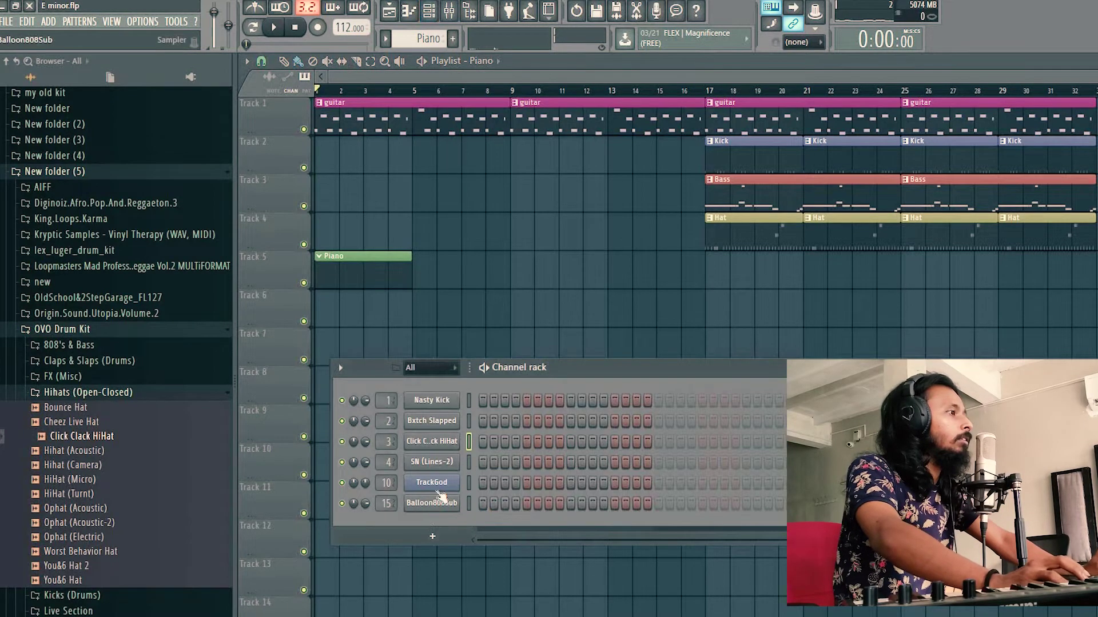
pyautogui.click(446, 541)
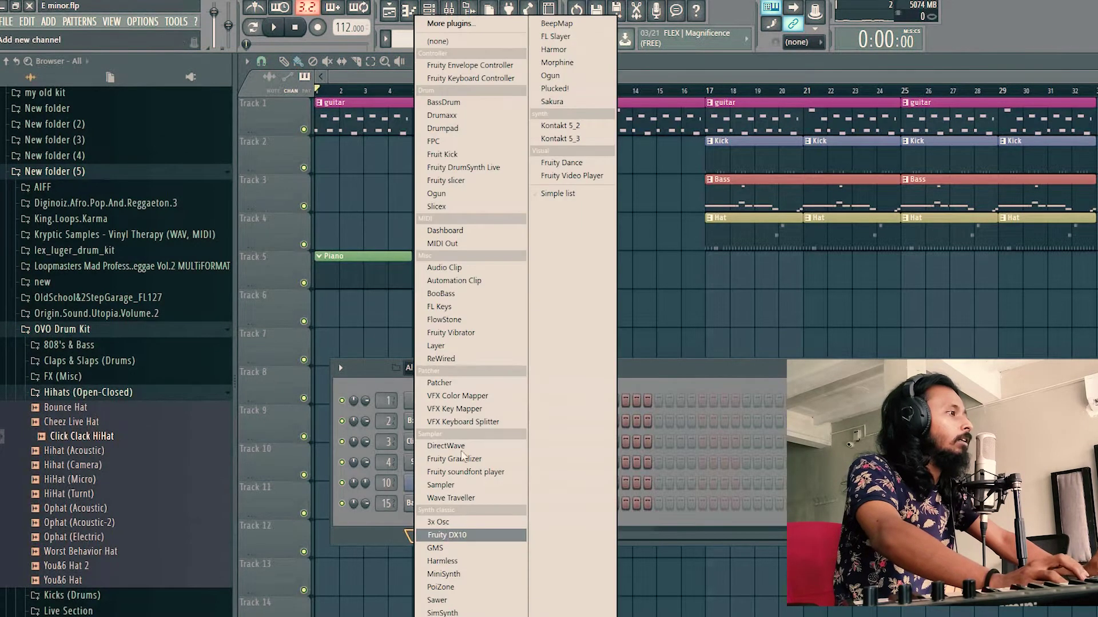
pyautogui.click(450, 304)
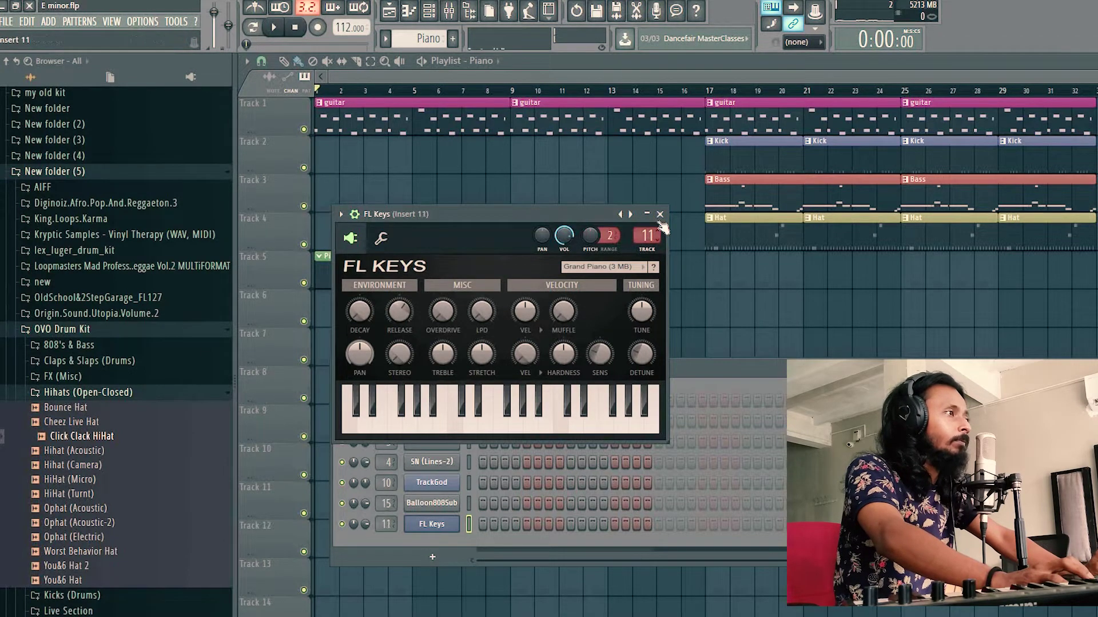
pyautogui.click(448, 524)
pyautogui.rightClick(458, 521)
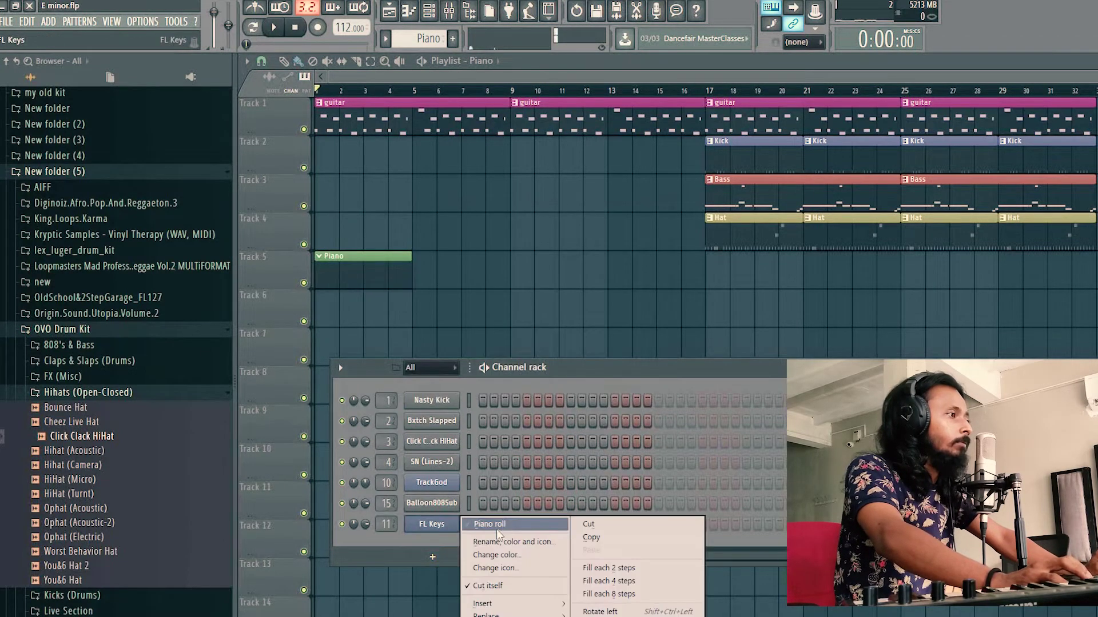
pyautogui.click(490, 525)
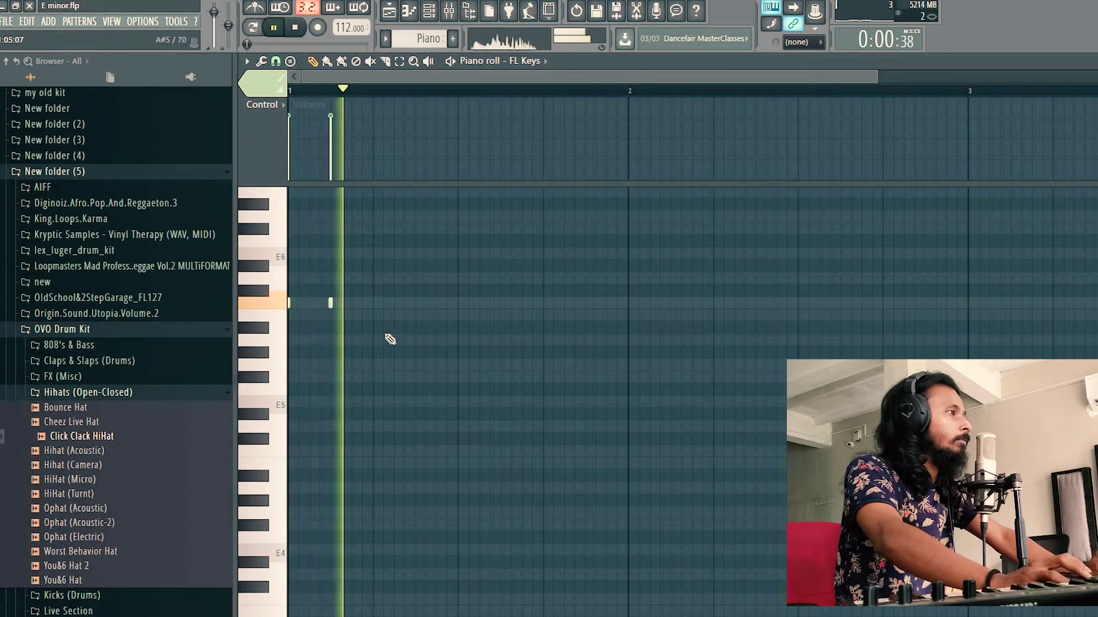
# Step: Fill bar 1 with eight evenly spaced C6 piano notes and copy them into bar 2 lowered to B5
pyautogui.hotkey('ctrl', 'a')
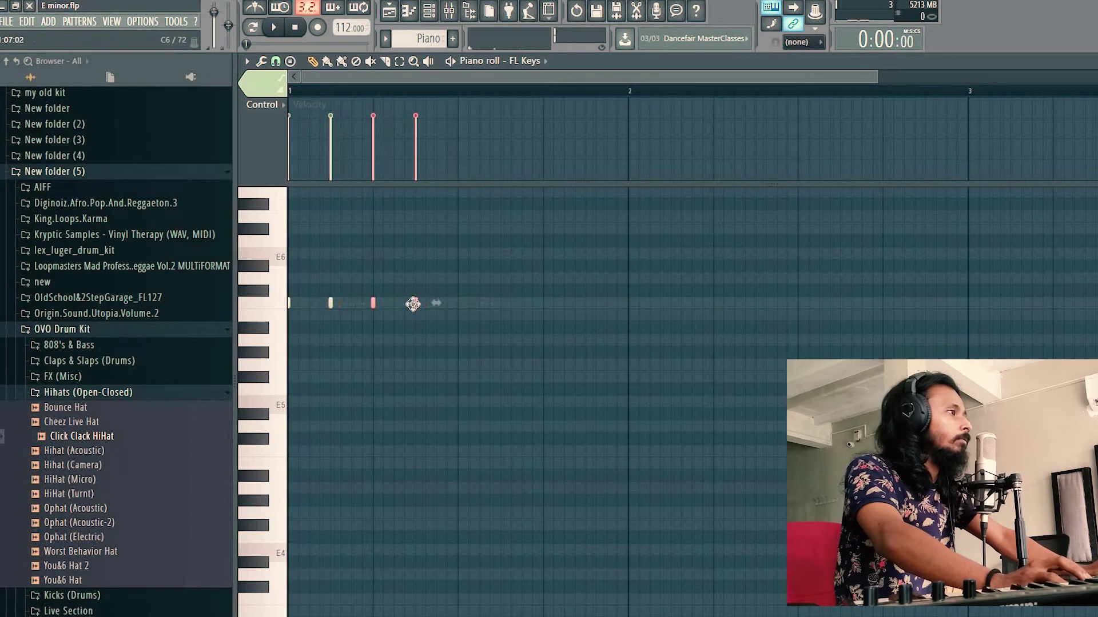
pyautogui.press('space')
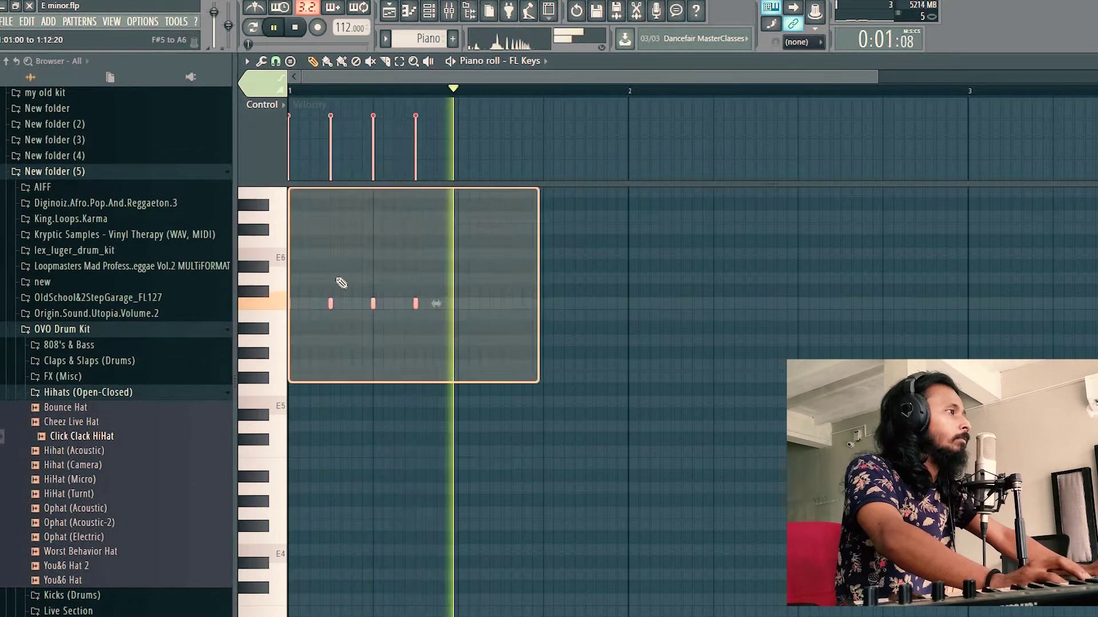
pyautogui.hotkey('ctrl', 'b')
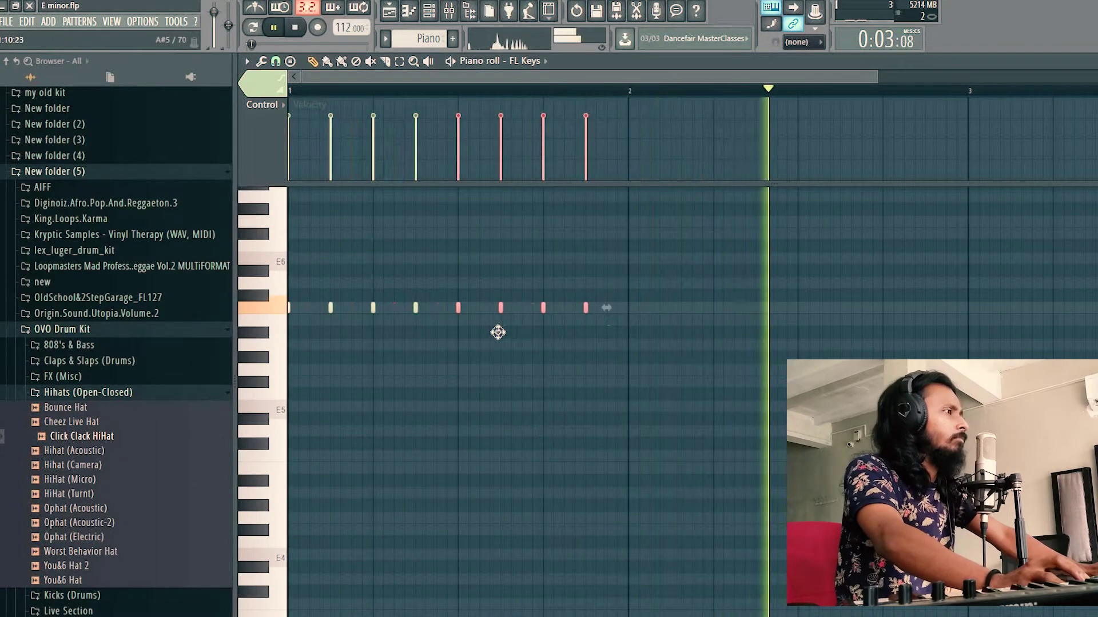
pyautogui.scroll(3, 571, 374)
pyautogui.hotkey('ctrl', 'a')
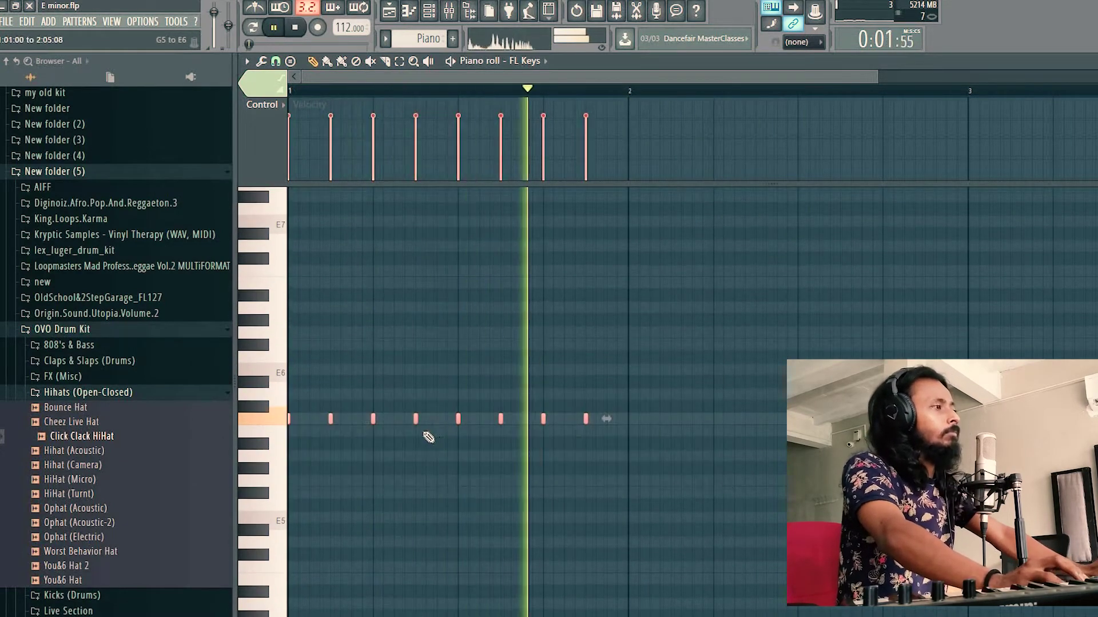
pyautogui.hotkey('ctrl', 'b')
pyautogui.moveTo(671, 420); pyautogui.dragTo(668, 432)
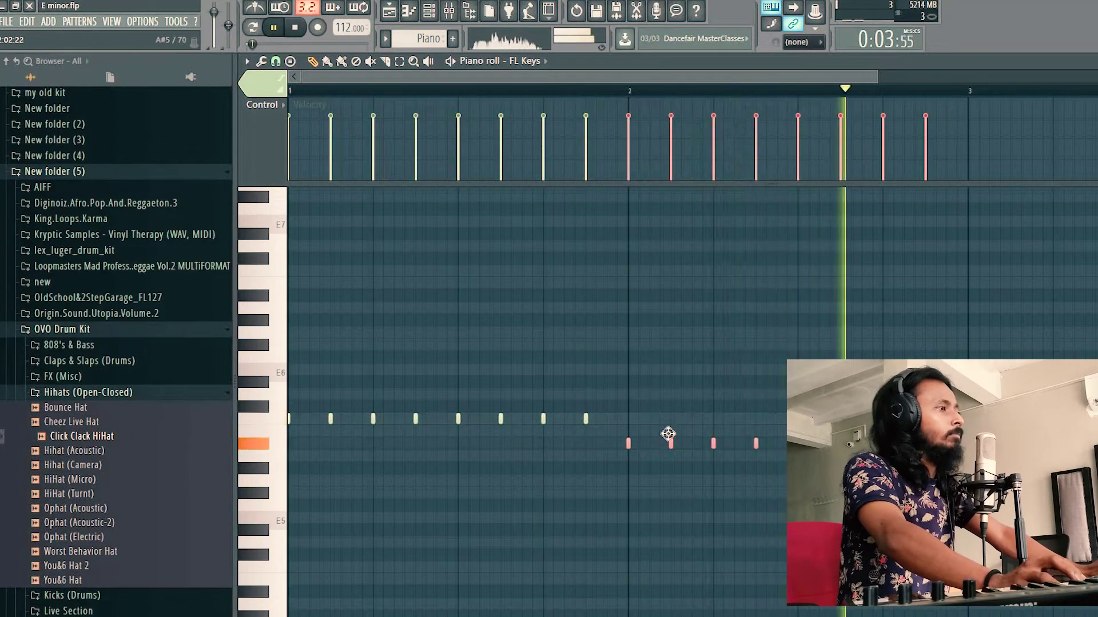
# Step: Repeat the two-bar piano pattern through bar 4 and raise all its notes by one octave
pyautogui.hotkey('ctrl', 'd')
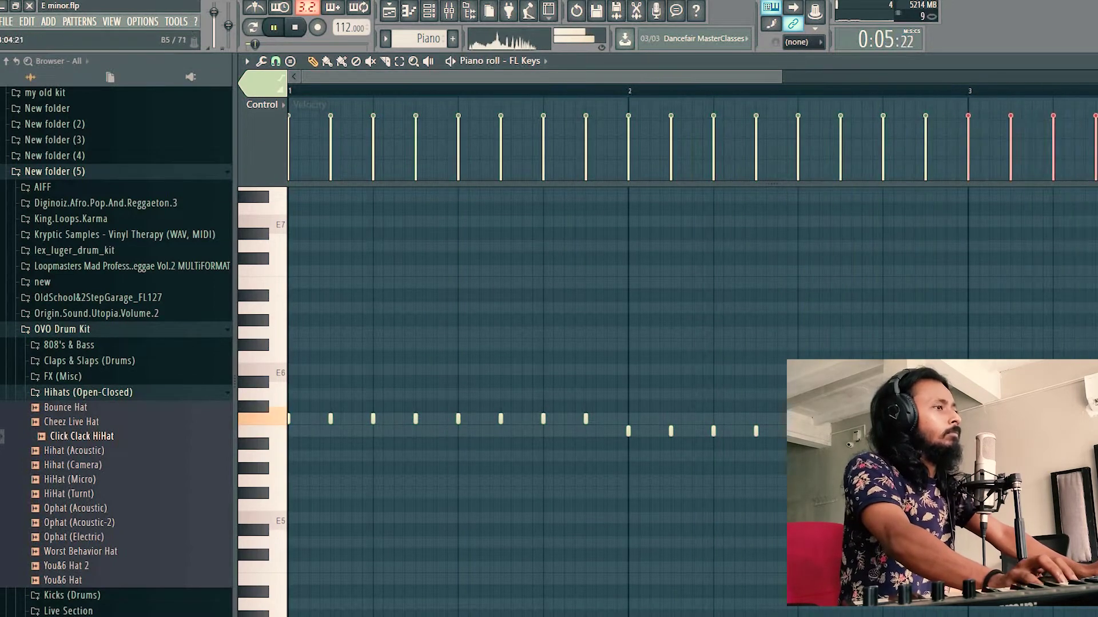
pyautogui.hotkey('ctrl', 'Up')
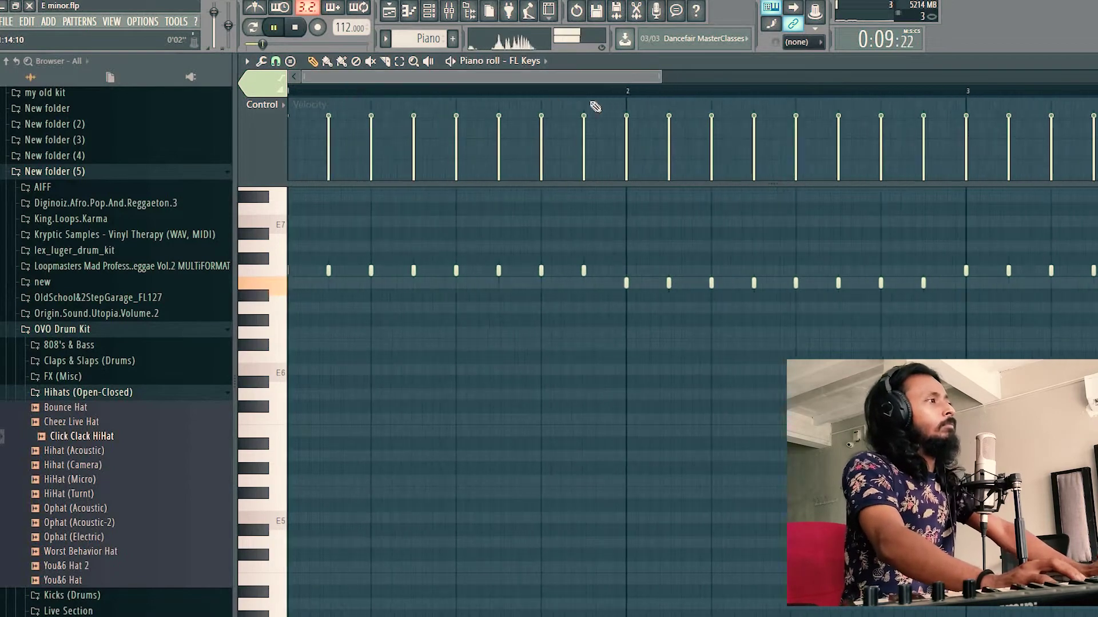
pyautogui.scroll(-3, 593, 108)
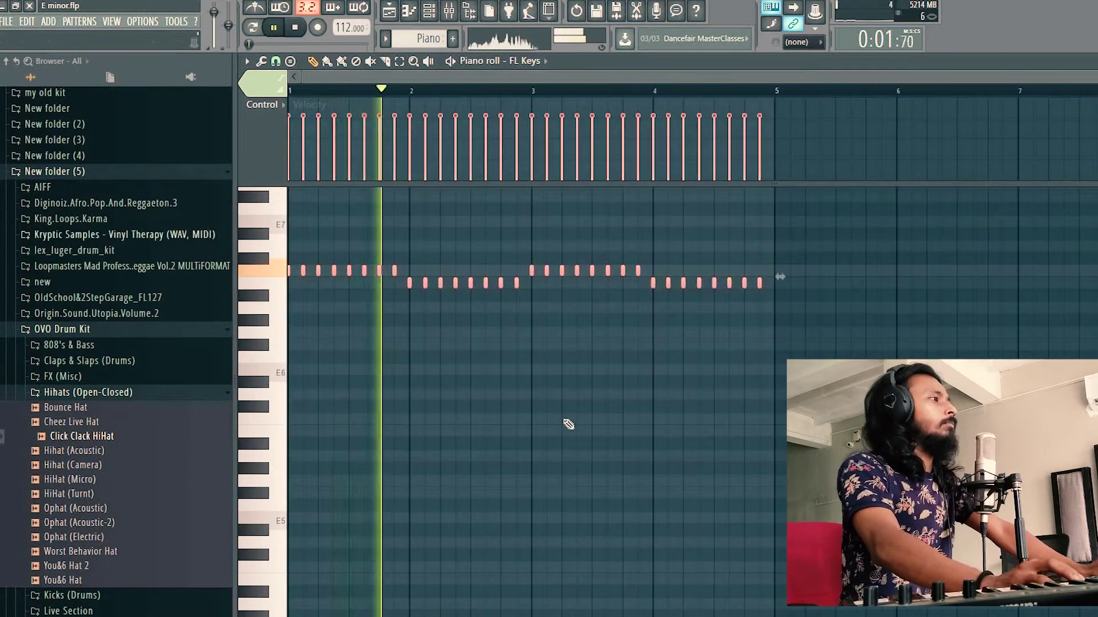
# Step: Duplicate all the piano notes in place and raise the copies by four semitones to form a harmony layer
pyautogui.moveTo(954, 448); pyautogui.dragTo(289, 253)
pyautogui.moveTo(60, 212); pyautogui.dragTo(60, 213)
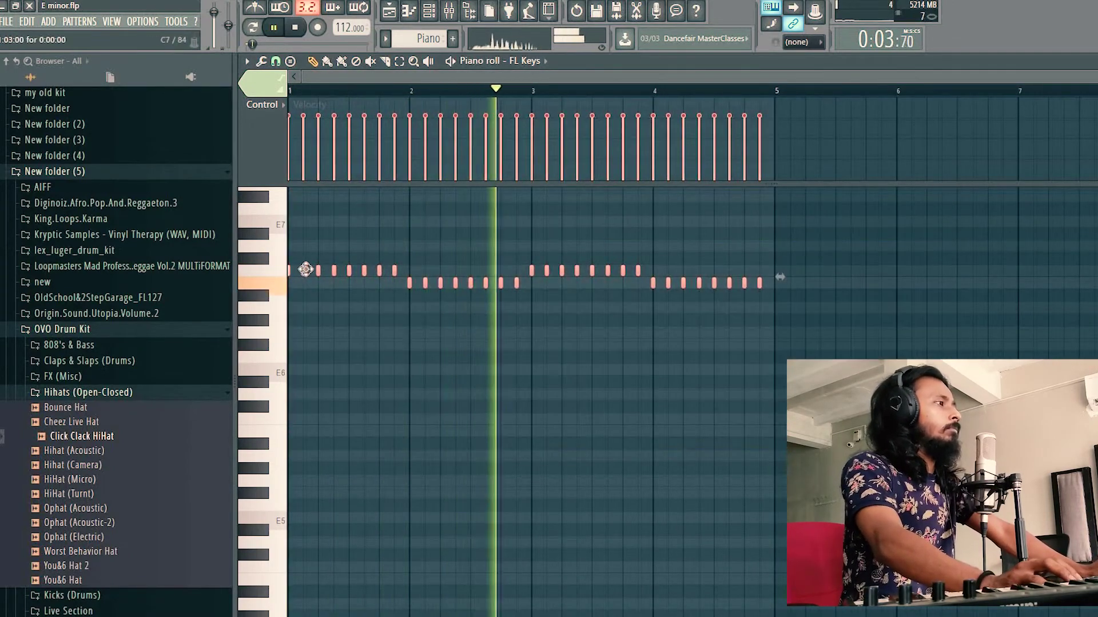
pyautogui.hotkey('ctrl', 'c')
pyautogui.hotkey('ctrl', 'v')
pyautogui.press('Up')
pyautogui.press('Up')
pyautogui.press('Up')
pyautogui.press('Up')
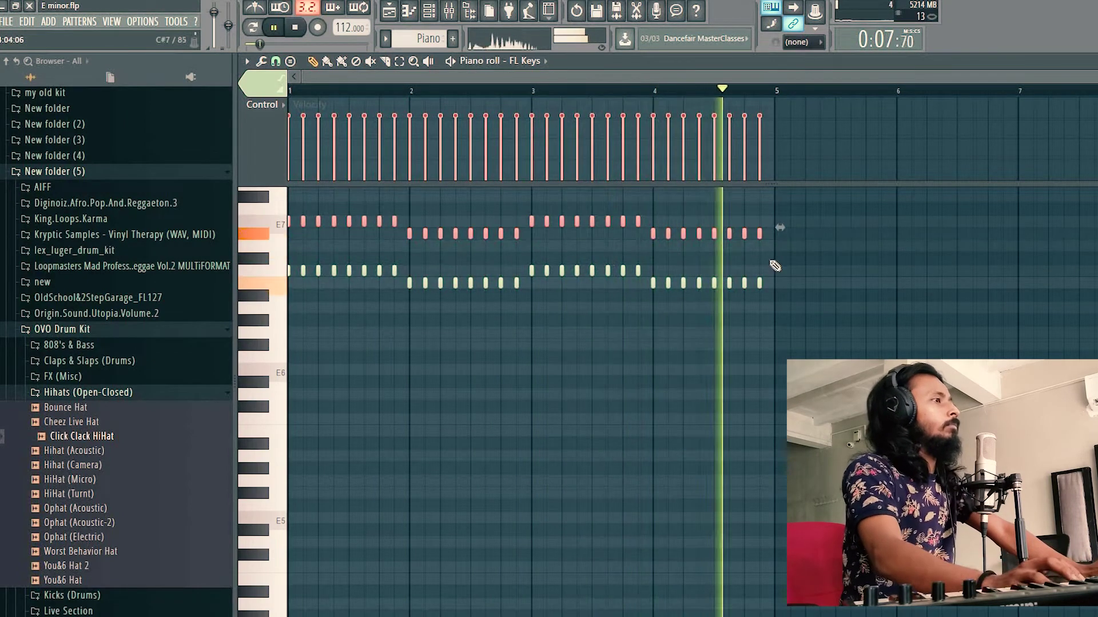
# Step: Try lowering the upper harmony notes in bars 2 and 4 by one semitone and play the result
pyautogui.moveTo(832, 263); pyautogui.dragTo(407, 232)
pyautogui.press('space')
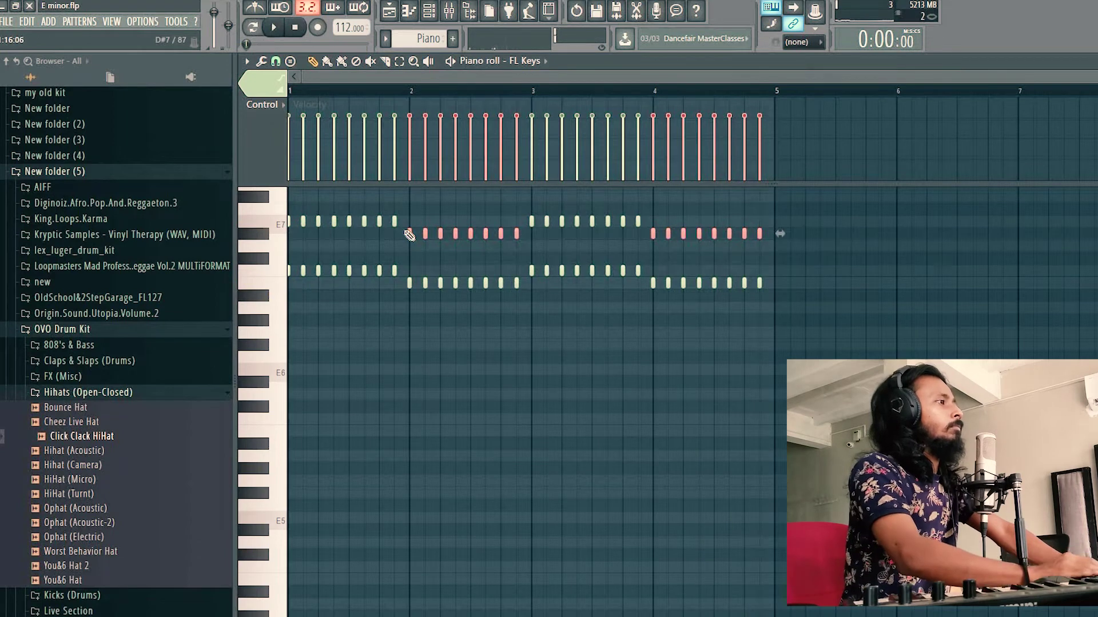
pyautogui.press('Down')
pyautogui.press('space')
pyautogui.hotkey('ctrl', 'd')
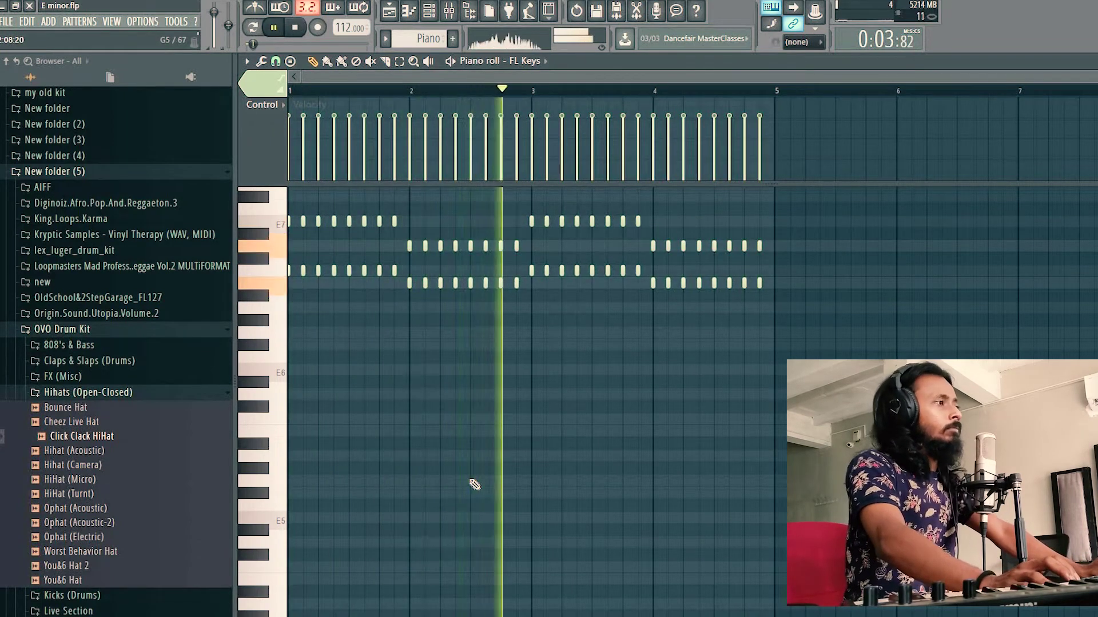
# Step: Raise the upper harmony notes in bars 2 and 4 by four semitones to F#7, and stop playback
pyautogui.moveTo(792, 247); pyautogui.dragTo(395, 241)
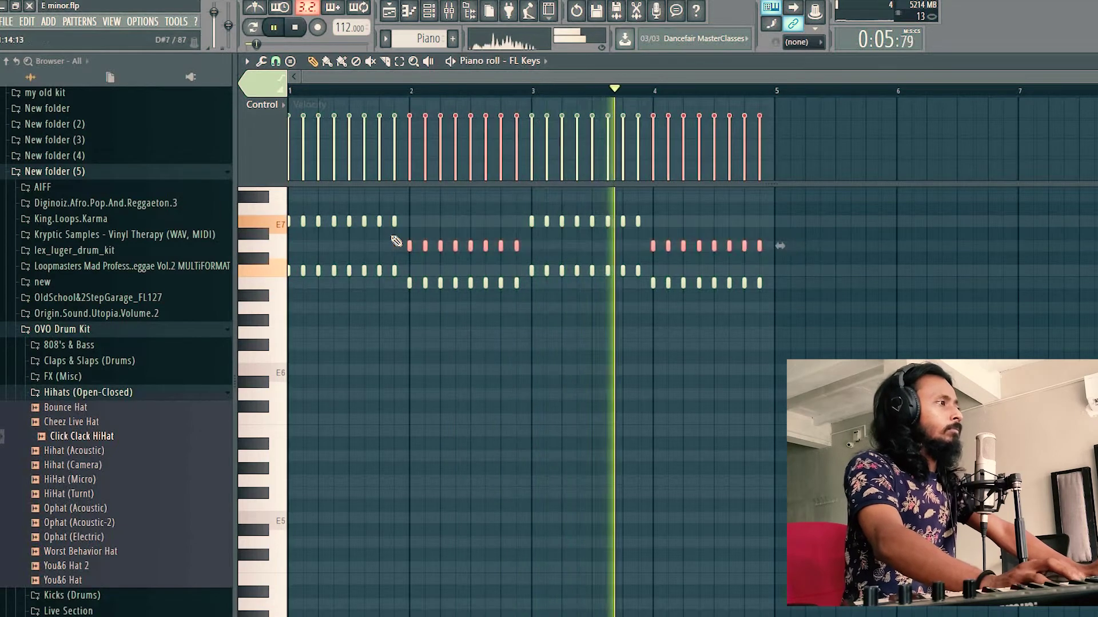
pyautogui.press('Up')
pyautogui.press('Up')
pyautogui.press('Up')
pyautogui.press('Up')
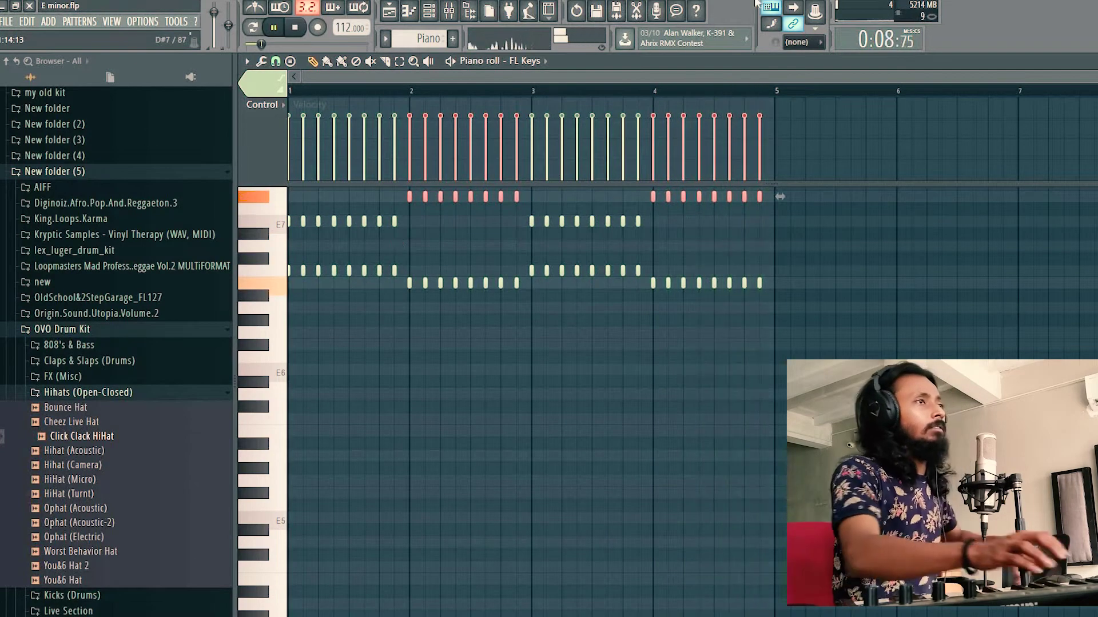
pyautogui.press('space')
# Step: Move the Piano clip on playlist Track 5 to bar 9 and place a second one at bar 13
pyautogui.press('F5')
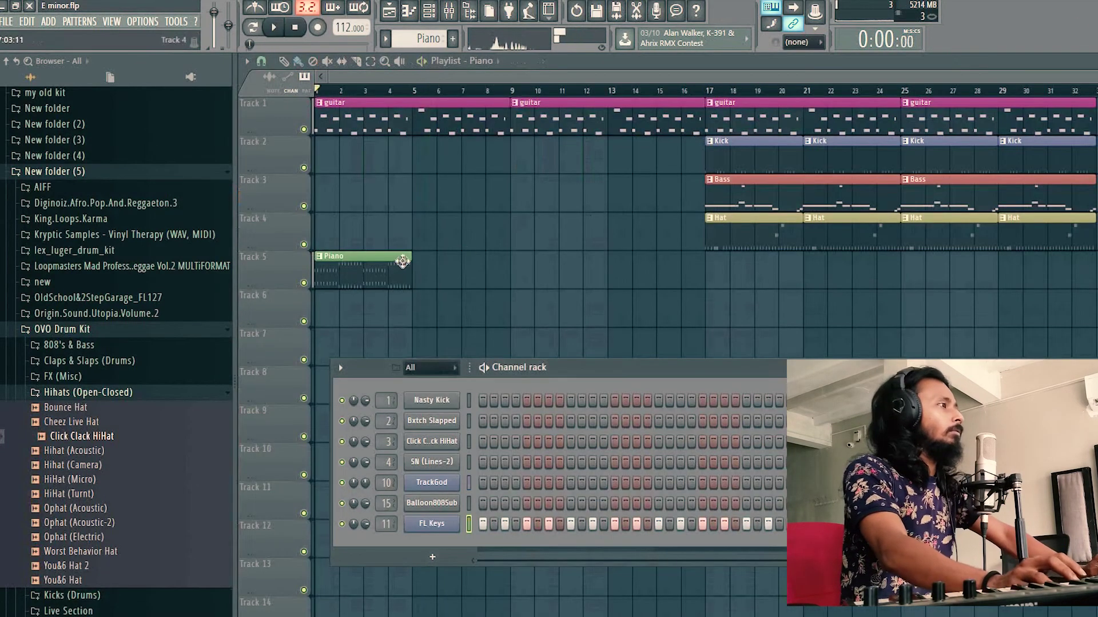
pyautogui.press('F6')
pyautogui.moveTo(366, 269); pyautogui.dragTo(563, 269)
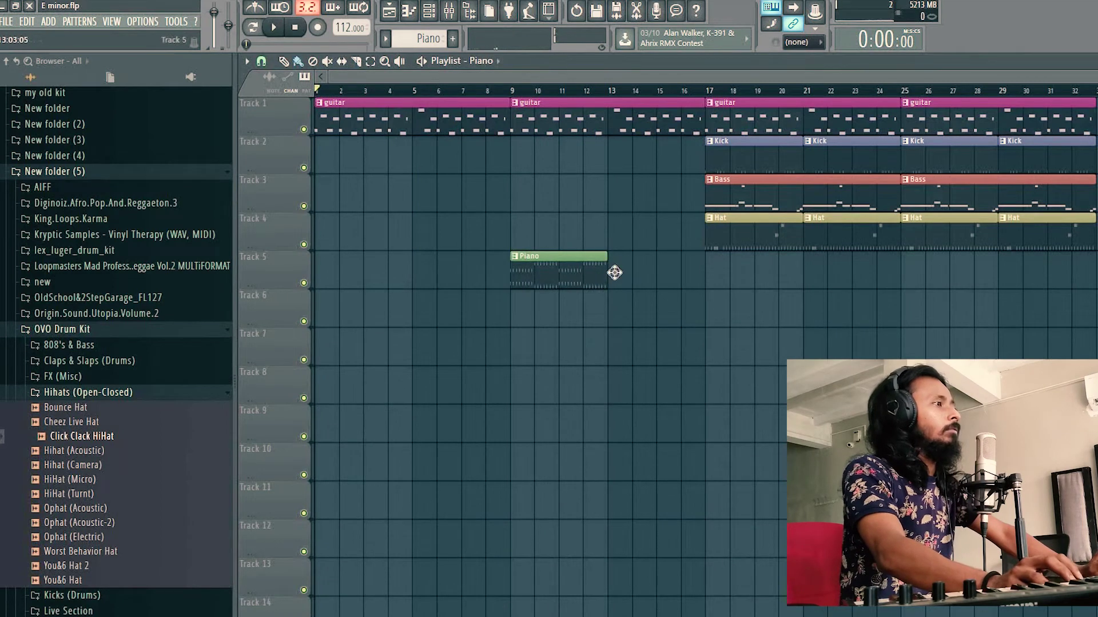
pyautogui.click(615, 273)
# Step: Play the song from bar 9 while inspecting the mixer levels and the Edison recorder on the master channel
pyautogui.press('space')
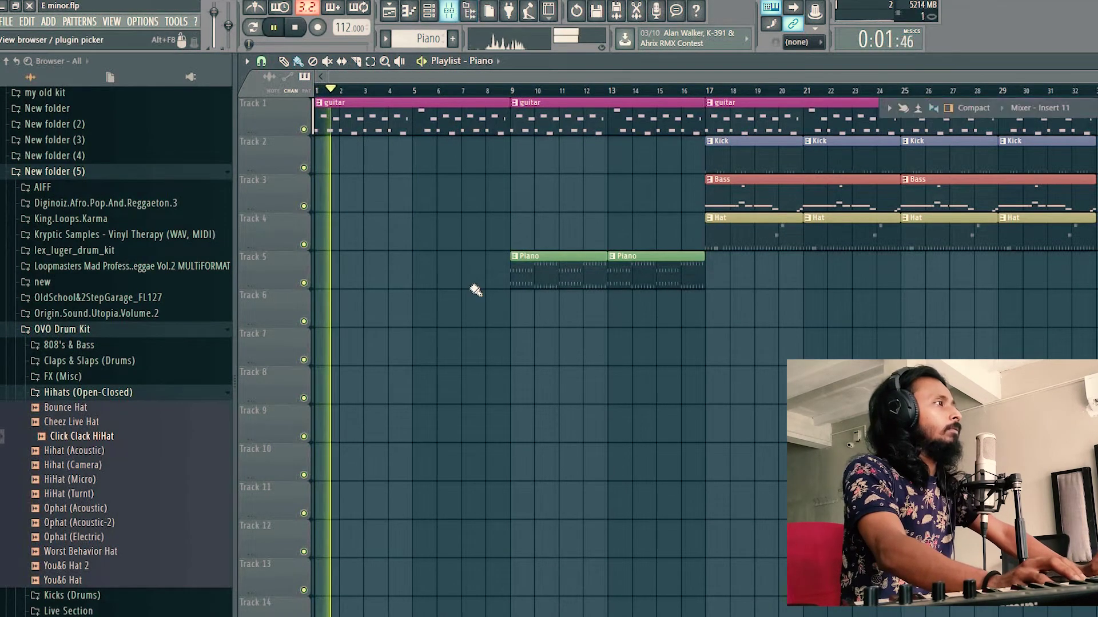
pyautogui.click(508, 90)
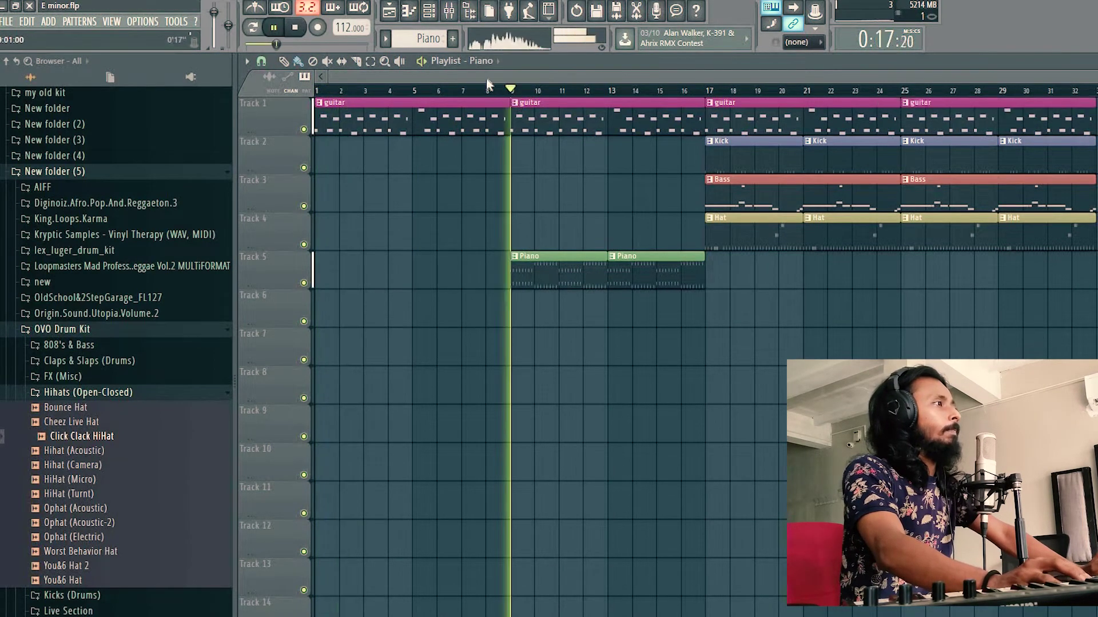
pyautogui.click(449, 19)
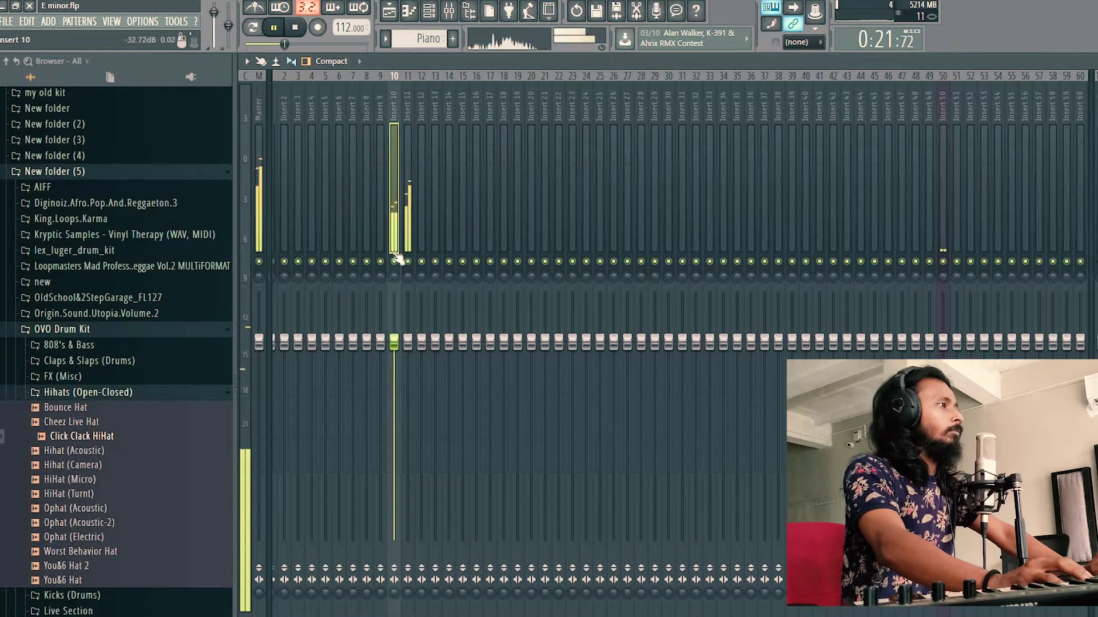
pyautogui.click(260, 174)
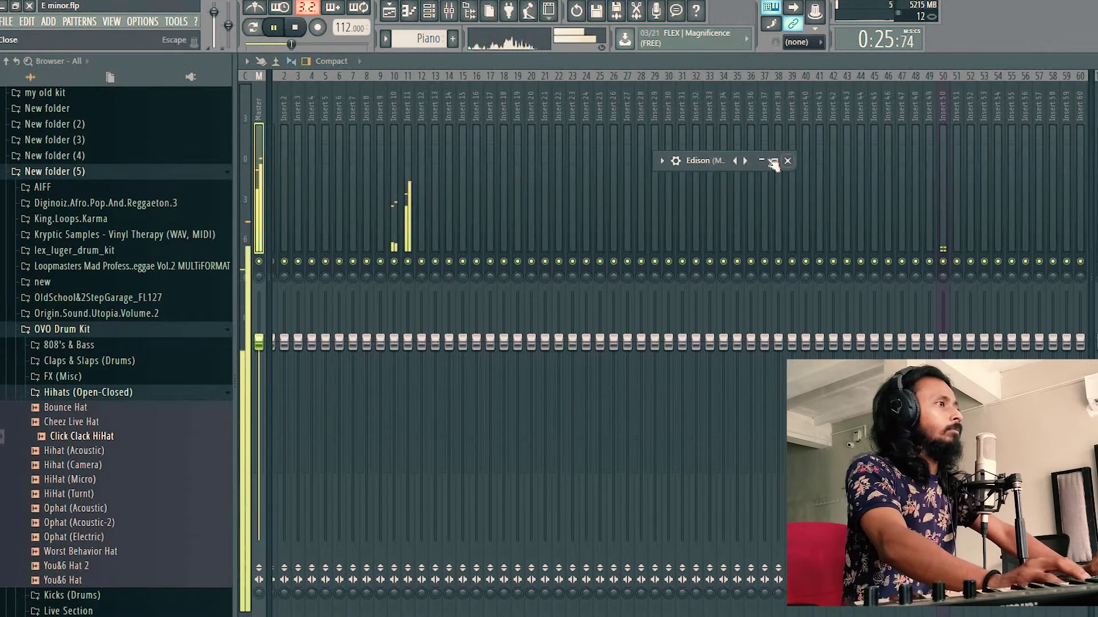
pyautogui.click(772, 162)
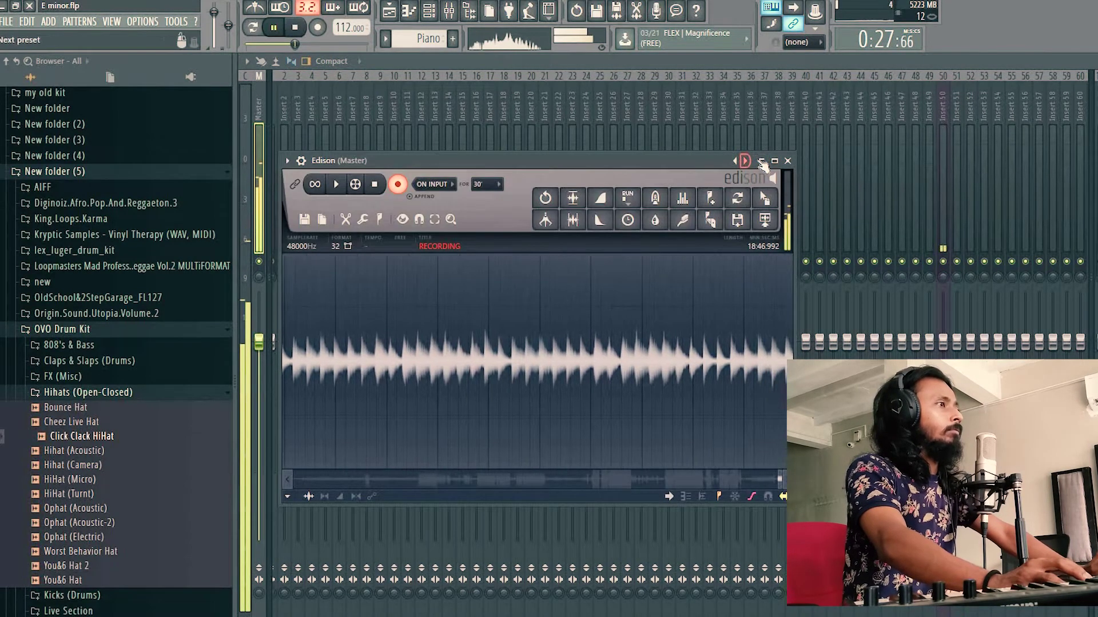
pyautogui.click(761, 162)
pyautogui.press('F5')
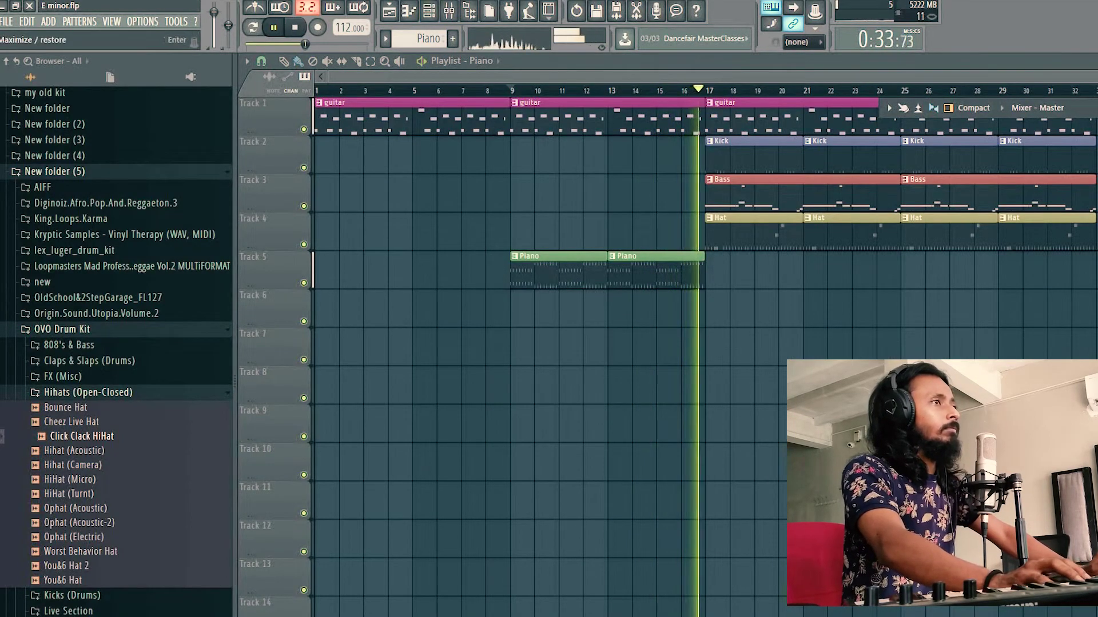
# Step: Lower the volume of mixer Insert 3 while the song plays
pyautogui.press('F9')
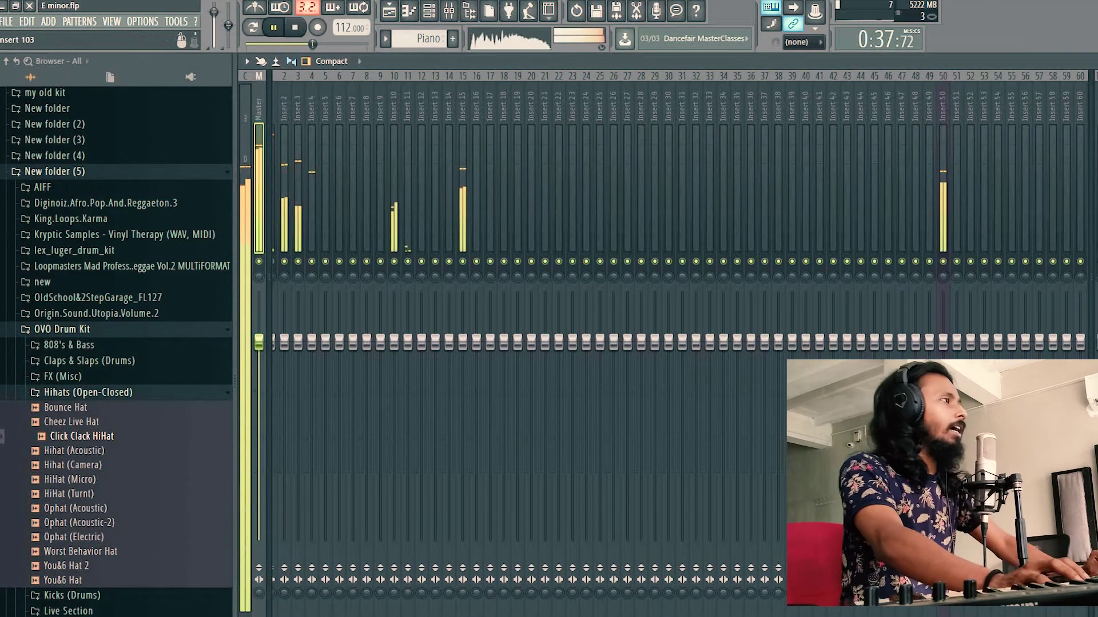
pyautogui.moveTo(299, 342); pyautogui.dragTo(293, 390)
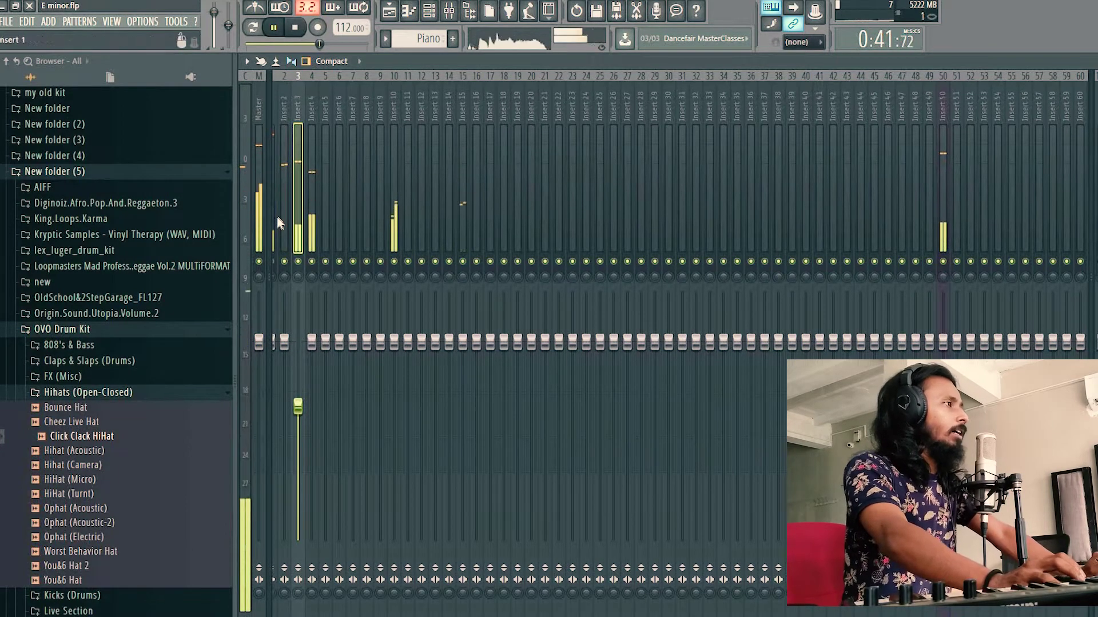
pyautogui.hscroll(-1, 276, 214)
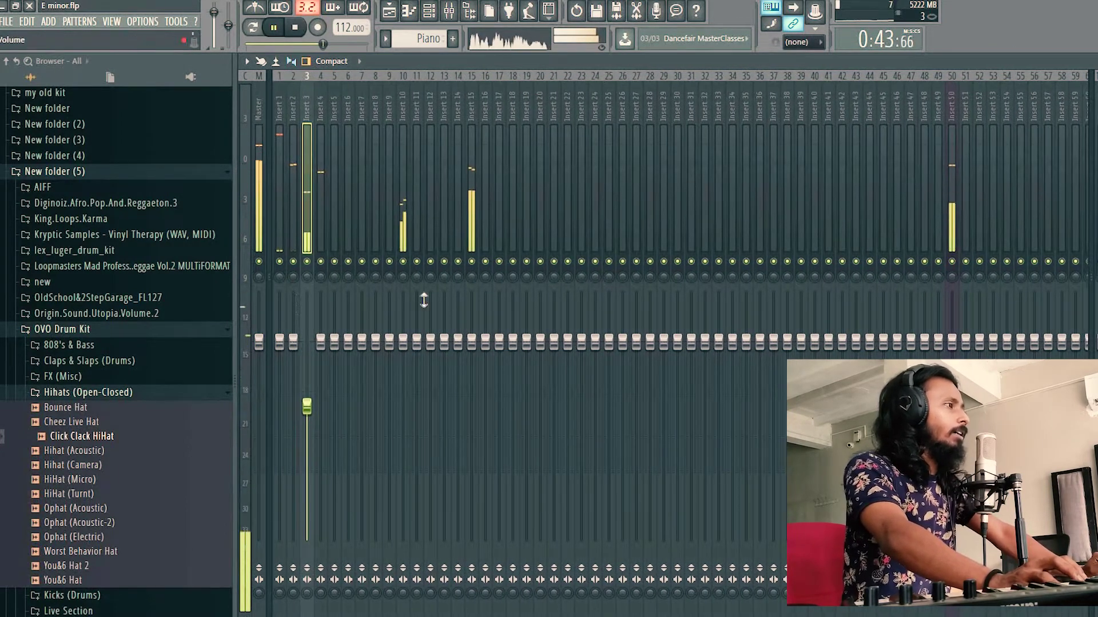
# Step: Add Fruity parametric EQ 2 to Insert 10, cutting the lows with band 1 and lowering the band 7 high shelf around 4489 Hz
pyautogui.click(407, 140)
pyautogui.click(1089, 22)
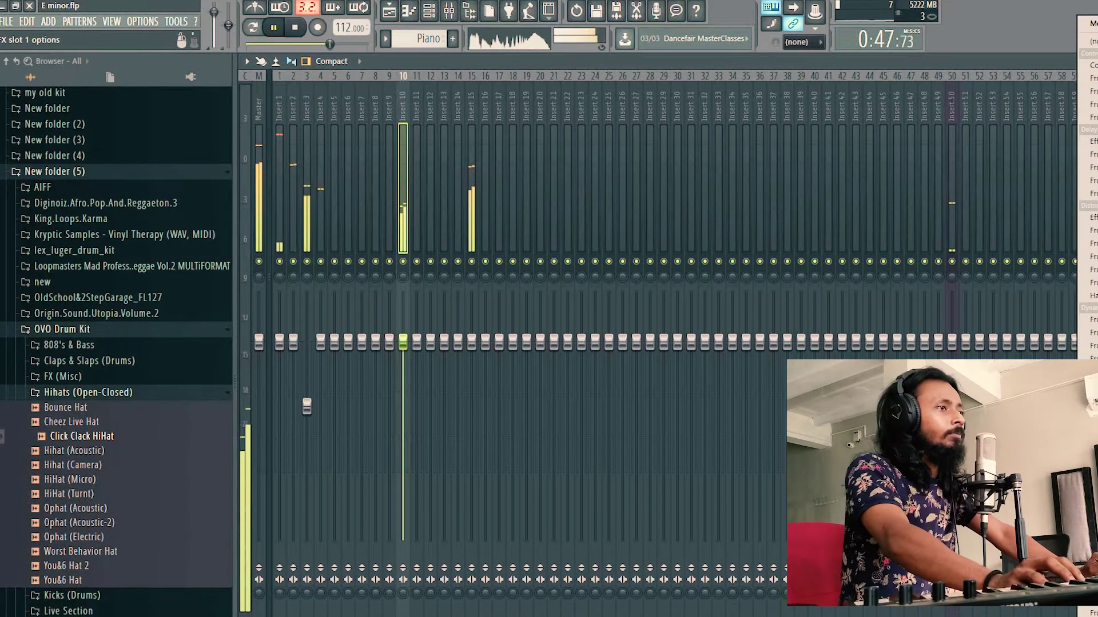
pyautogui.click(1089, 401)
pyautogui.moveTo(558, 226); pyautogui.dragTo(599, 198)
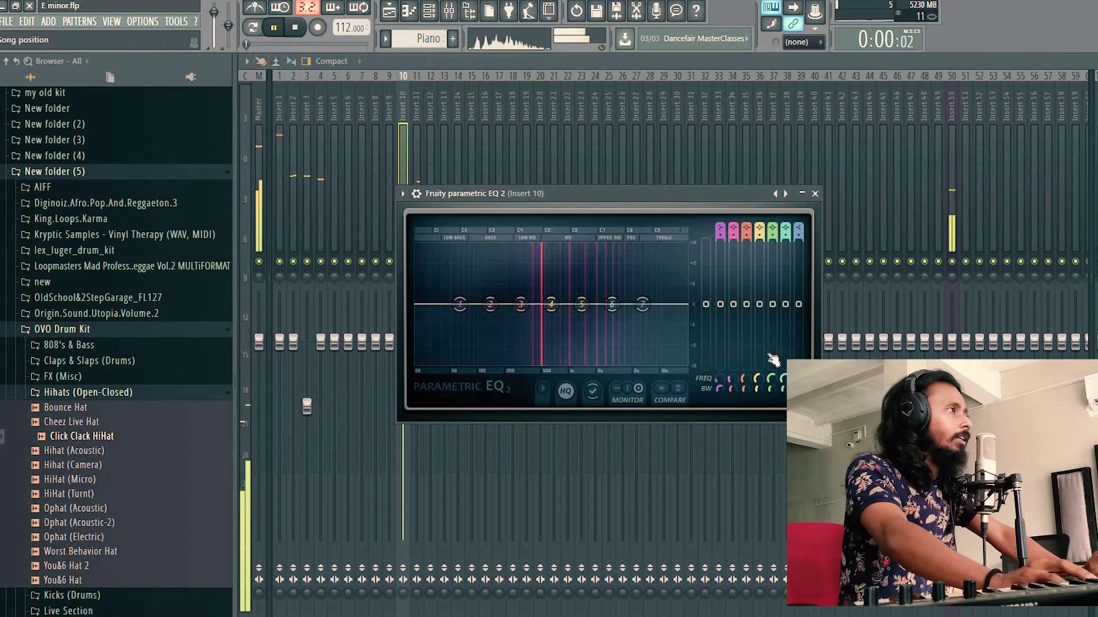
pyautogui.moveTo(460, 304); pyautogui.dragTo(527, 369)
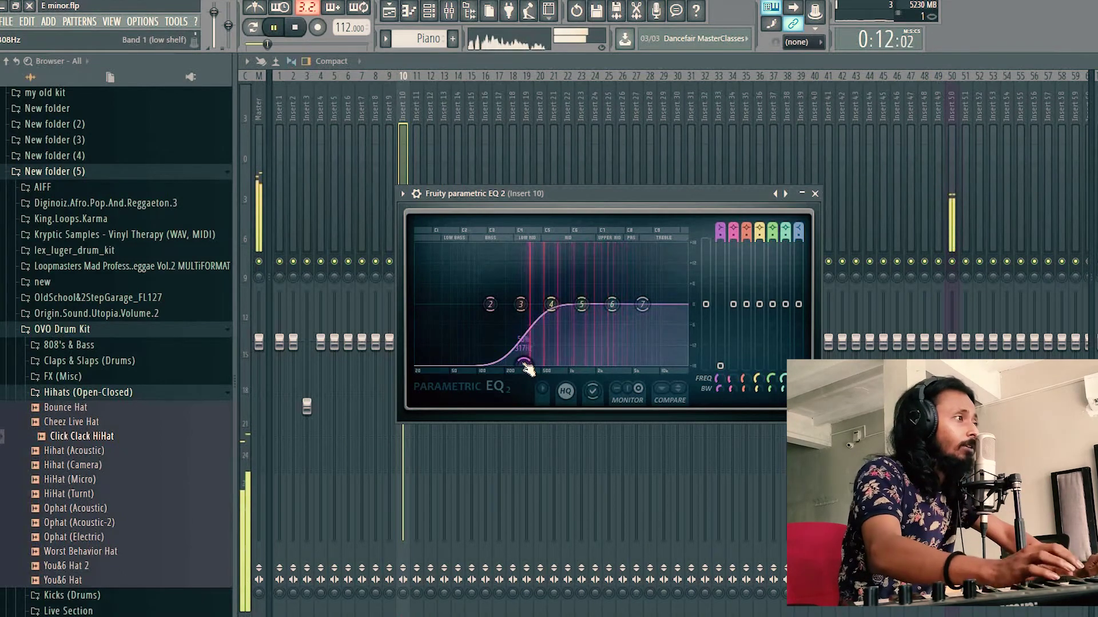
pyautogui.moveTo(525, 366); pyautogui.dragTo(527, 366)
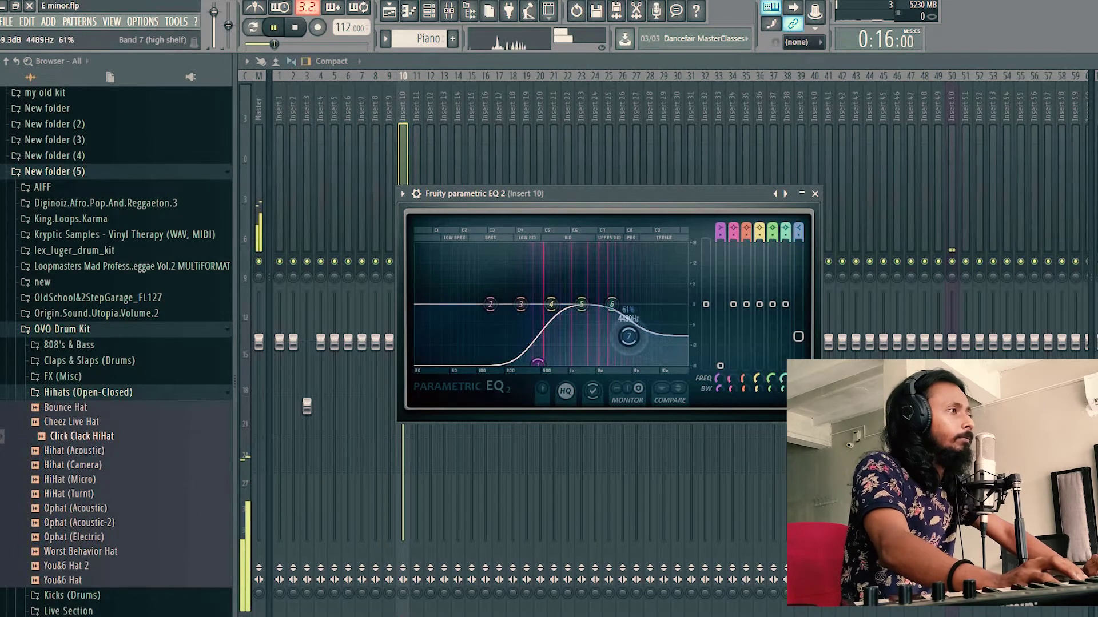
pyautogui.click(815, 194)
# Step: Lower the volume of Insert 11 and add Fruity parametric EQ 2 to it, reducing the lows with band 1 and the highs with band 7
pyautogui.click(421, 217)
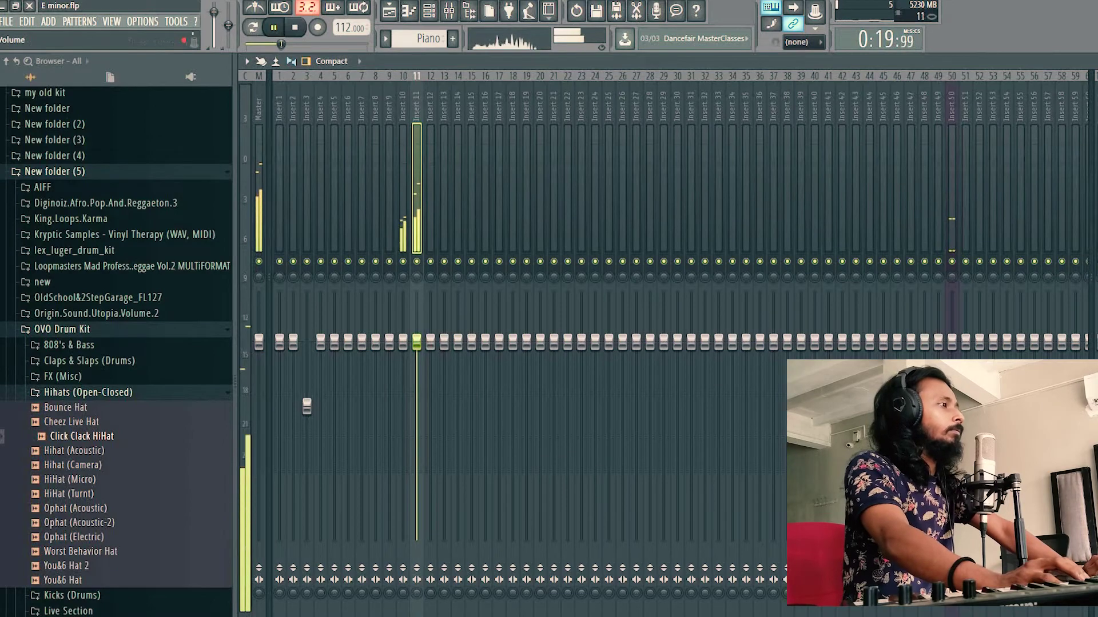
pyautogui.click(1078, 19)
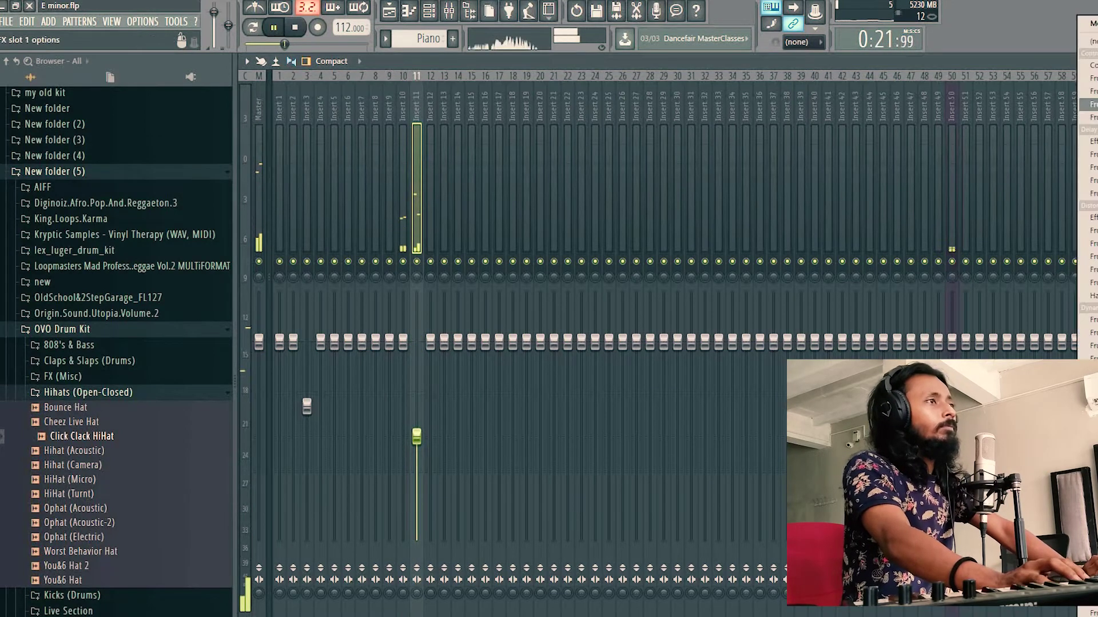
pyautogui.click(1086, 343)
pyautogui.moveTo(362, 245); pyautogui.dragTo(386, 281)
pyautogui.moveTo(491, 235); pyautogui.dragTo(454, 263)
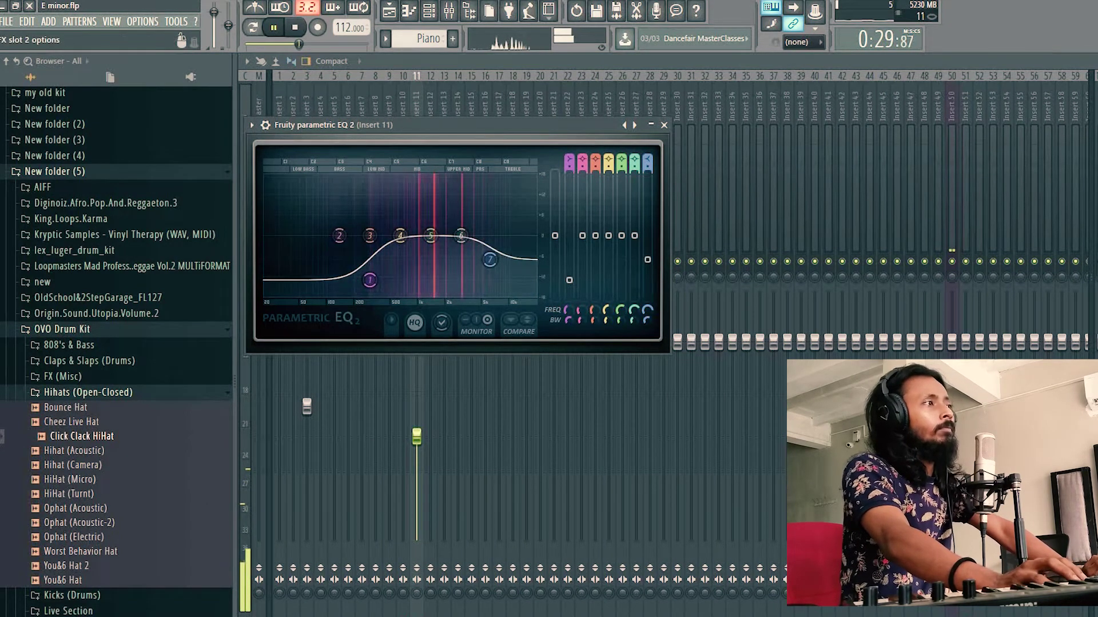
# Step: Add Fruity delay 2 to Insert 11 after the EQ and return to the playlist
pyautogui.press('Escape')
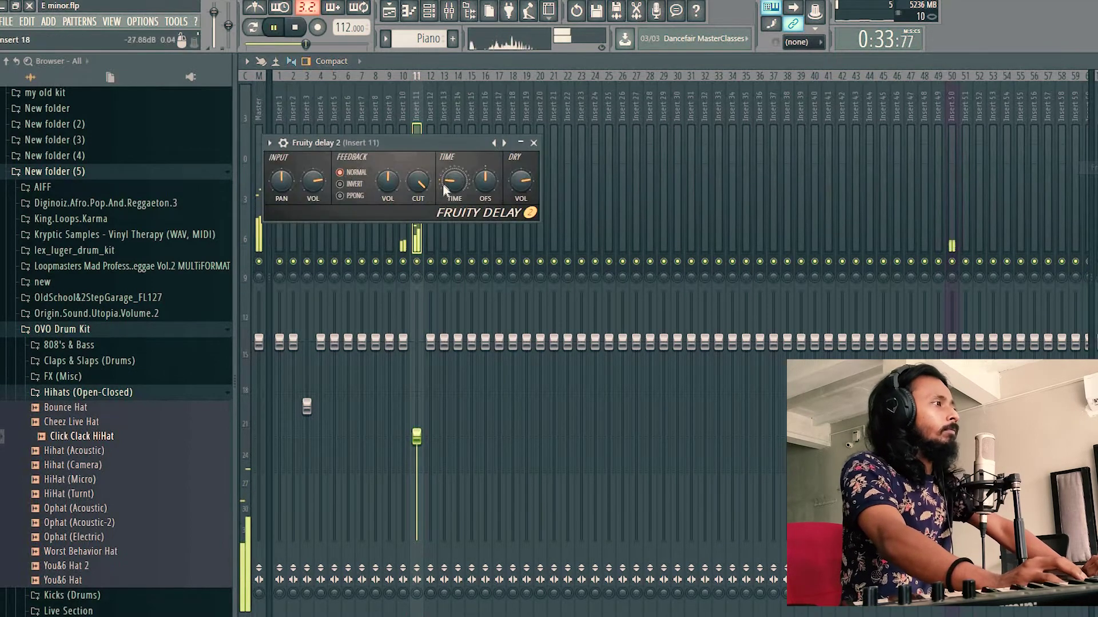
pyautogui.press('space')
pyautogui.press('Escape')
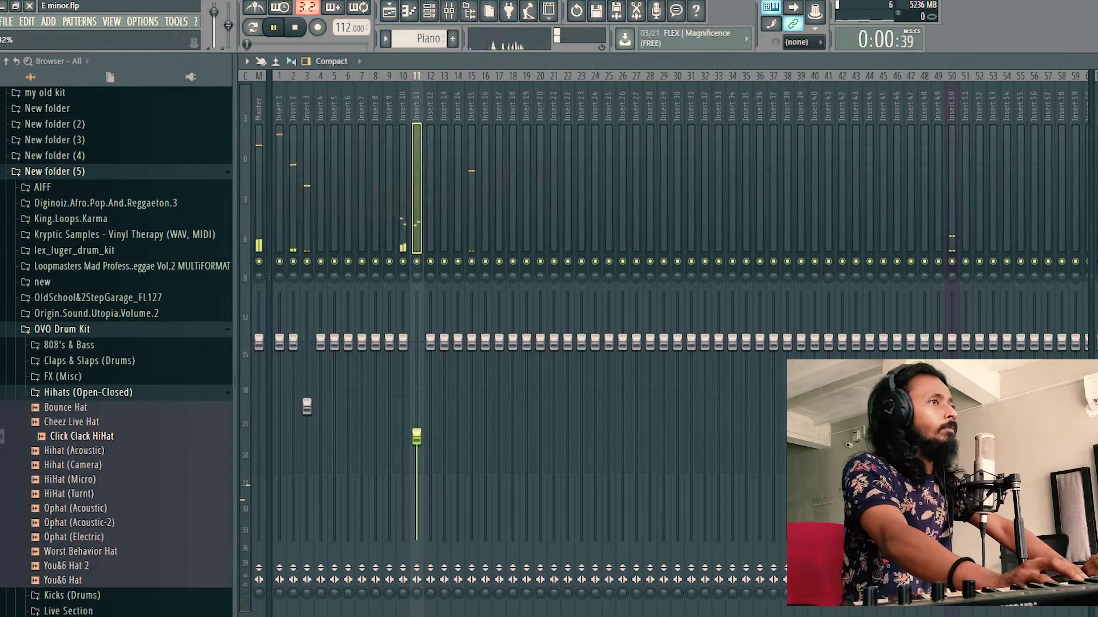
pyautogui.press('F5')
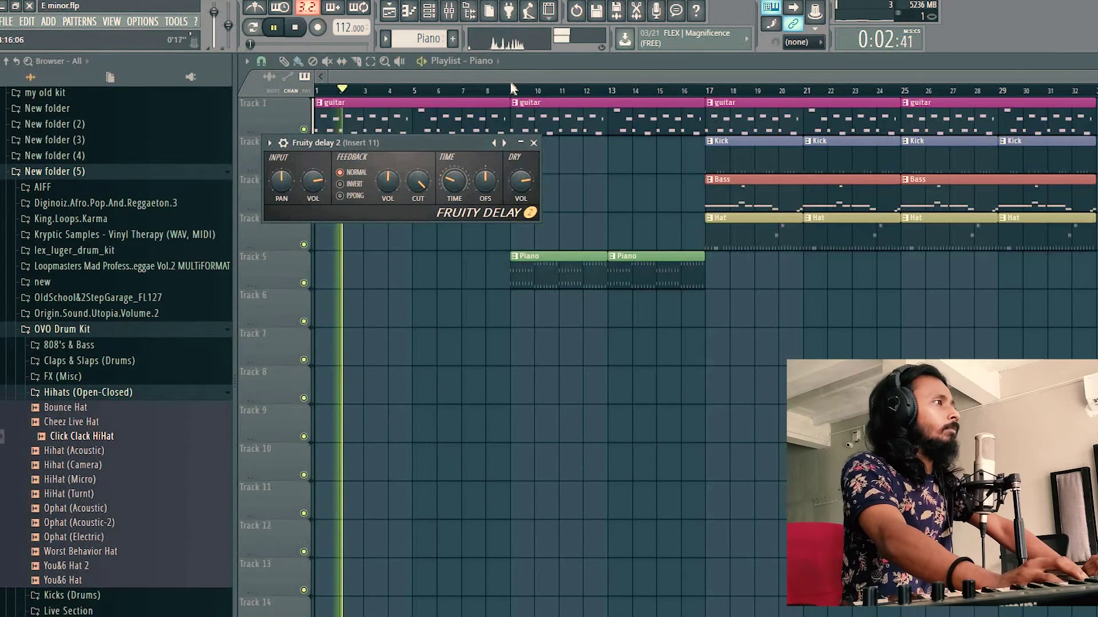
pyautogui.press('Escape')
# Step: Play the song from bar 9 and place a Hat clip on Track 4 at bar 13
pyautogui.click(511, 88)
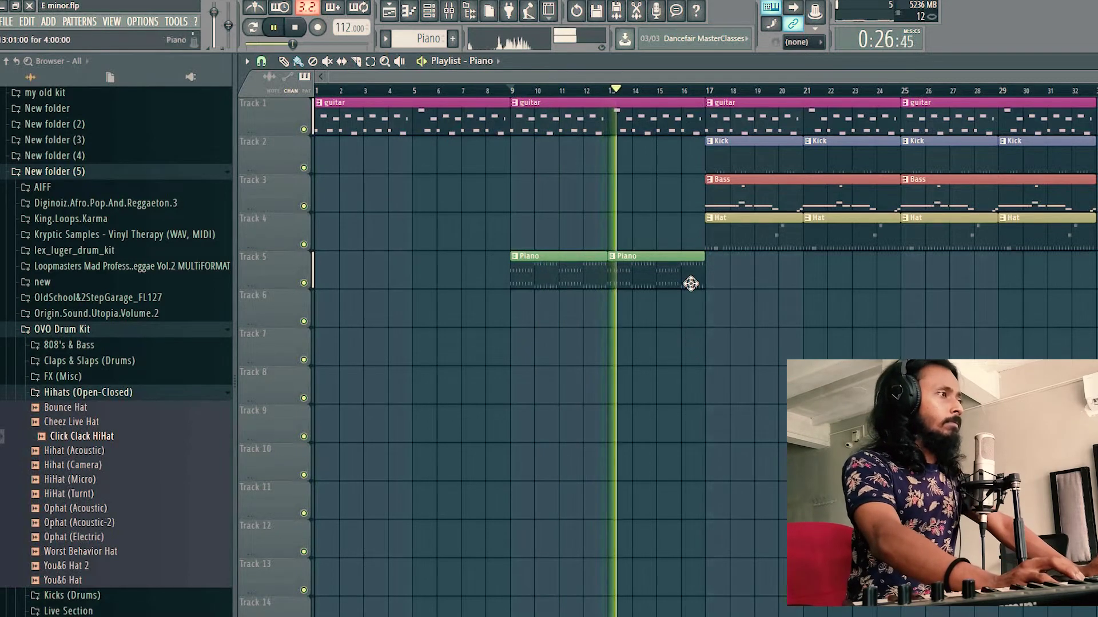
pyautogui.moveTo(715, 222); pyautogui.dragTo(620, 228)
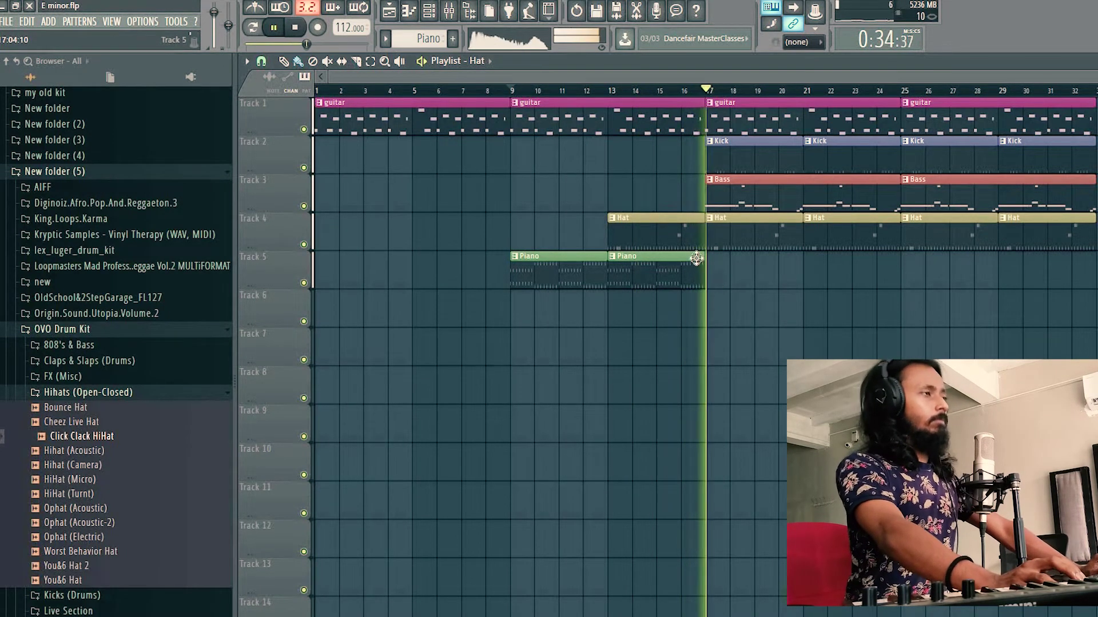
pyautogui.press('space')
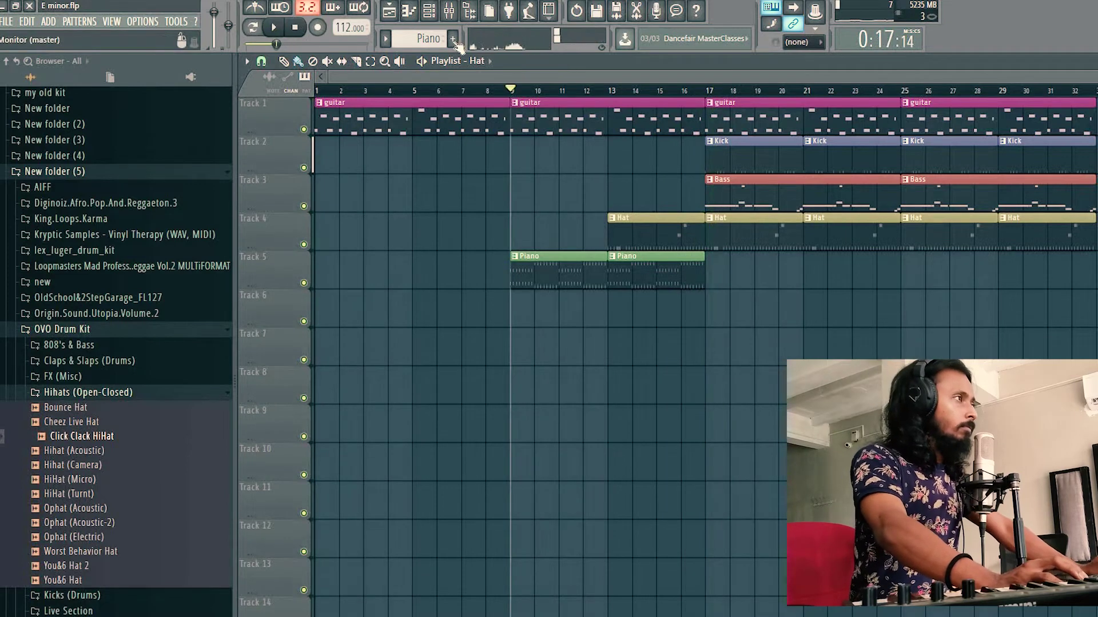
# Step: Create a new pattern named Kick, place its clip on Track 2 at bar 16 and show its channel steps
pyautogui.click(453, 39)
pyautogui.click(559, 71)
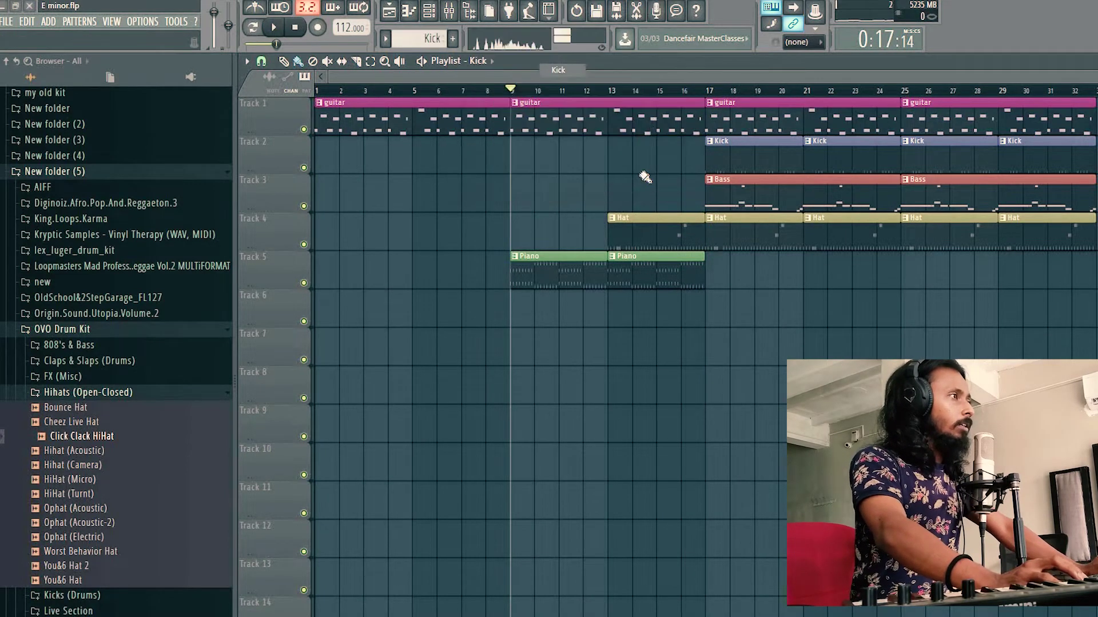
pyautogui.click(681, 92)
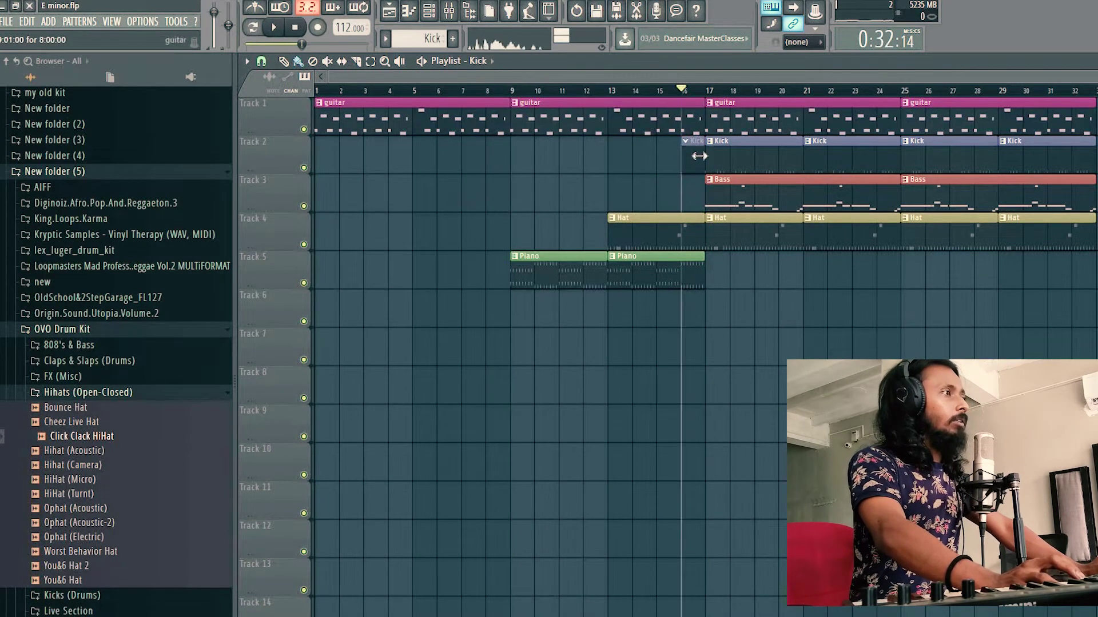
pyautogui.click(432, 16)
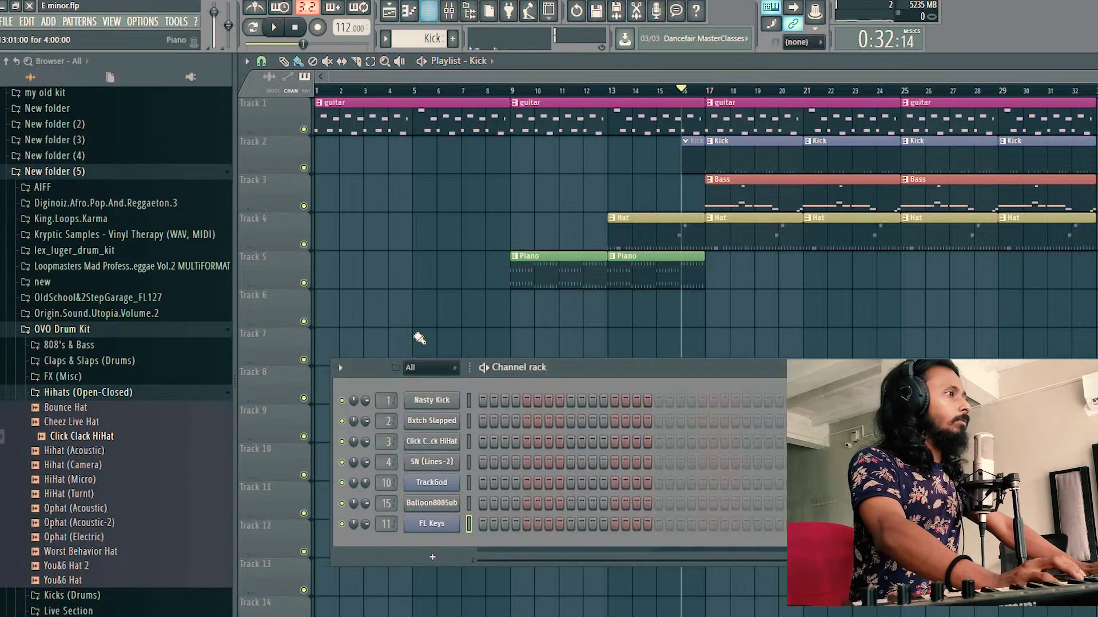
# Step: Program the Nasty Kick on steps 1, 5, 9, 11, 13 and 15 of the new pattern during playback
pyautogui.click(483, 401)
pyautogui.press('space')
pyautogui.click(526, 402)
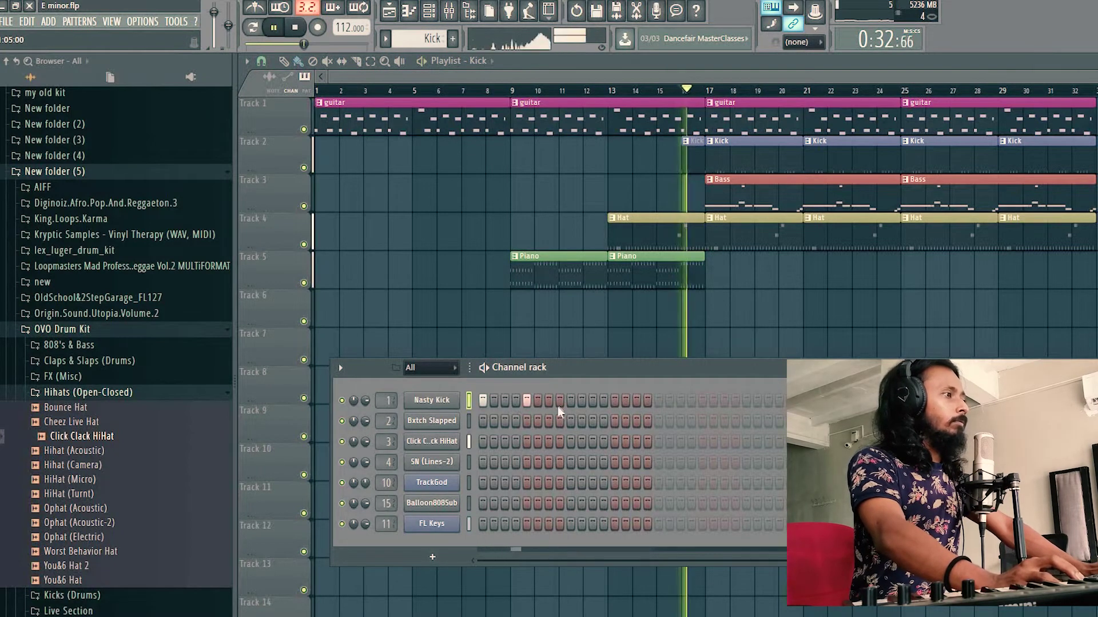
pyautogui.click(571, 401)
pyautogui.click(615, 401)
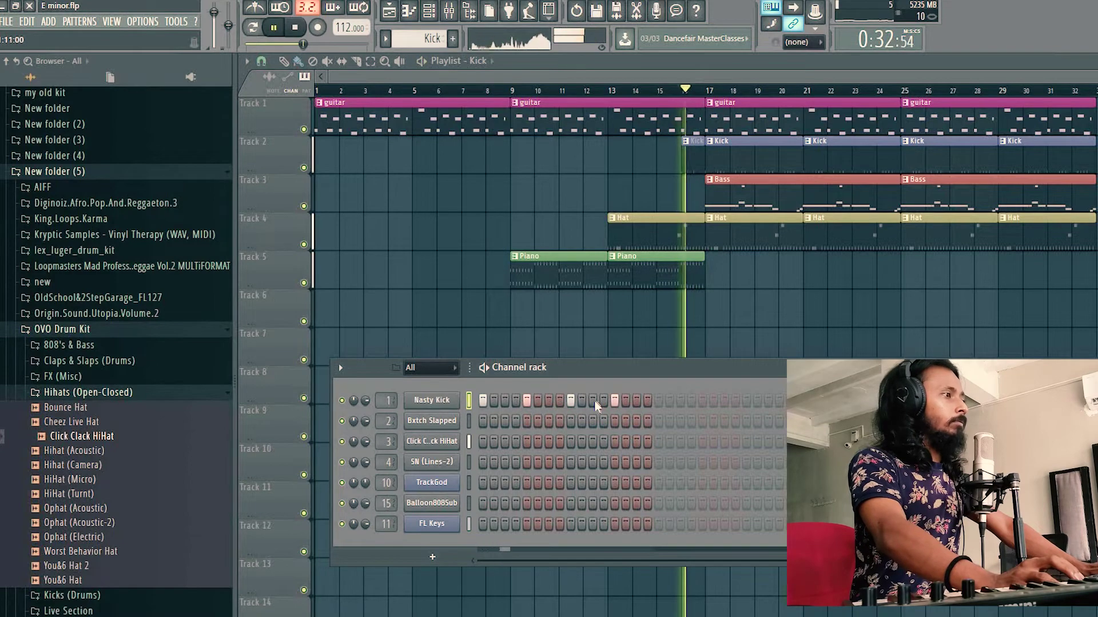
pyautogui.click(592, 400)
pyautogui.click(636, 401)
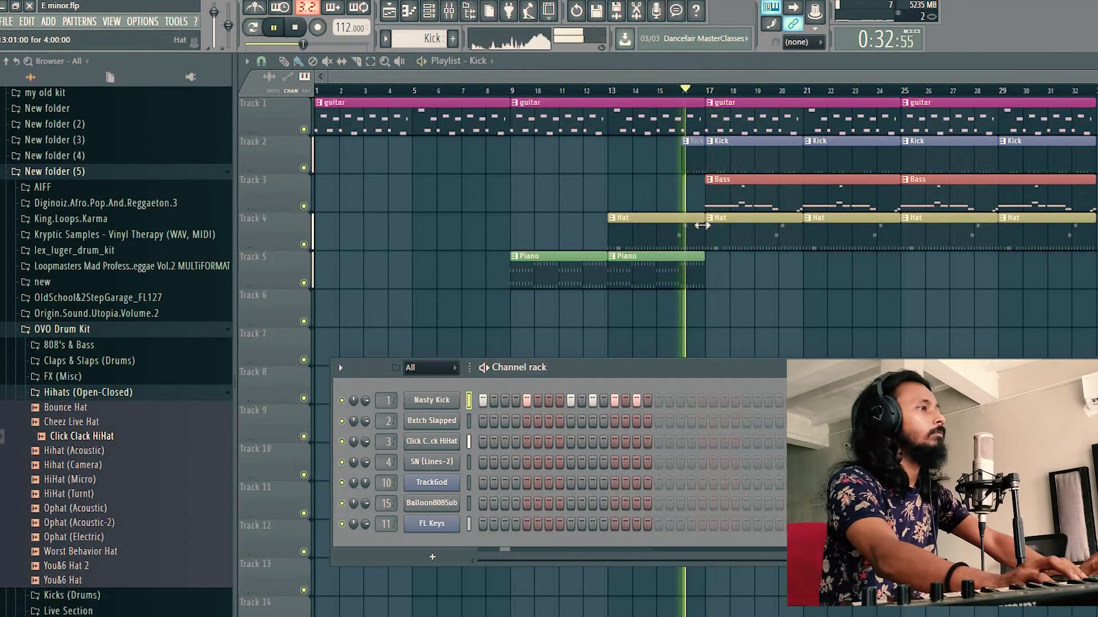
# Step: Trim the Hat and Piano clips that start at bar 13 so they end at bar 16, and play the transition
pyautogui.press('space')
pyautogui.moveTo(702, 225); pyautogui.dragTo(681, 225)
pyautogui.press('space')
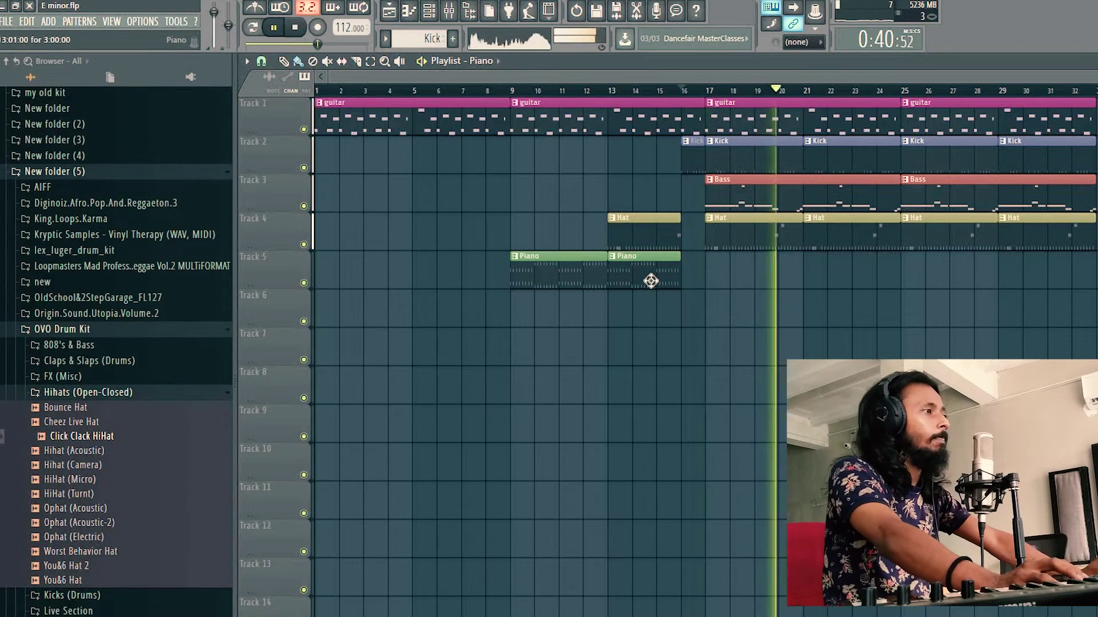
# Step: Delete the upper row of FL Keys notes across all four bars of the Piano pattern and return to the playlist
pyautogui.doubleClick(649, 279)
pyautogui.scroll(-4, 600, 100)
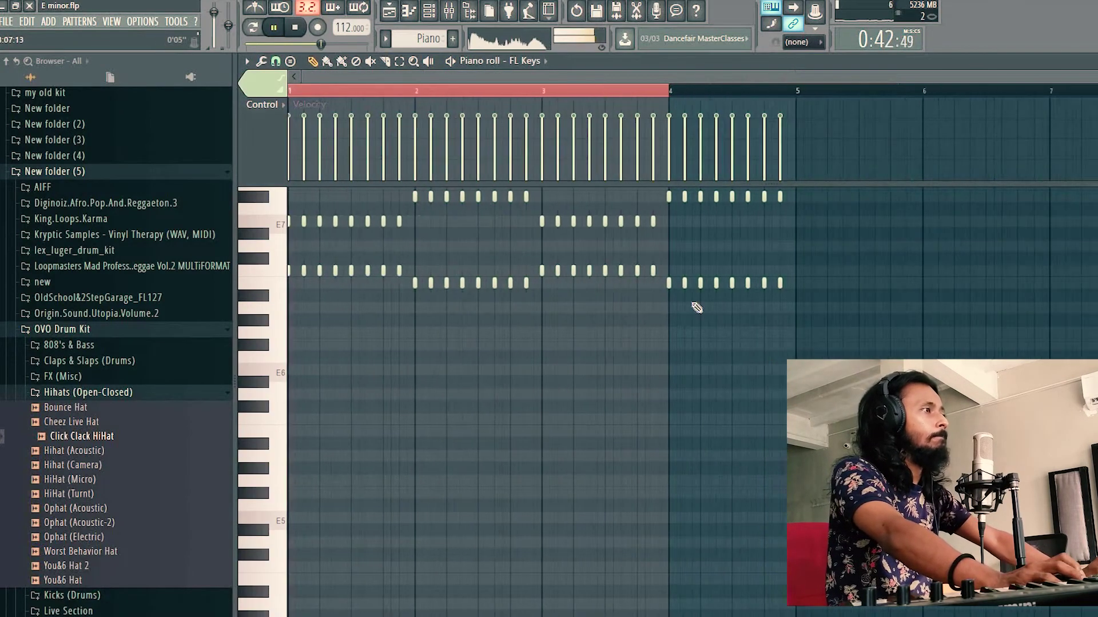
pyautogui.moveTo(772, 237); pyautogui.dragTo(289, 235)
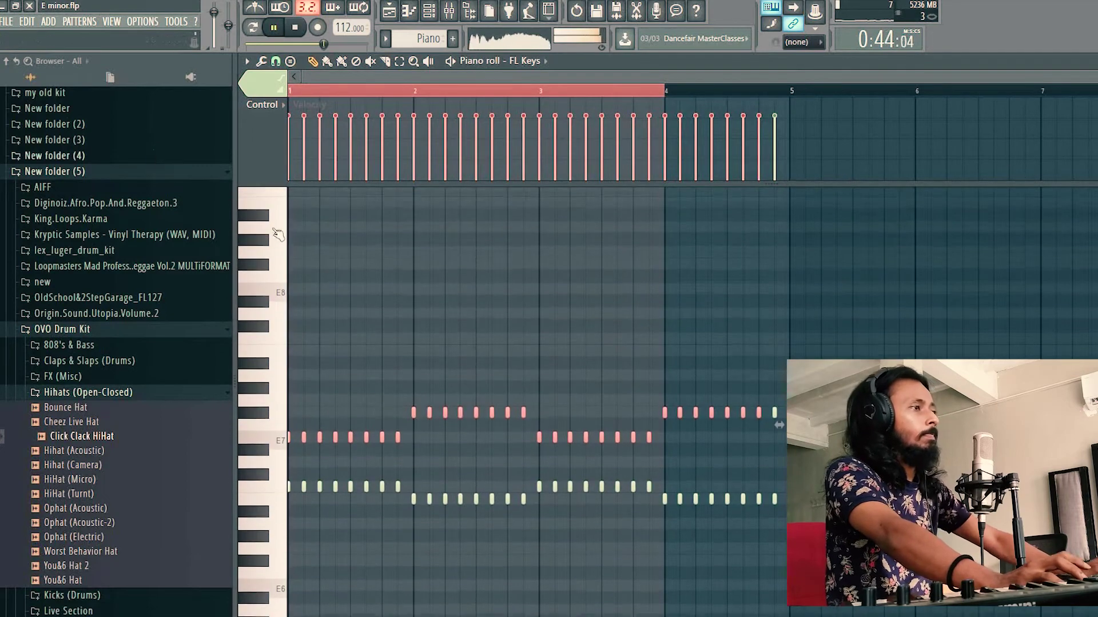
pyautogui.click(303, 213)
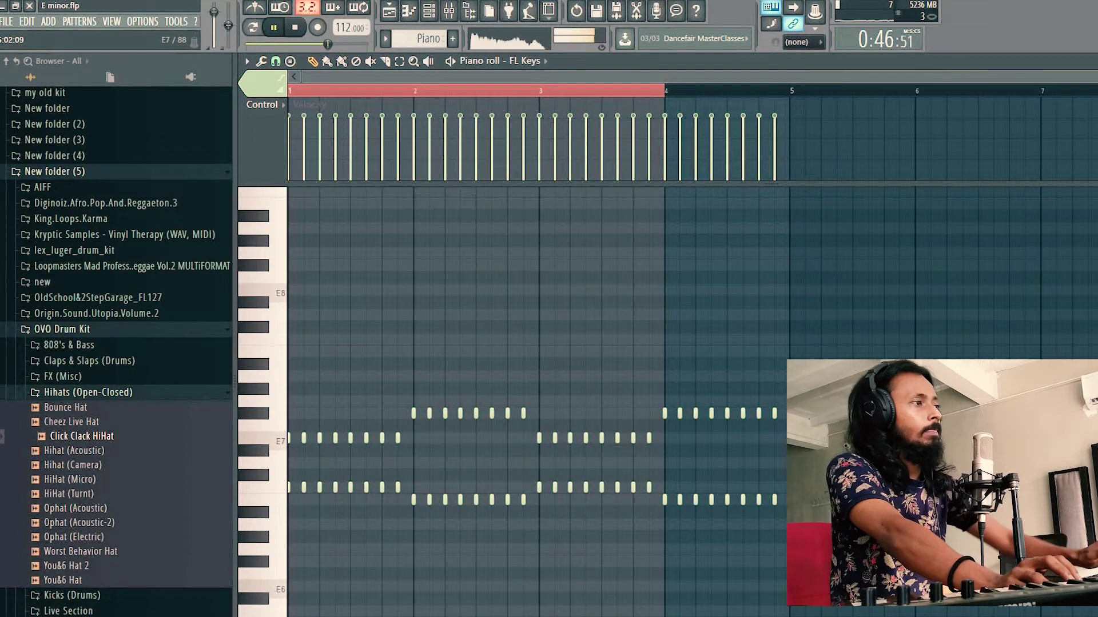
pyautogui.moveTo(808, 453); pyautogui.dragTo(140, 318)
pyautogui.press('Delete')
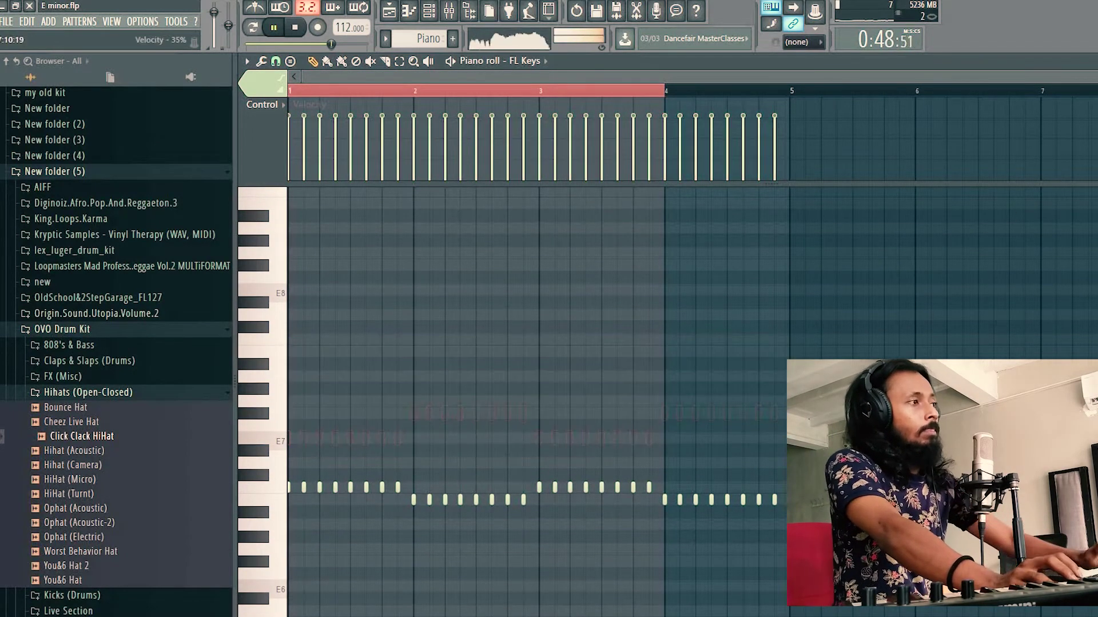
pyautogui.press('Escape')
pyautogui.press('F6')
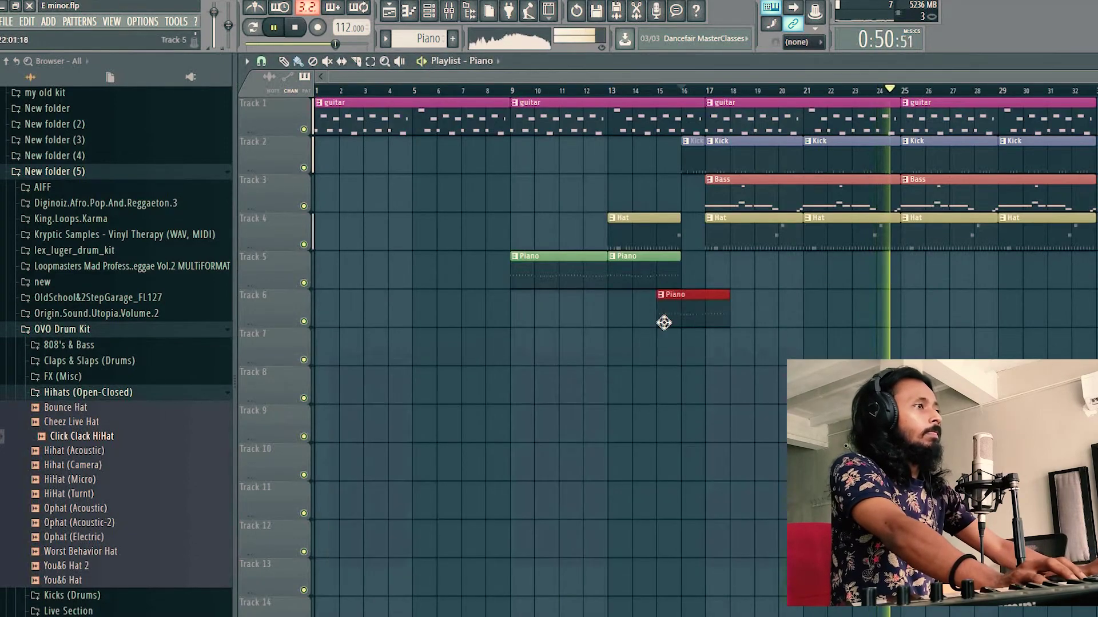
# Step: Place Piano clips on Track 5 at bars 25, 29, 41 and 45
pyautogui.moveTo(903, 272); pyautogui.dragTo(1006, 273)
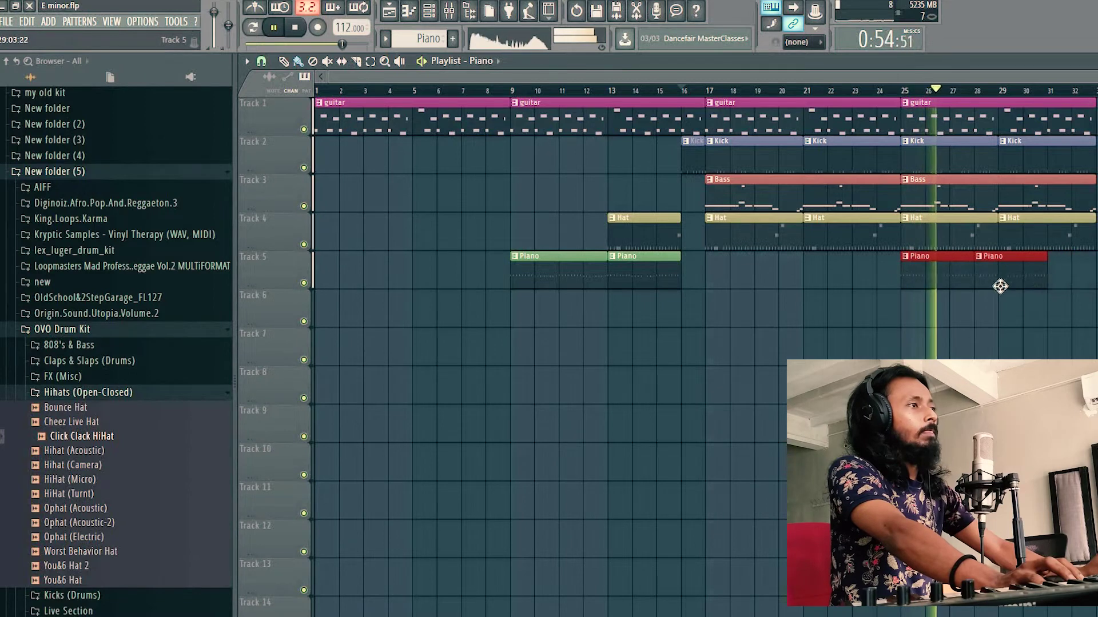
pyautogui.click(1017, 274)
pyautogui.moveTo(1017, 274); pyautogui.dragTo(1093, 267)
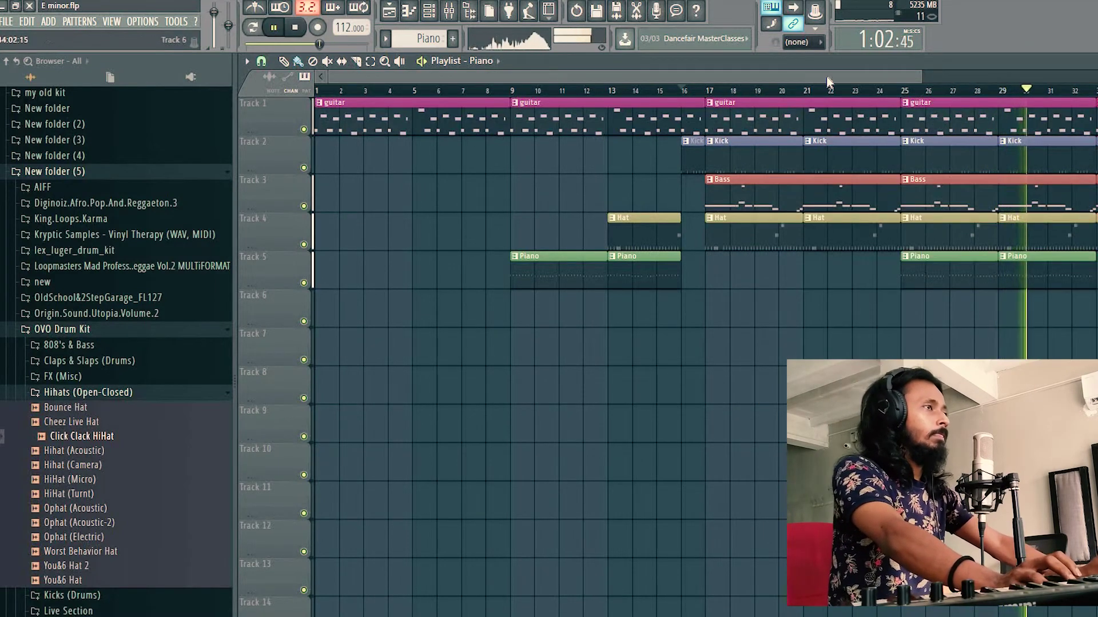
pyautogui.scroll(-3, 831, 92)
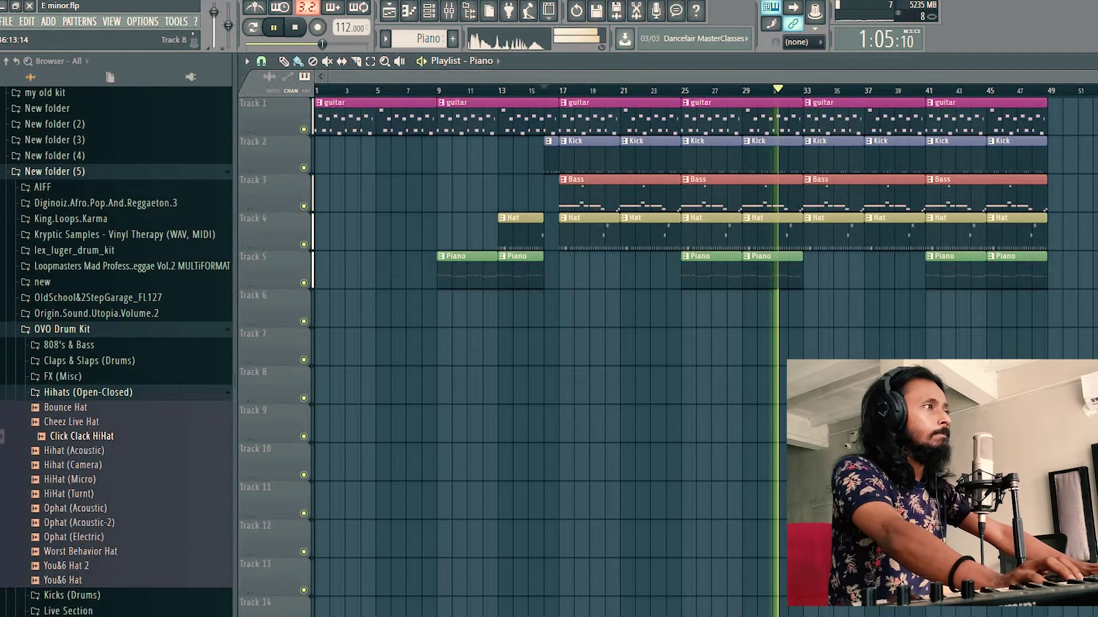
# Step: Play the arrangement from bar 5, shrink the playlist from its maximized size and stop playback
pyautogui.click(379, 91)
pyautogui.doubleClick(246, 59)
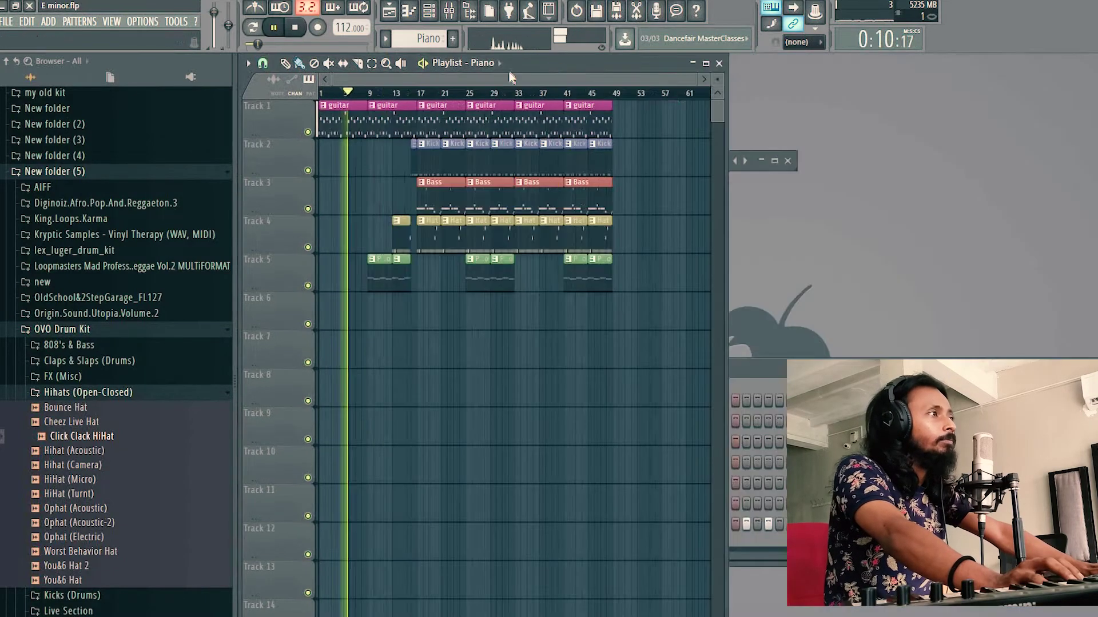
pyautogui.press('space')
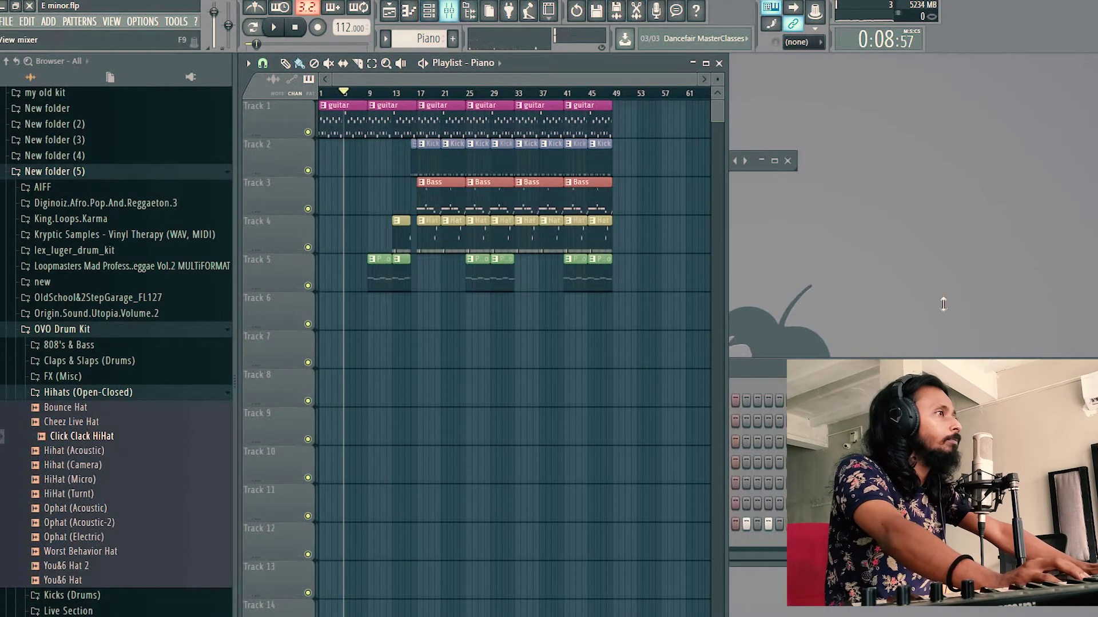
# Step: Load Edison on mixer Insert 50 and move its window clear of the playlist
pyautogui.press('F9')
pyautogui.click(956, 118)
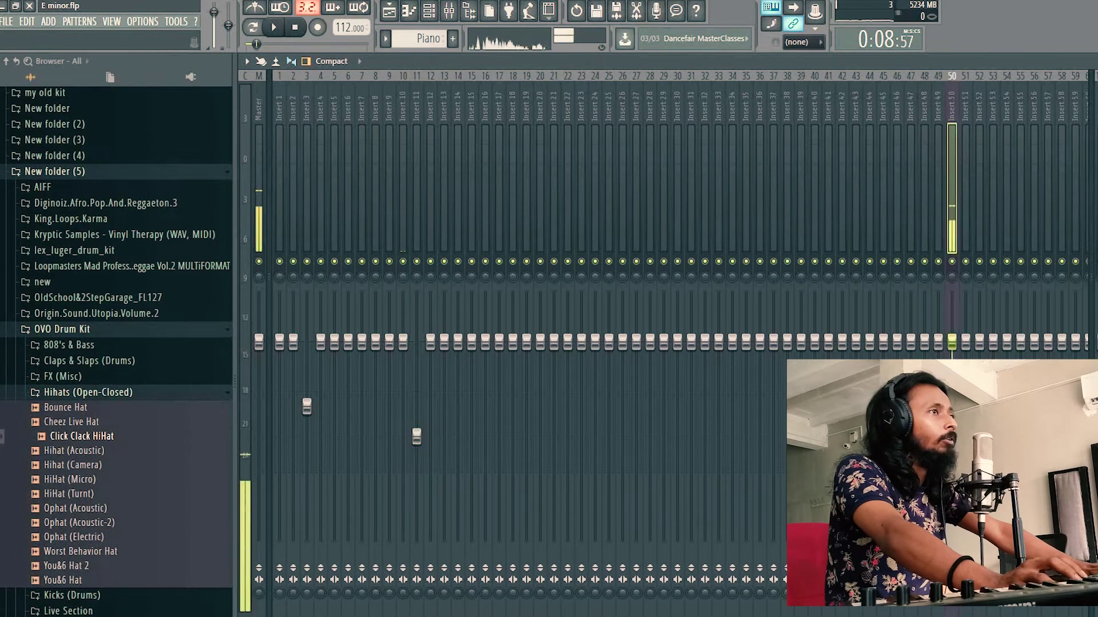
pyautogui.click(1081, 346)
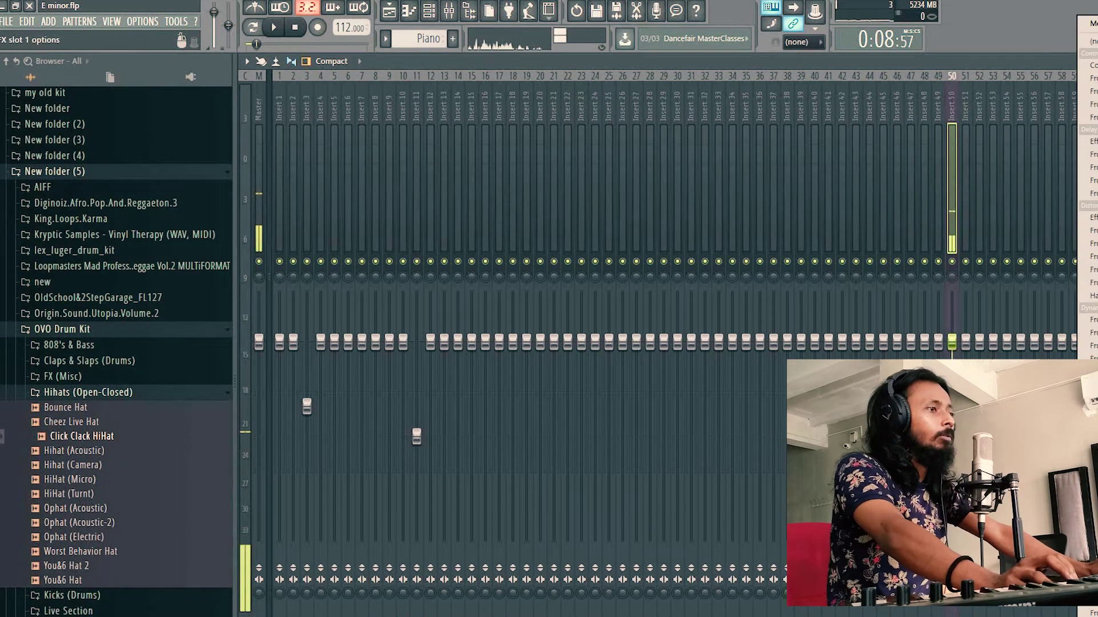
pyautogui.click(1090, 435)
pyautogui.press('F9')
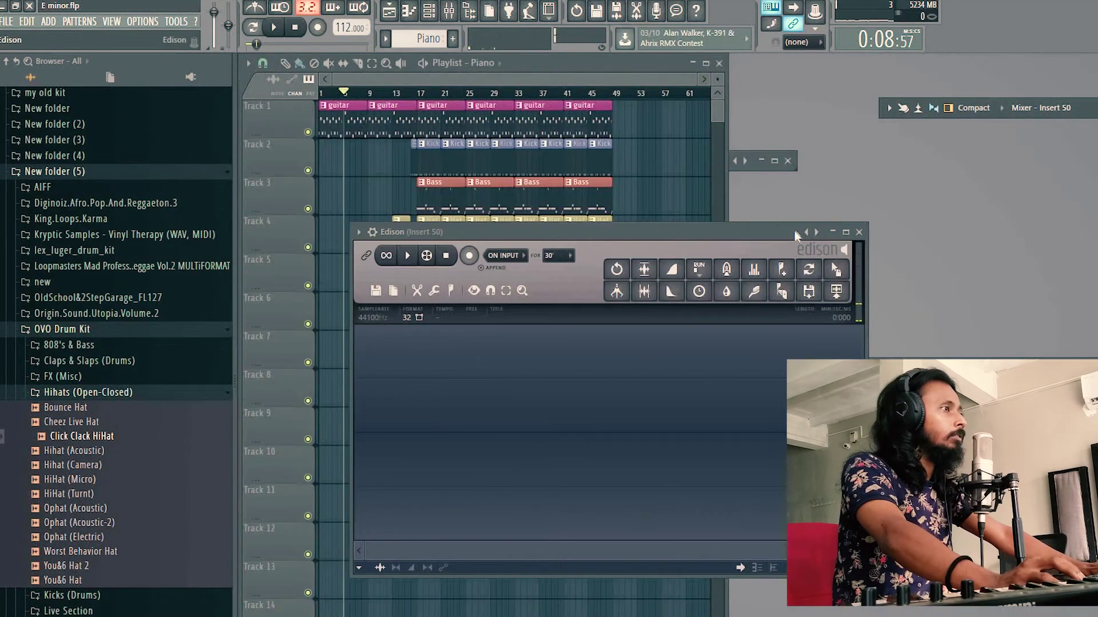
pyautogui.moveTo(794, 234); pyautogui.dragTo(1092, 224)
# Step: Record a vocal take in Edison during playback from bar 5 and place the recording on Track 6 at bar 13
pyautogui.press('space')
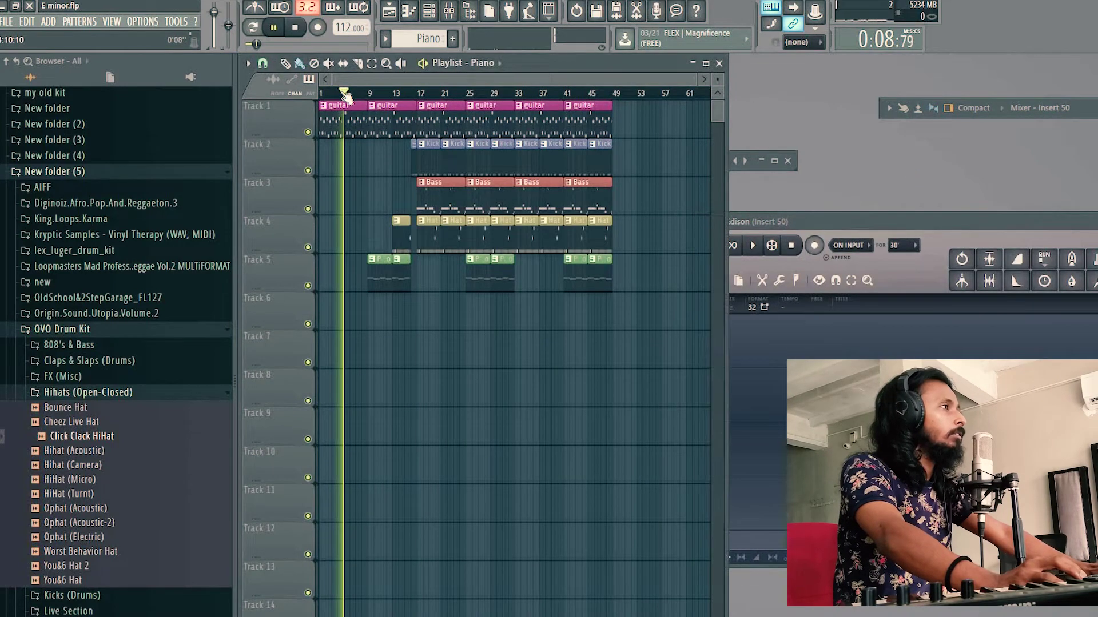
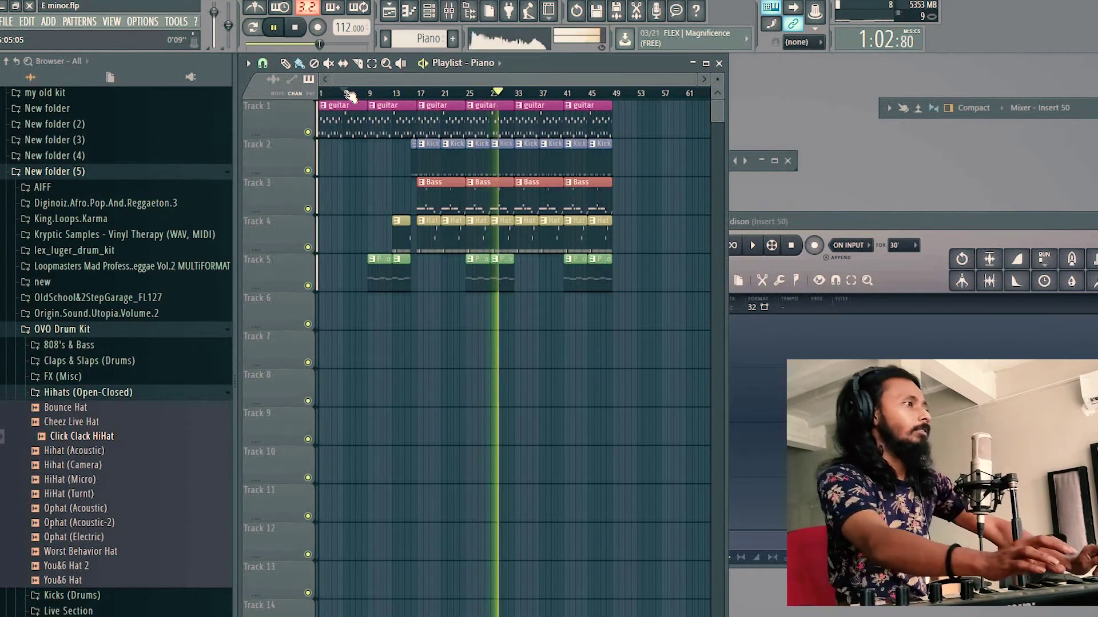
pyautogui.click(815, 245)
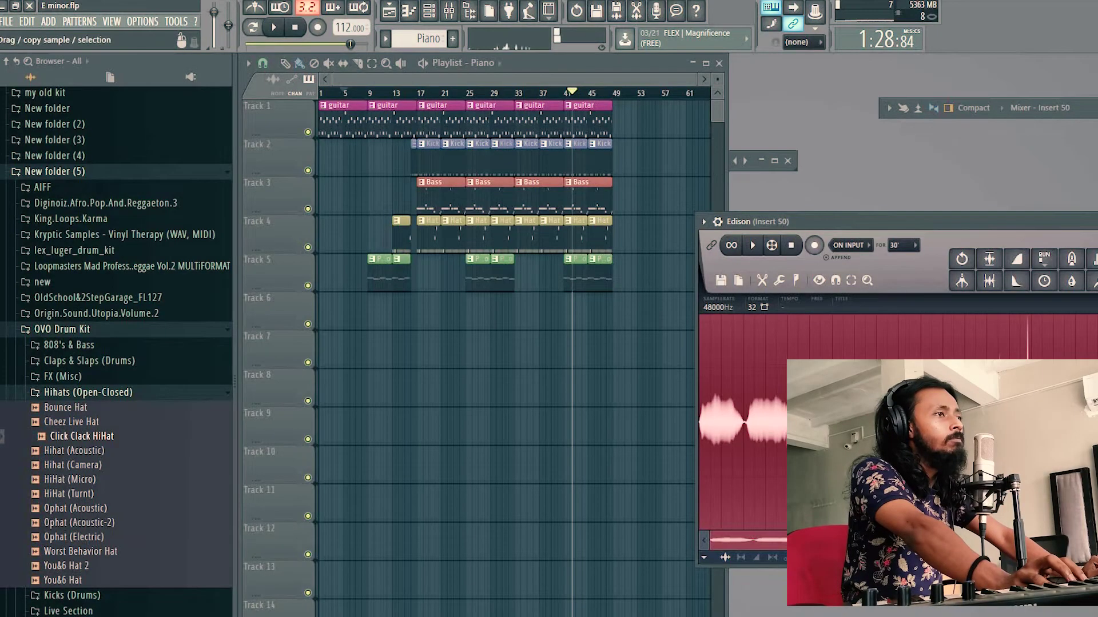
pyautogui.moveTo(738, 280); pyautogui.dragTo(404, 314)
# Step: Route the recorded E minor Sample to mixer track 30
pyautogui.doubleClick(404, 313)
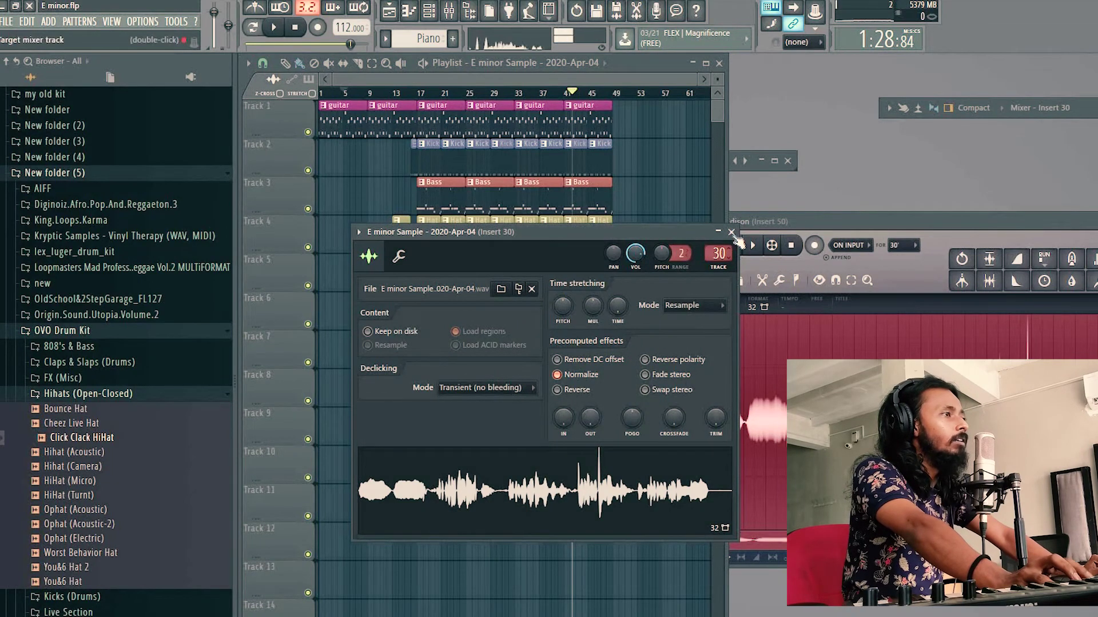
pyautogui.press('Escape')
# Step: Change the playlist's snap setting for finer placement of the vocal clip
pyautogui.click(380, 98)
pyautogui.scroll(5, 382, 101)
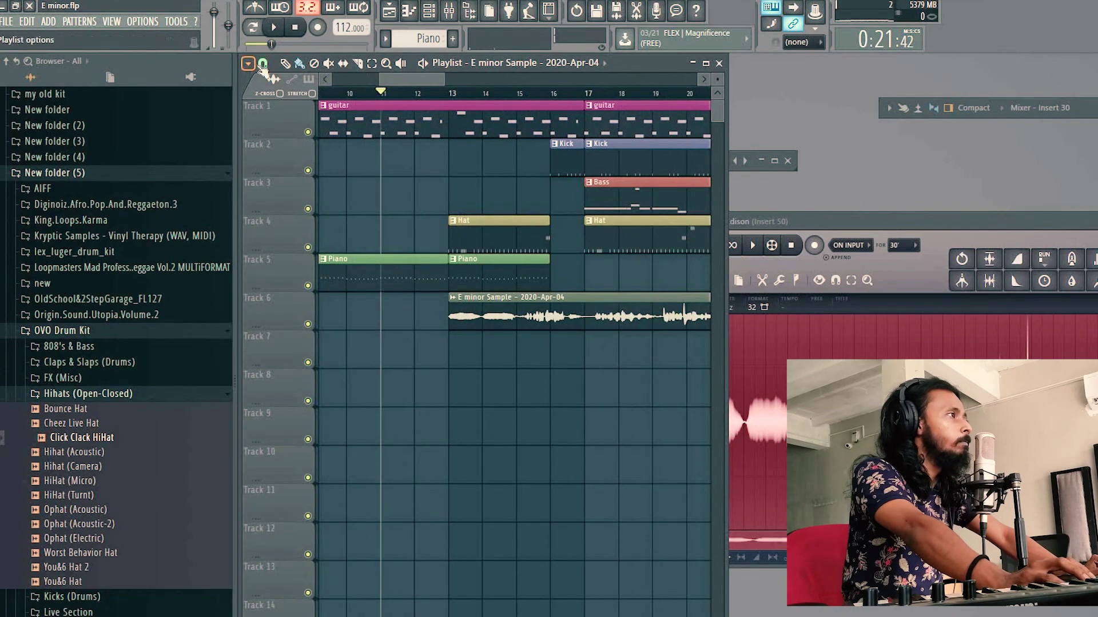
pyautogui.click(263, 64)
pyautogui.click(279, 128)
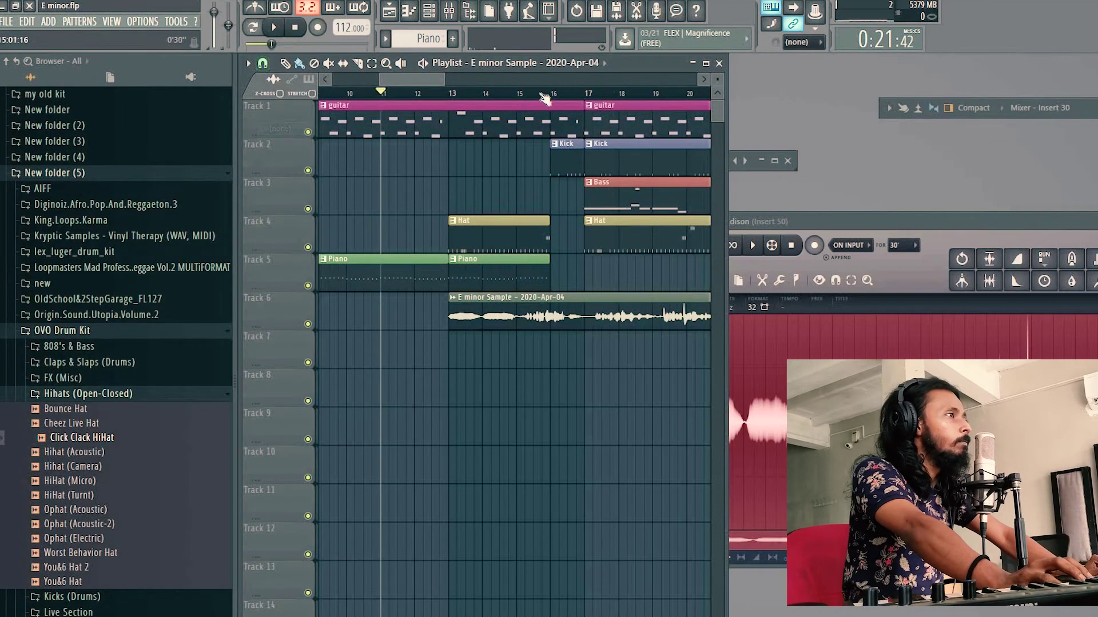
# Step: Play from bar 15 and shift the vocal clip on Track 6 so it starts at 14:11:08
pyautogui.click(517, 95)
pyautogui.press('space')
pyautogui.scroll(3, 588, 240)
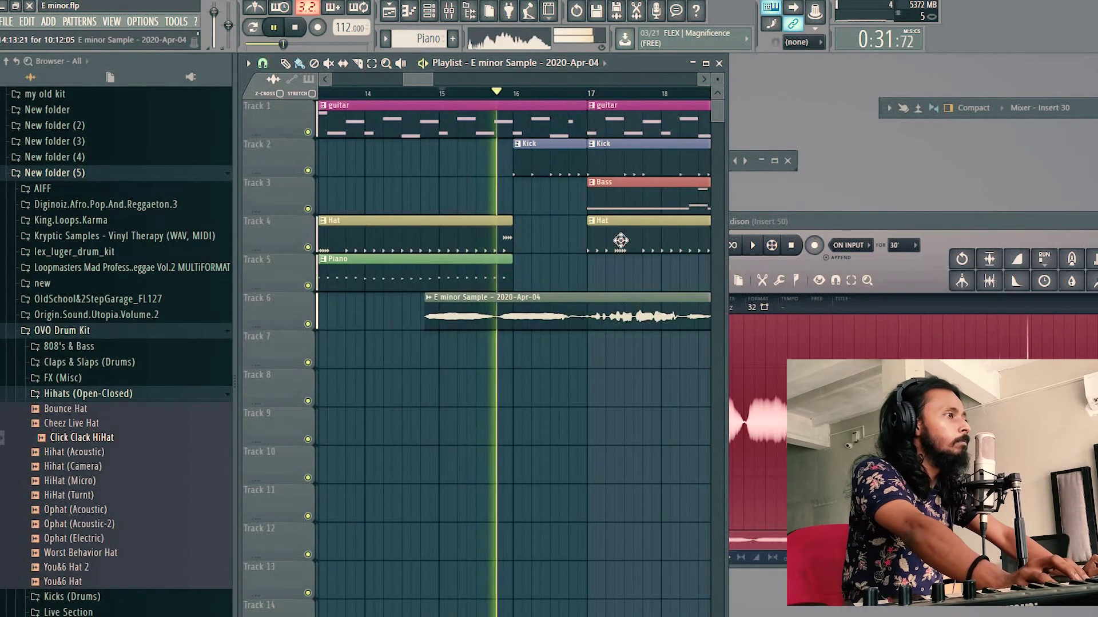
pyautogui.scroll(2, 624, 251)
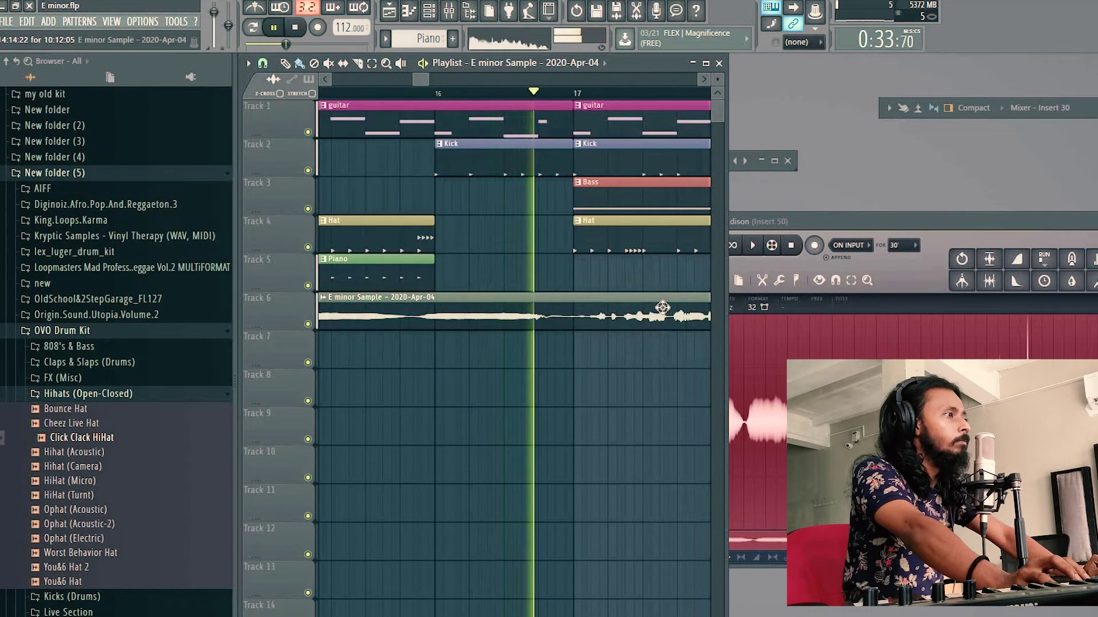
pyautogui.moveTo(663, 309); pyautogui.dragTo(588, 302)
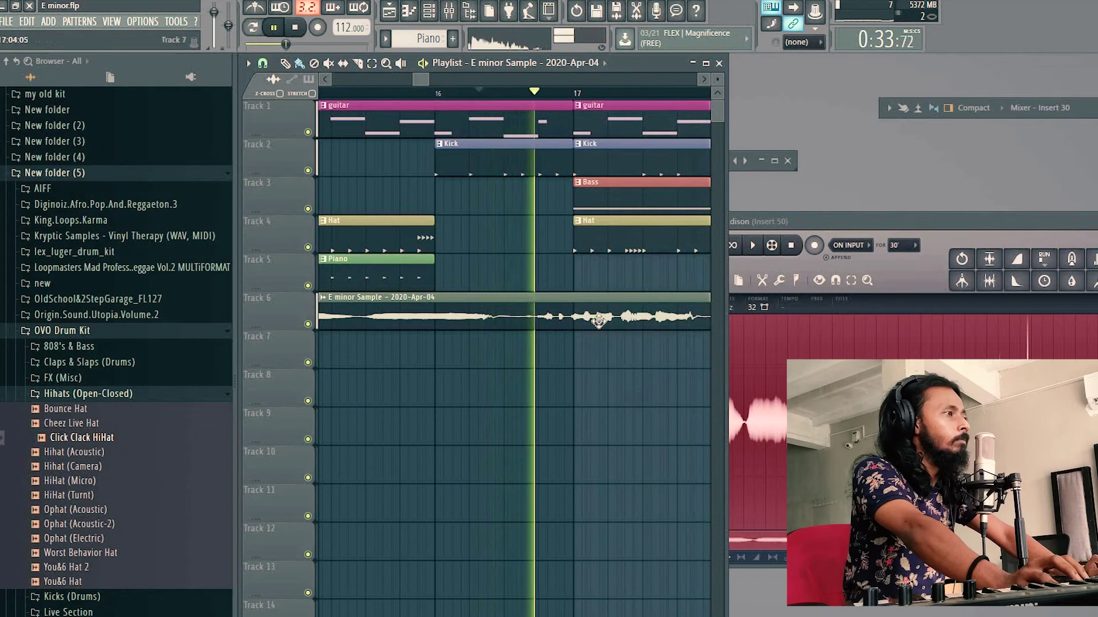
pyautogui.press('space')
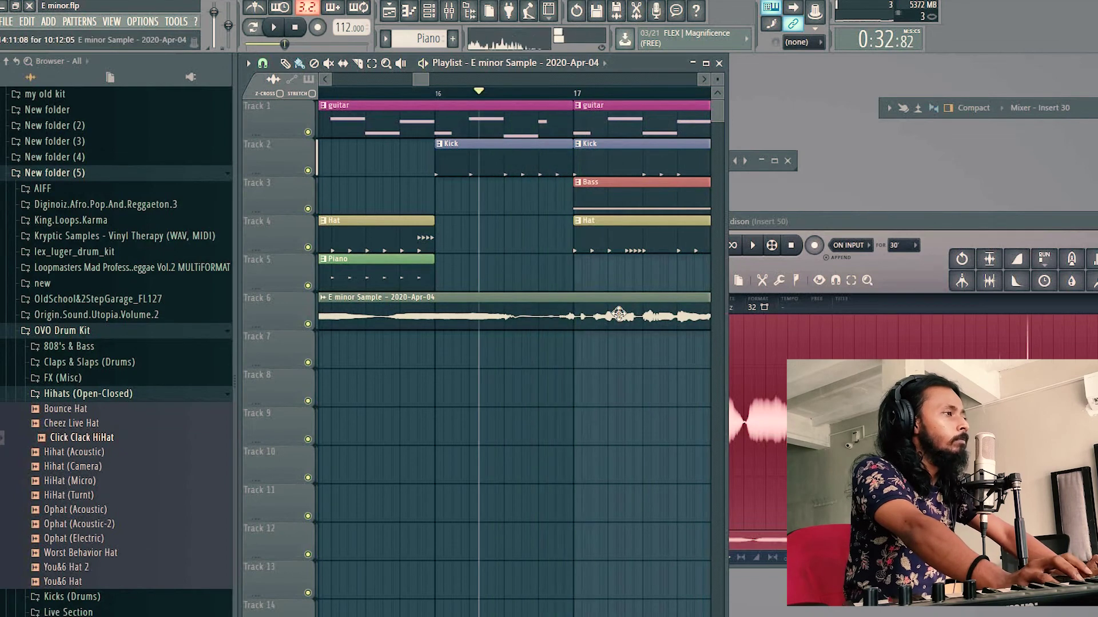
# Step: Audition the transition with Track 6 muted, then unmute it and shift the vocal clip to start at 14:03:08
pyautogui.click(308, 324)
pyautogui.press('space')
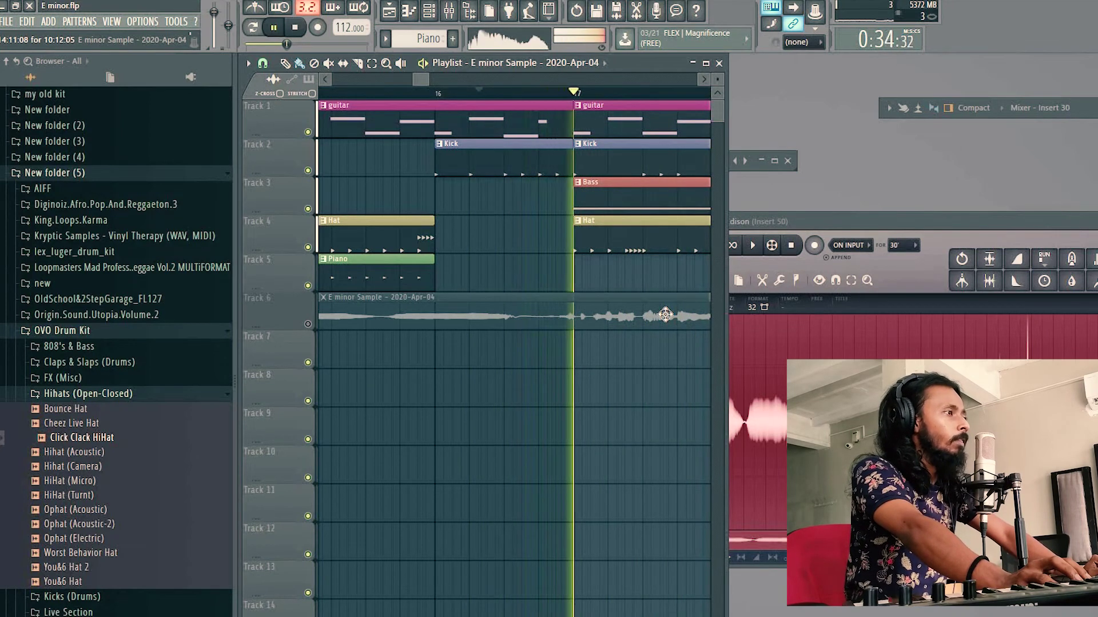
pyautogui.press('space')
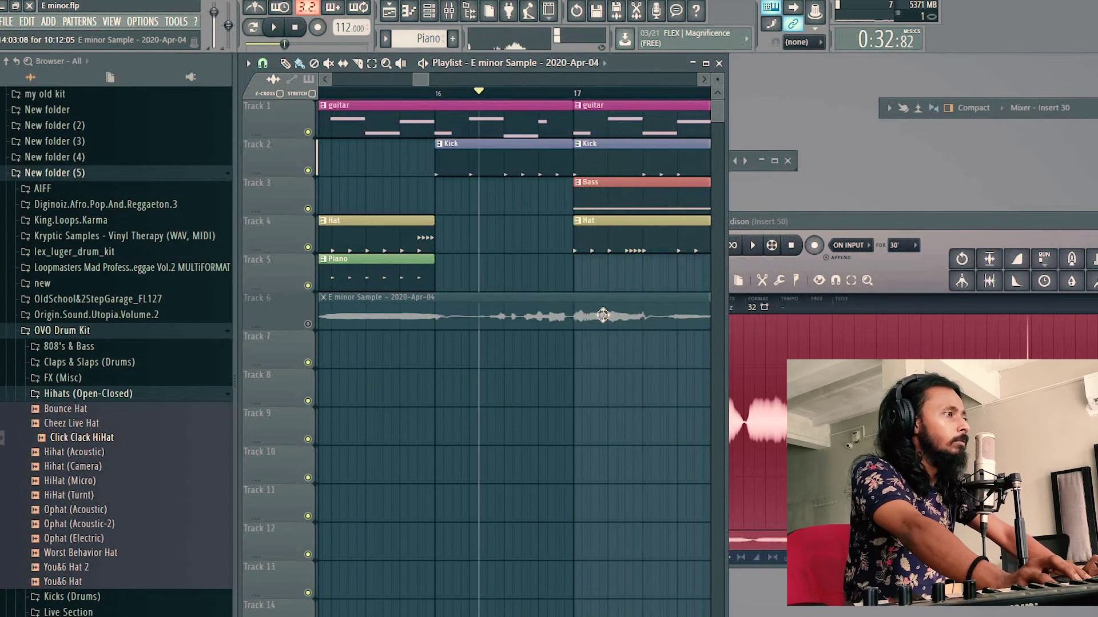
pyautogui.press('space')
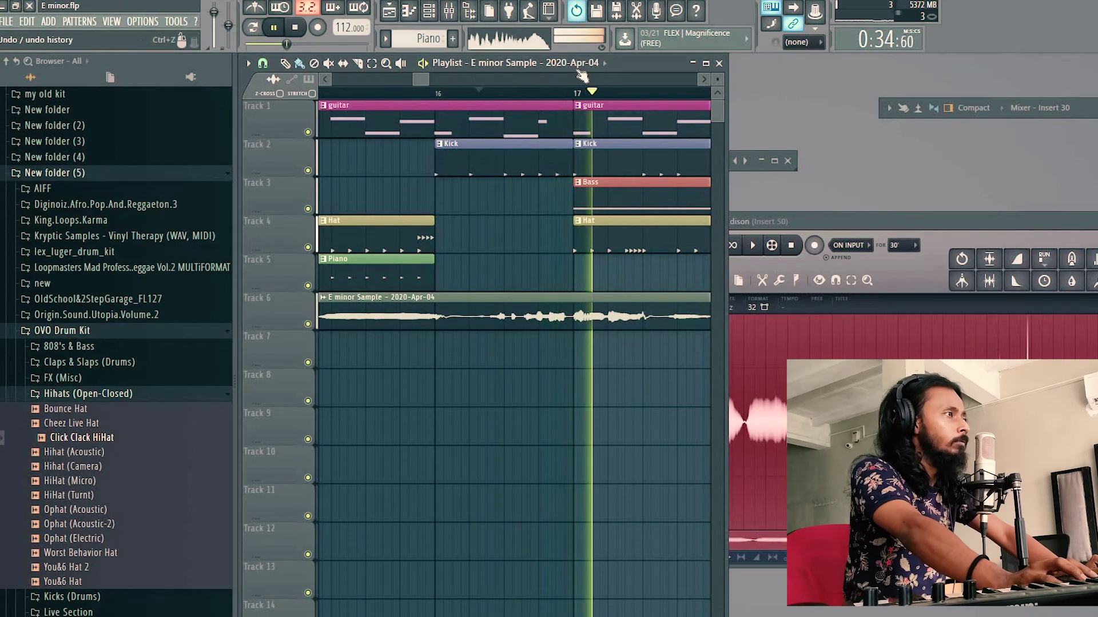
pyautogui.scroll(-5, 583, 91)
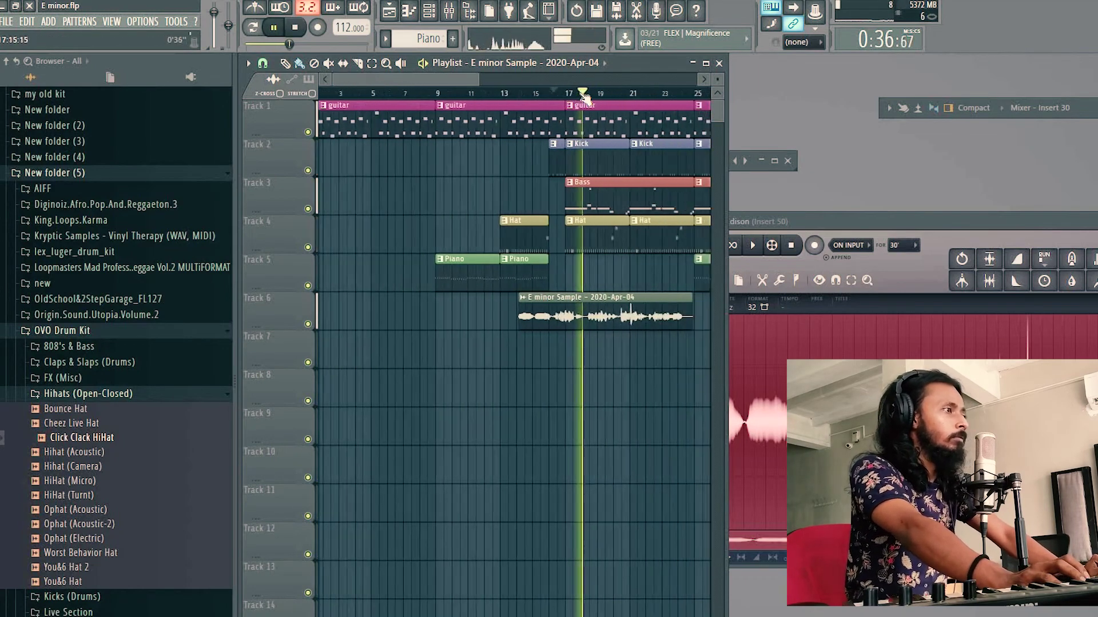
pyautogui.scroll(-2, 584, 94)
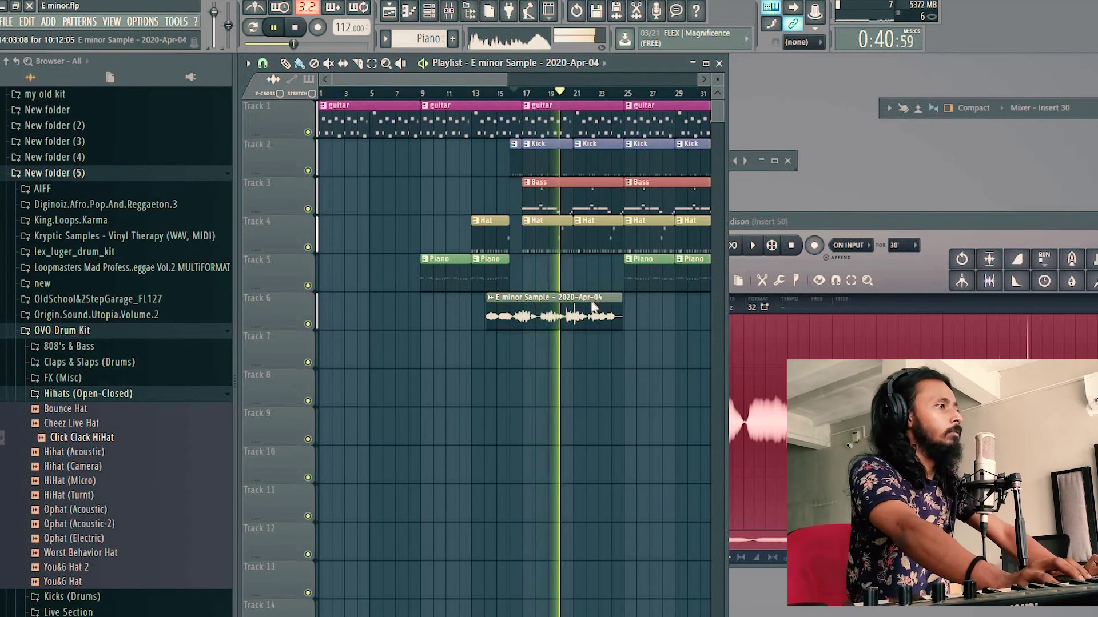
# Step: Load Pitcher on mixer Insert 30 and set its key to E and correction speed to 72
pyautogui.doubleClick(592, 307)
pyautogui.click(723, 246)
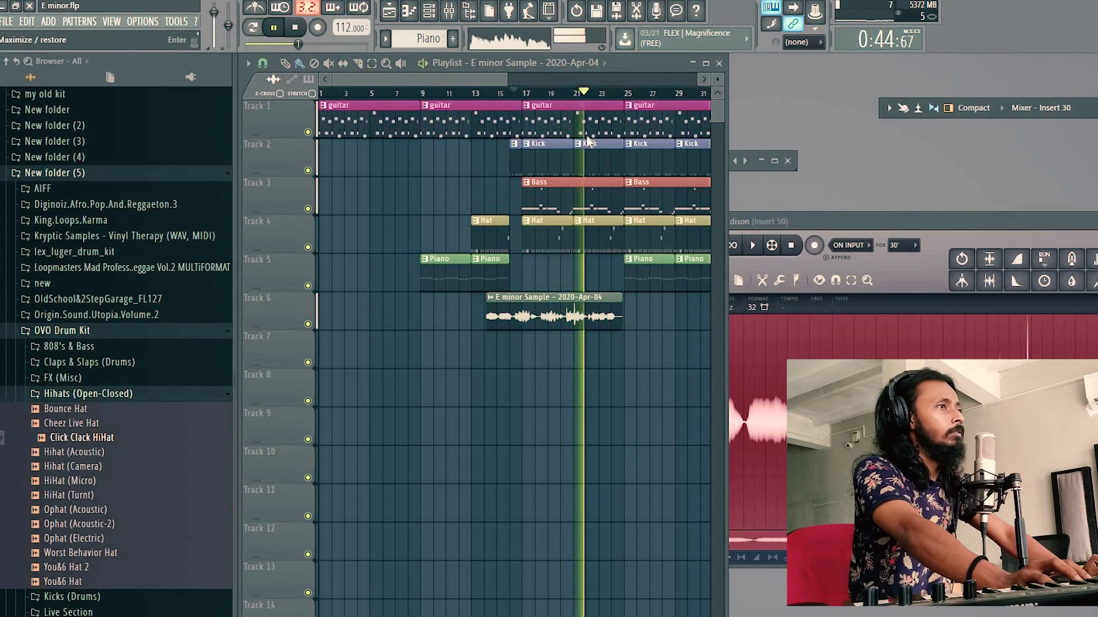
pyautogui.press('F9')
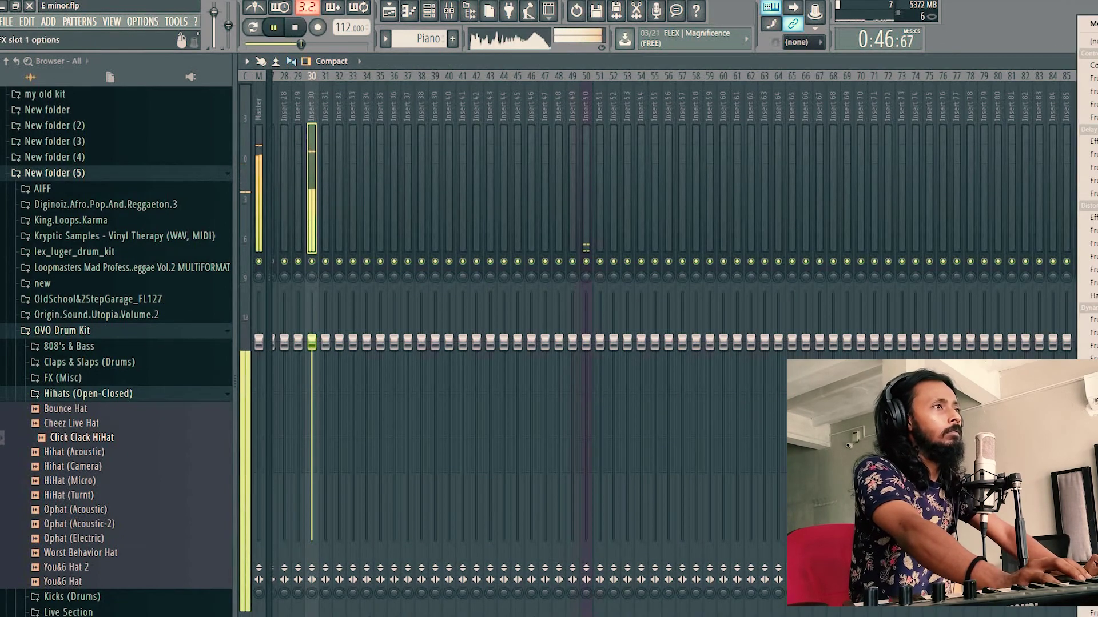
pyautogui.click(1089, 345)
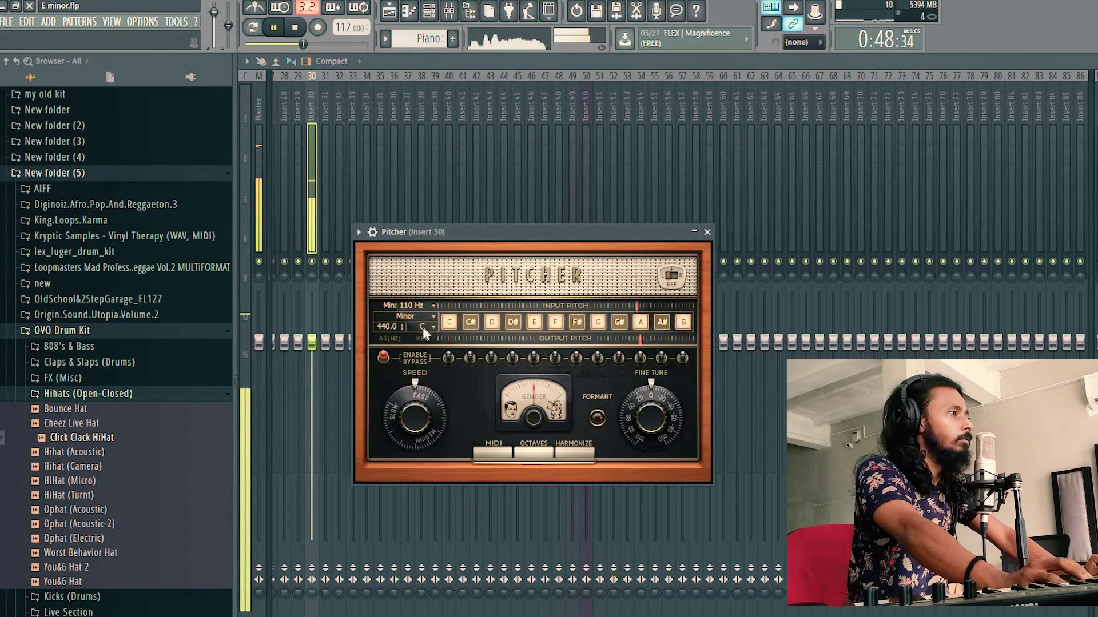
pyautogui.click(422, 327)
pyautogui.click(462, 308)
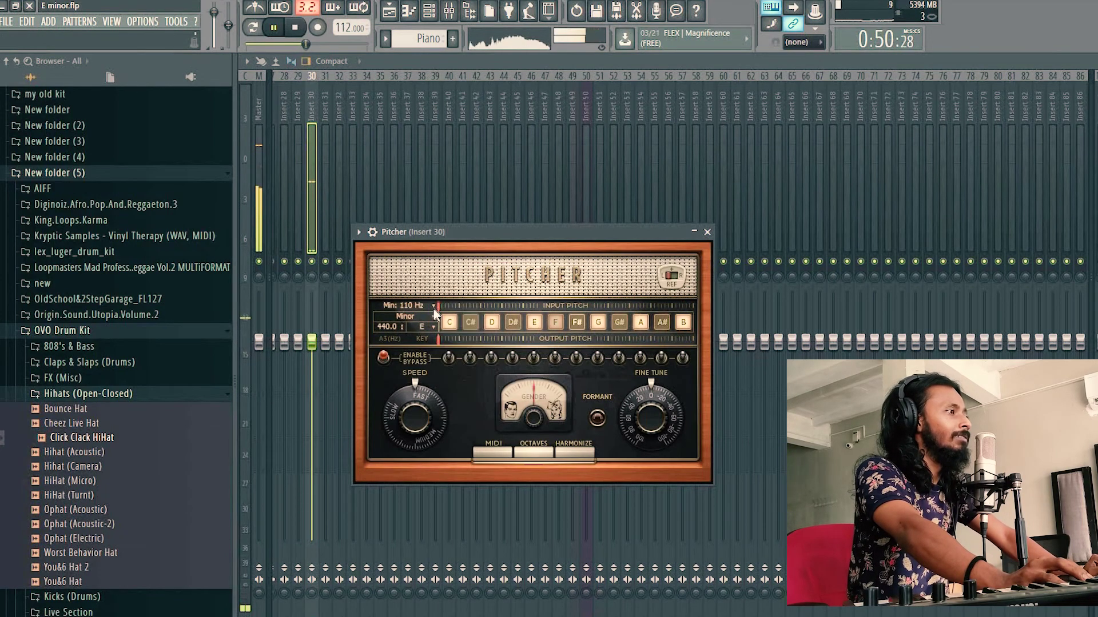
pyautogui.press('space')
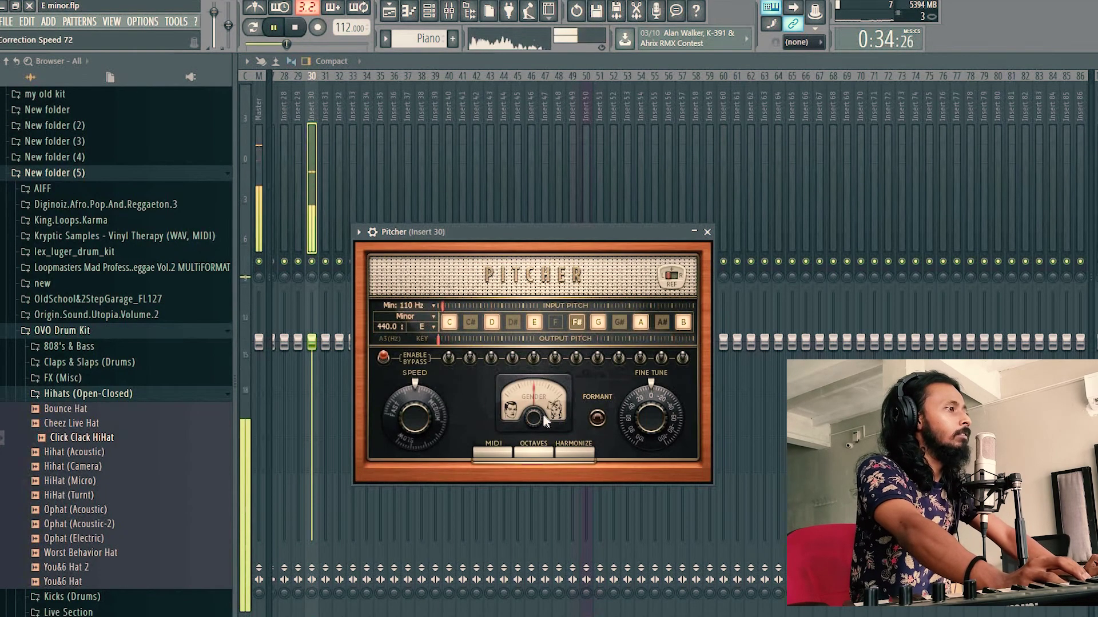
# Step: Add Fruity parametric EQ 2 in the second effect slot of Insert 30 and cut the low end at about 200 Hz
pyautogui.click(1086, 20)
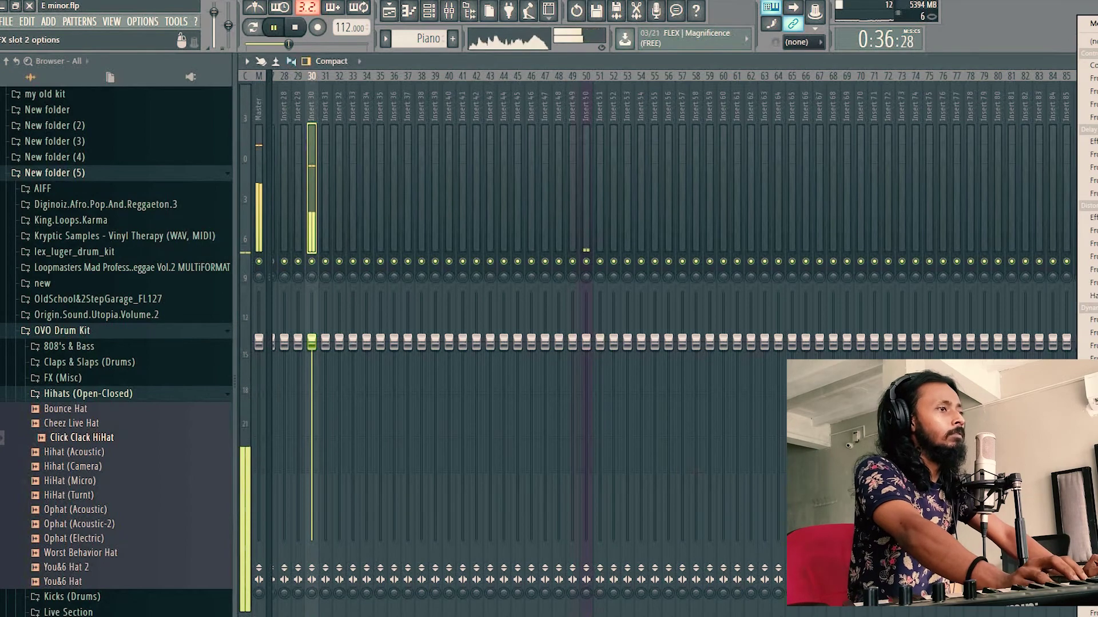
pyautogui.click(1086, 371)
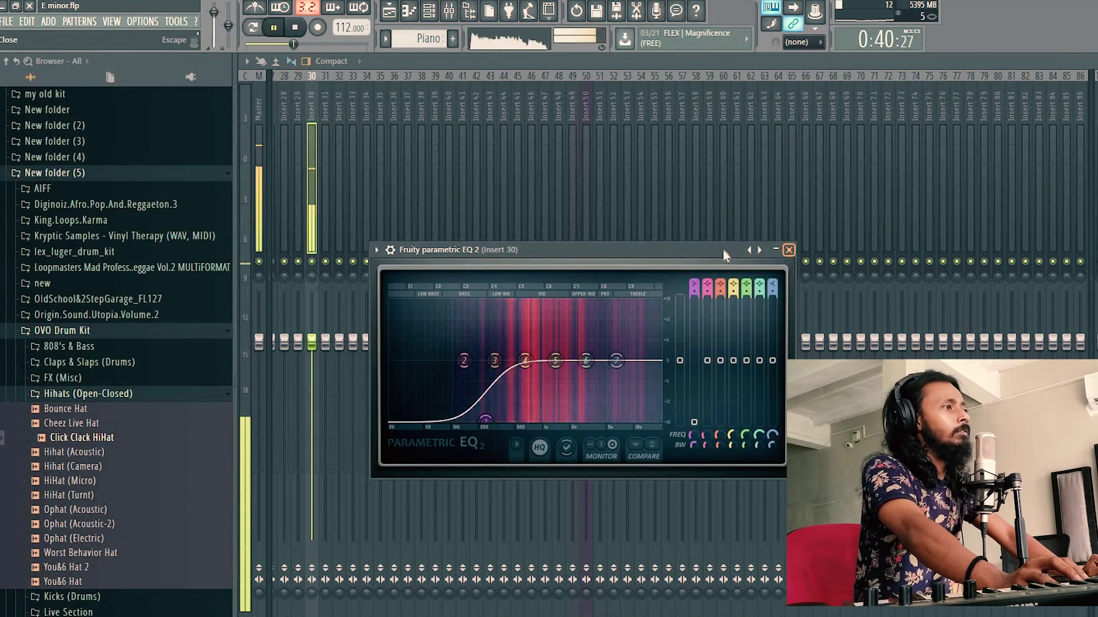
# Step: Add Fruity delay 2 in the third effect slot of Insert 30 and adjust its feedback cutoff
pyautogui.click(788, 250)
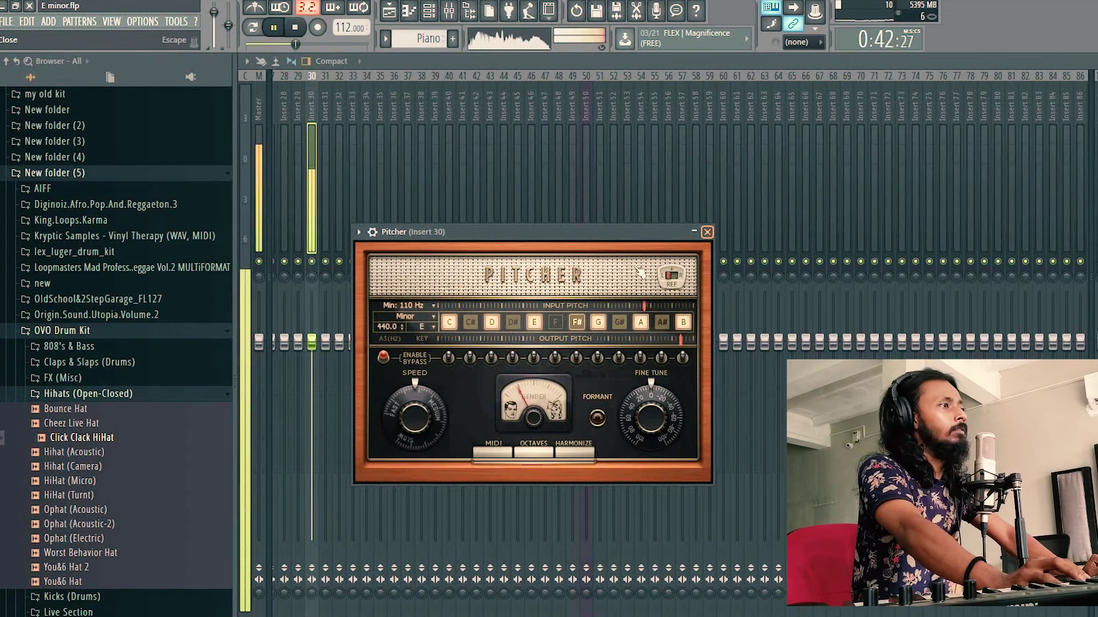
pyautogui.press('Escape')
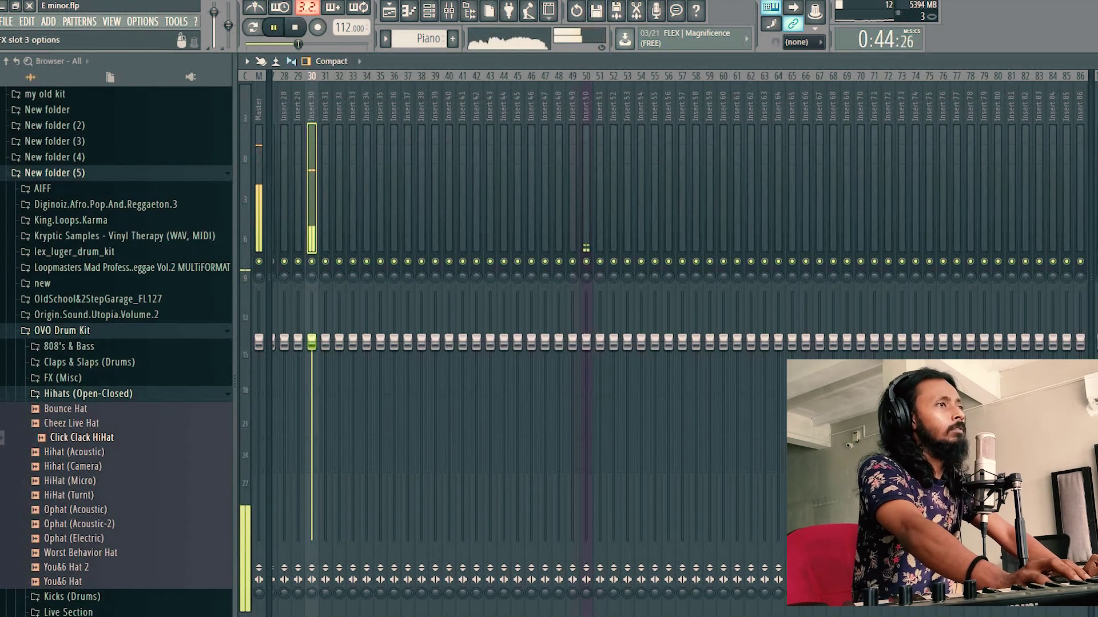
pyautogui.click(1094, 34)
pyautogui.click(1089, 154)
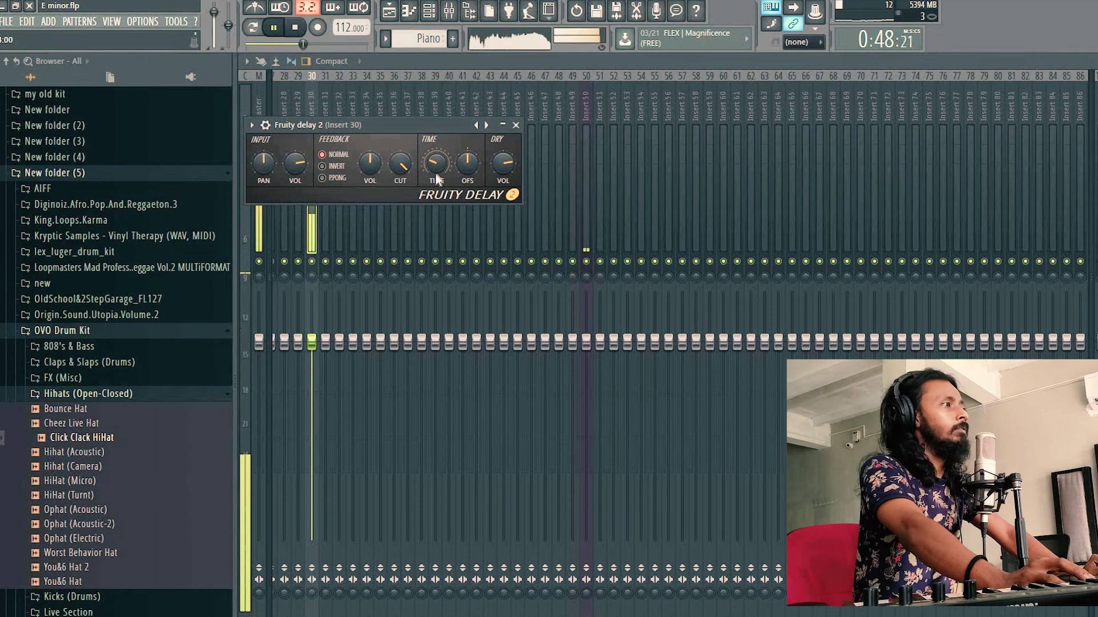
pyautogui.press('Escape')
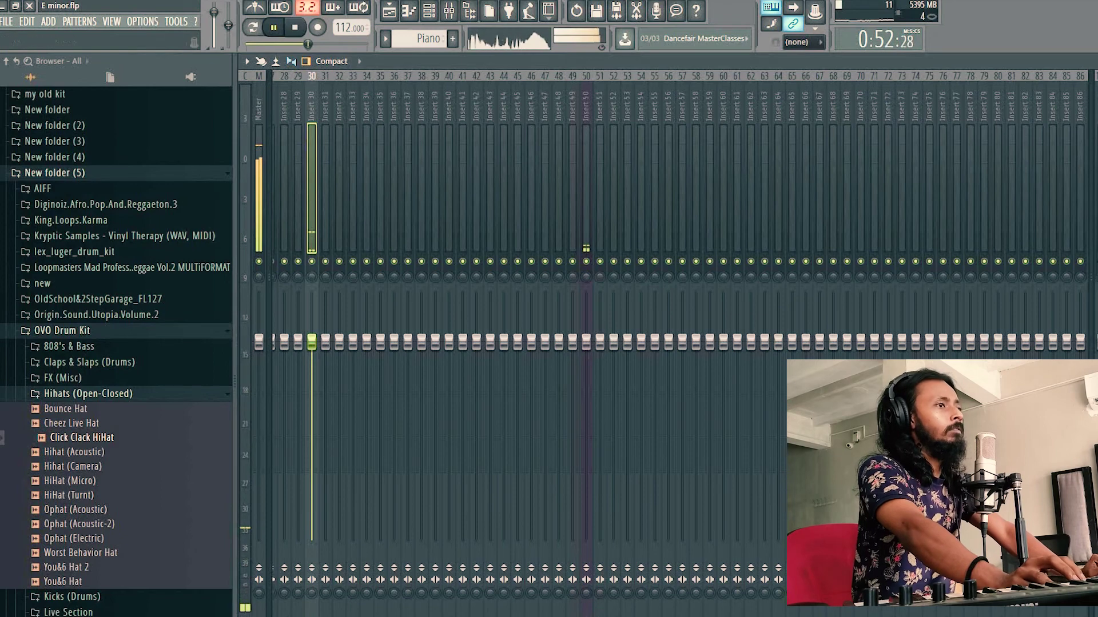
pyautogui.click(180, 80)
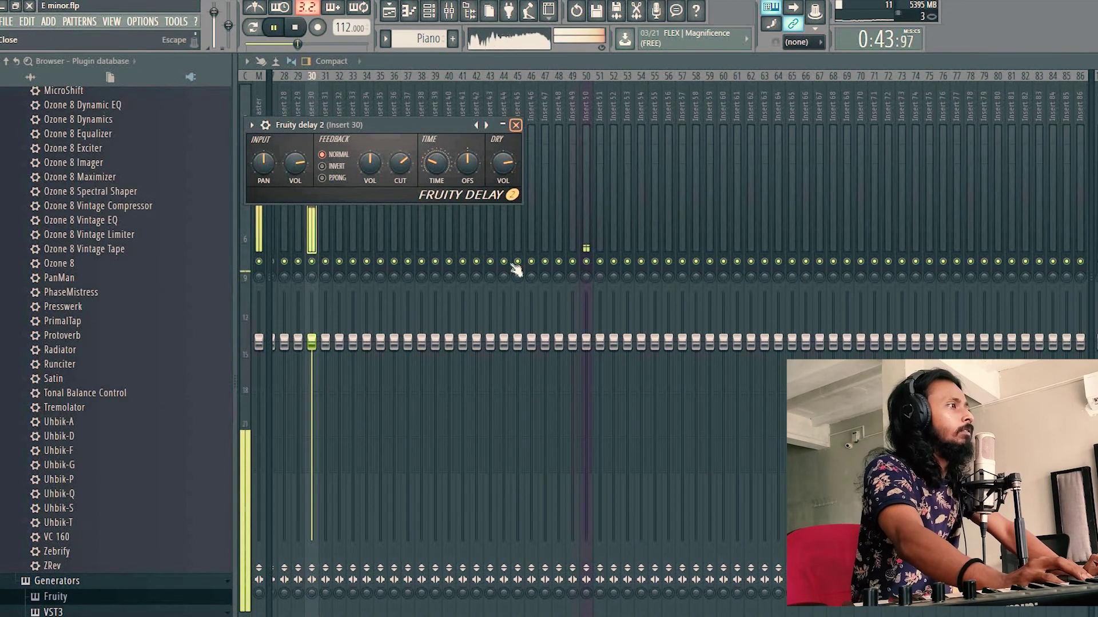
pyautogui.press('Escape')
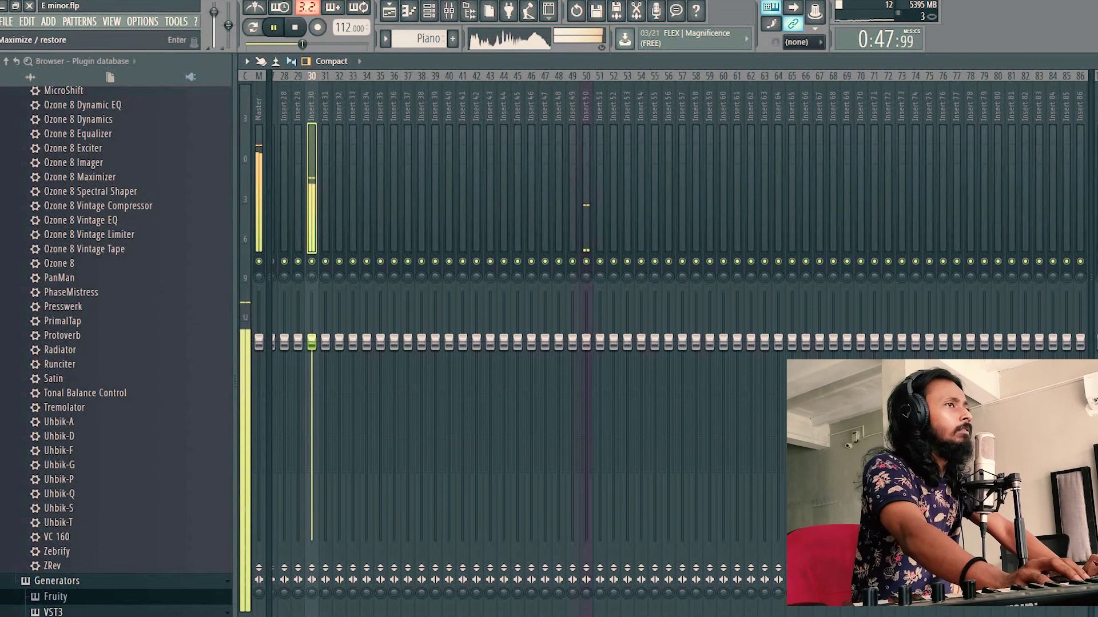
# Step: Return to the playlist, fit the whole arrangement in view, and play it with the processed vocal from bar 16
pyautogui.press('Escape')
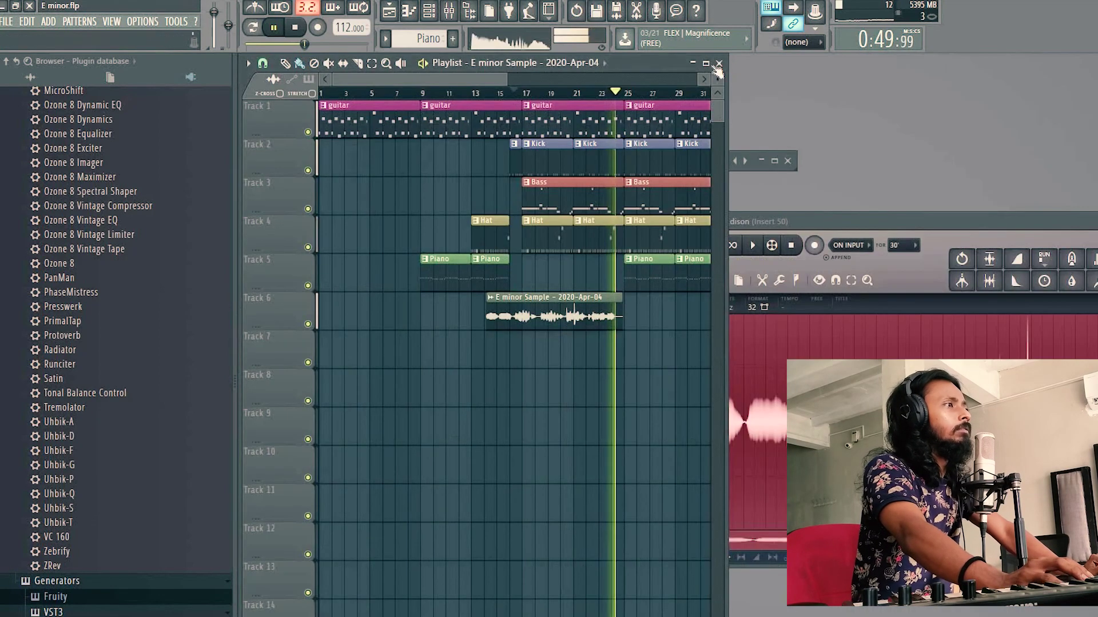
pyautogui.press('Escape')
pyautogui.press('space')
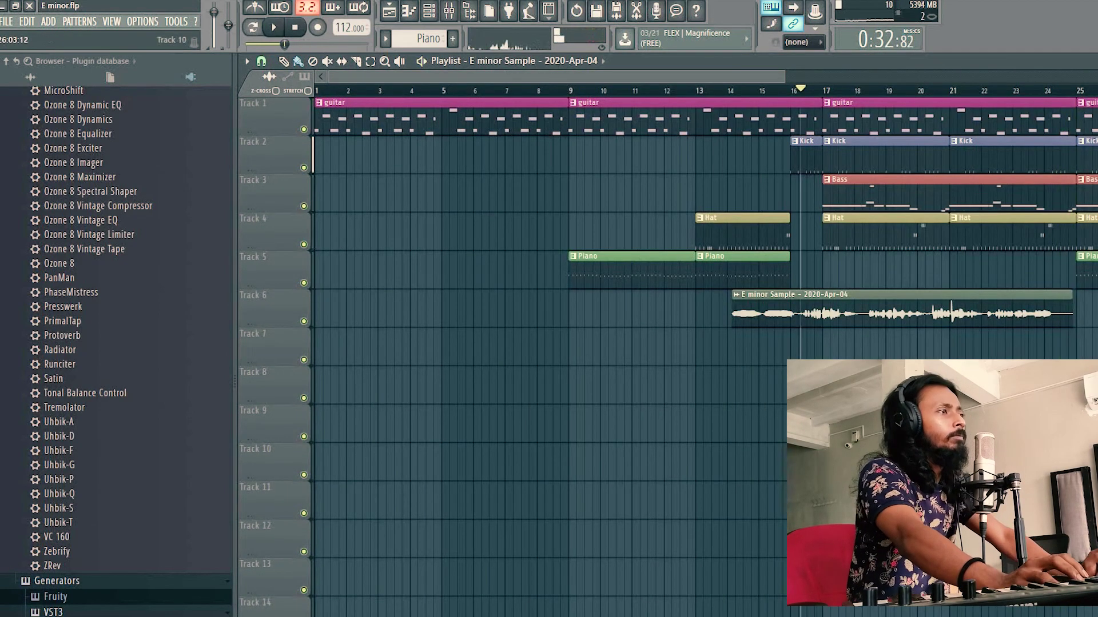
pyautogui.moveTo(781, 75); pyautogui.dragTo(1092, 75)
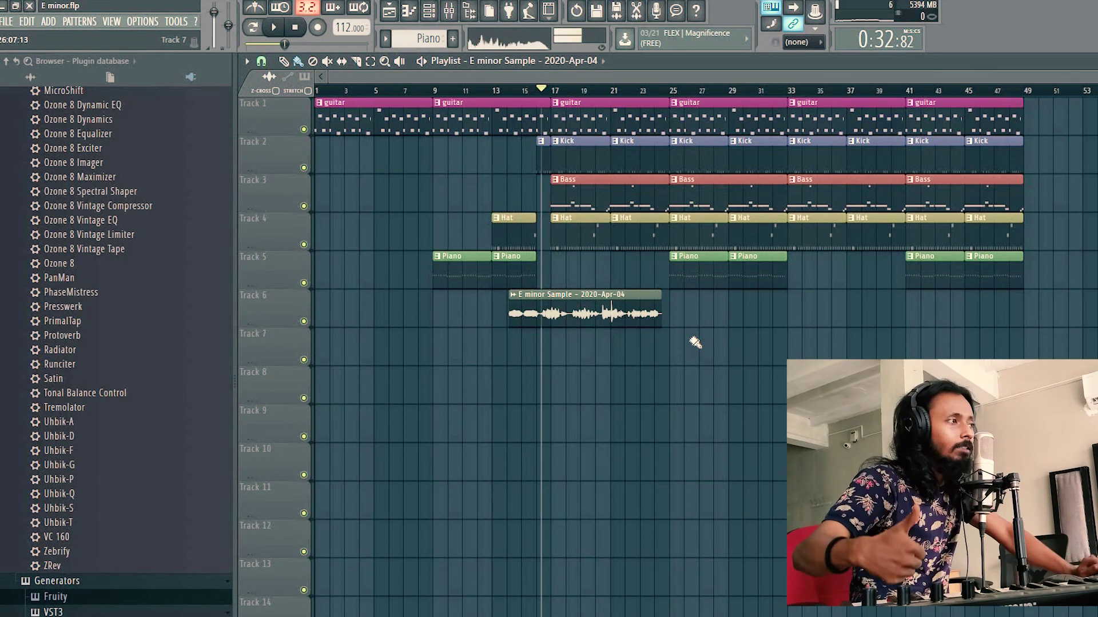
pyautogui.press('space')
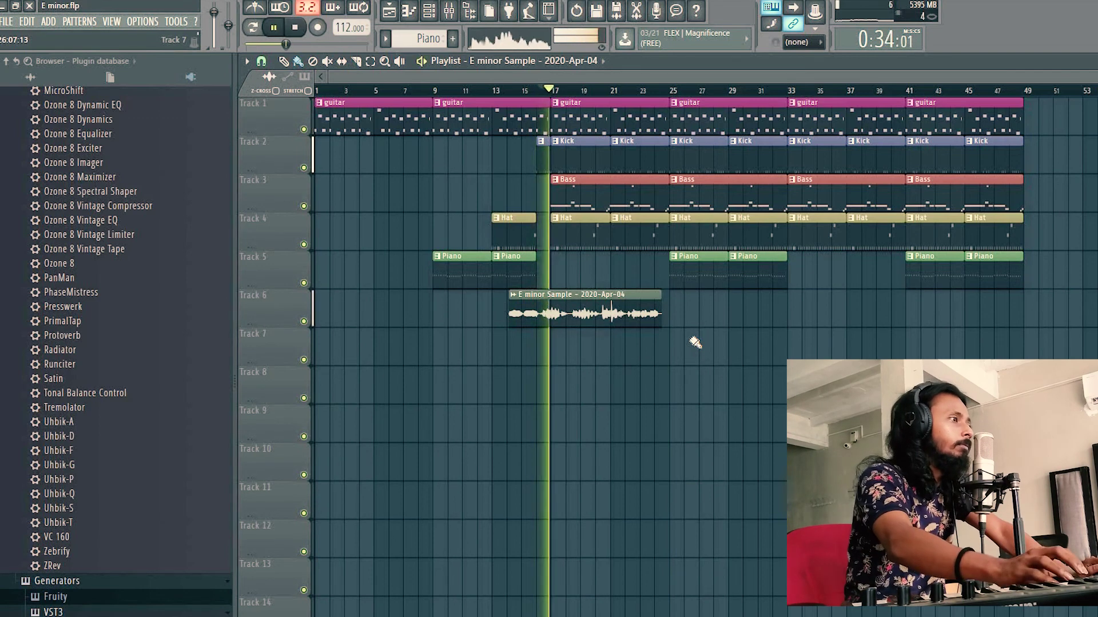